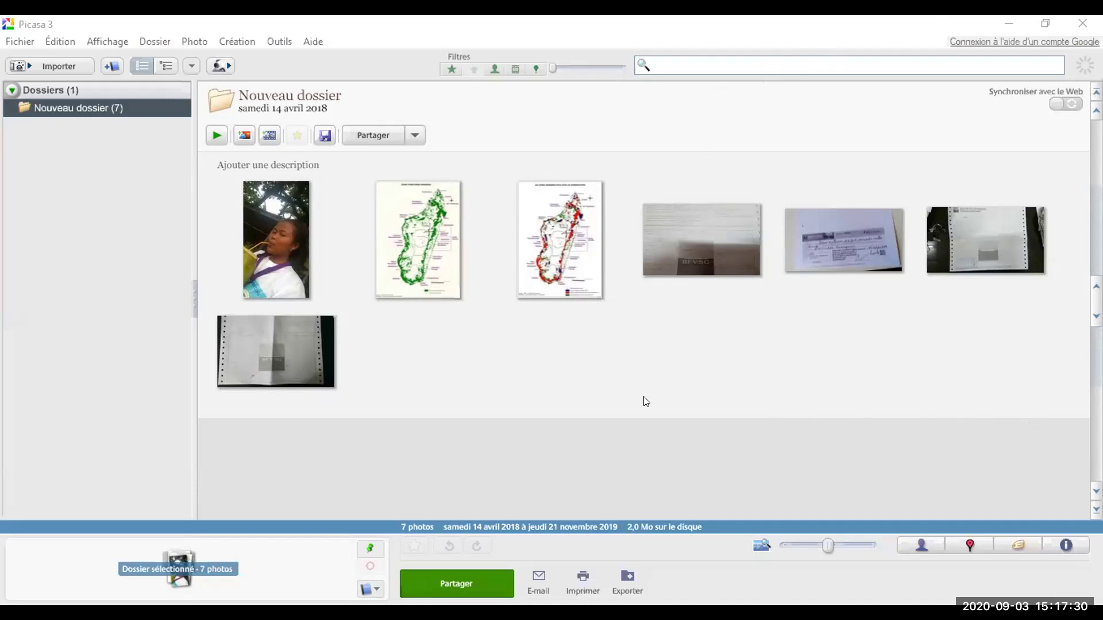
Step: Open the Outils menu above the Nouveau dossier library of seven photos
left_click(278, 43)
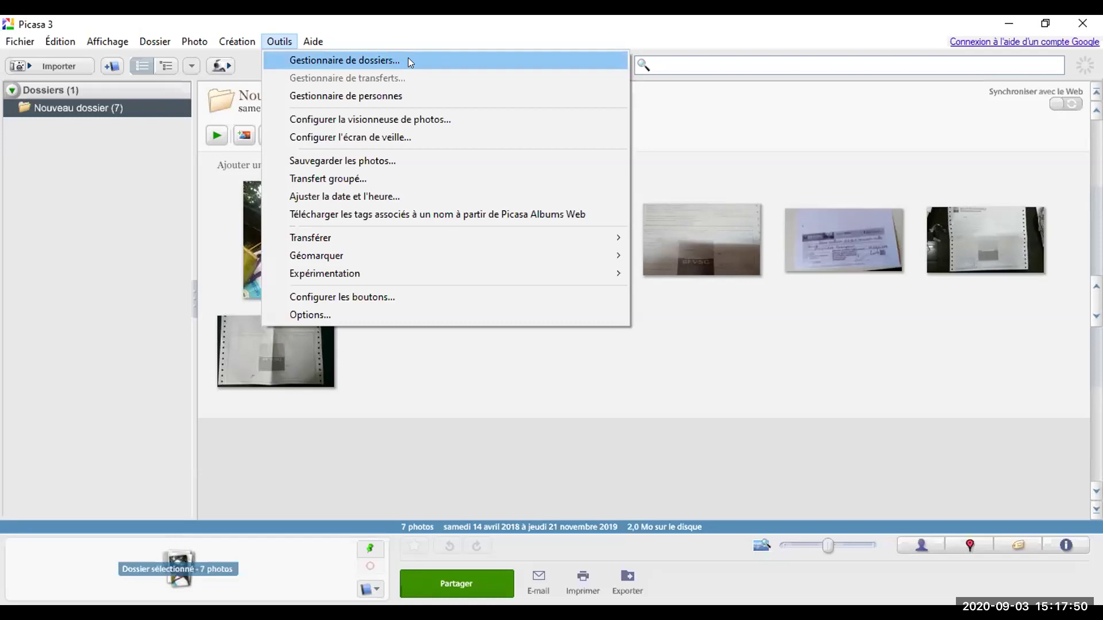
Step: In Gestionnaire de dossiers, set Bureau to Analyser une seule fois, growing the library to 28 folders
left_click(443, 57)
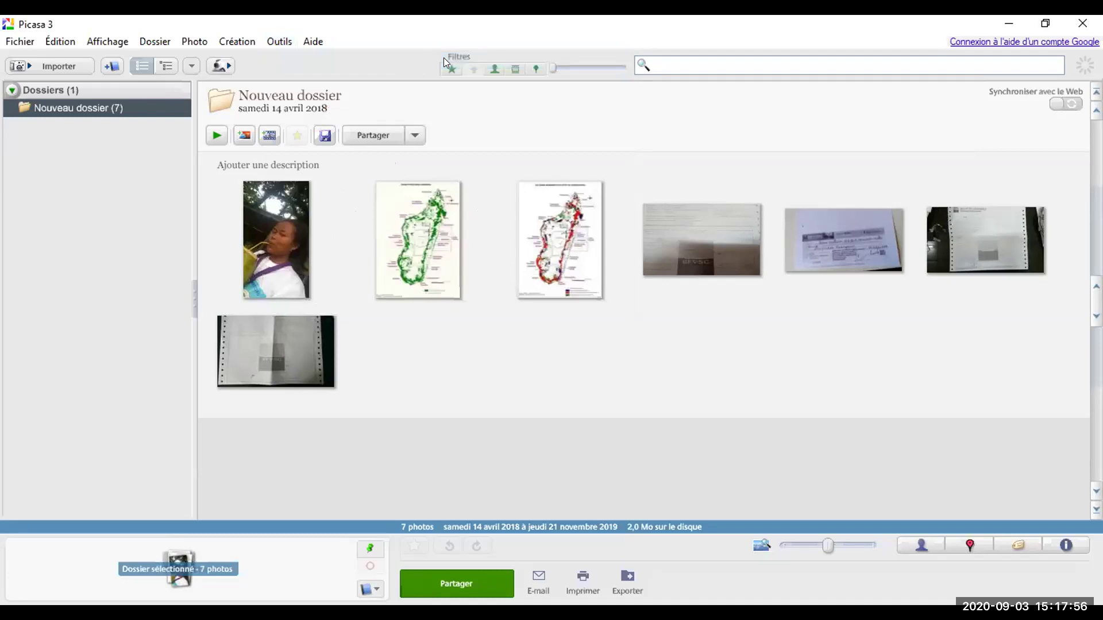
left_click_drag(545, 279, 526, 233)
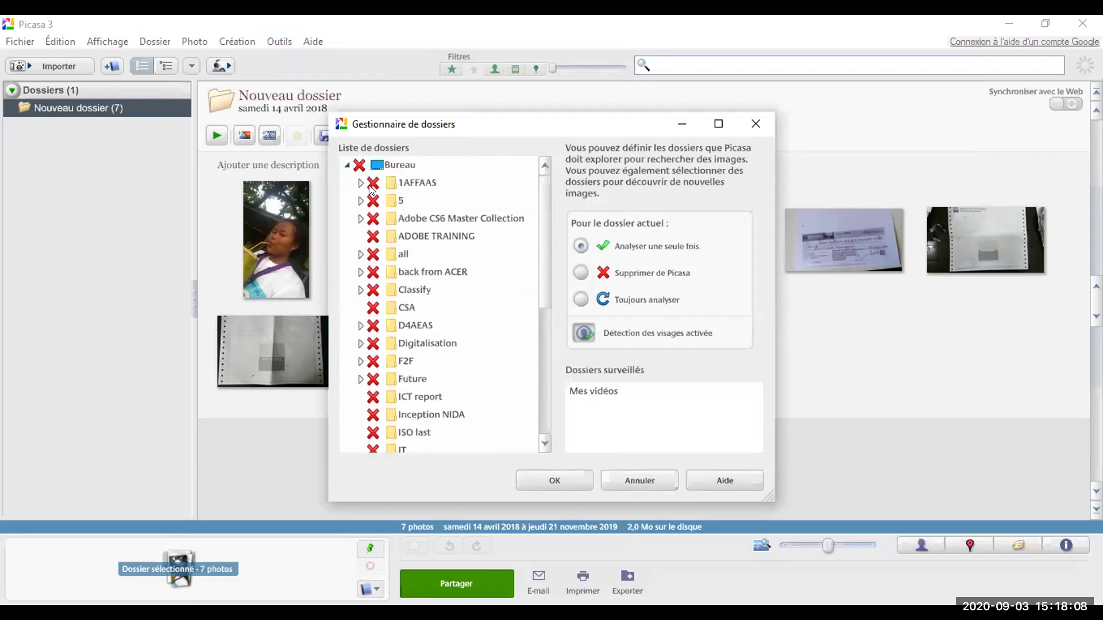
left_click_drag(539, 226, 546, 346)
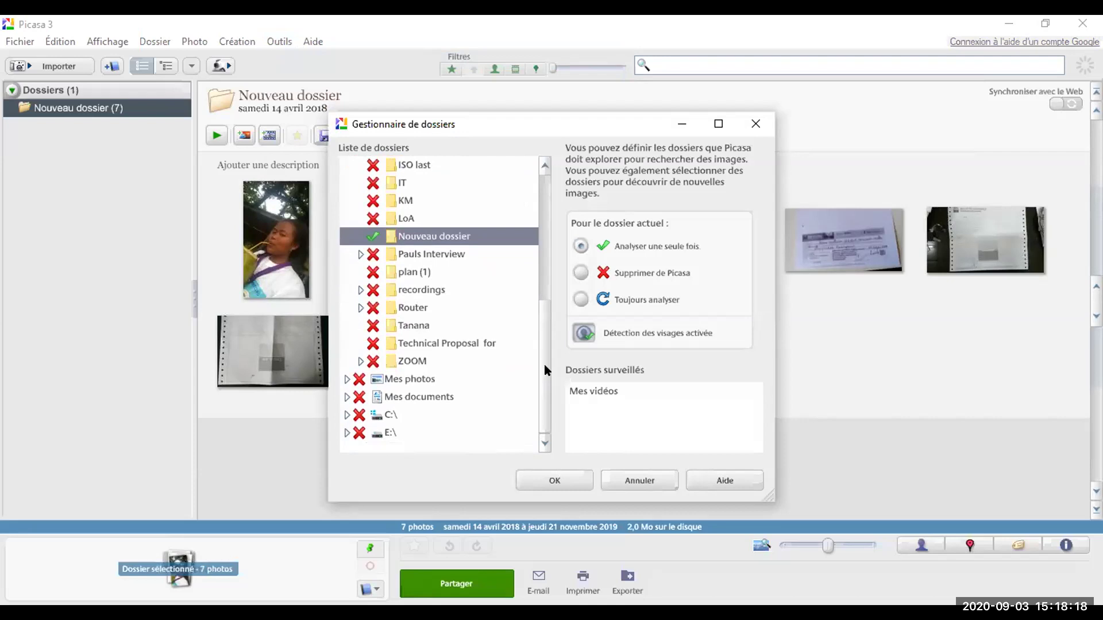
left_click_drag(543, 364, 524, 205)
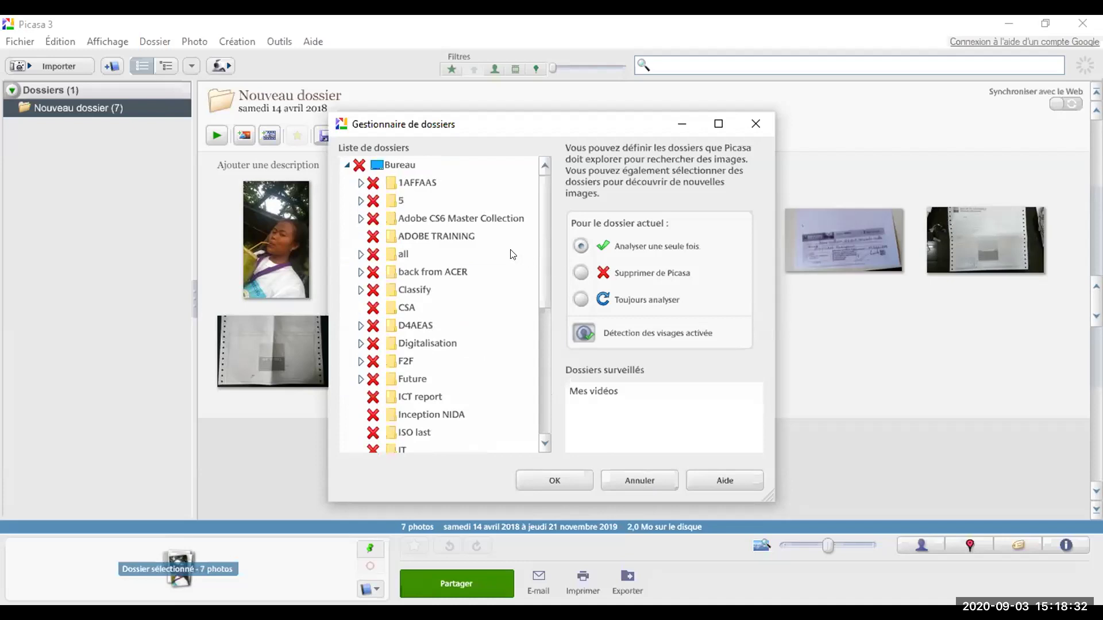
left_click(394, 166)
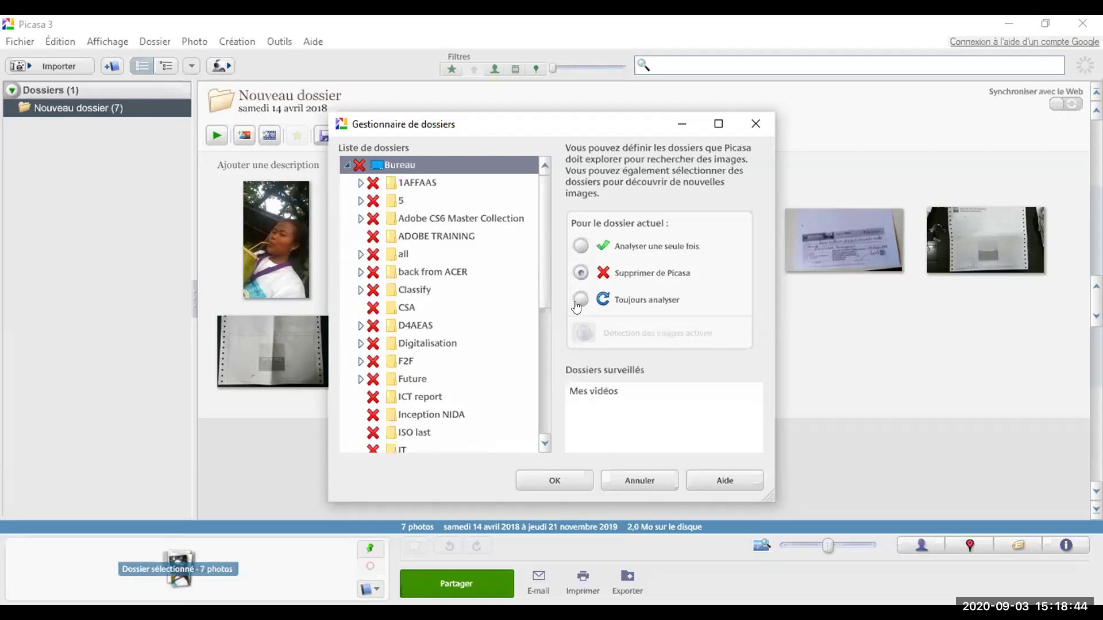
left_click(581, 247)
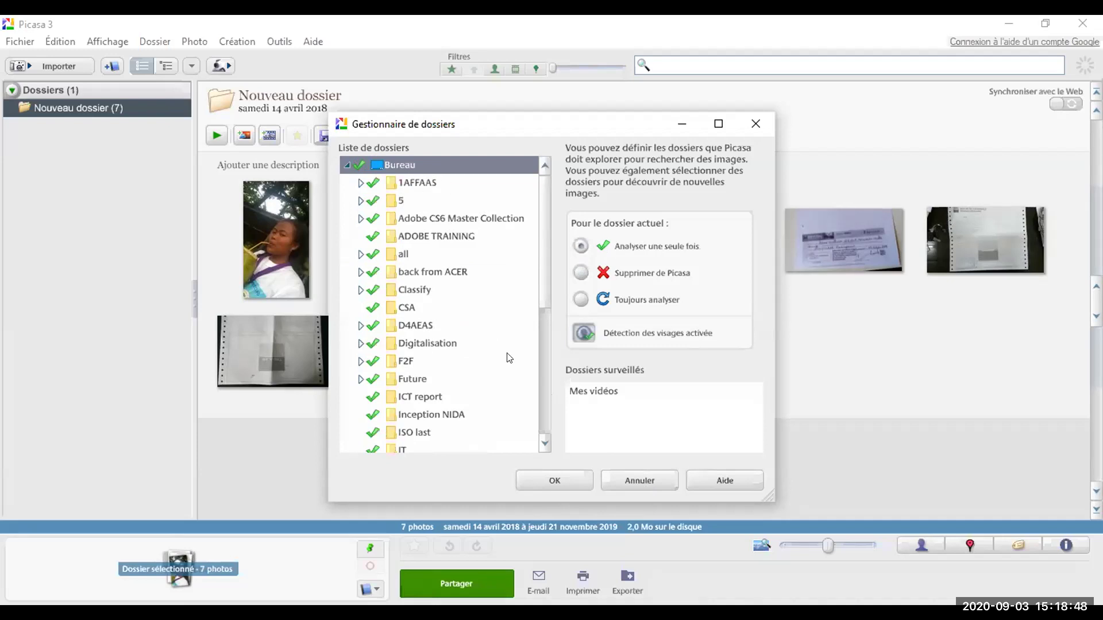
left_click(555, 486)
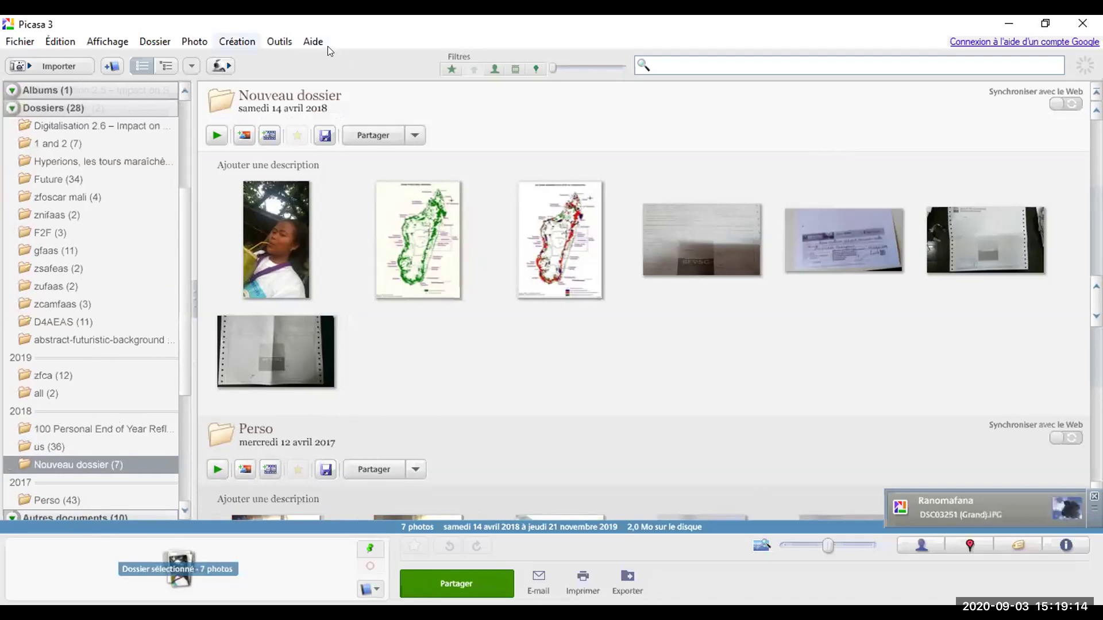
Step: In Gestionnaire de dossiers, set Bureau to Supprimer de Picasa, leaving no photos found
key("Right")
key("Down")
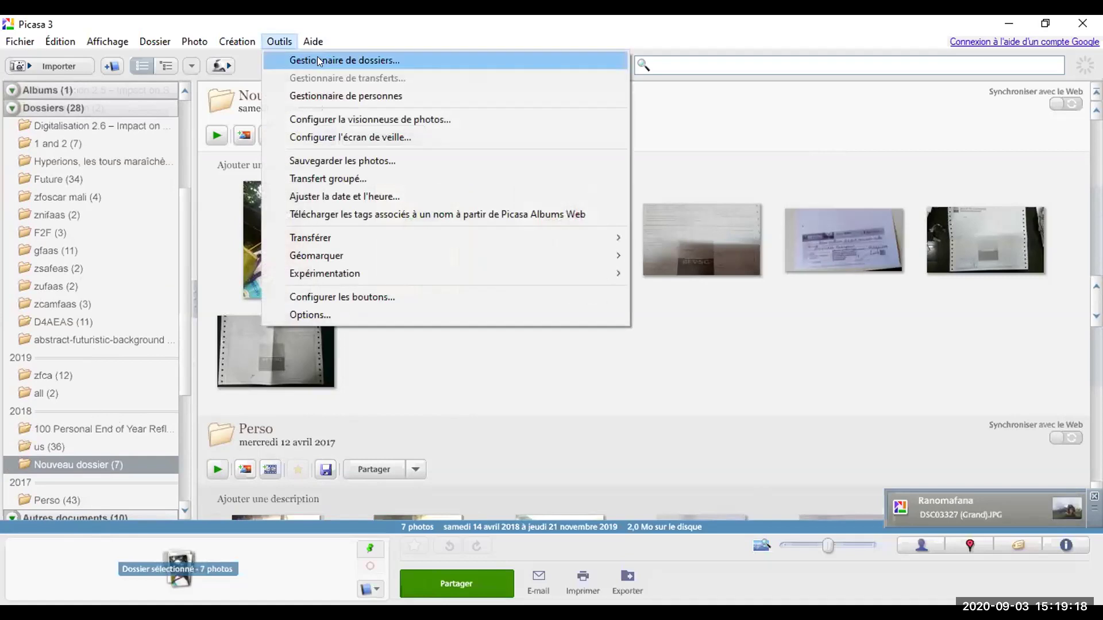
left_click(317, 56)
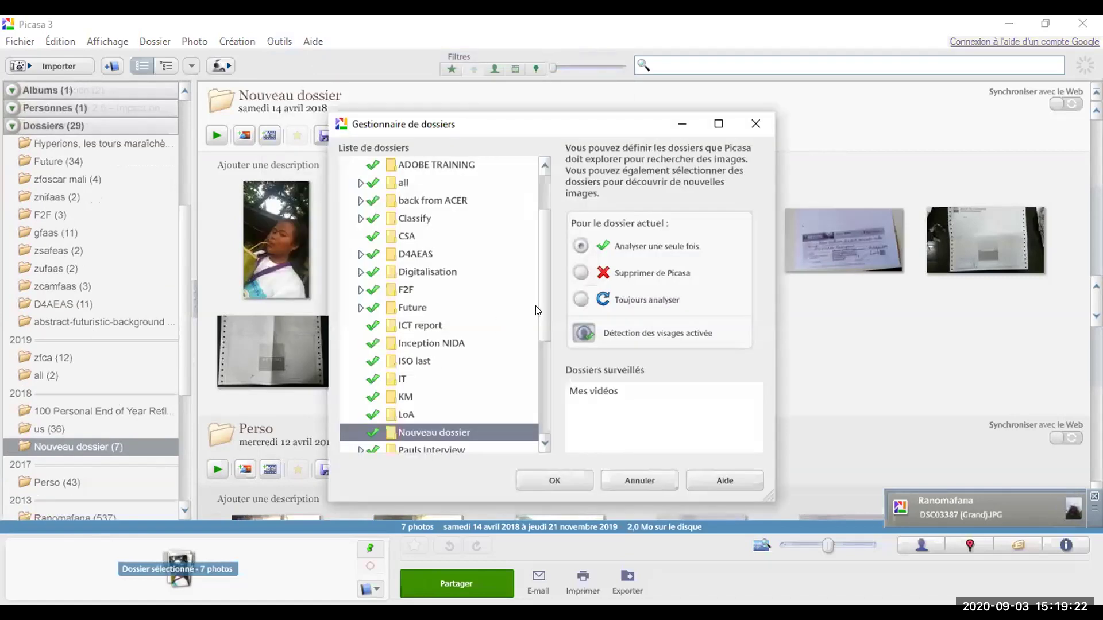
scroll(547, 295, "up", 2)
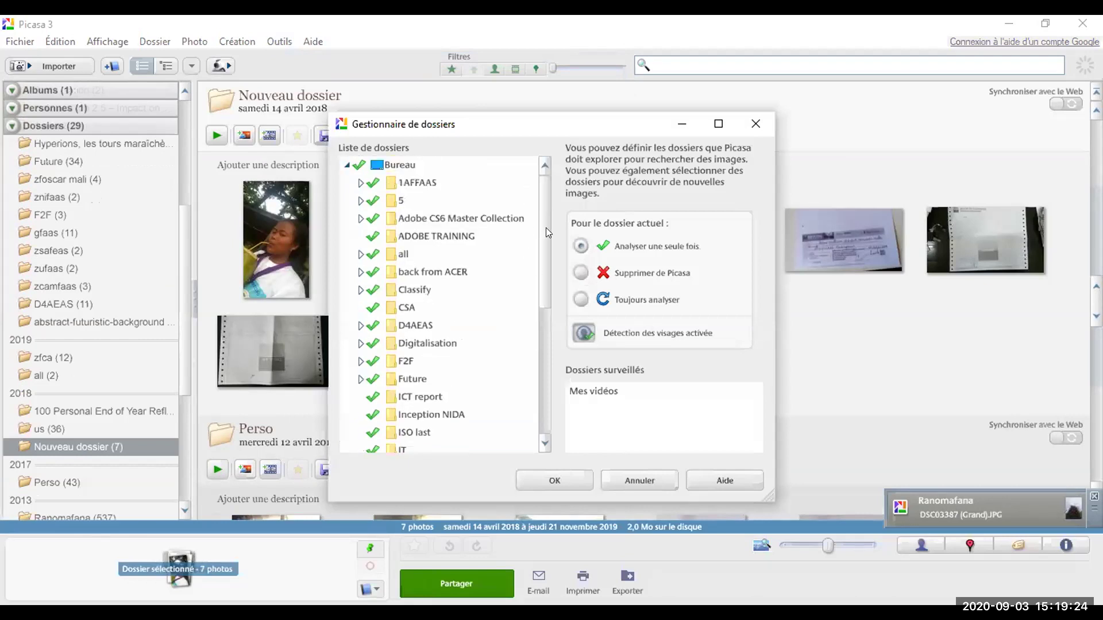
scroll(545, 227, "down", 5)
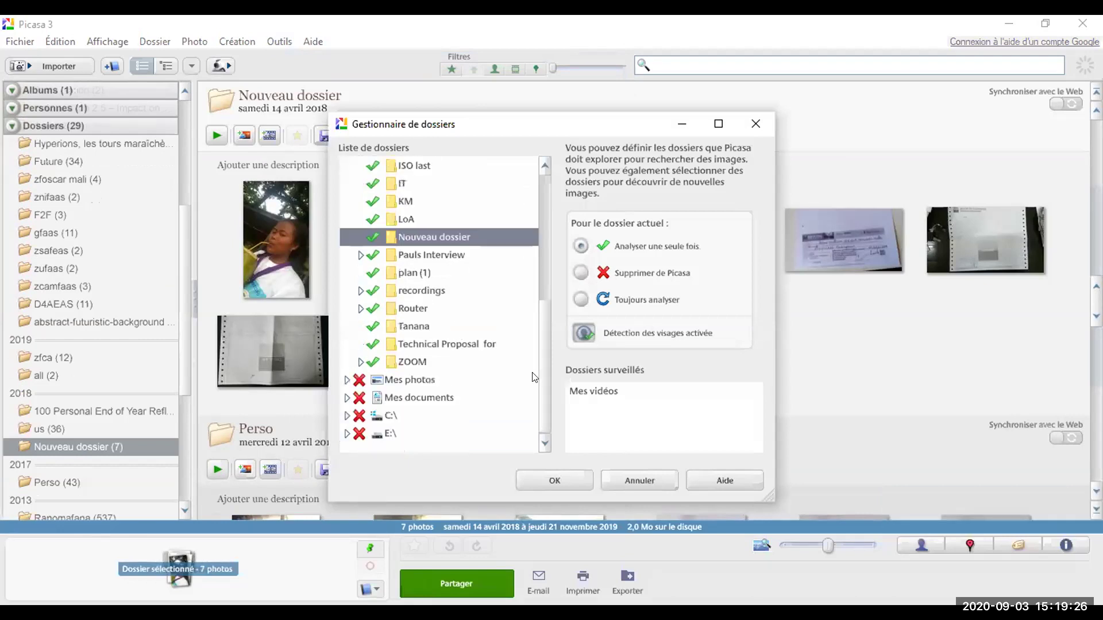
scroll(537, 258, "up", 1)
scroll(535, 227, "up", 4)
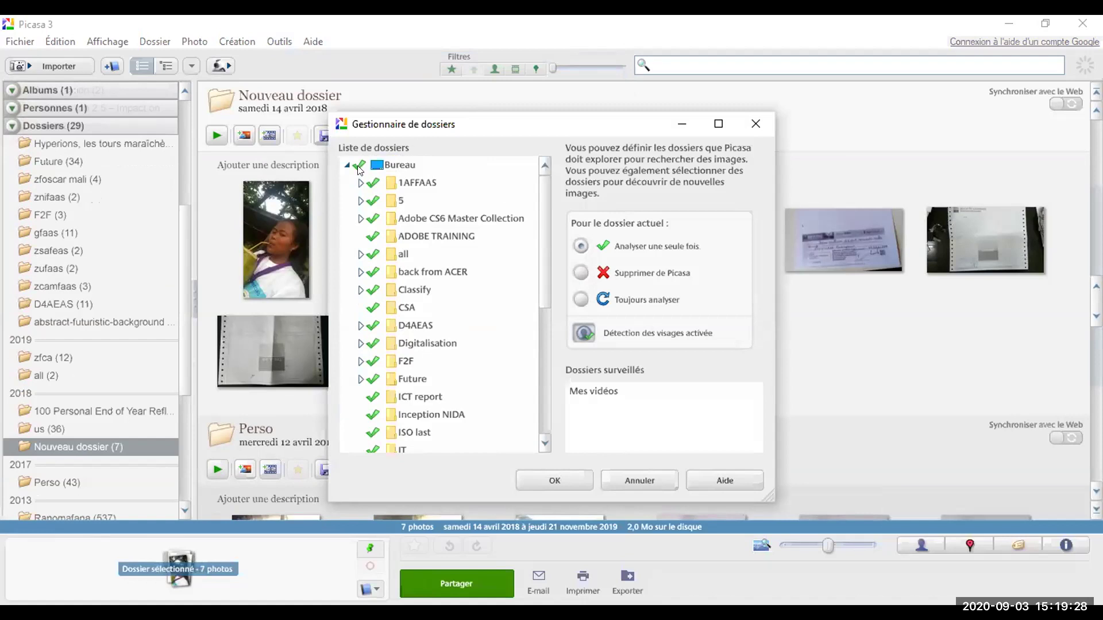
left_click(405, 166)
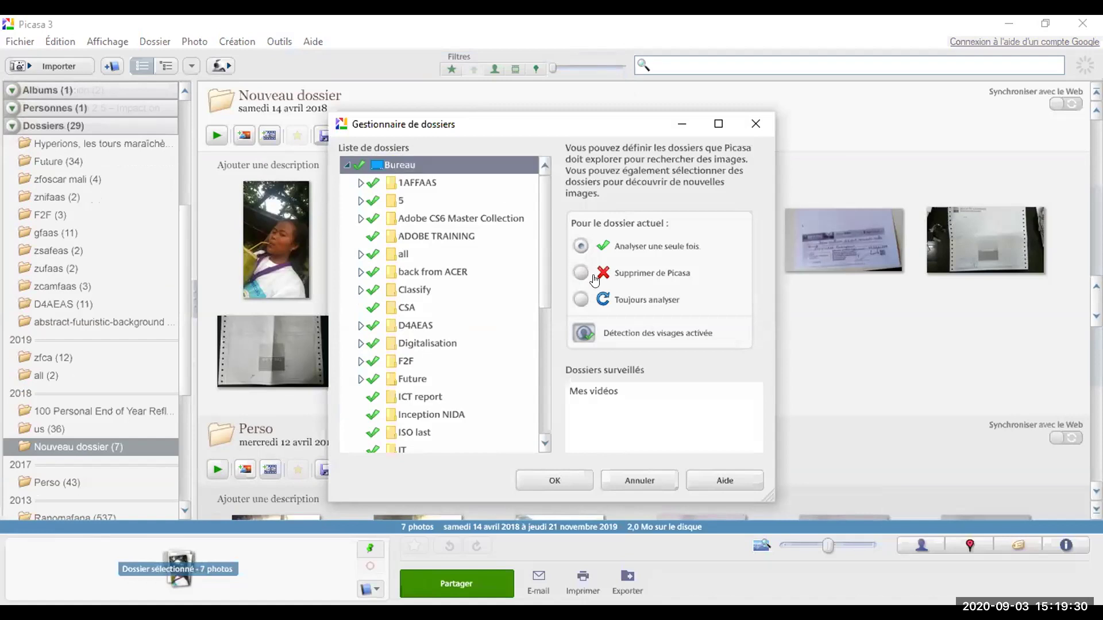
left_click(612, 274)
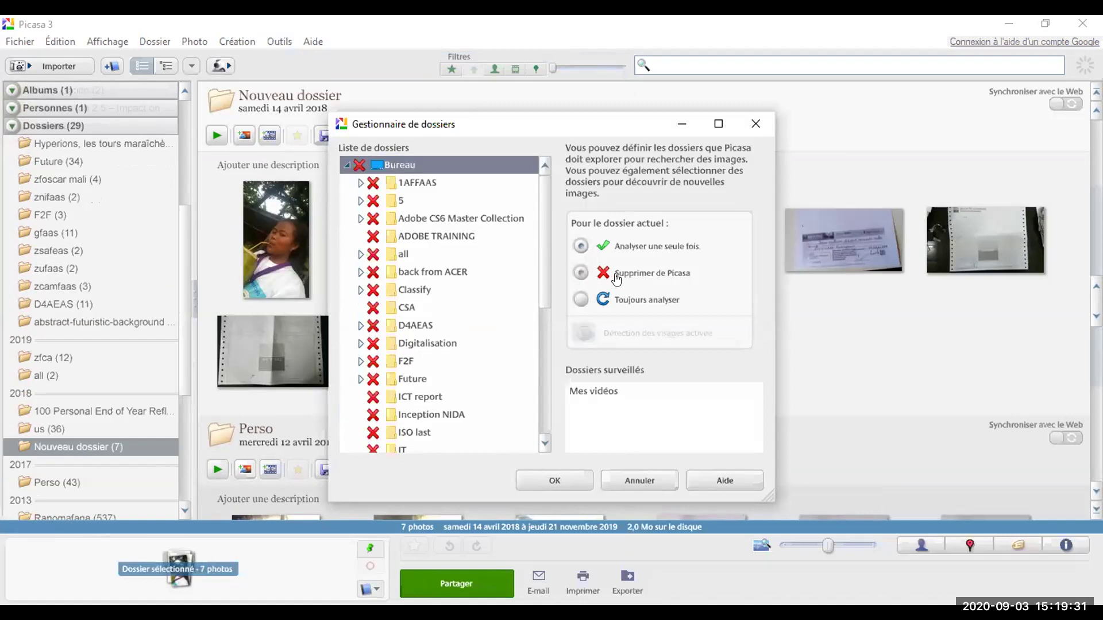
left_click(543, 472)
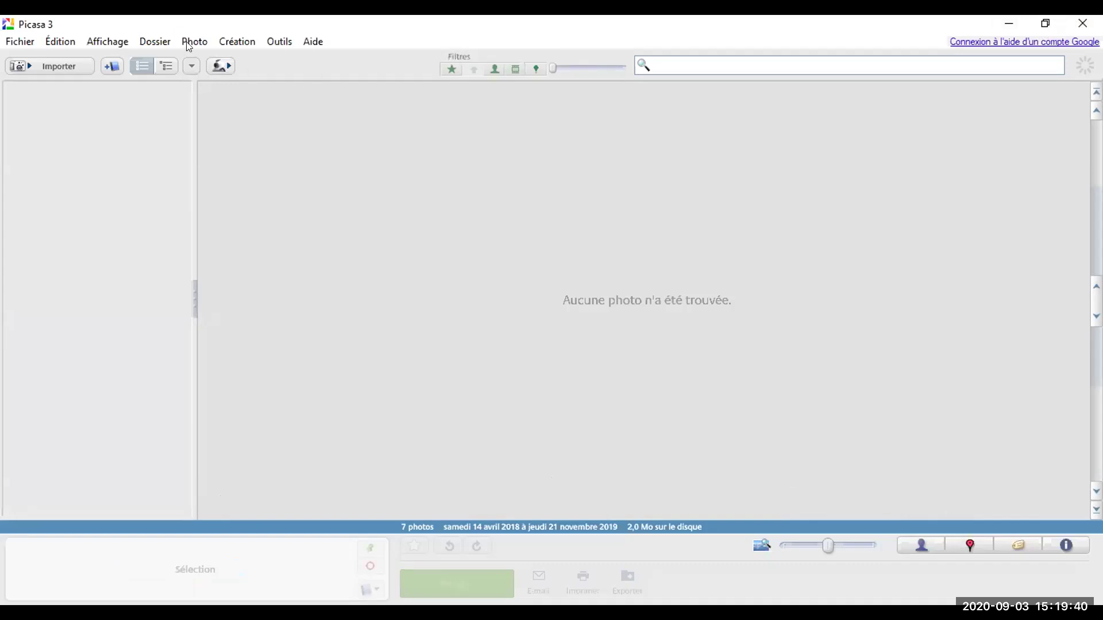
Step: Open the Outils menu and dismiss it, leaving 7b3.JPG from D4AEAS in the editor
key("alt+c")
key("Right")
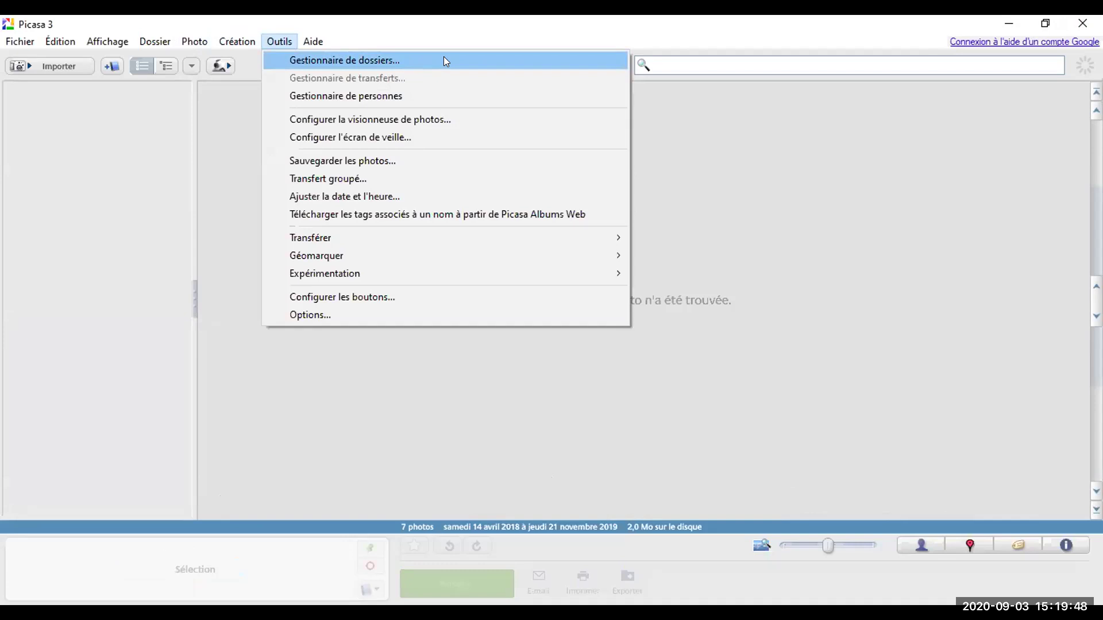
left_click(858, 240)
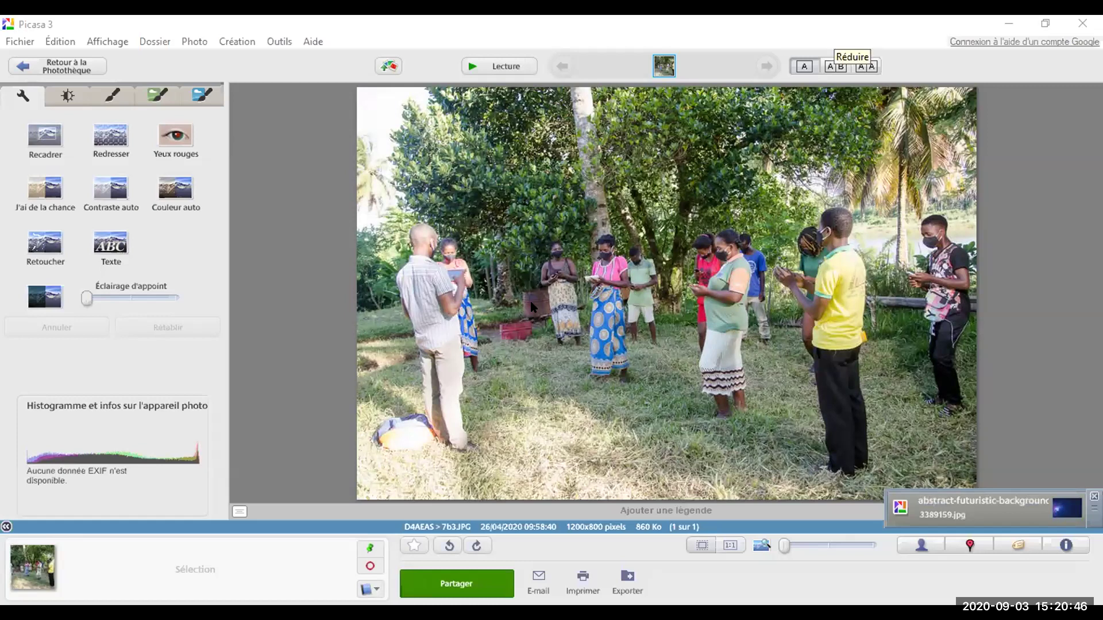
Step: Open the Recadrer crop tool for 7b3.JPG with the Manuel size option
left_click(680, 317)
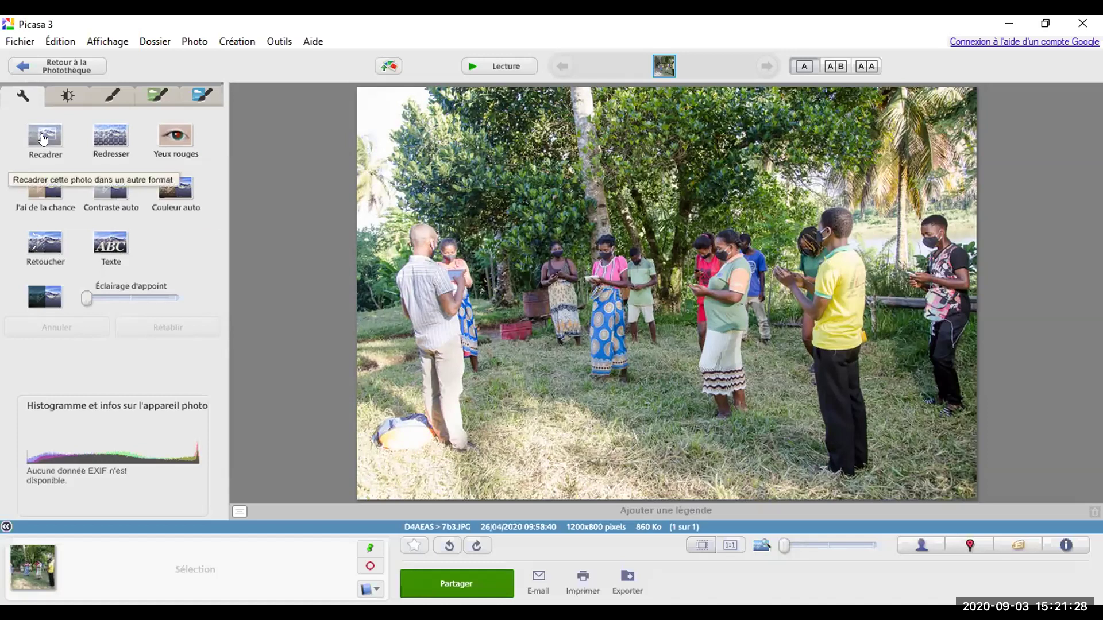
left_click(43, 138)
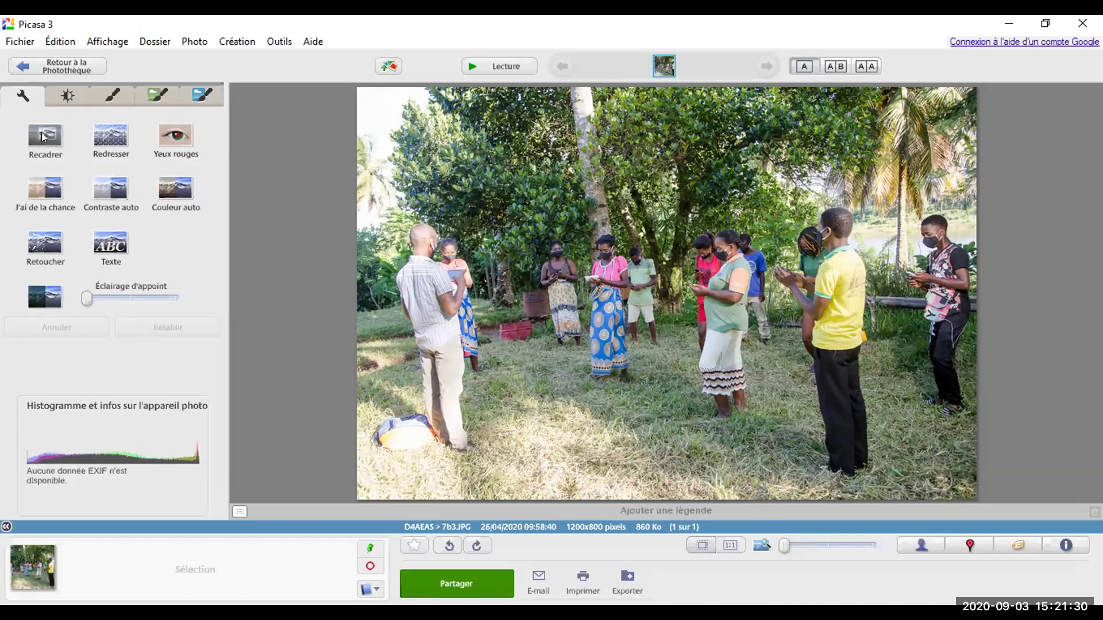
left_click(28, 133)
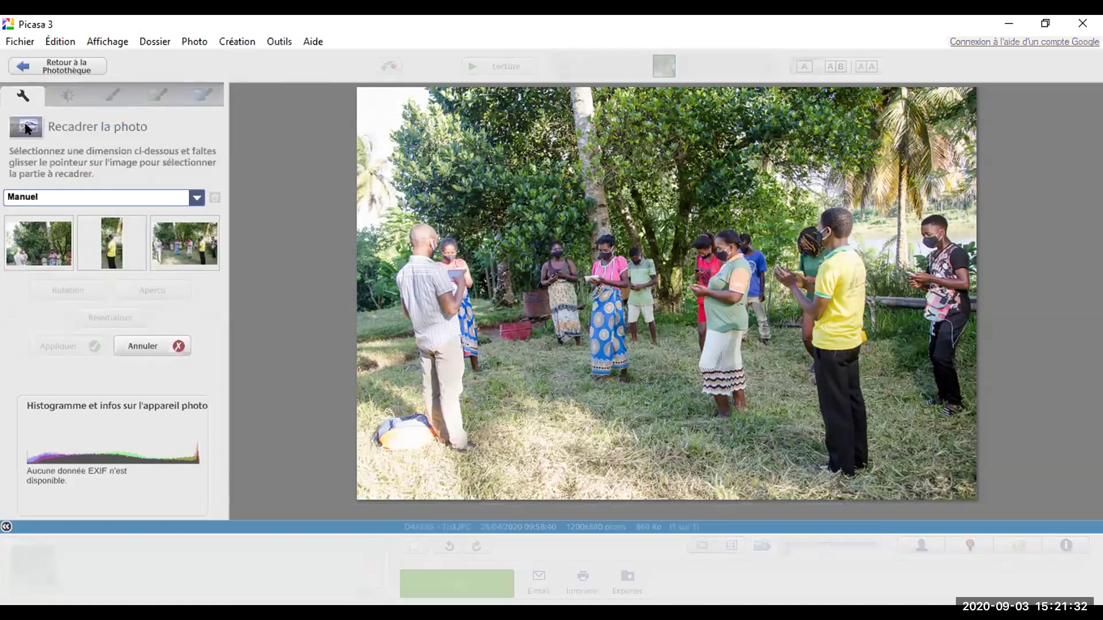
Step: Set Langue to English (US) on the Options Généralités tab and confirm the change
left_click(266, 43)
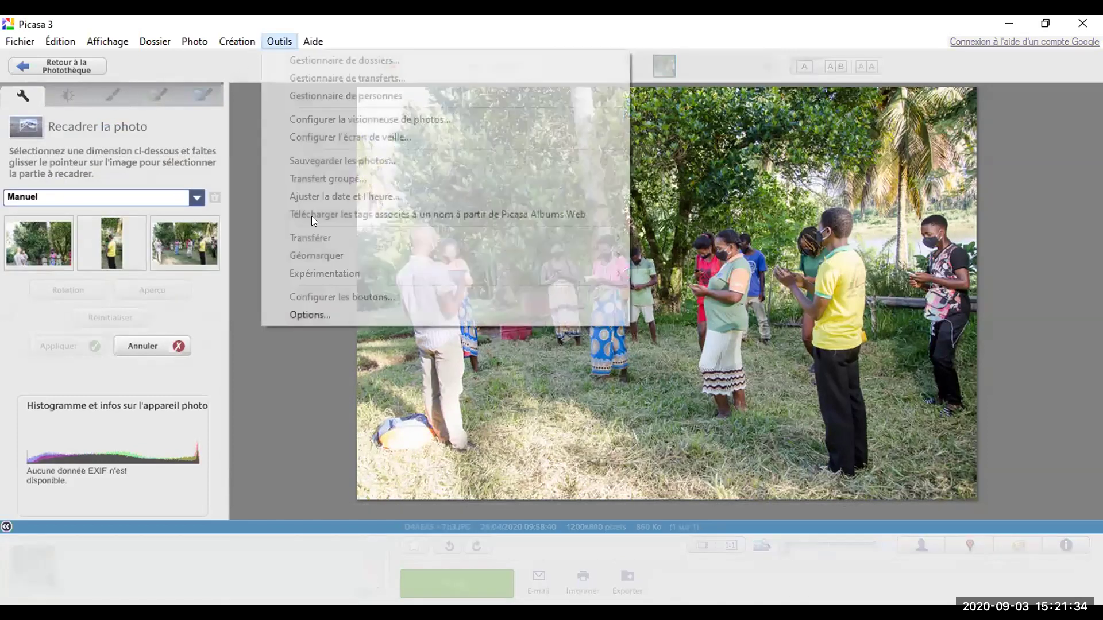
left_click(329, 316)
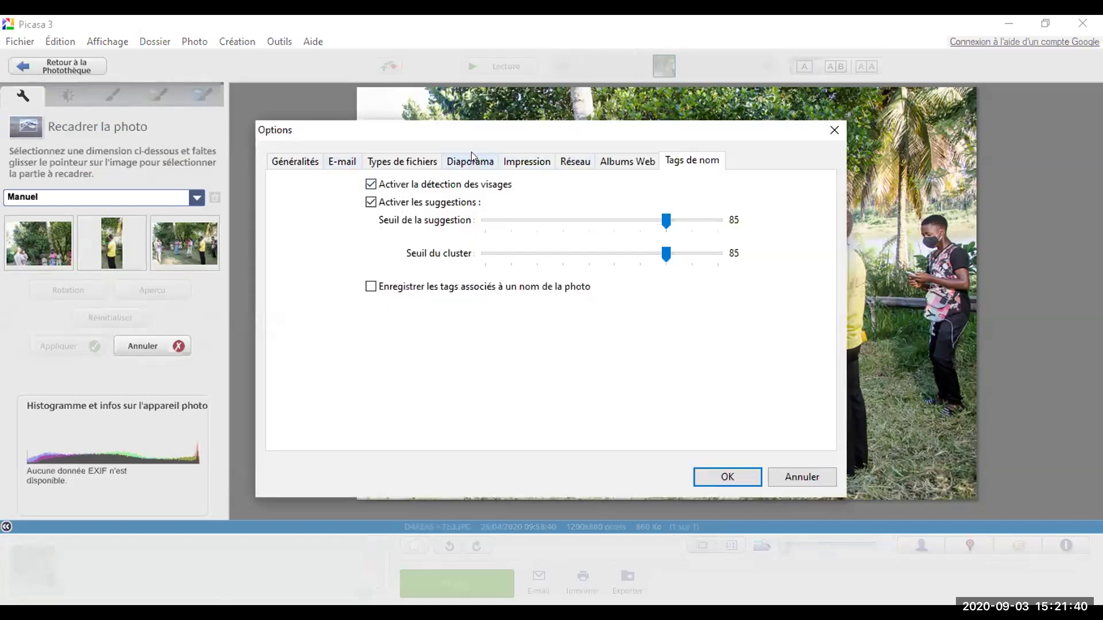
left_click(292, 166)
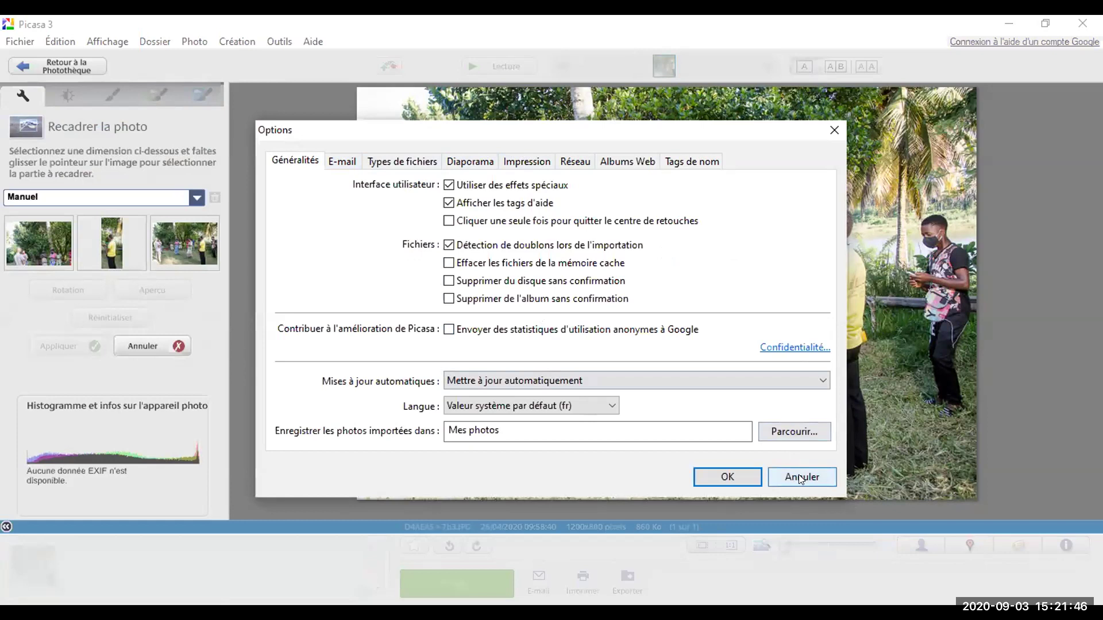
left_click(598, 398)
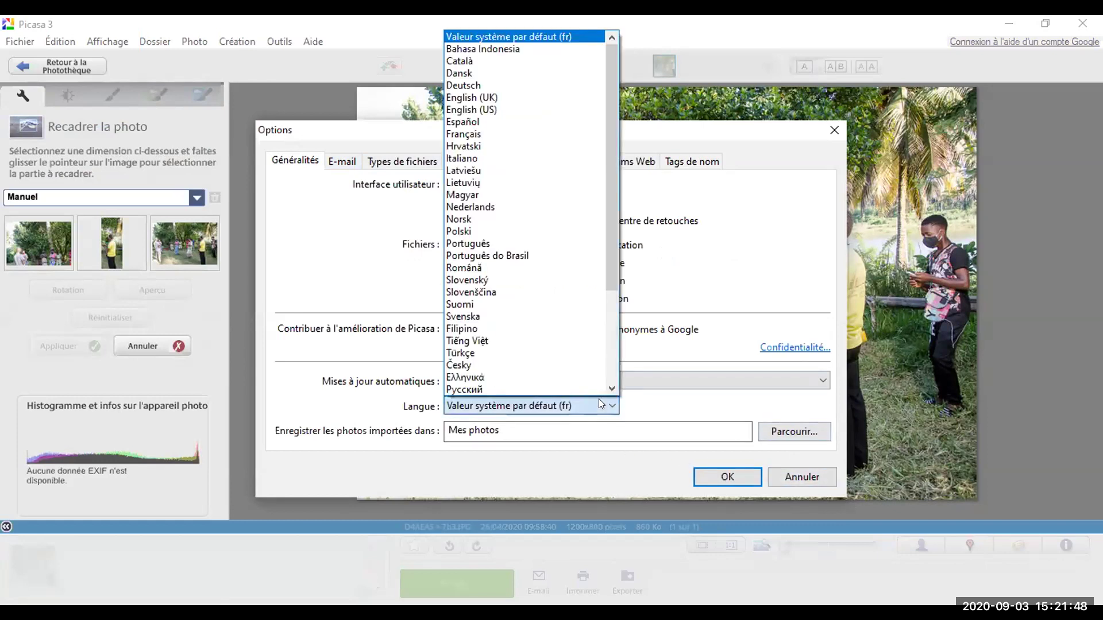
left_click(536, 110)
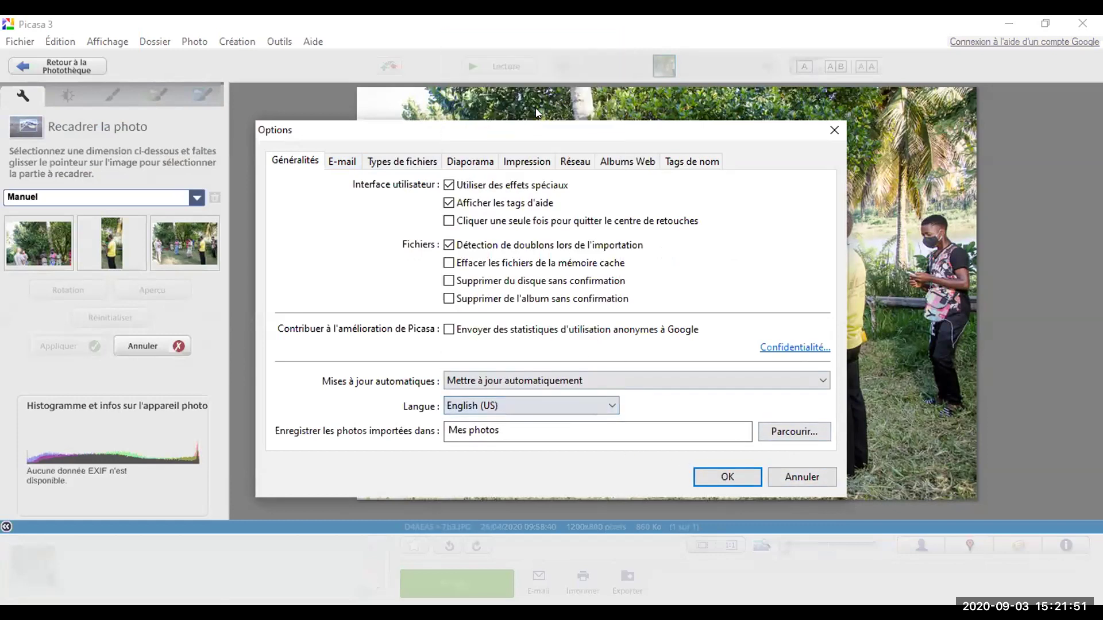
left_click(741, 477)
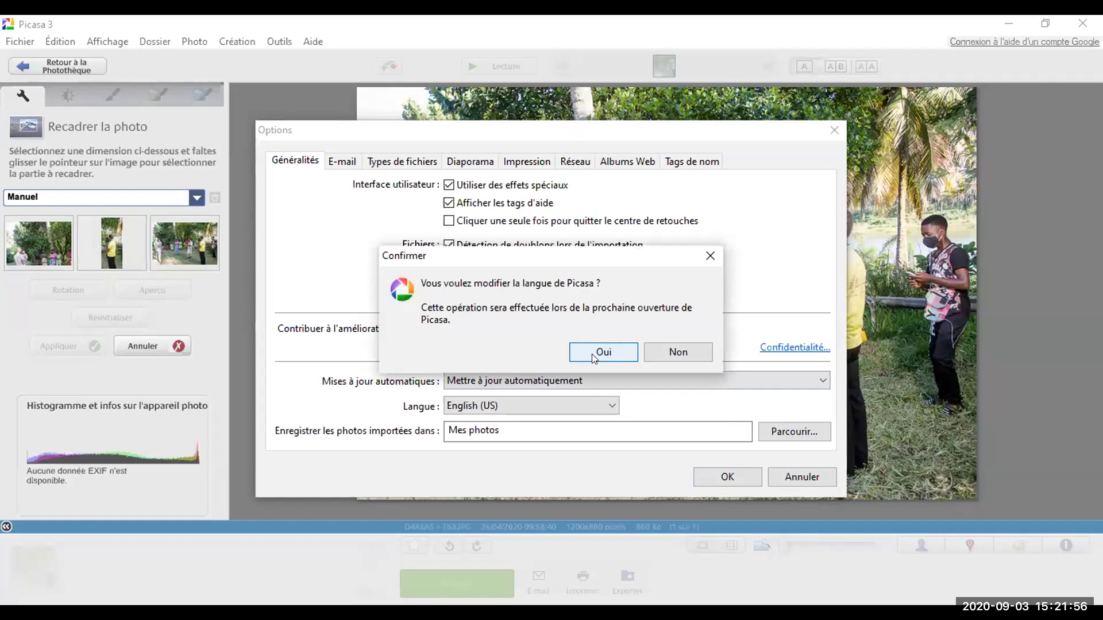
left_click(598, 356)
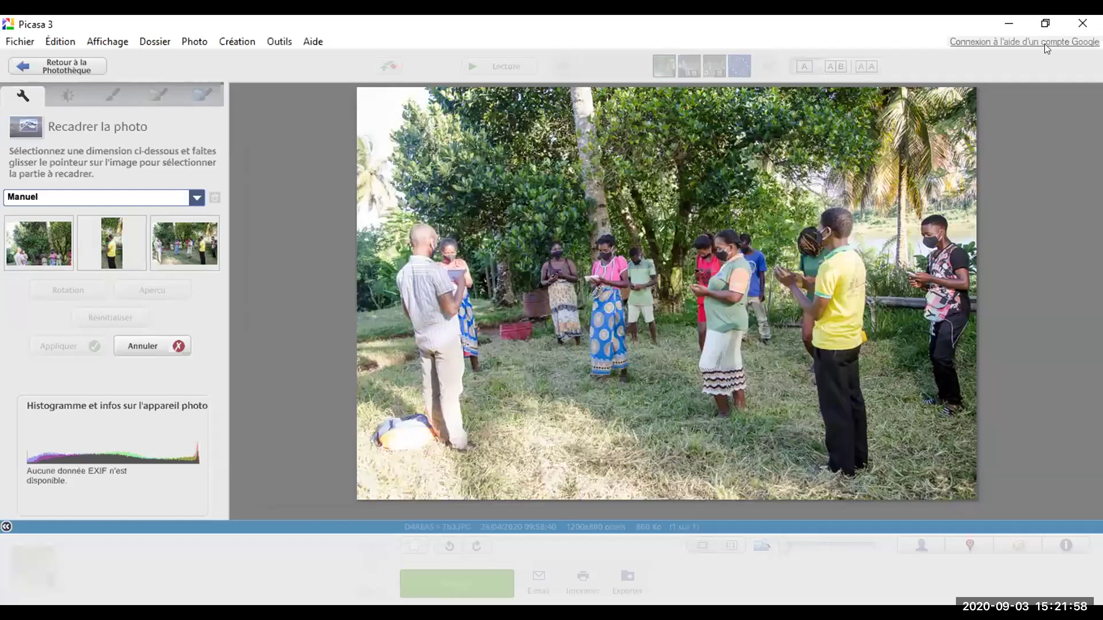
Step: Close Picasa and relaunch it so the English interface takes effect
left_click(1081, 25)
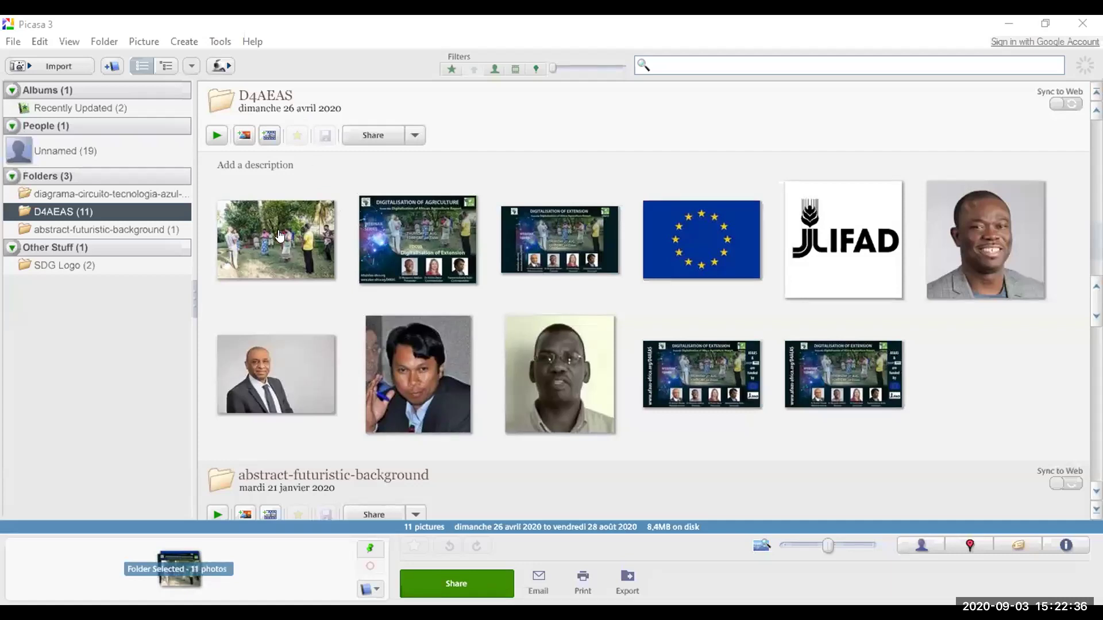
Step: Open 7b3.JPG, the first of 11 D4AEAS pictures, in the editing view
double_click(278, 235)
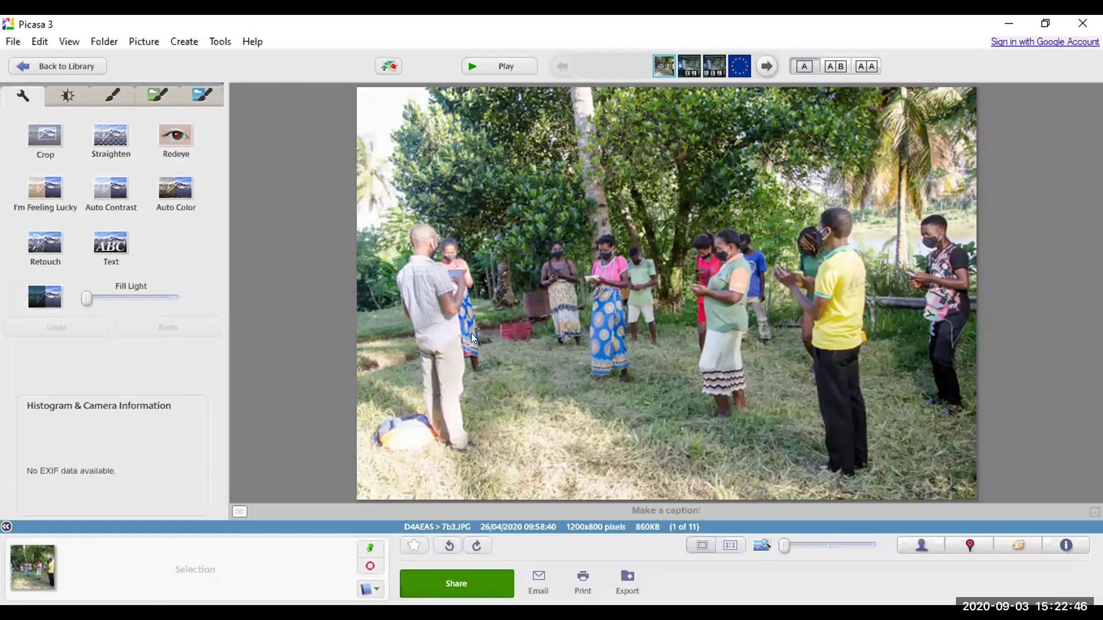
Step: Crop the photo with Manual ratio to 1016×591, excluding the treetops and right-edge man
left_click(40, 132)
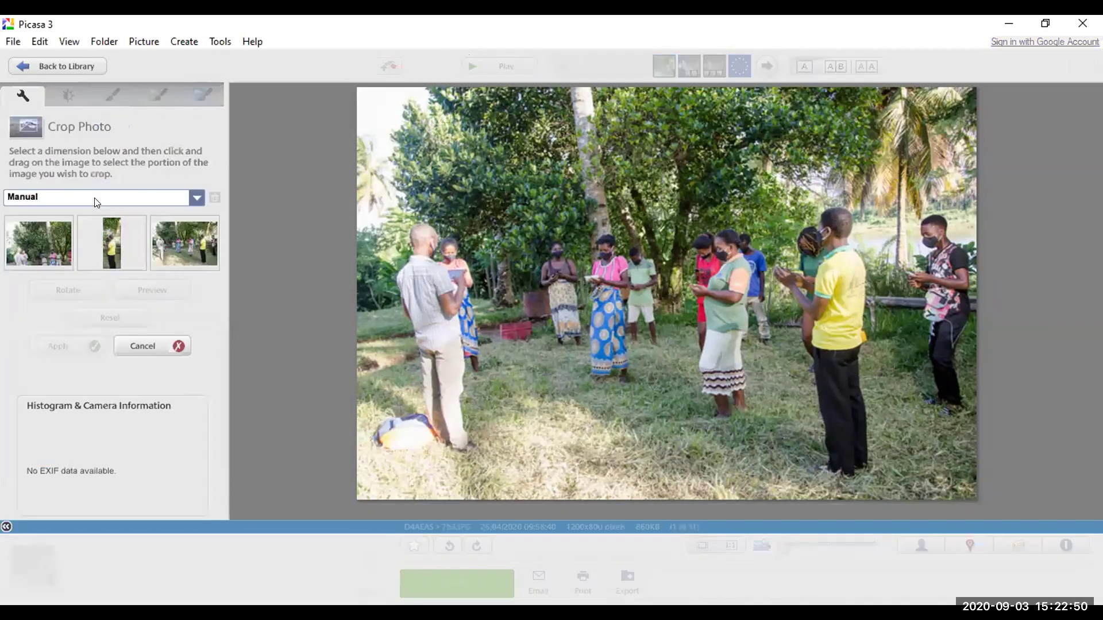
left_click(96, 198)
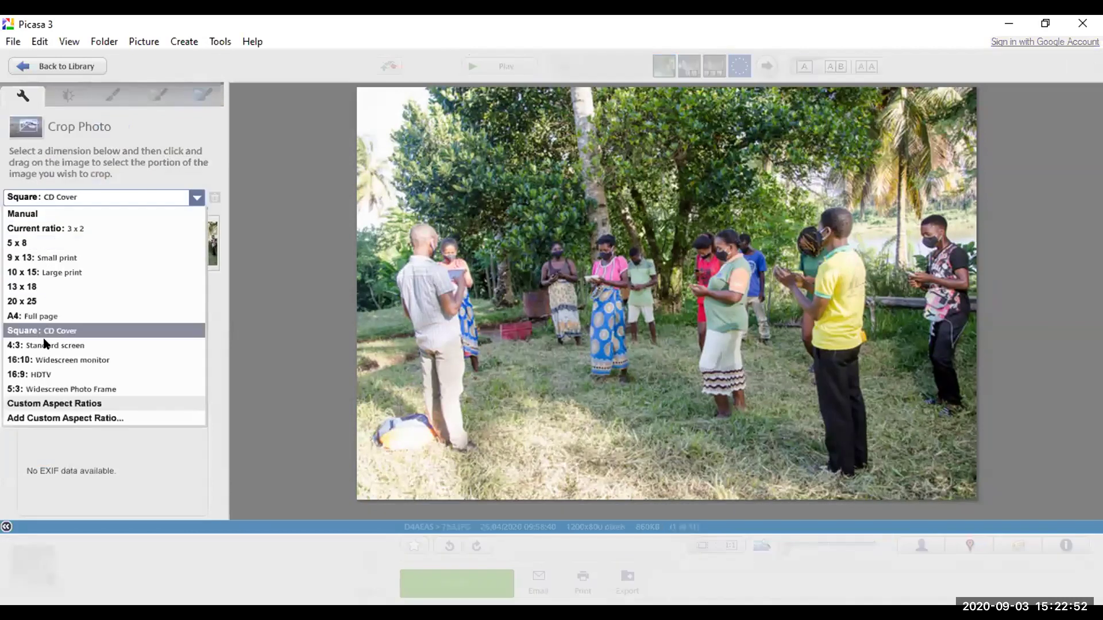
left_click(32, 213)
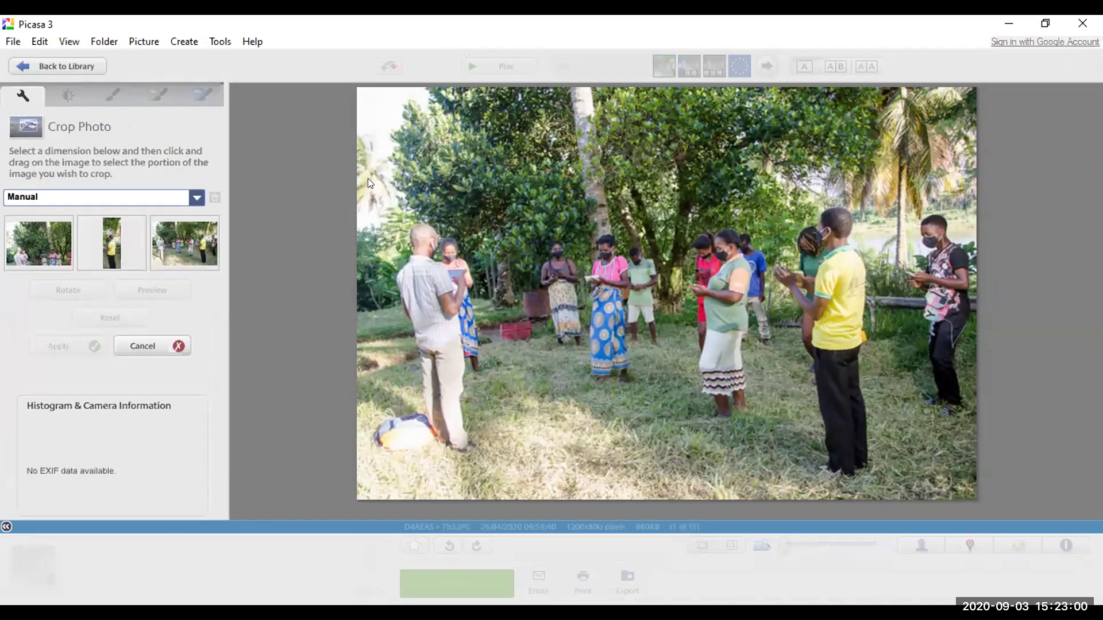
left_click_drag(367, 185, 970, 482)
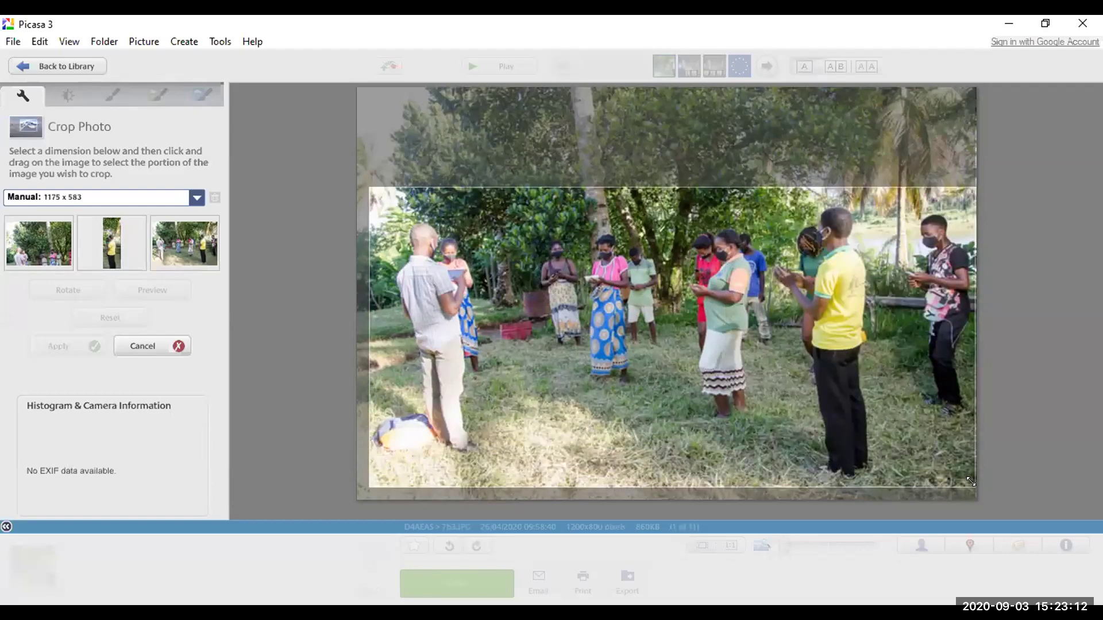
left_click_drag(971, 481, 888, 488)
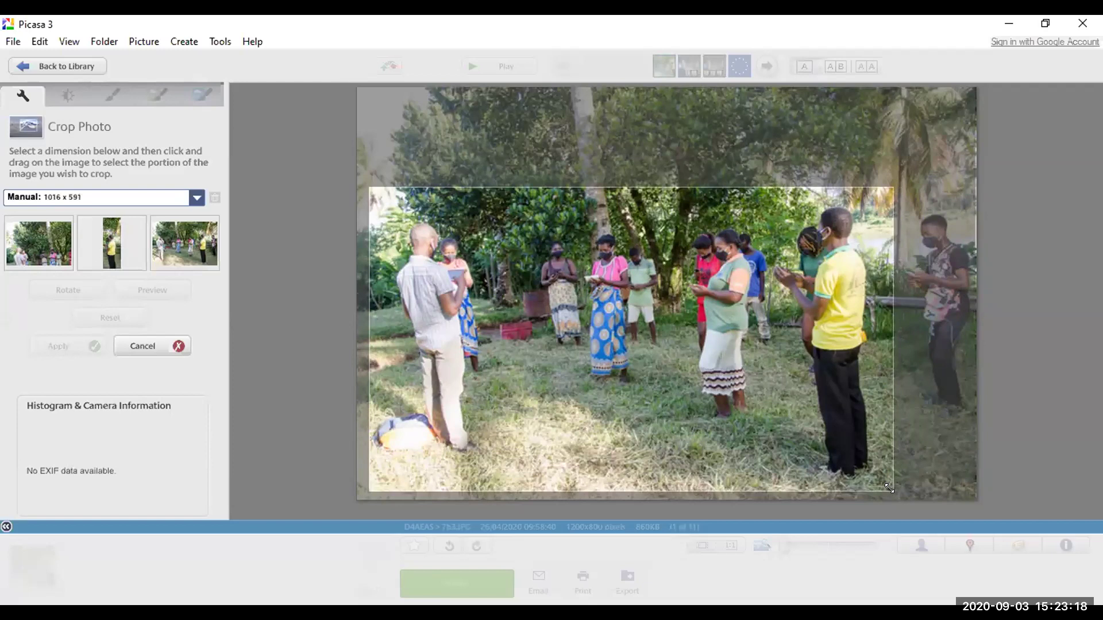
left_click_drag(889, 488, 889, 488)
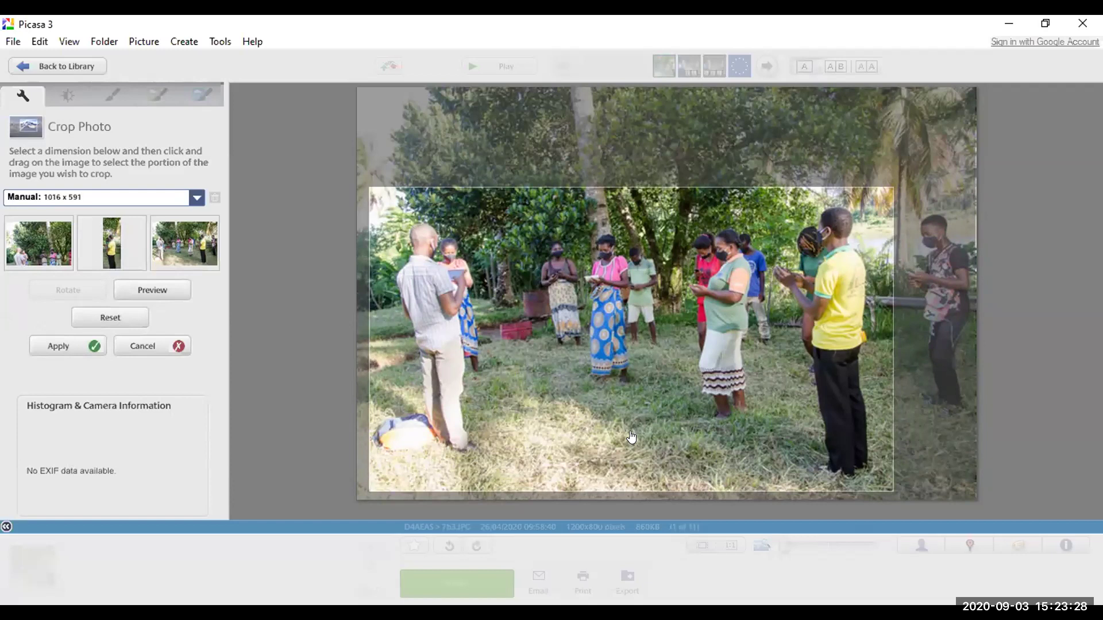
left_click(51, 347)
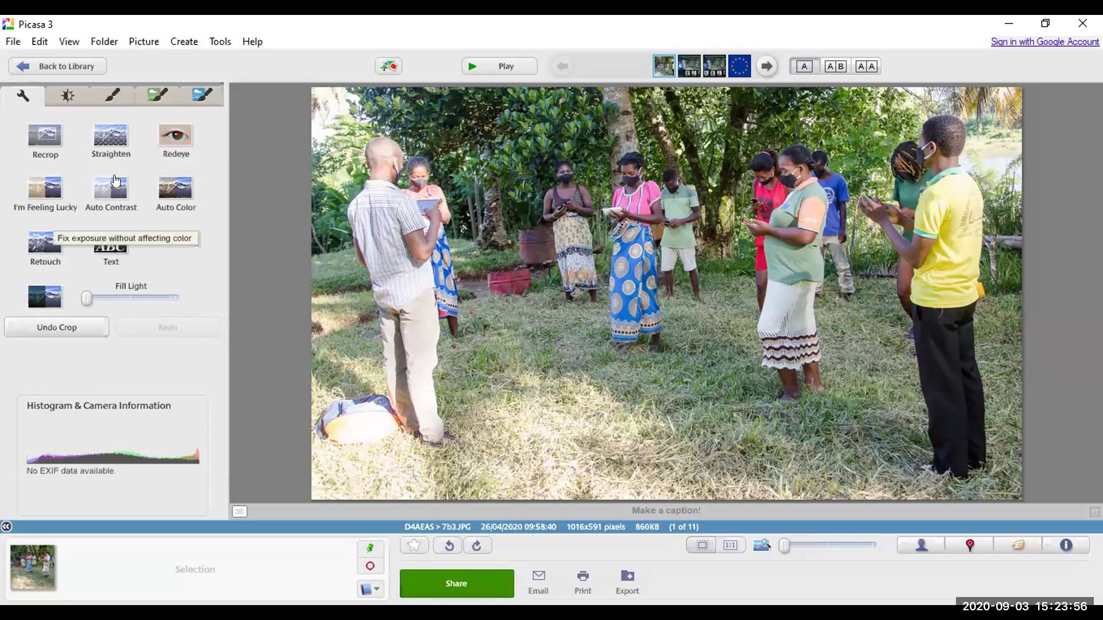
Step: Straighten the 1016×591 photo with a slight leftward rotation until the grid lines up
left_click(104, 130)
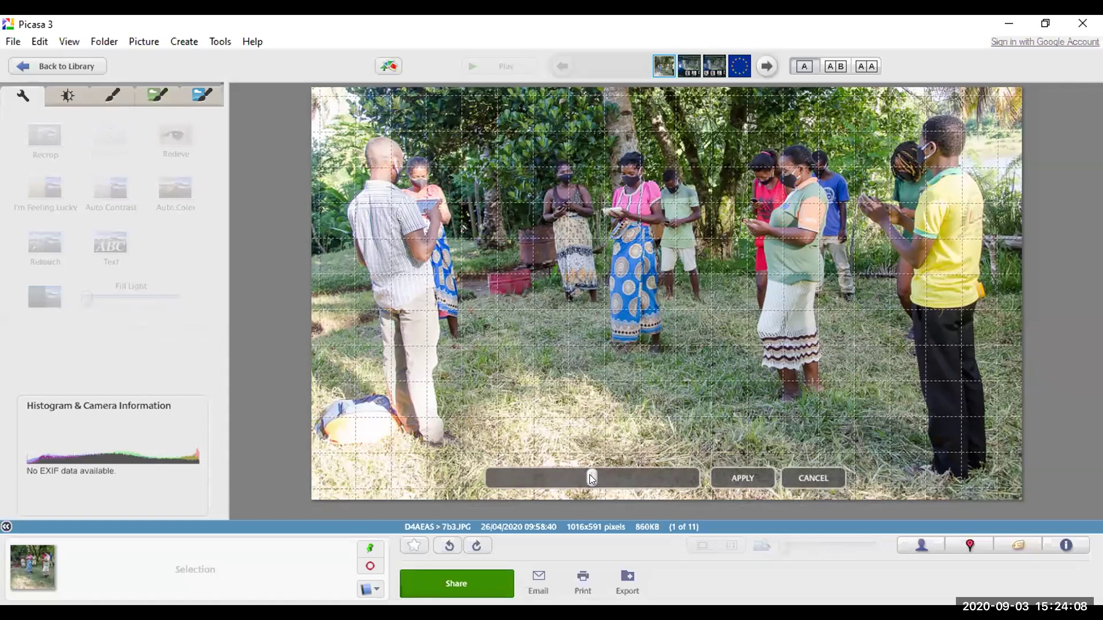
mouse_move(589, 474)
left_mouse_down()
mouse_move(558, 477)
mouse_move(626, 475)
mouse_move(562, 484)
mouse_move(589, 485)
mouse_move(576, 486)
left_mouse_up()
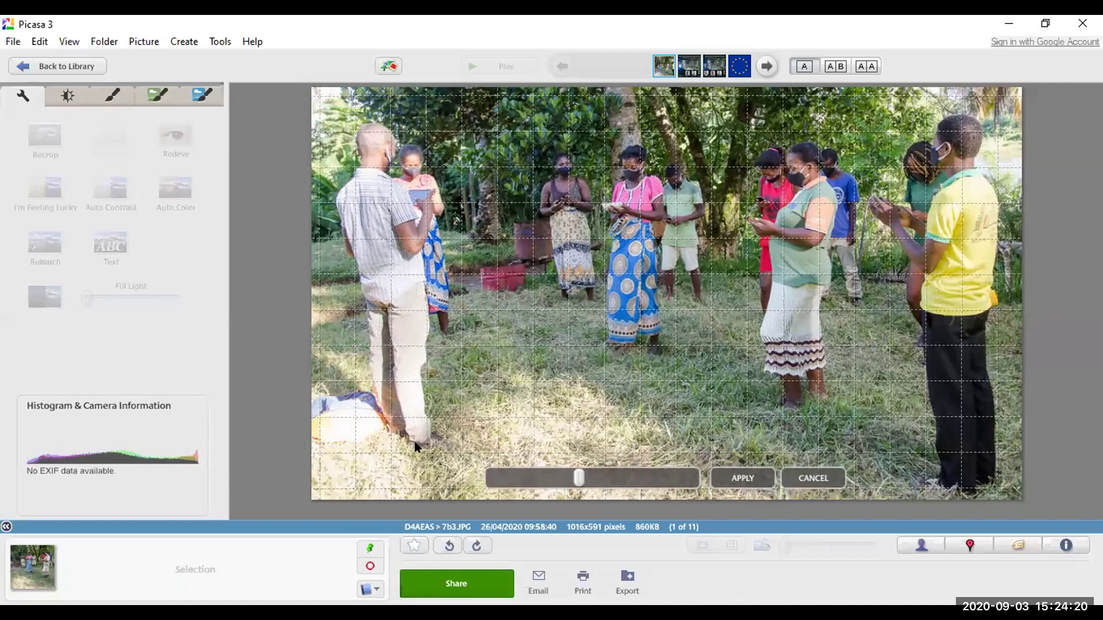
left_click_drag(577, 474, 602, 503)
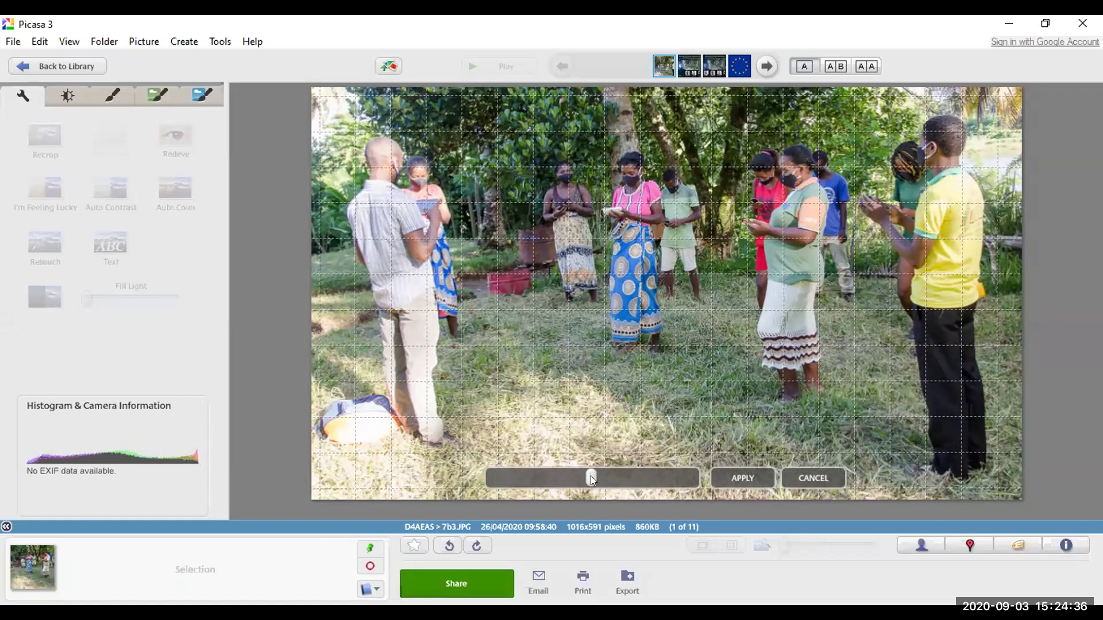
left_click_drag(590, 475, 566, 483)
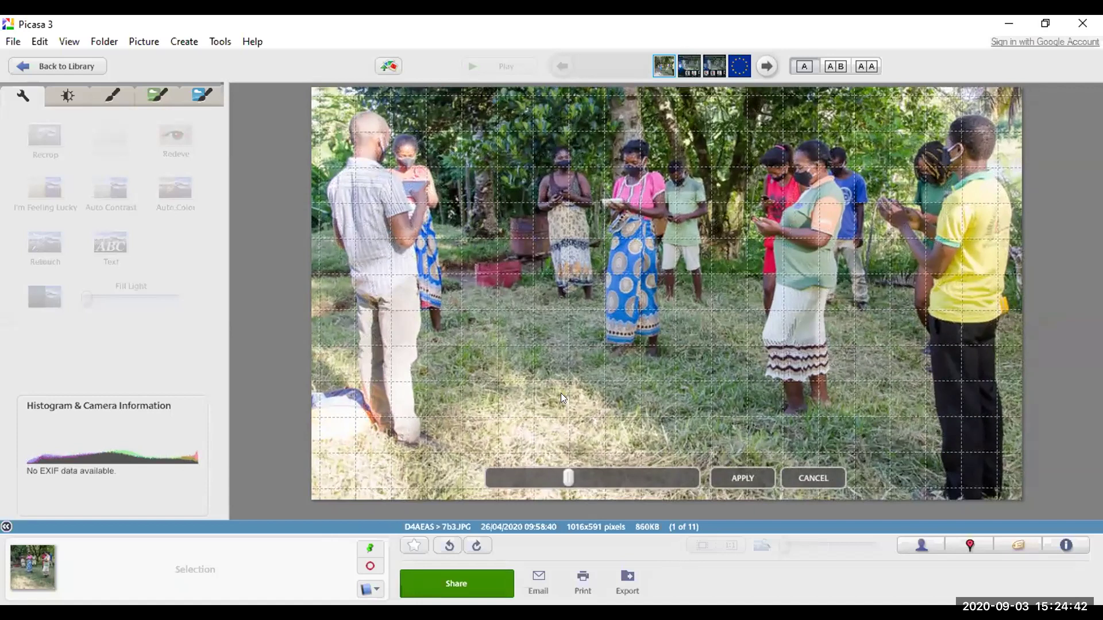
left_click(749, 477)
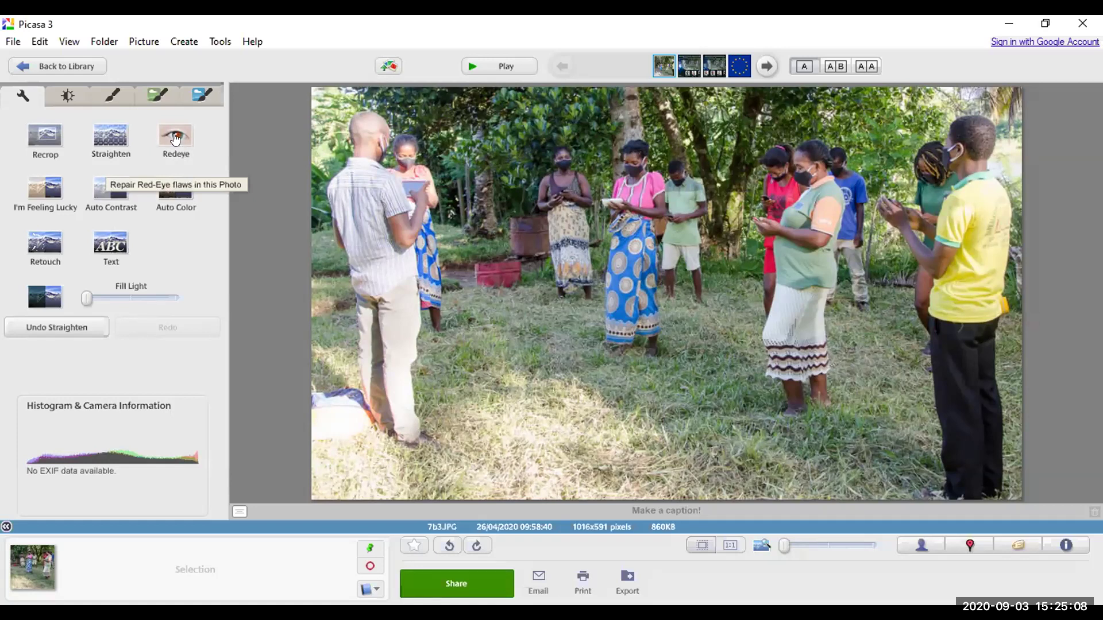
left_click(175, 138)
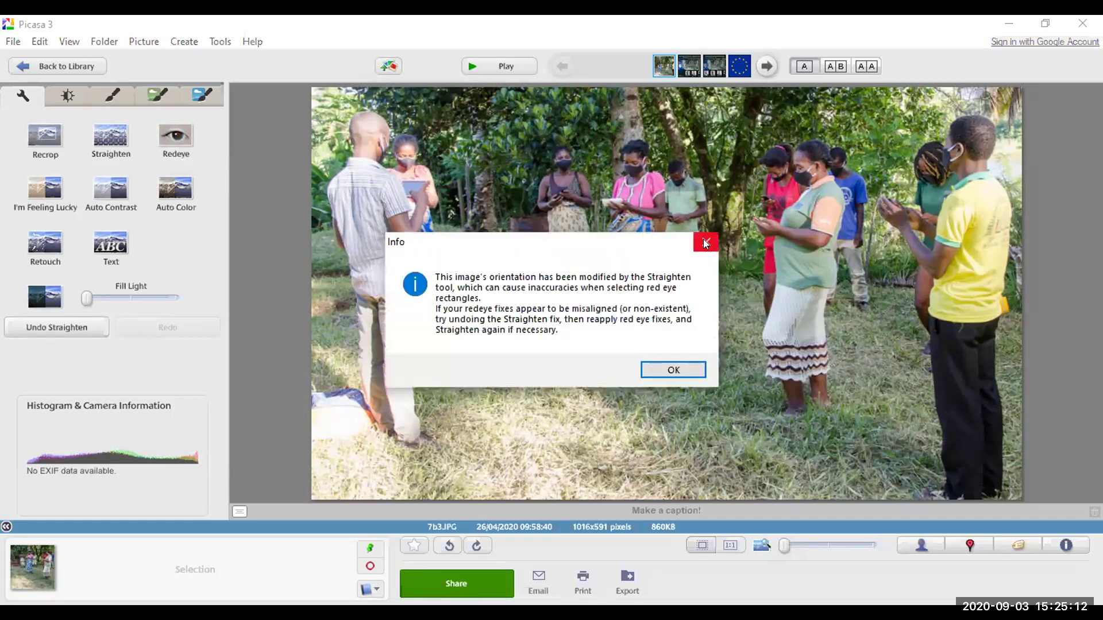
key("Return")
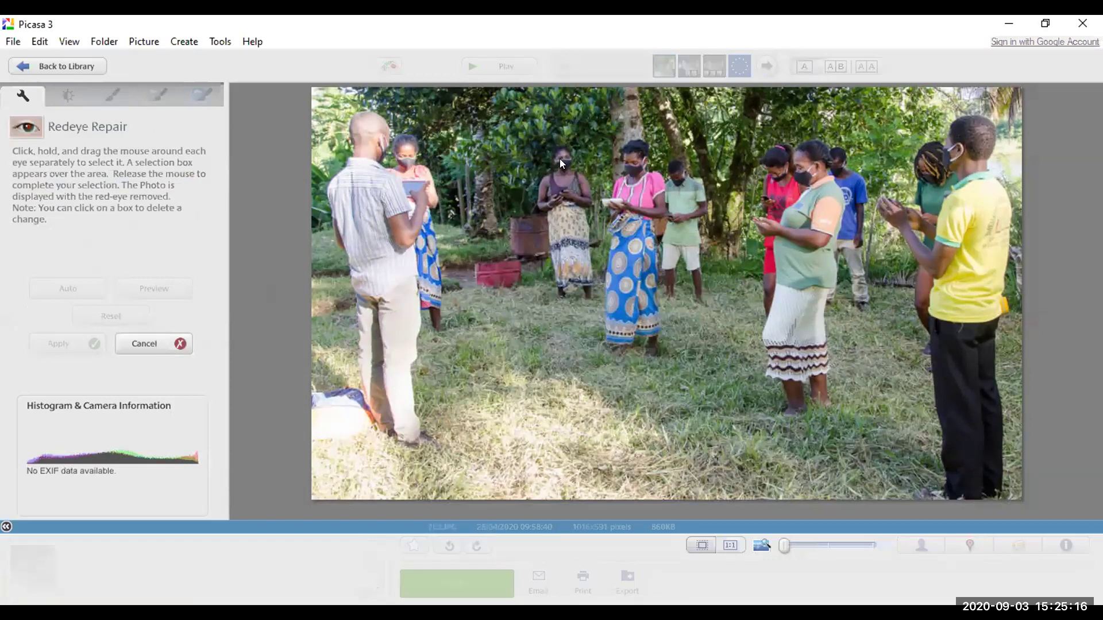
key("Escape")
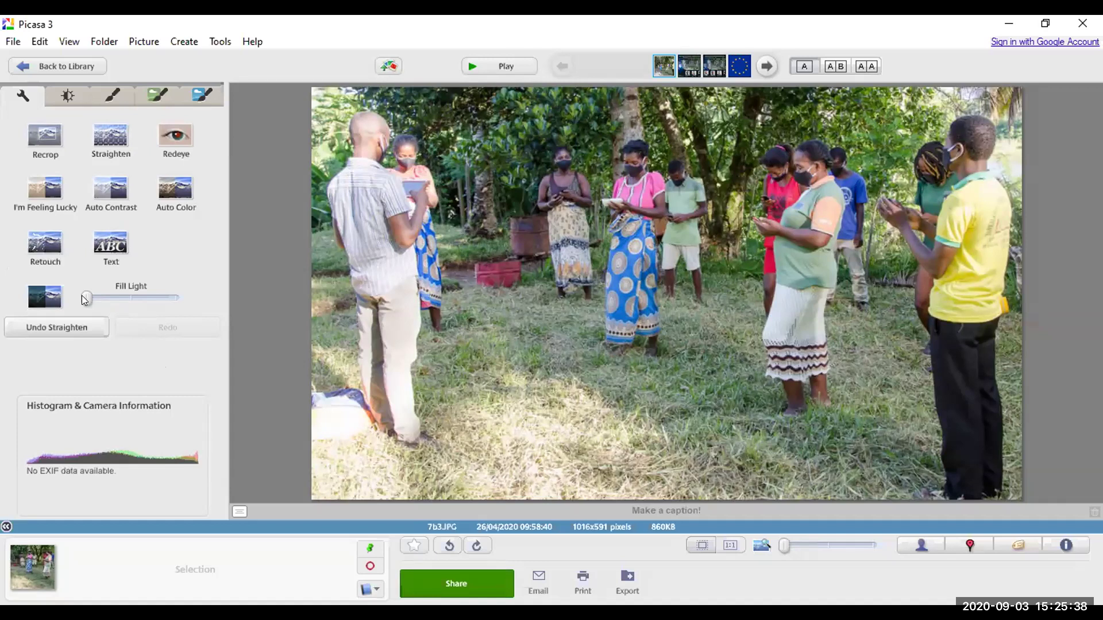
Step: Try several Fill Light levels, return the slider to zero, and show the Tuning controls
mouse_move(85, 296)
left_mouse_down()
mouse_move(116, 294)
mouse_move(79, 293)
mouse_move(94, 294)
left_mouse_up()
left_click(130, 296)
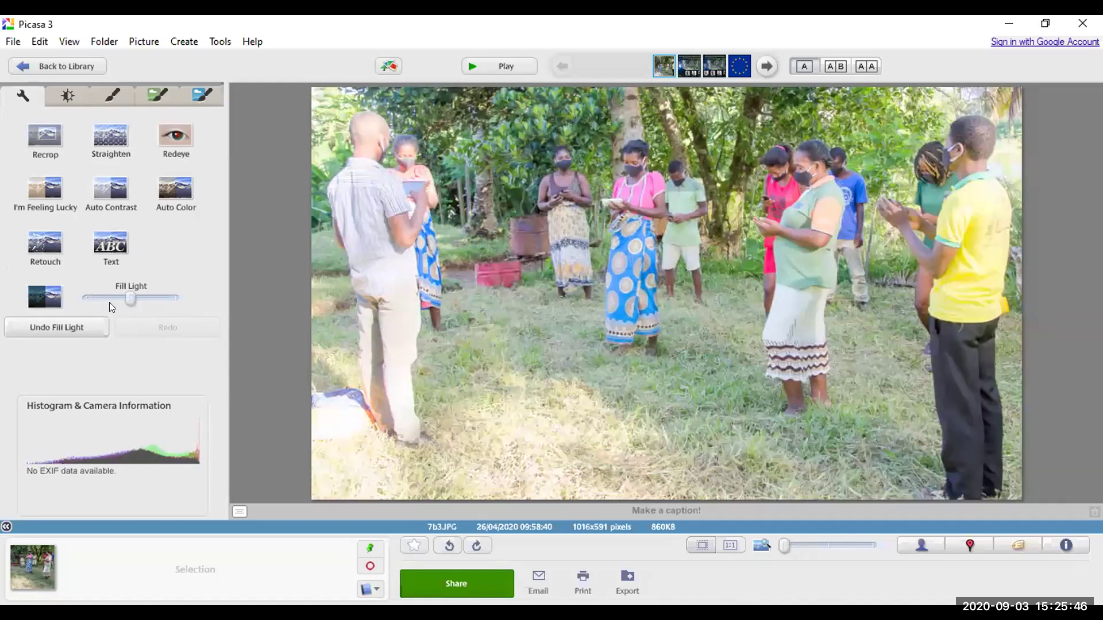
left_click(109, 302)
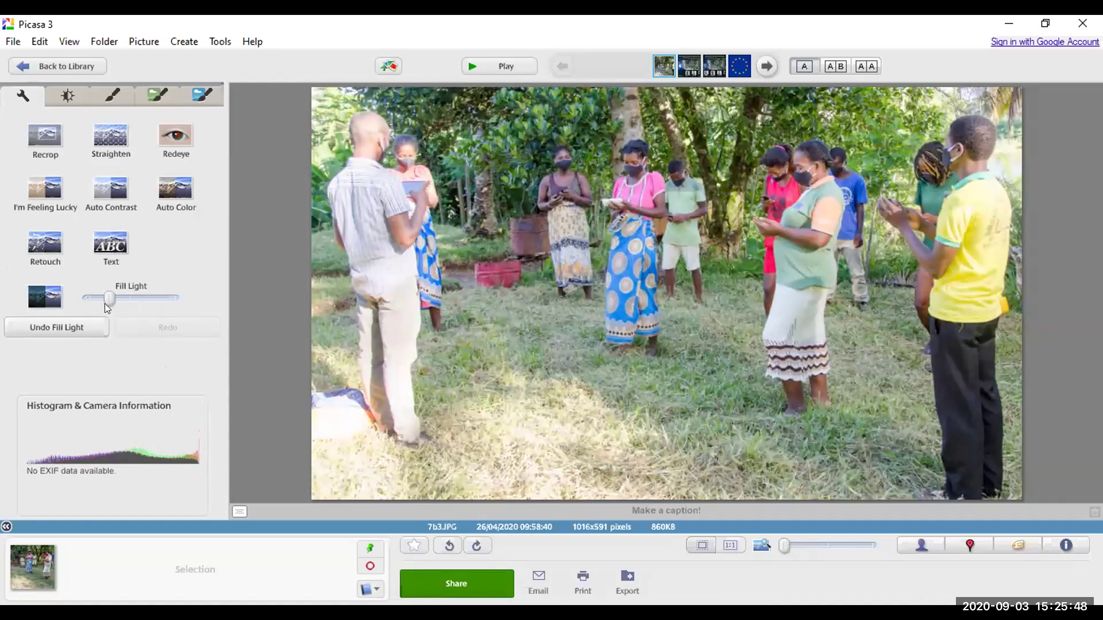
left_click(107, 303)
left_click(171, 295)
left_click(171, 295)
left_click(171, 295)
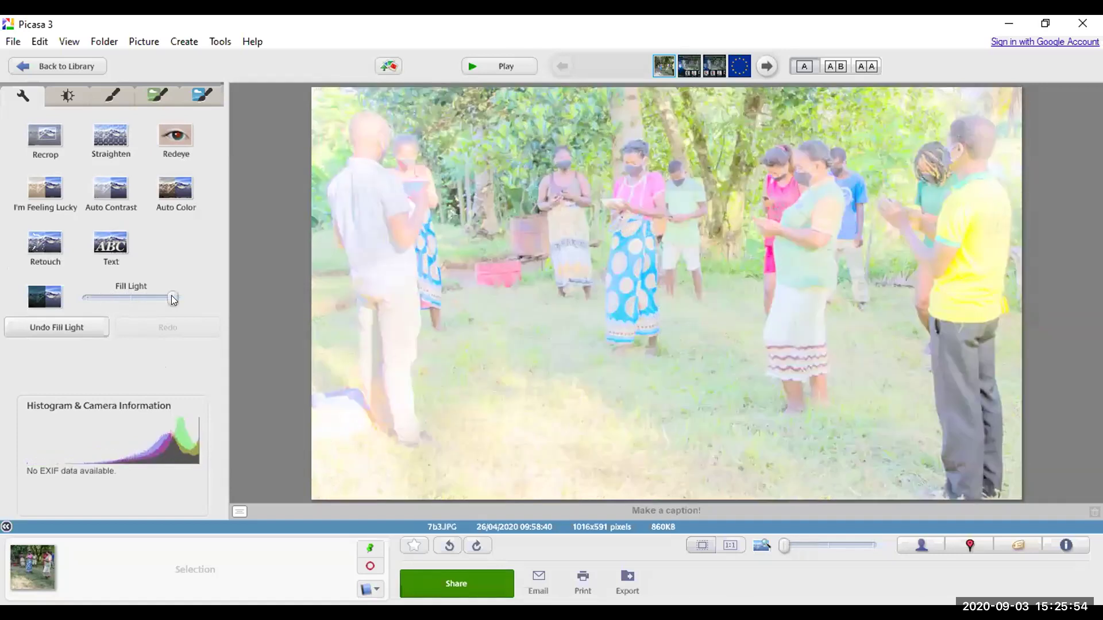
left_click(136, 300)
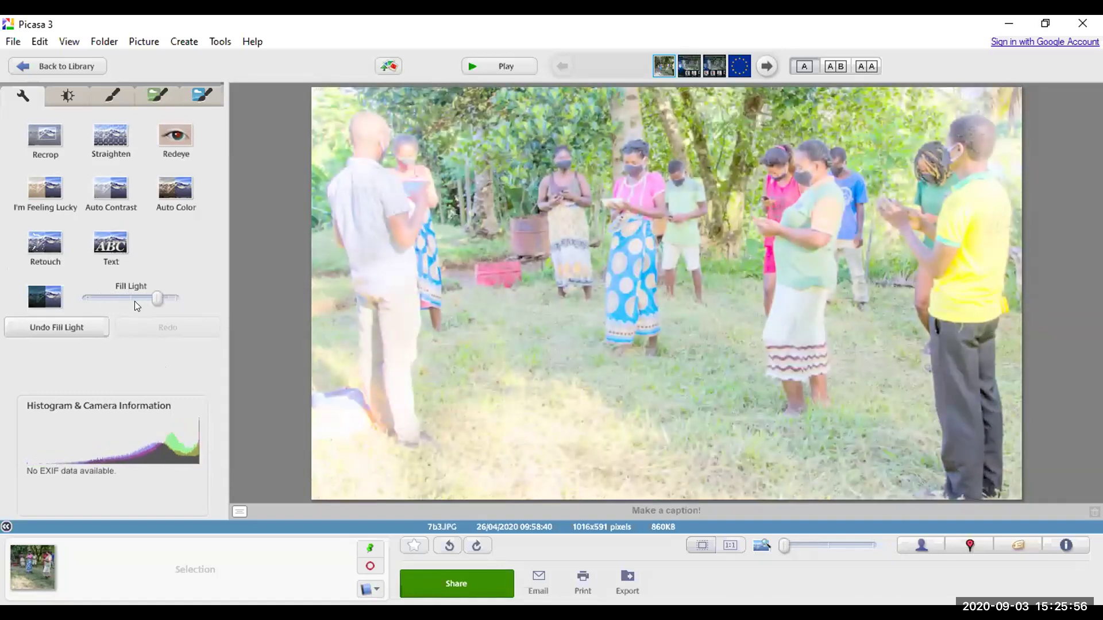
left_click_drag(132, 301, 129, 302)
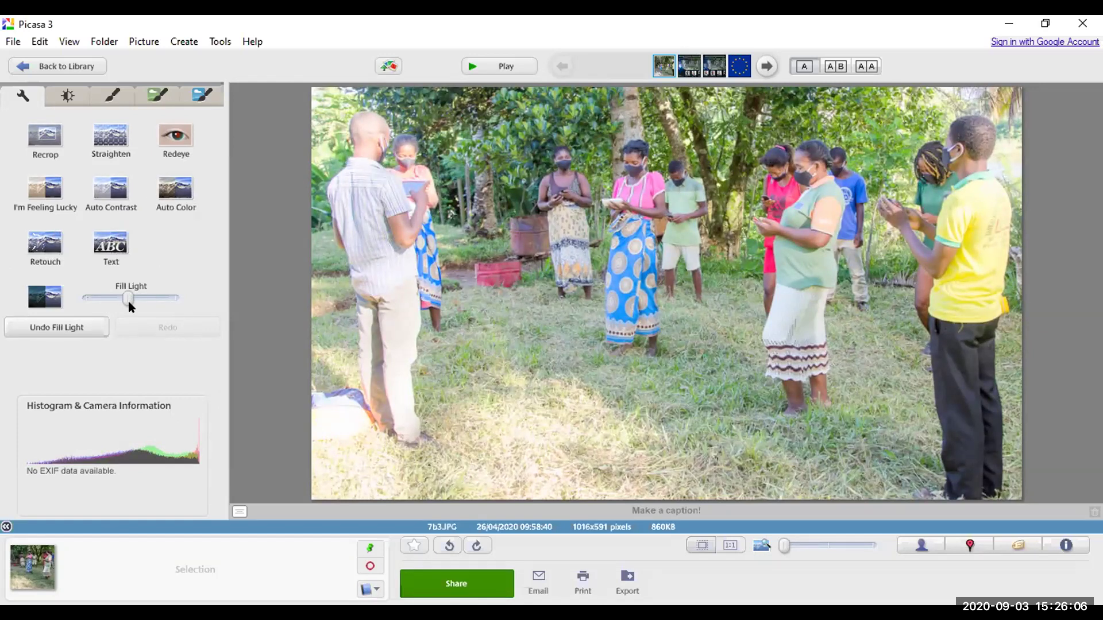
left_click_drag(123, 300, 81, 299)
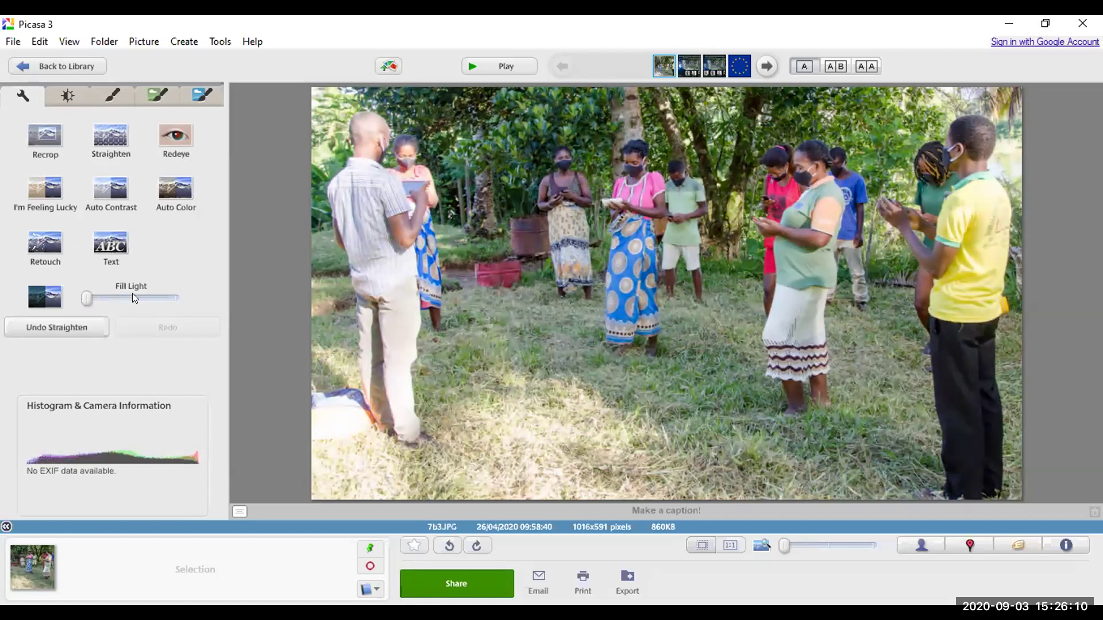
left_click(67, 95)
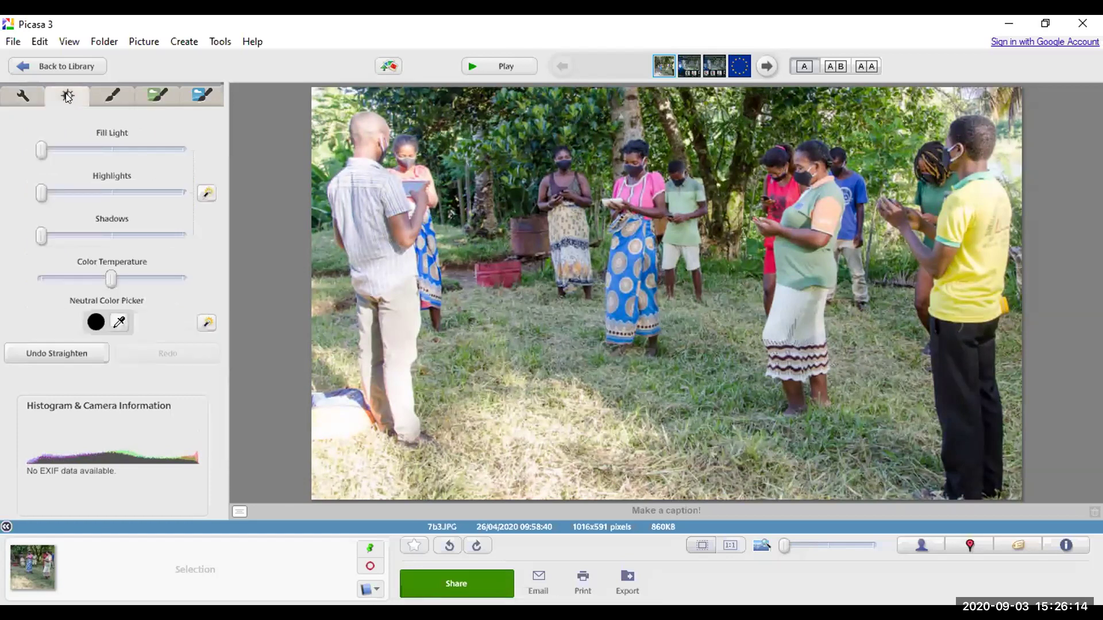
Step: Raise Fill Light on the Tuning tab after testing and undoing a Highlights boost
left_click(21, 97)
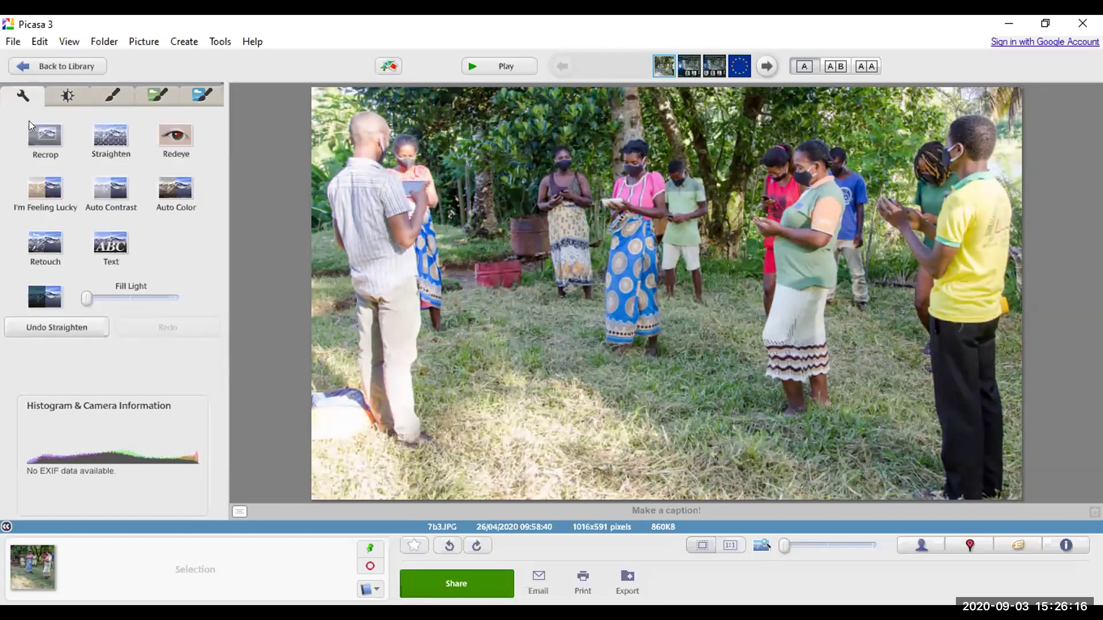
left_click(60, 95)
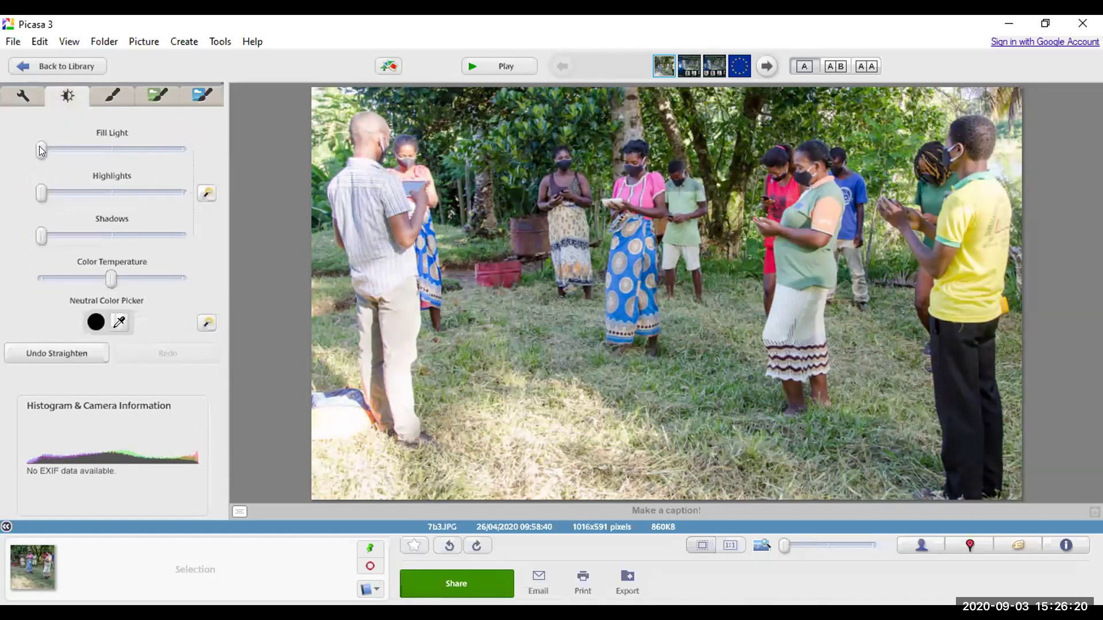
left_click_drag(42, 149, 90, 150)
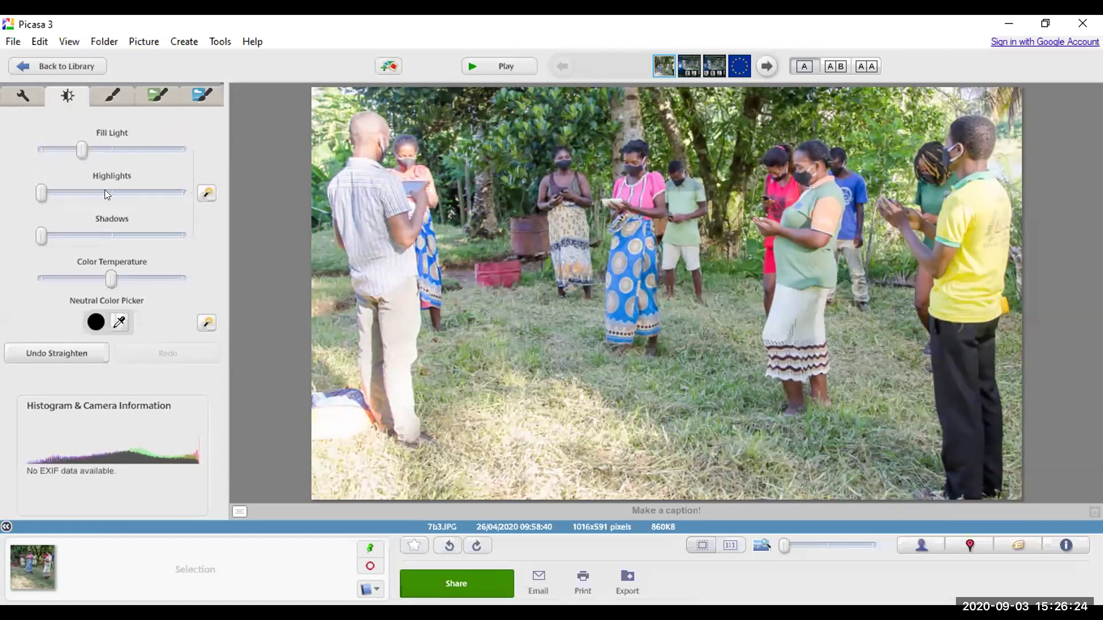
left_click_drag(33, 190, 57, 151)
key("ctrl+z")
left_click(81, 151)
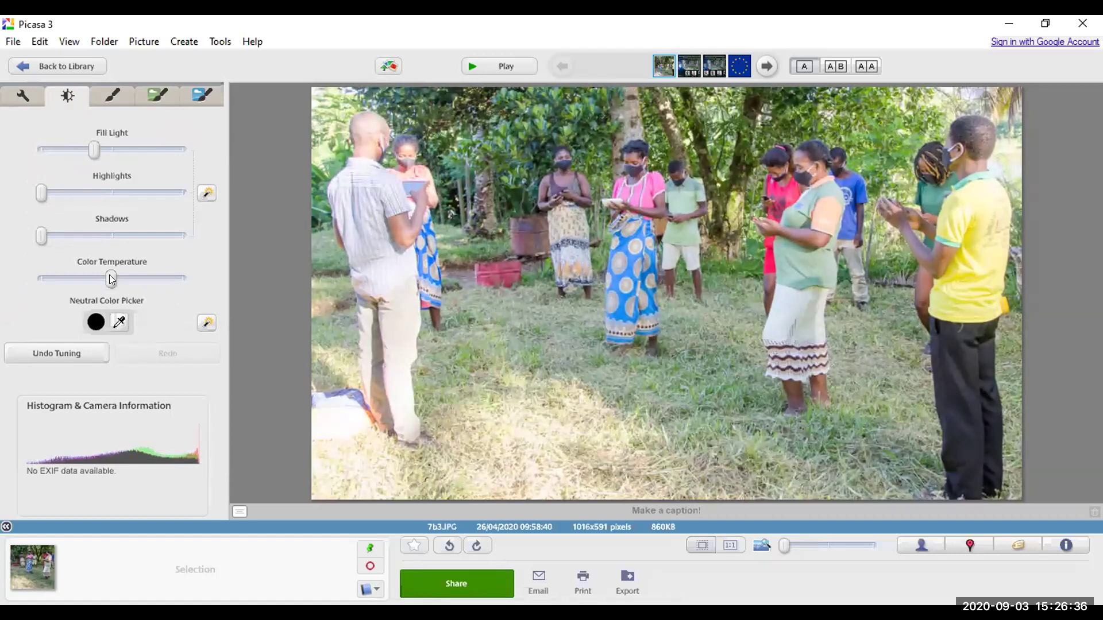
Step: Shift Color Temperature, then bring it back to neutral
left_click_drag(112, 280, 195, 282)
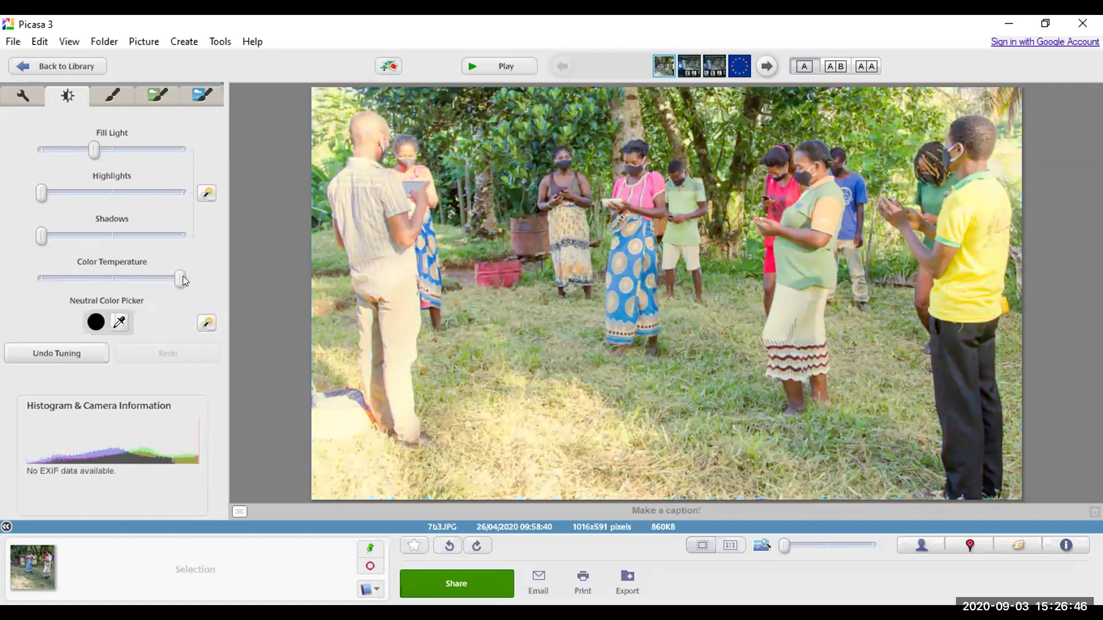
left_click_drag(182, 276, 111, 275)
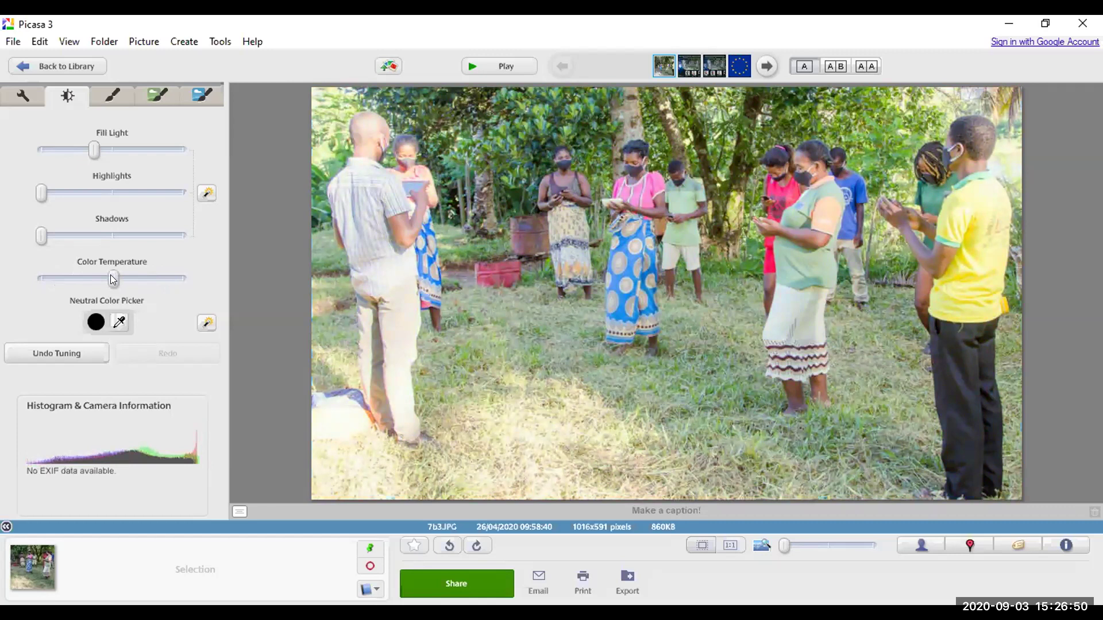
left_click_drag(113, 279, 107, 280)
Step: Apply a light Sharpen effect to the garden group photo
left_click(109, 94)
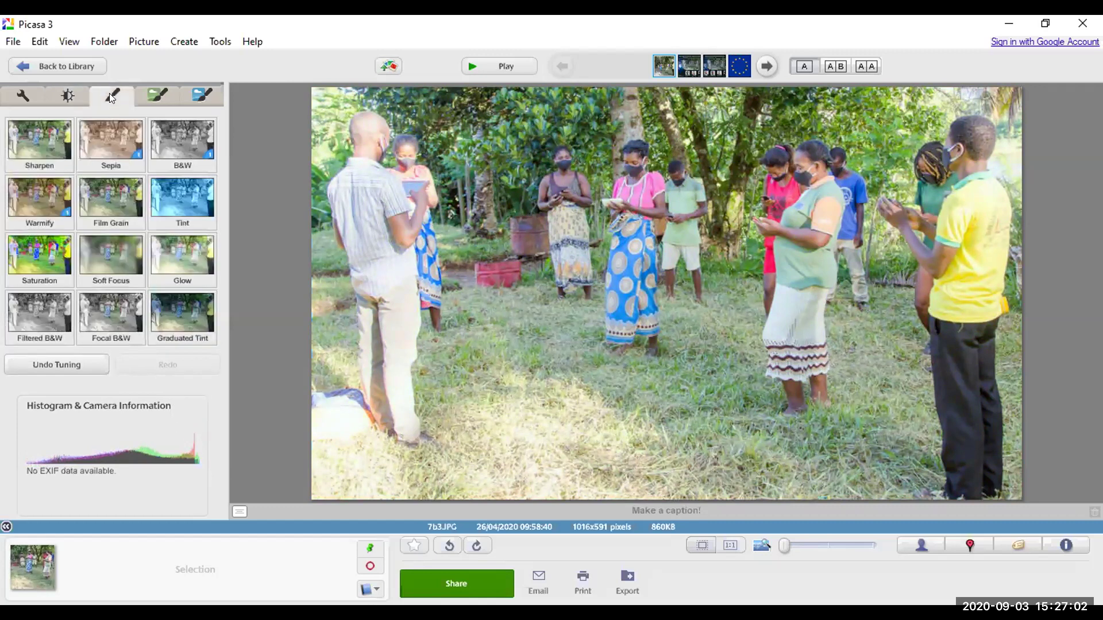
left_click(37, 137)
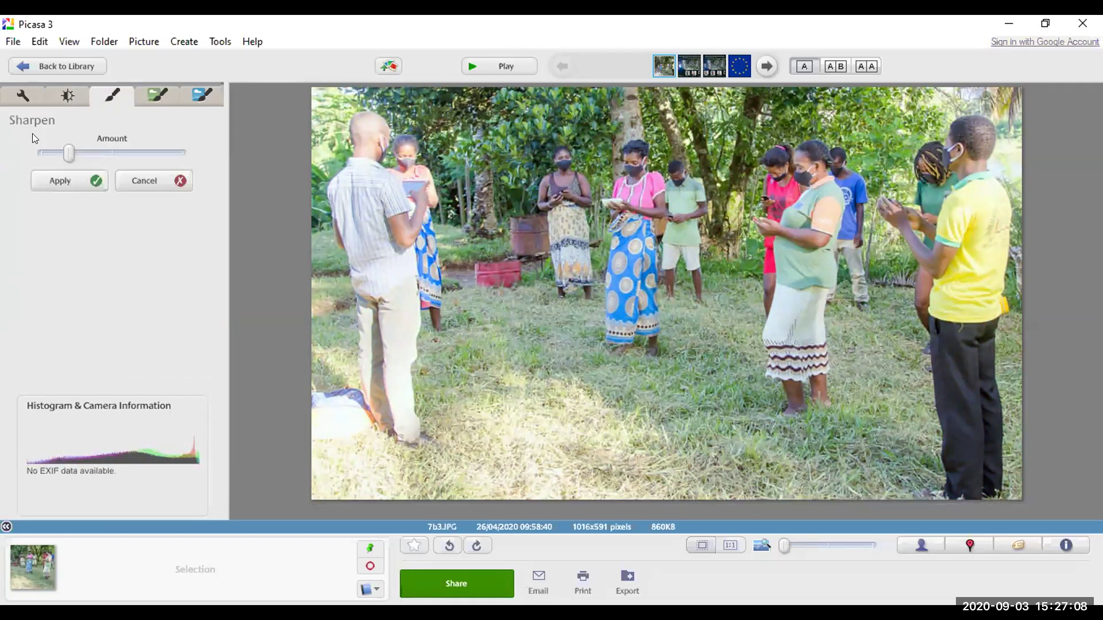
left_click(146, 181)
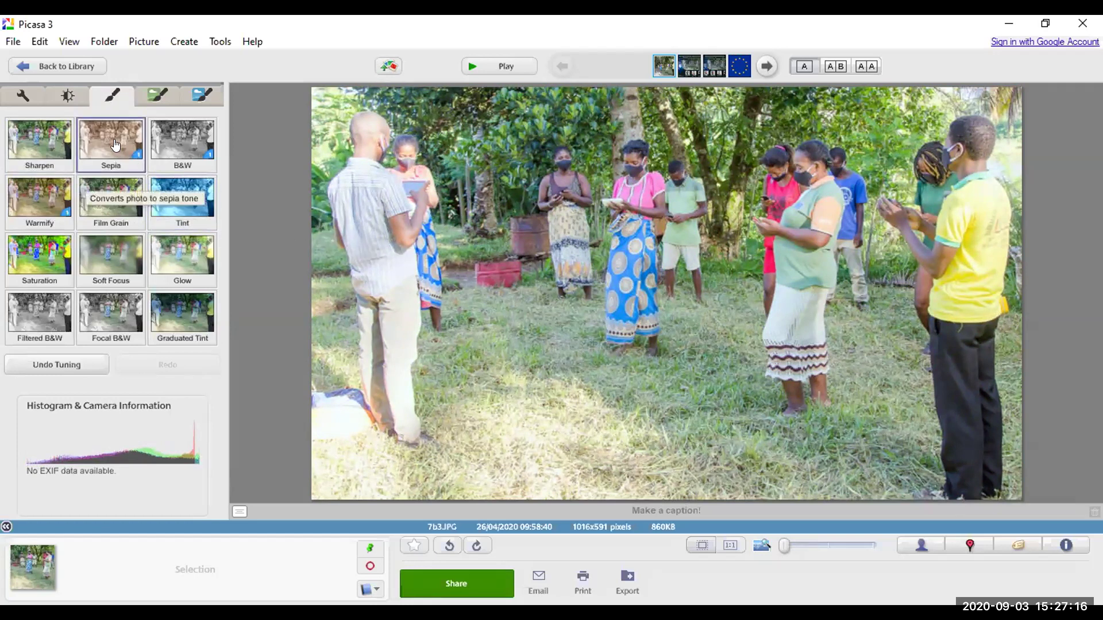
left_click(33, 138)
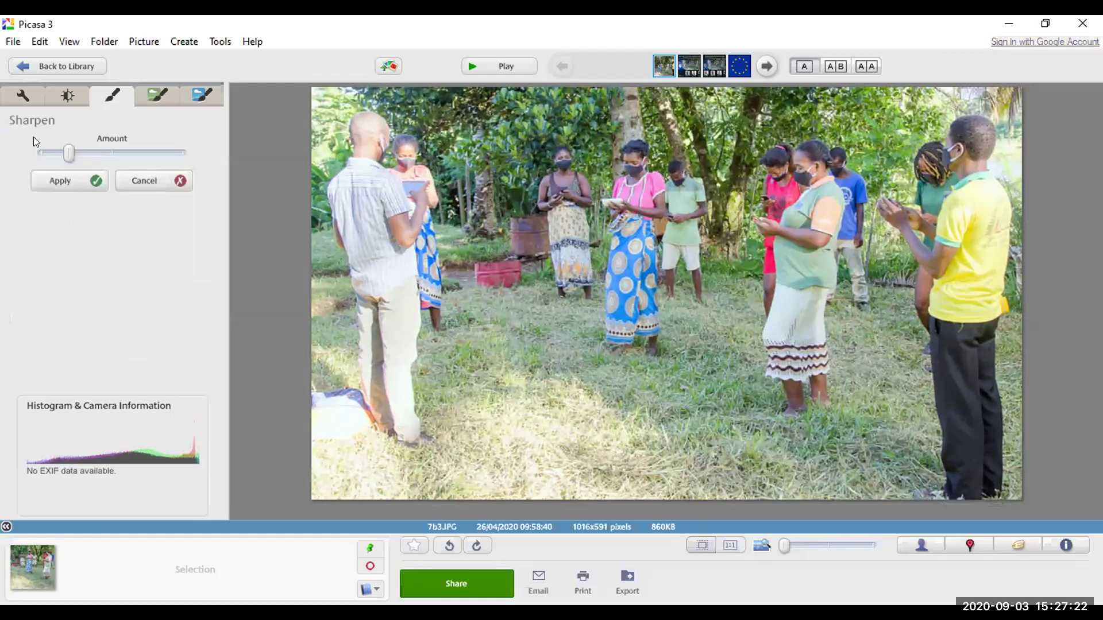
left_click_drag(69, 154, 173, 158)
left_click_drag(93, 151, 82, 151)
left_click_drag(70, 154, 61, 155)
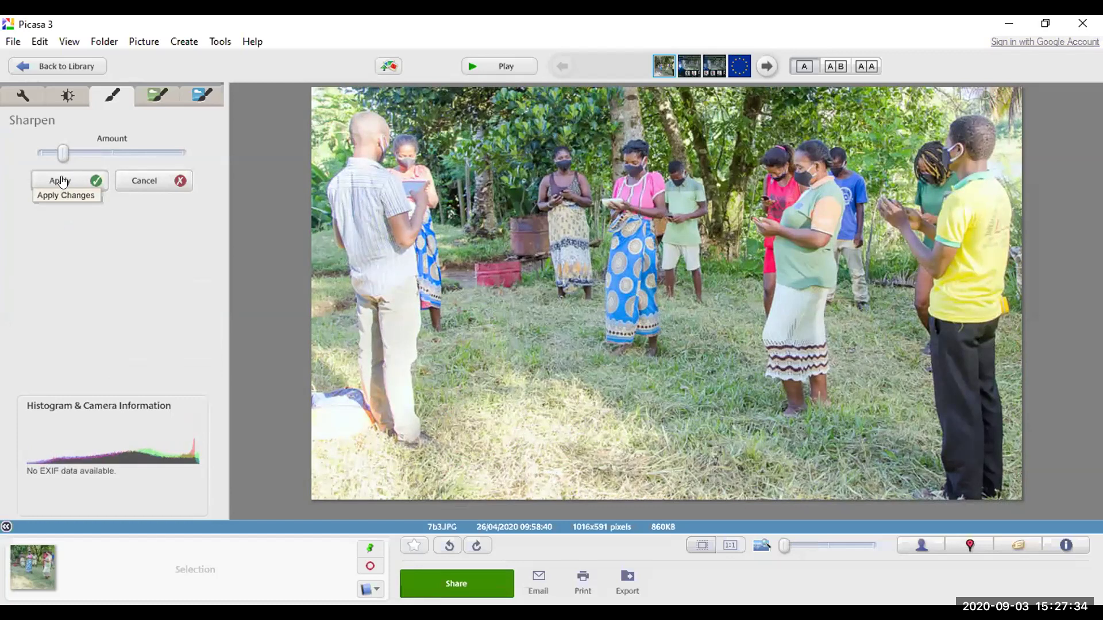
left_click(63, 182)
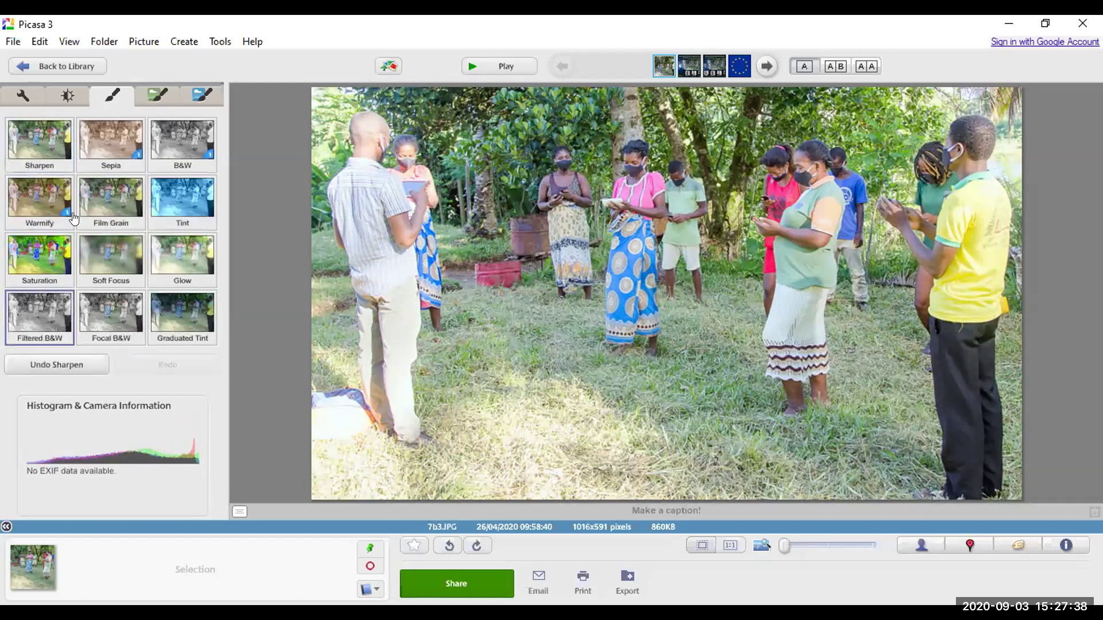
Step: Preview and discard Film Grain and Saturation, then preview Soft Focus
left_click(99, 196)
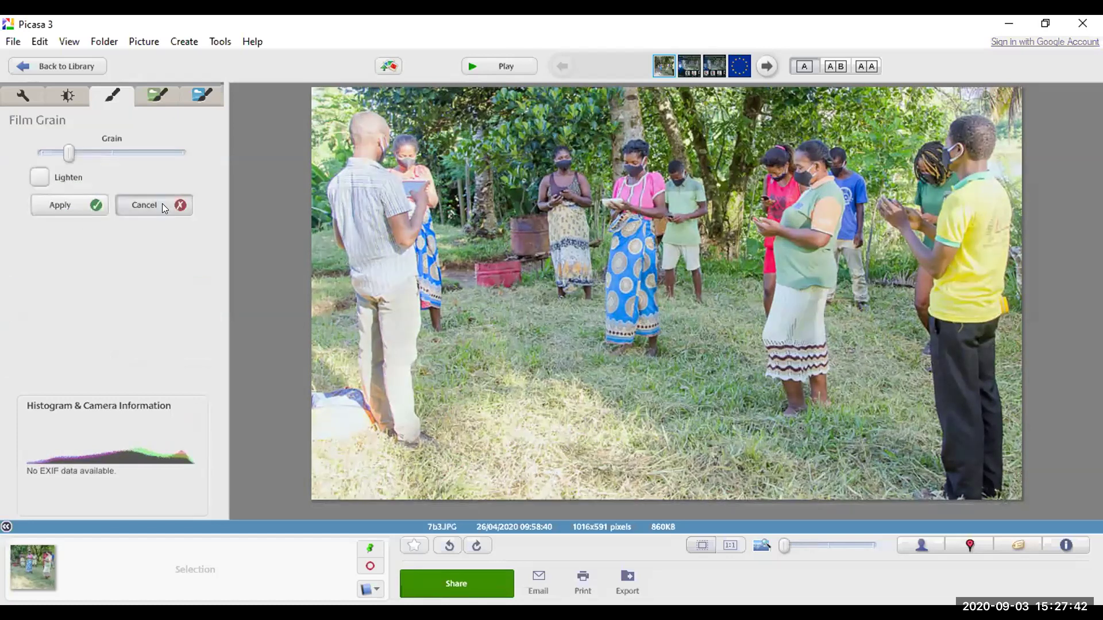
left_click(164, 205)
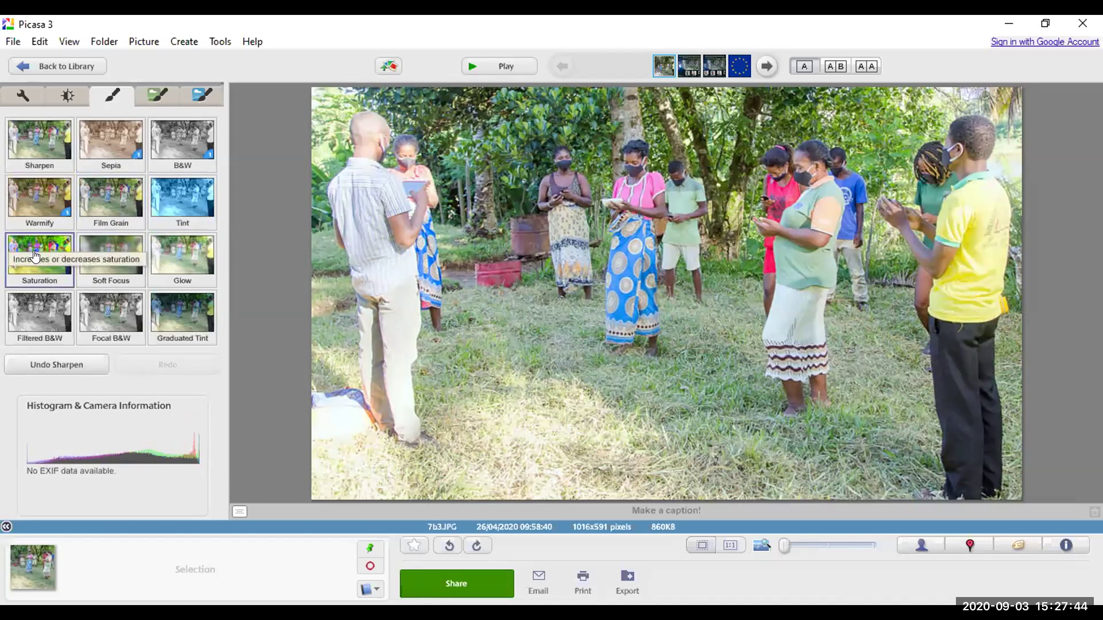
left_click(34, 255)
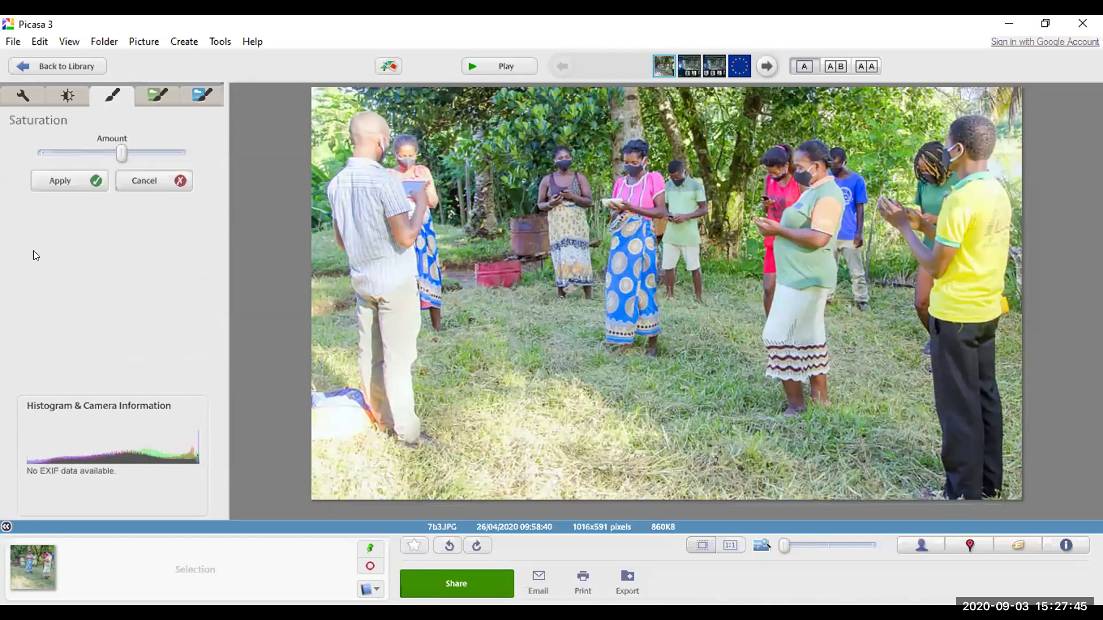
left_click(175, 189)
left_click(110, 257)
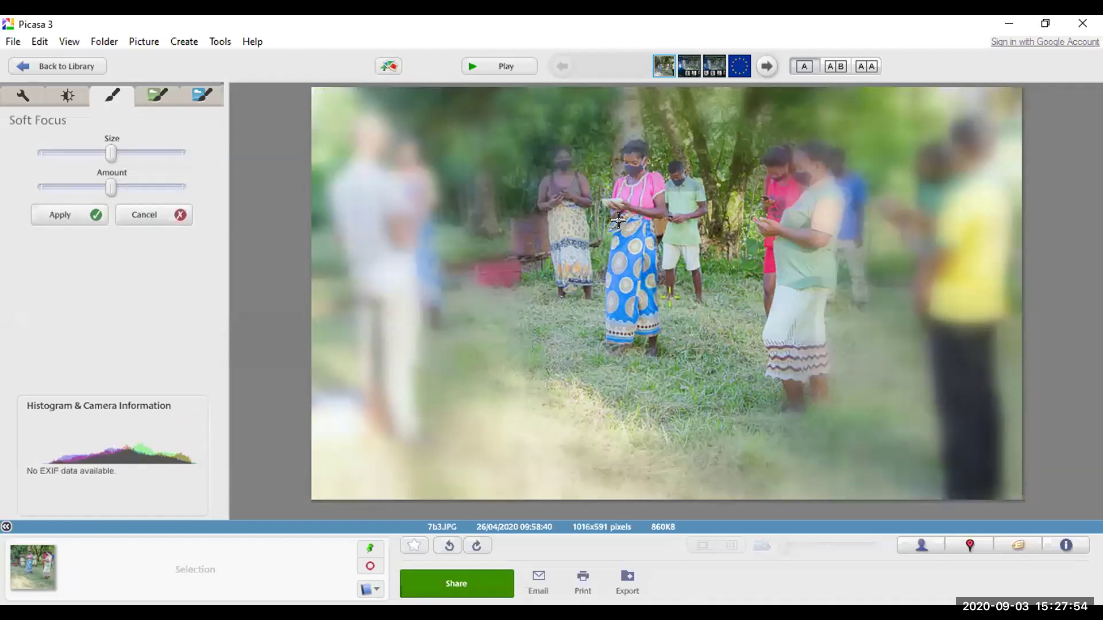
Step: Centre the Soft Focus among the group's faces and enlarge its sharp area
left_click(626, 158)
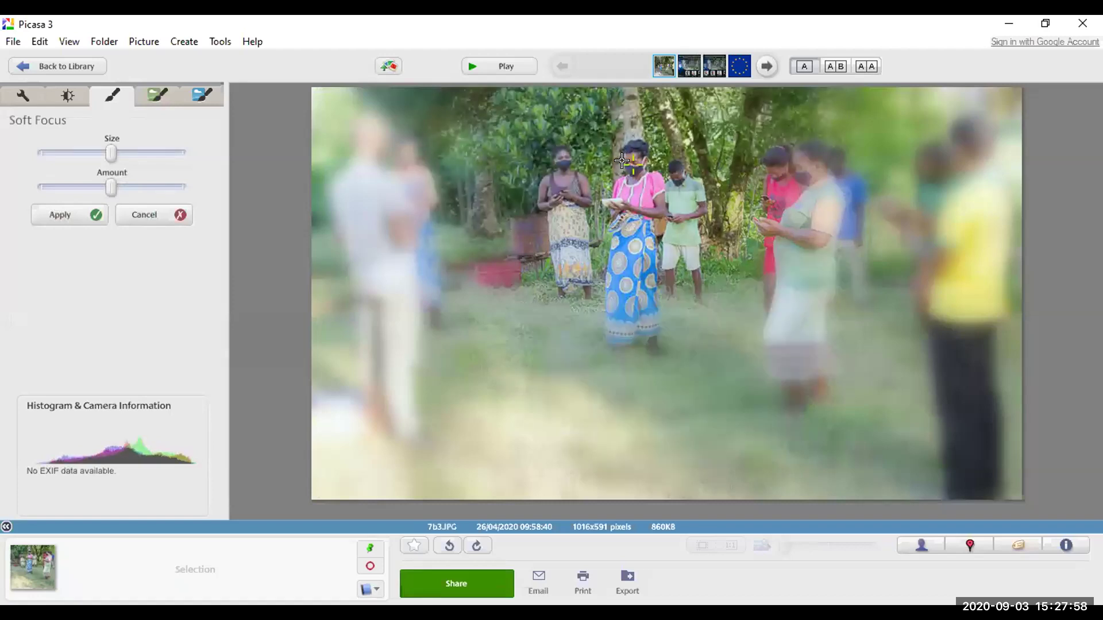
left_click(378, 154)
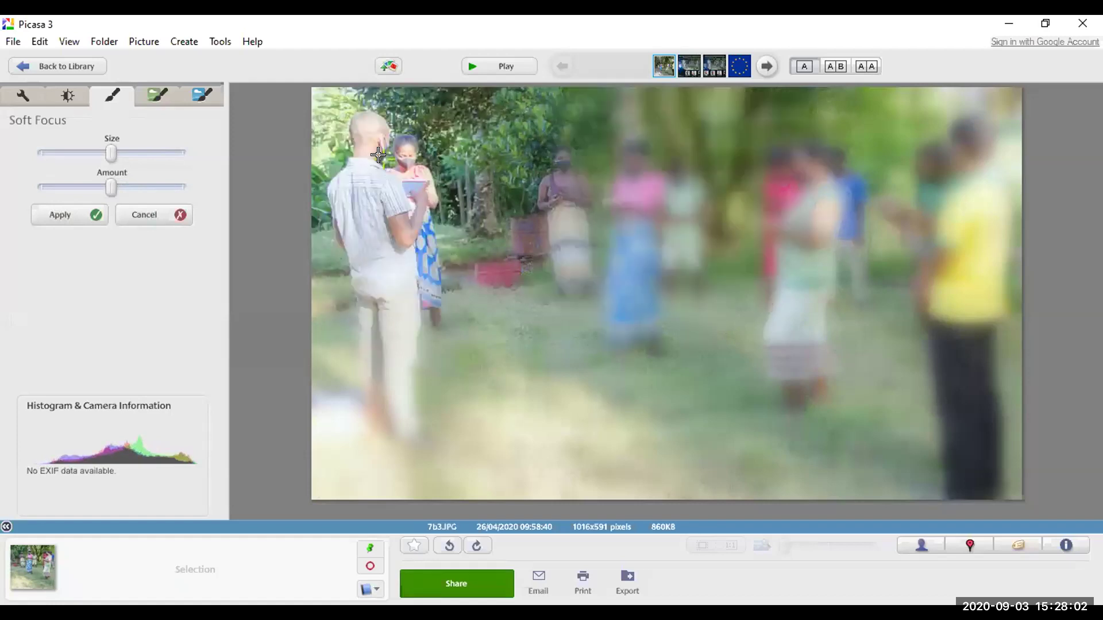
left_click(795, 160)
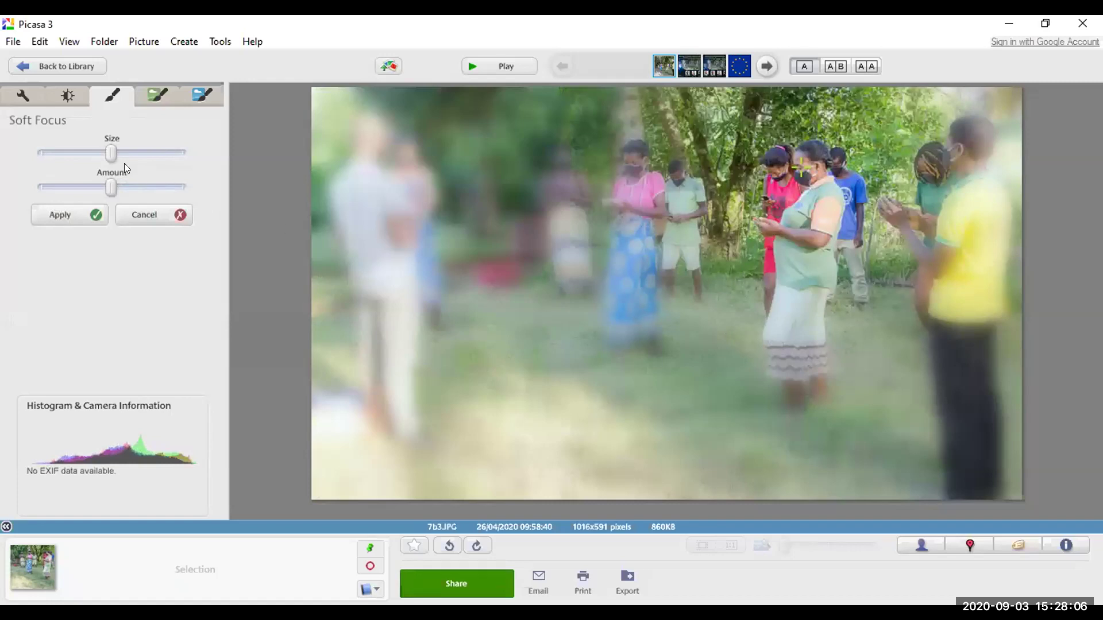
left_click_drag(112, 154, 46, 188)
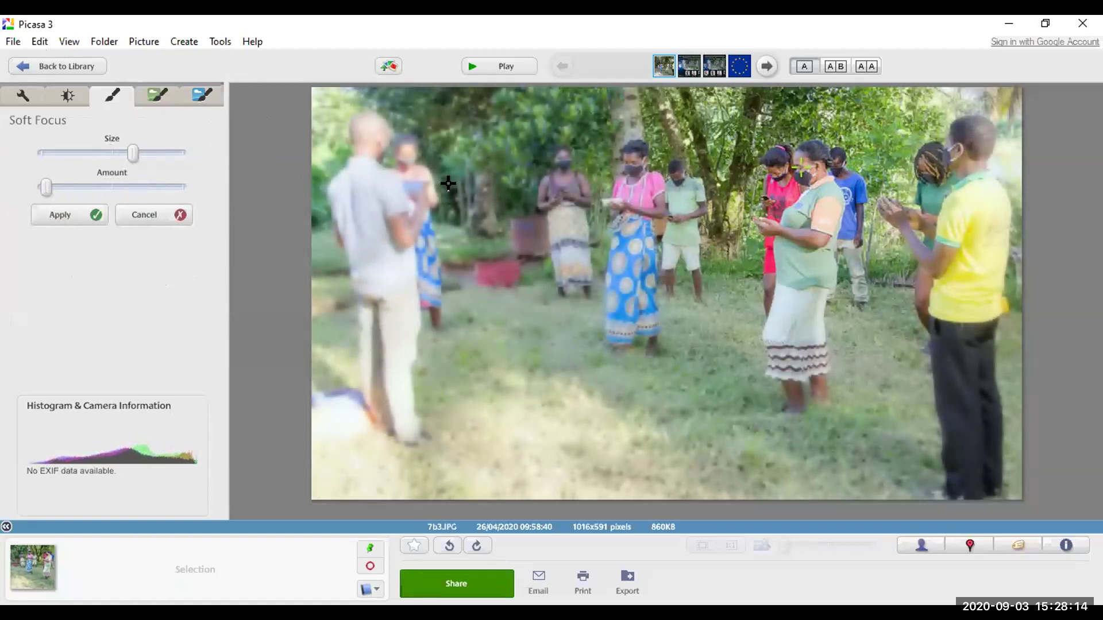
left_click(400, 168)
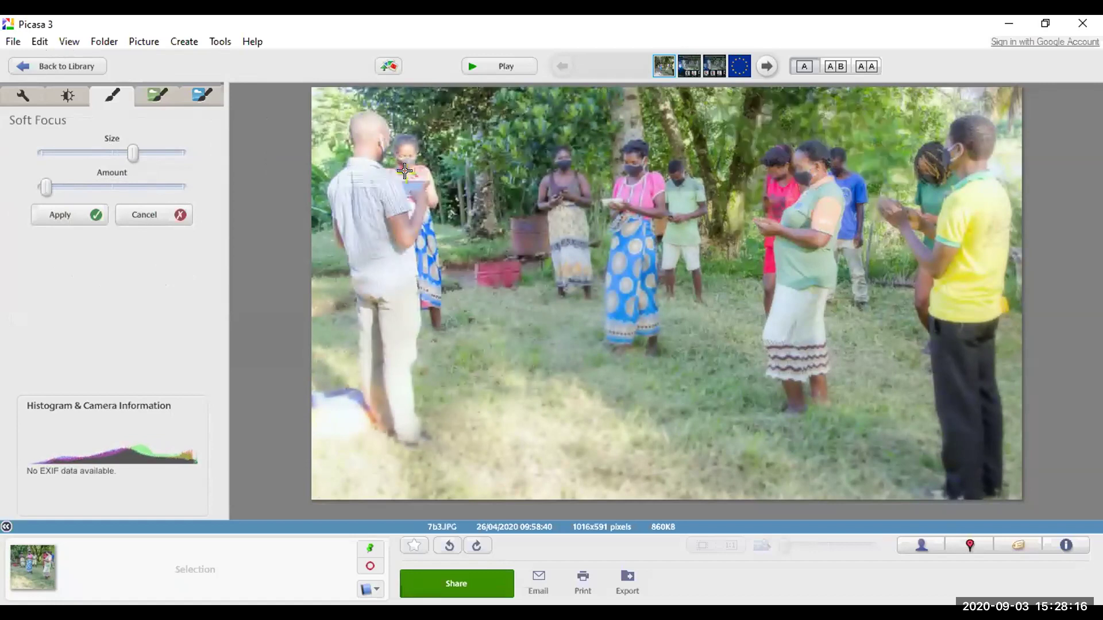
left_click(464, 200)
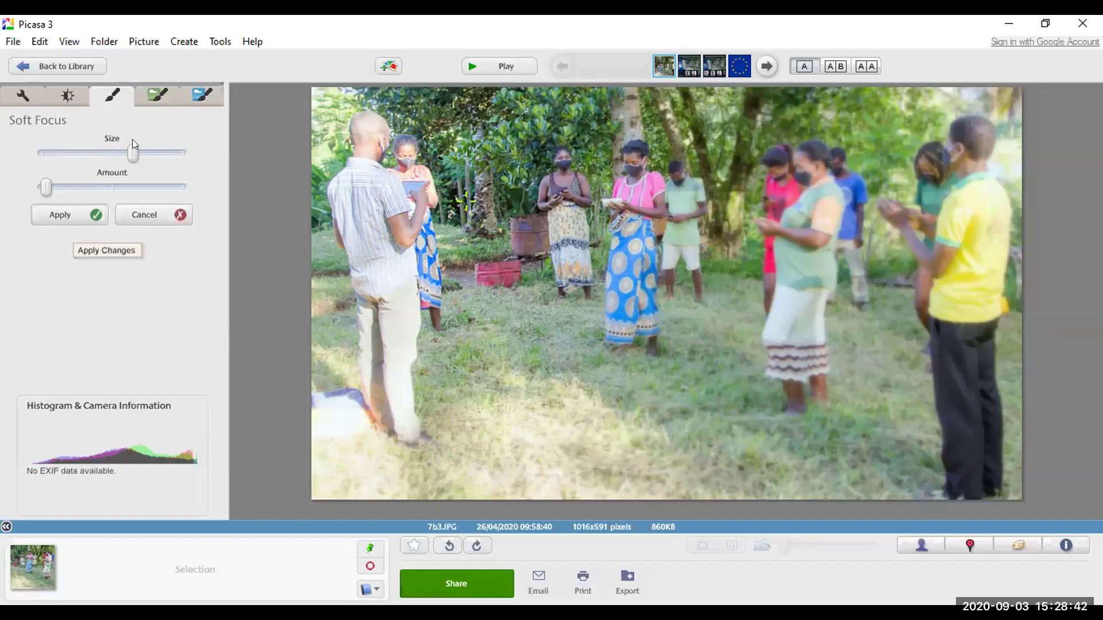
Step: Apply the Soft Focus effect and browse the other effect sets
left_click(64, 213)
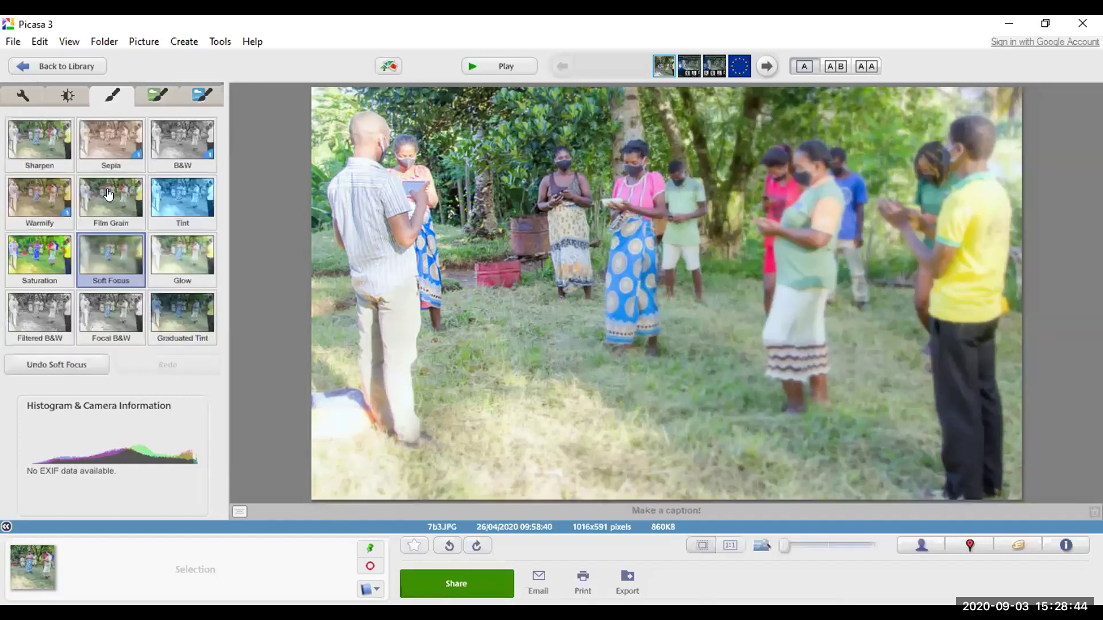
left_click(161, 92)
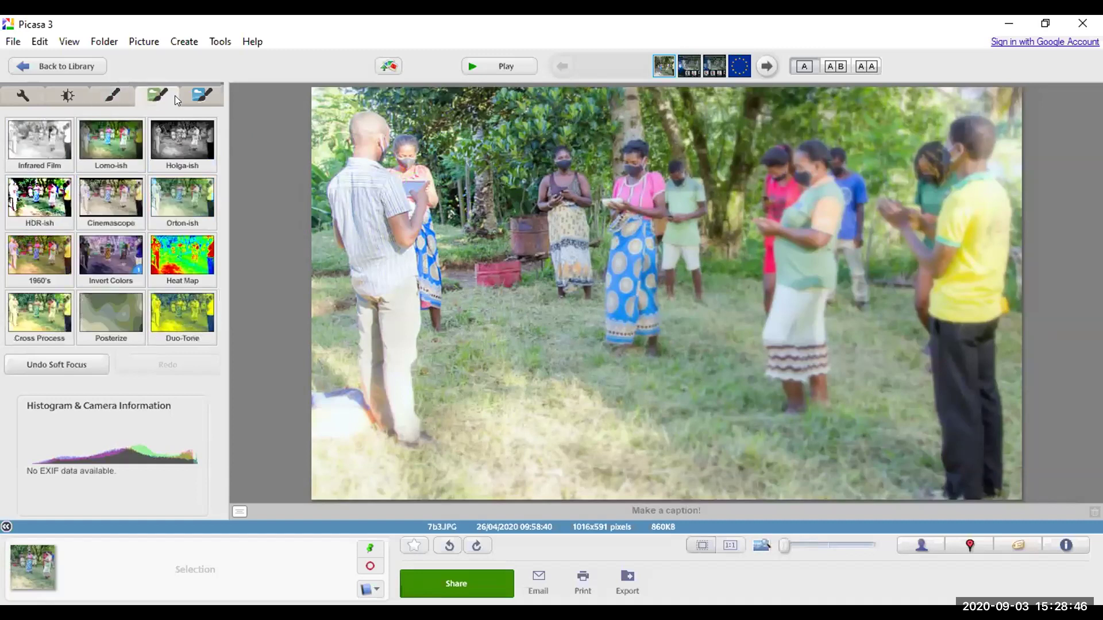
left_click(211, 97)
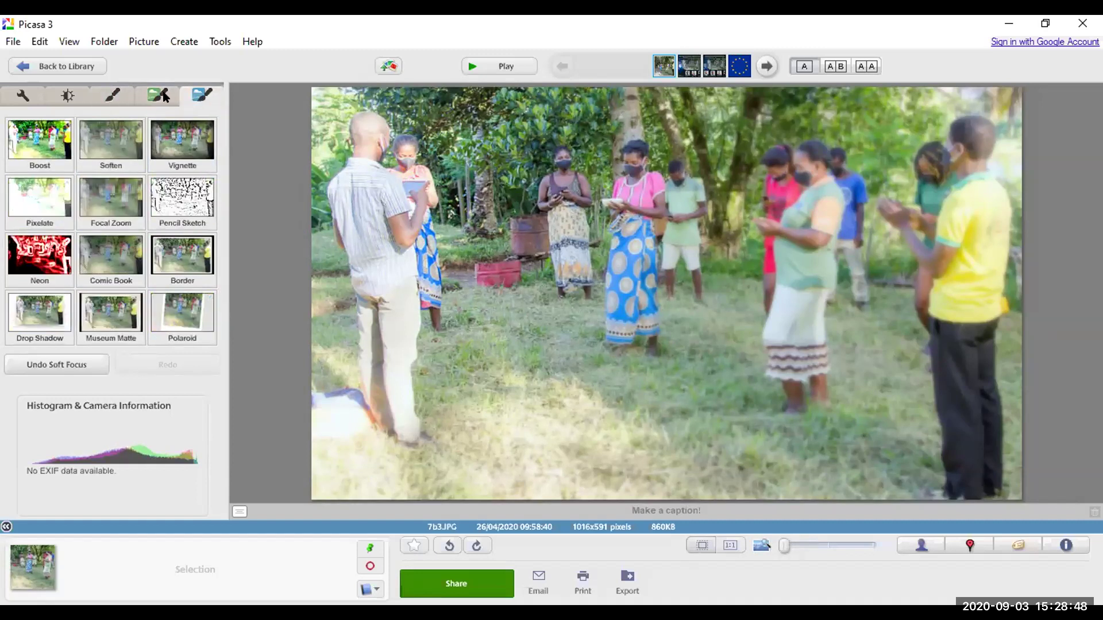
left_click(169, 95)
left_click(189, 95)
left_click(149, 94)
left_click(108, 99)
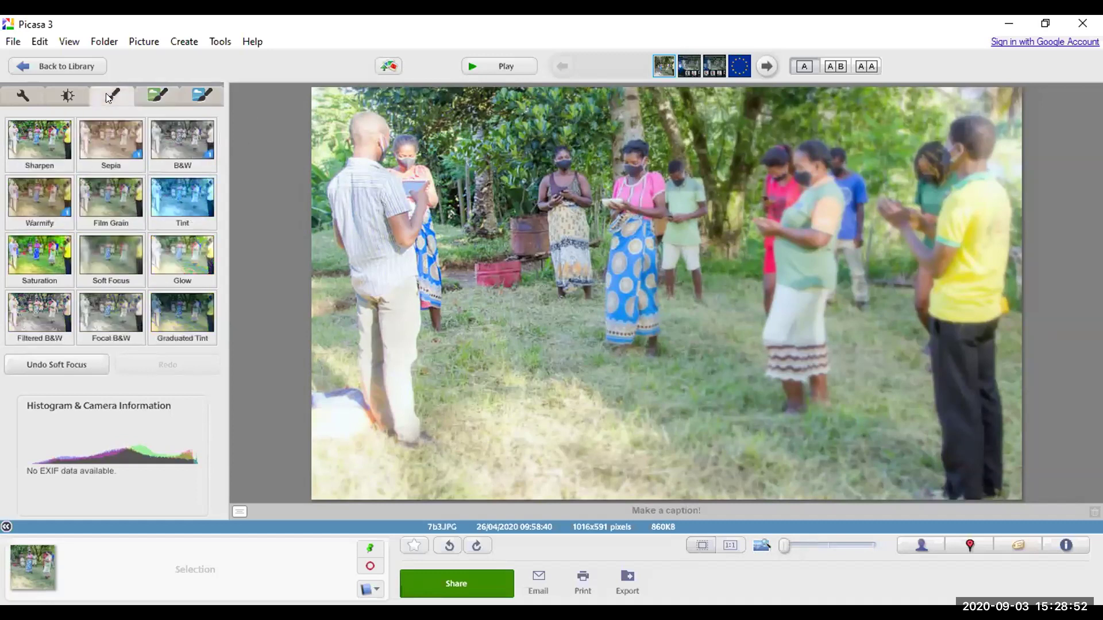
Step: Nudge Fill Light slightly up on the Basic Fixes tab
left_click(69, 95)
left_click(25, 95)
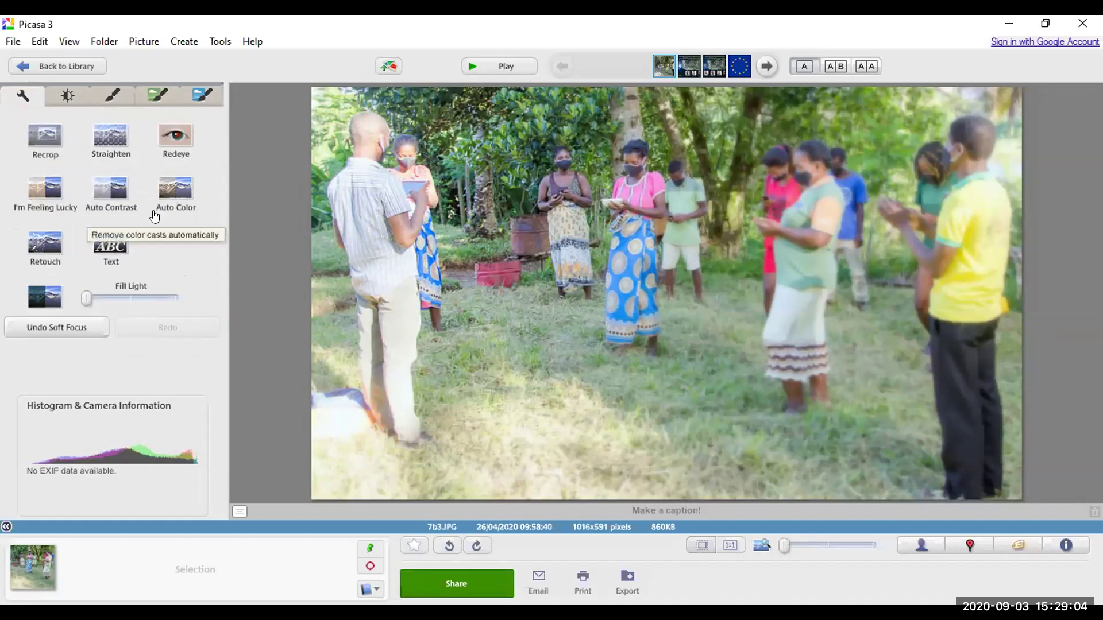
mouse_move(86, 299)
left_mouse_down()
mouse_move(115, 298)
mouse_move(91, 298)
left_mouse_up()
Step: Show the Fill Light, Highlights, Shadows and Color Temperature tuning sliders
left_click(67, 97)
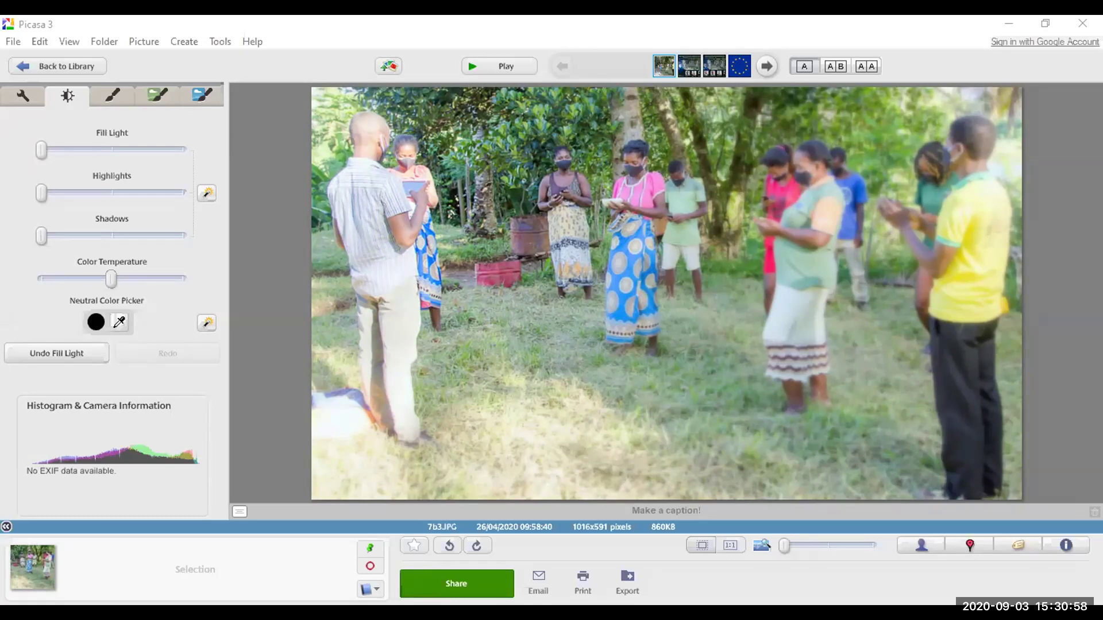
Step: Bring the Training 2 presentation forward on slide 6, reposition its window, and restore it from the taskbar
key("alt+Tab")
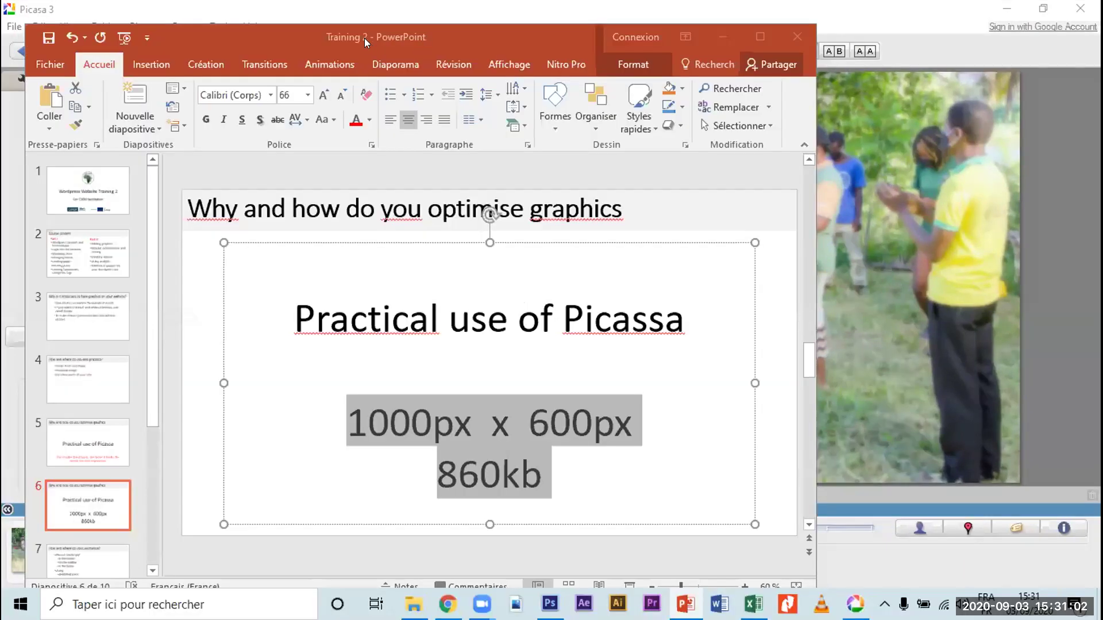
left_click_drag(365, 33, 452, 32)
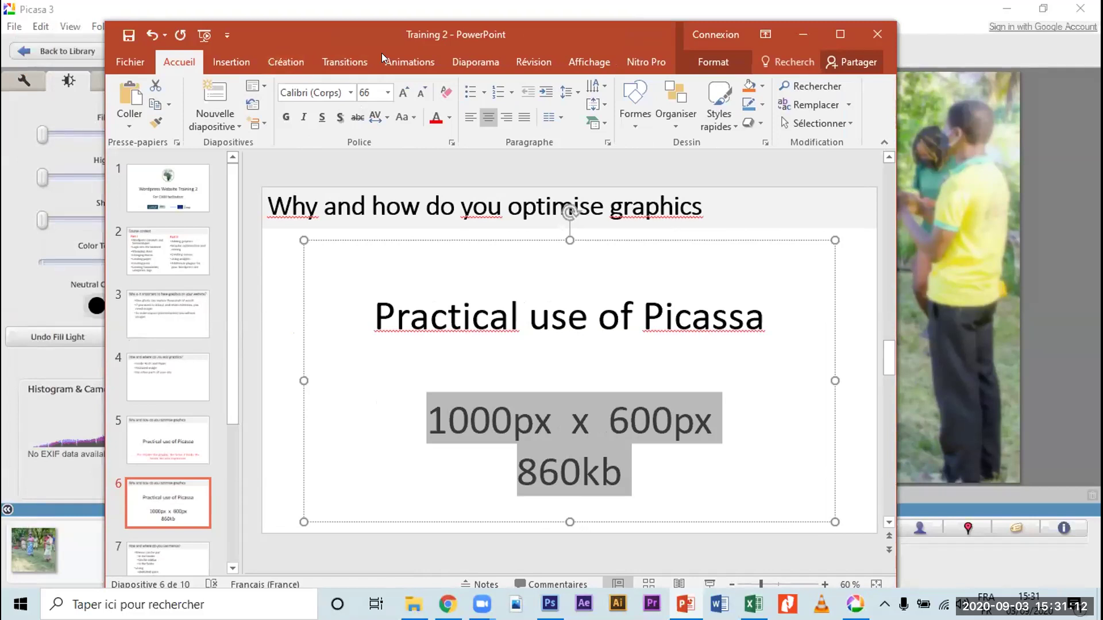
left_click_drag(264, 36, 209, 43)
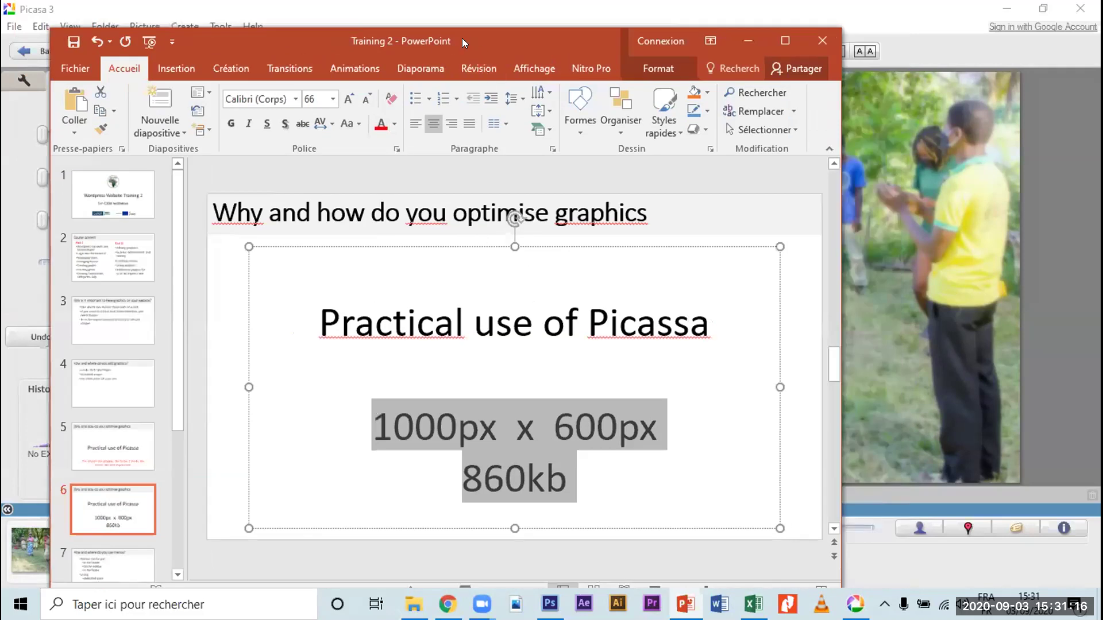
left_click_drag(462, 37, 450, 30)
left_click(353, 384)
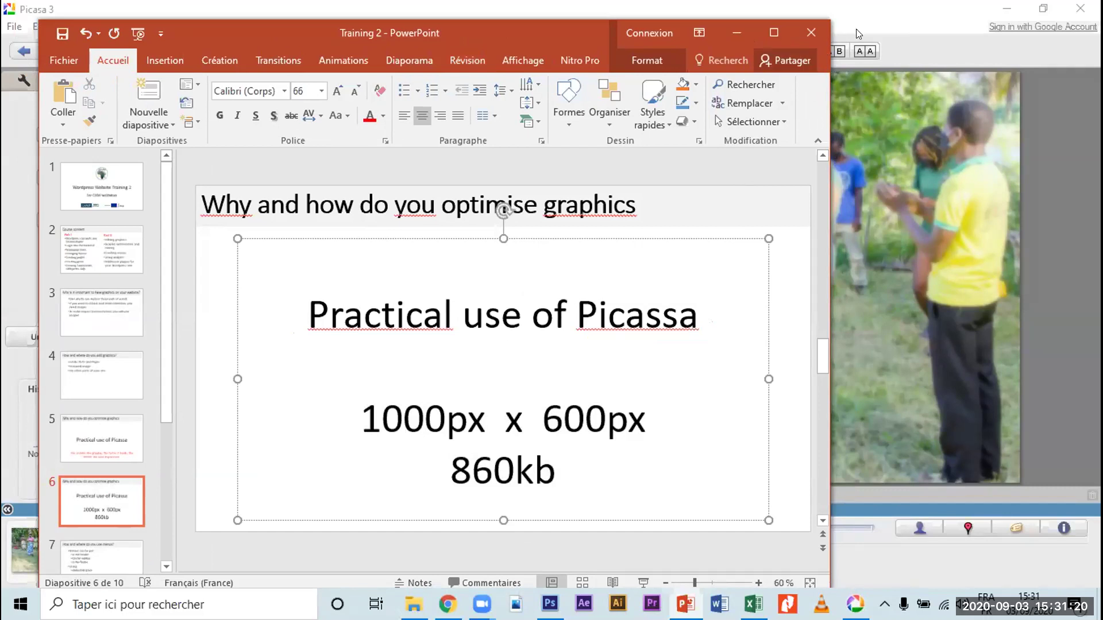
key("alt+Tab")
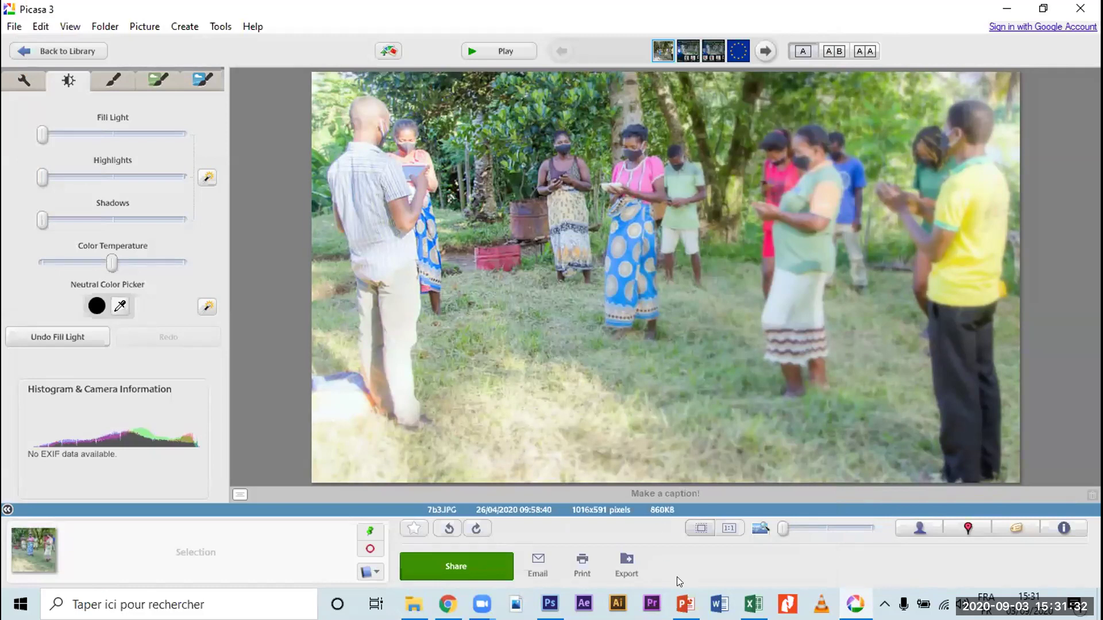
left_click(685, 603)
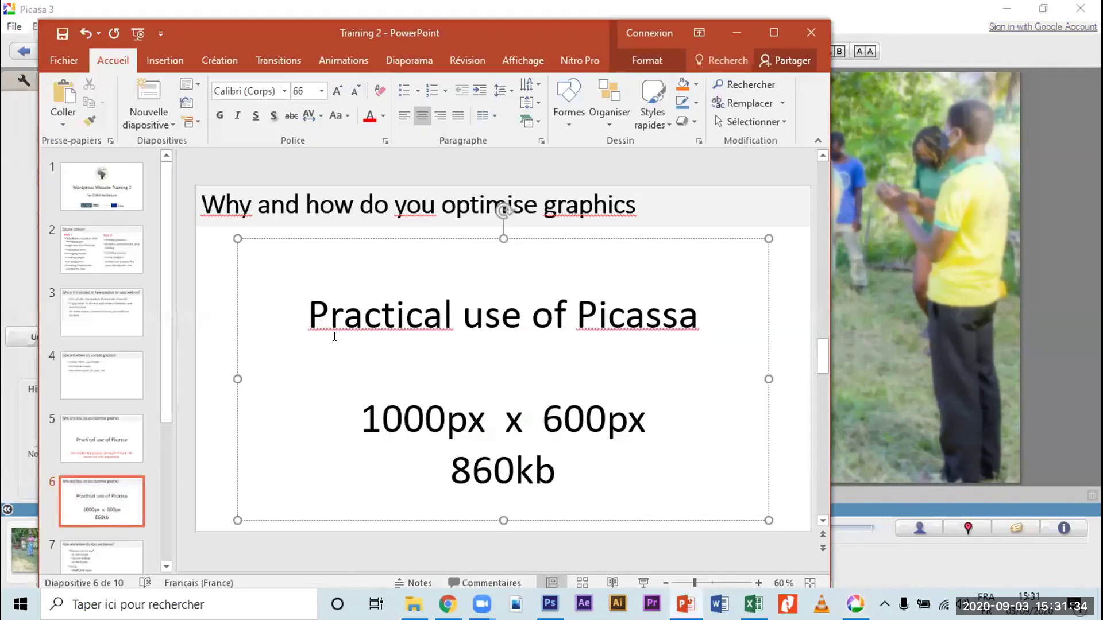
Step: Delete the empty lines so the size figures sit under 'Practical use of Picassa'
left_click(487, 284)
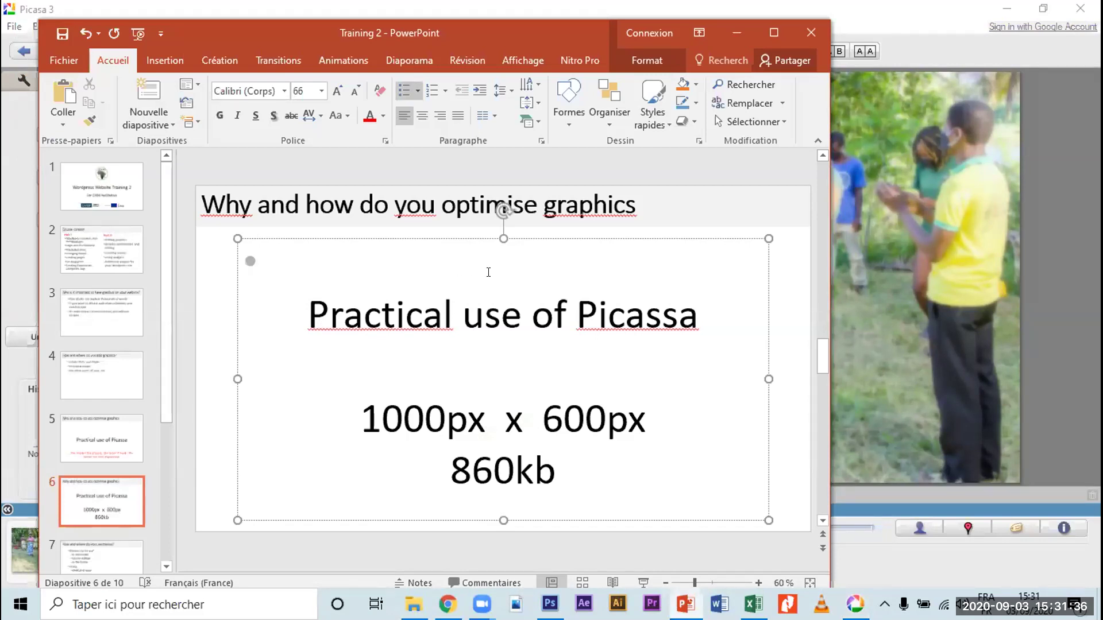
key("Delete")
left_click(514, 308)
key("Delete")
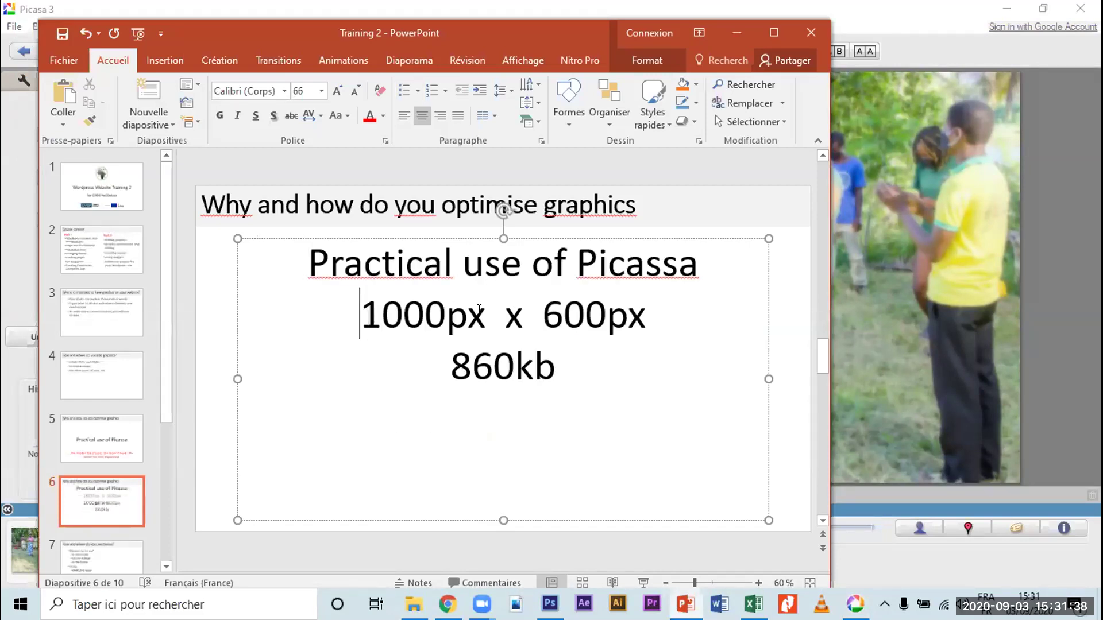
Step: Colour the '1000px x 600px' and '860kb' lines red
left_click(582, 397, "shift")
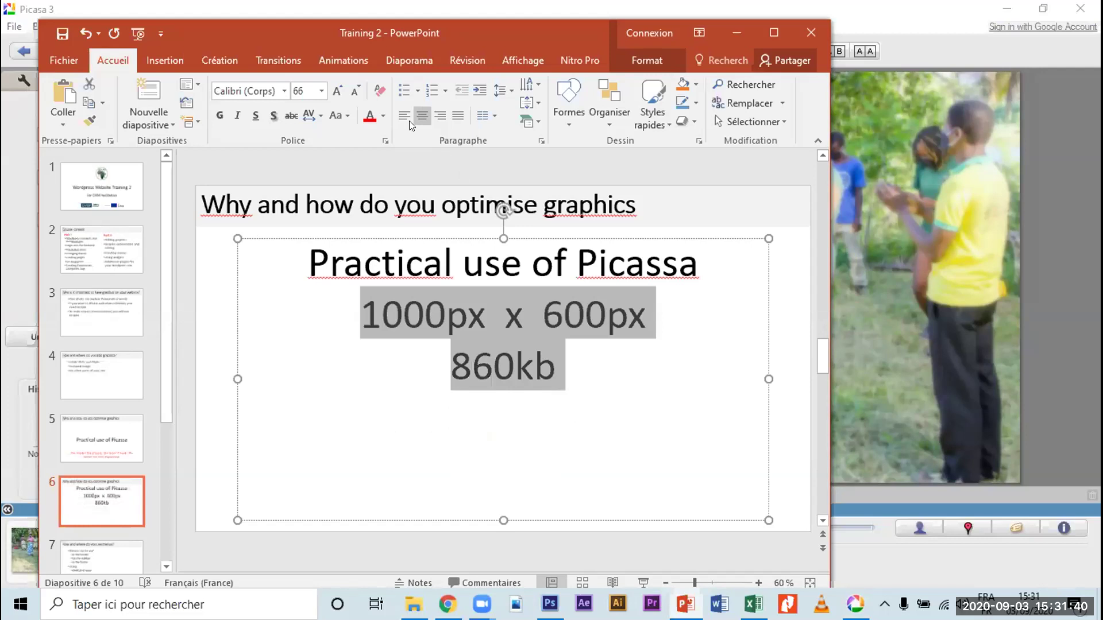
left_click(370, 117)
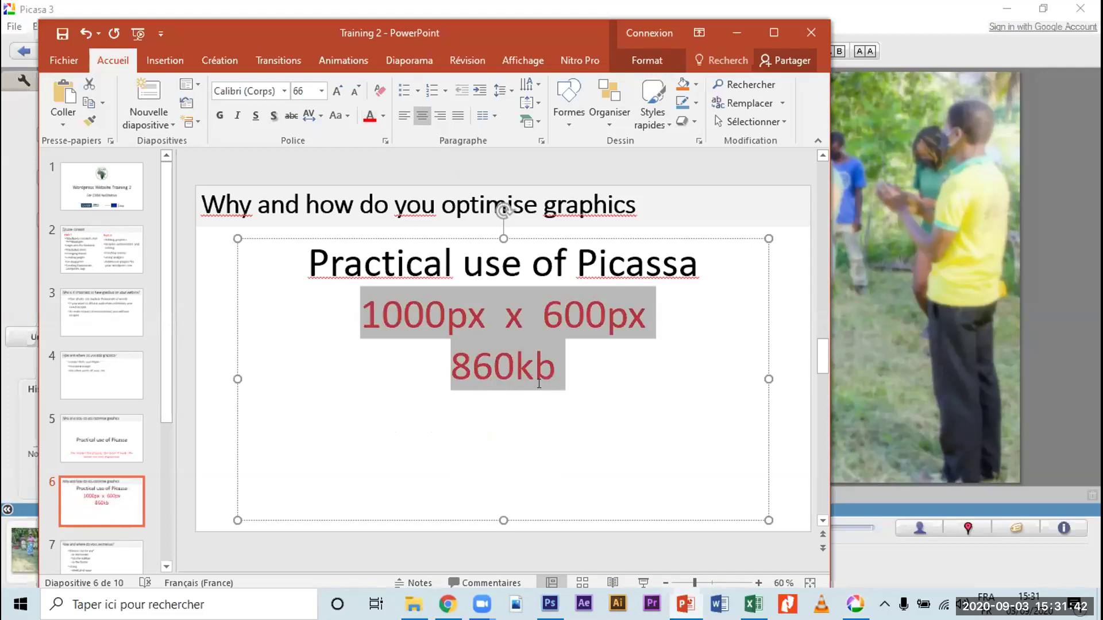
left_click(569, 376)
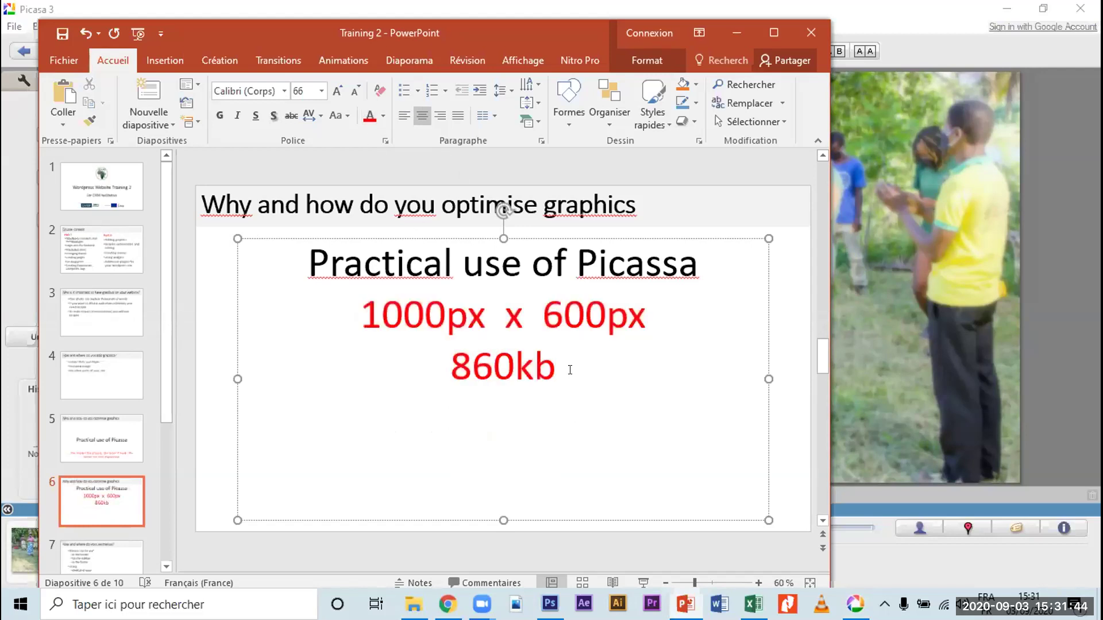
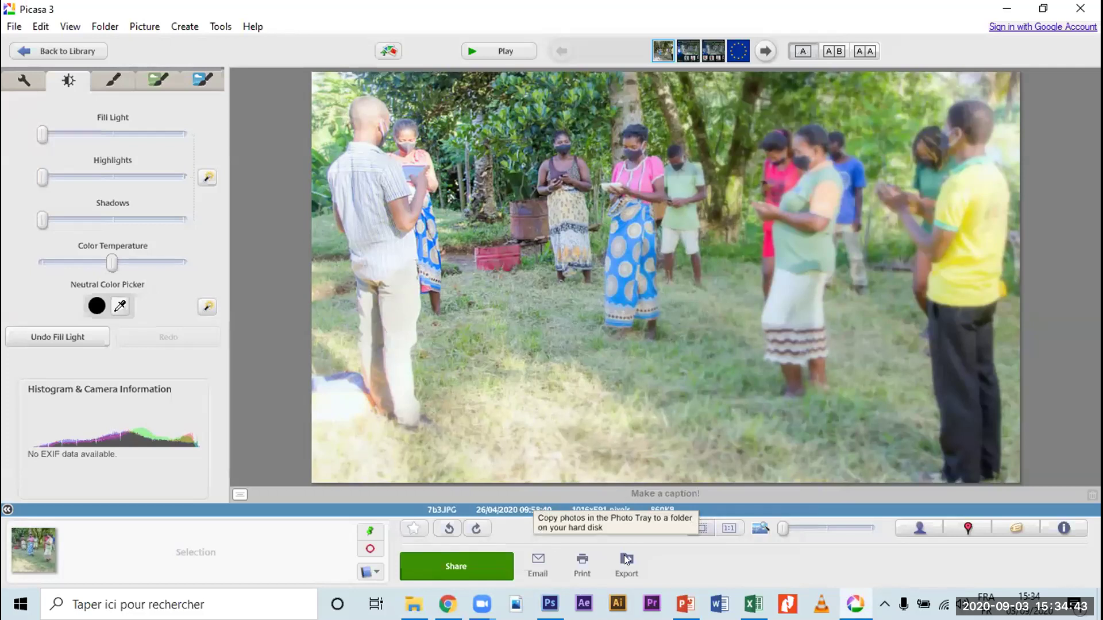
Step: In the export settings, set the Resize to width to 640 pixels instead of 800
left_click(626, 559)
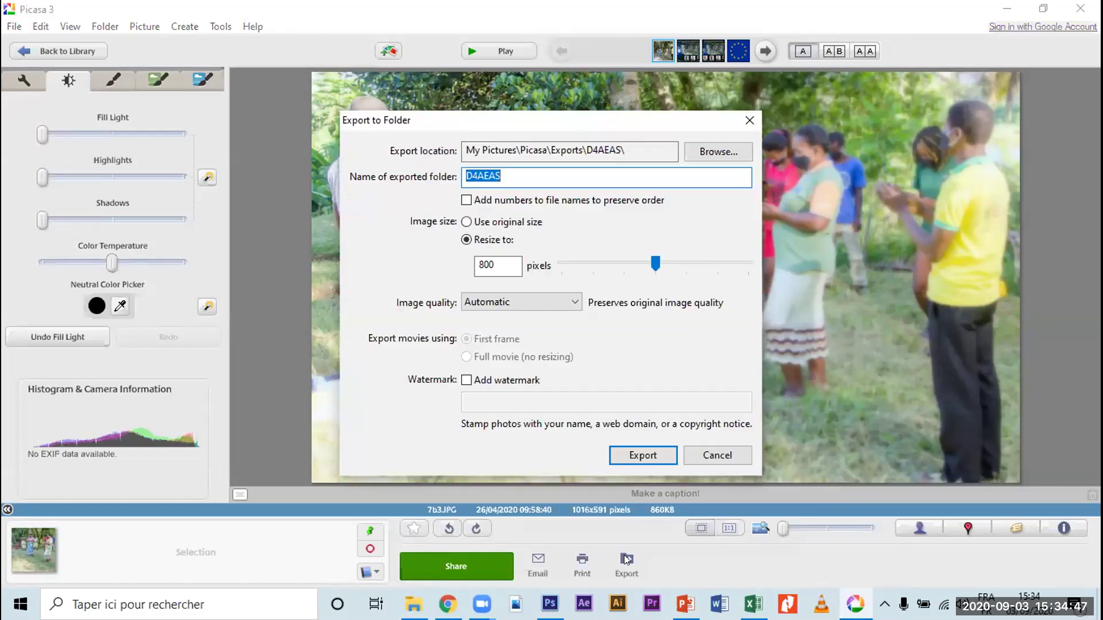
left_click(488, 264)
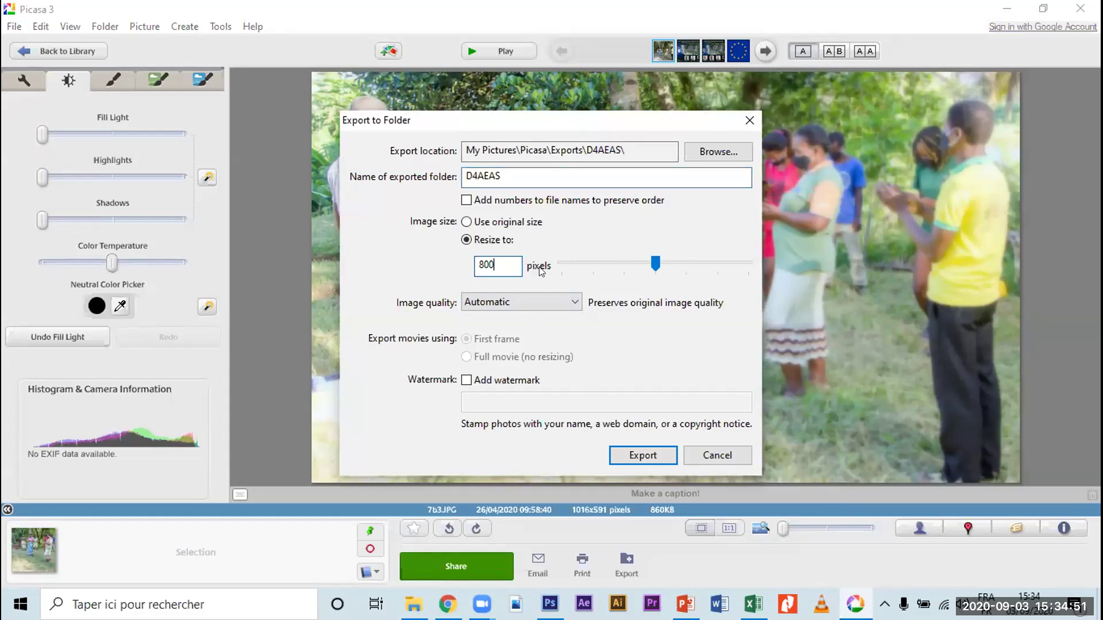
left_click_drag(649, 263, 630, 263)
left_click_drag(623, 264, 654, 263)
left_click_drag(655, 264, 626, 270)
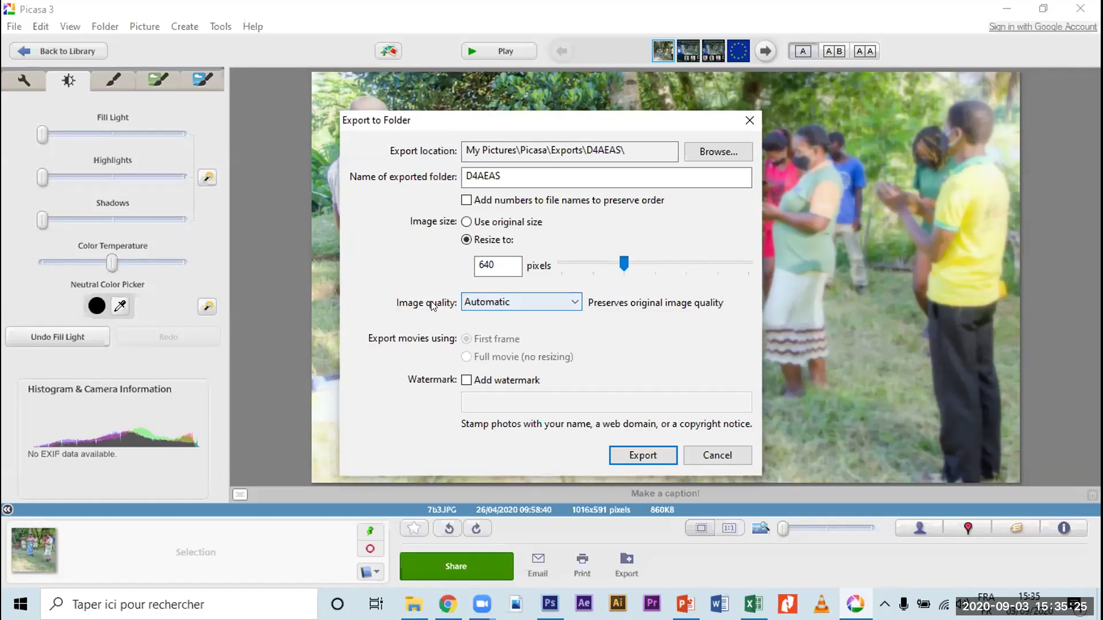
Step: Try Normal, Maximum and Minimum image quality, then switch image quality to Custom
left_click(567, 304)
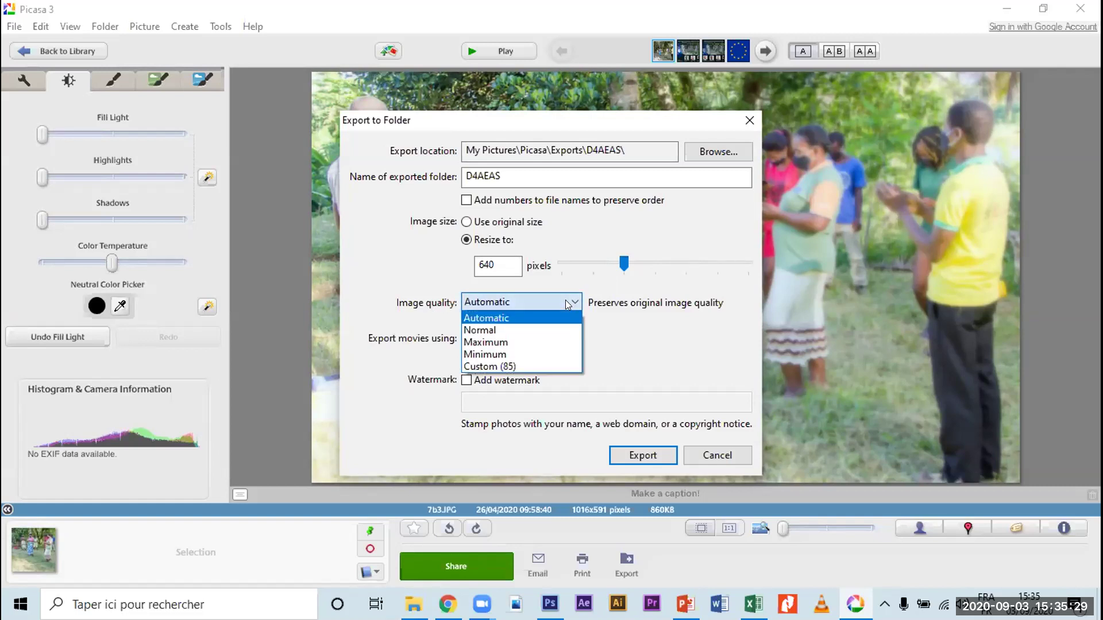
left_click(534, 332)
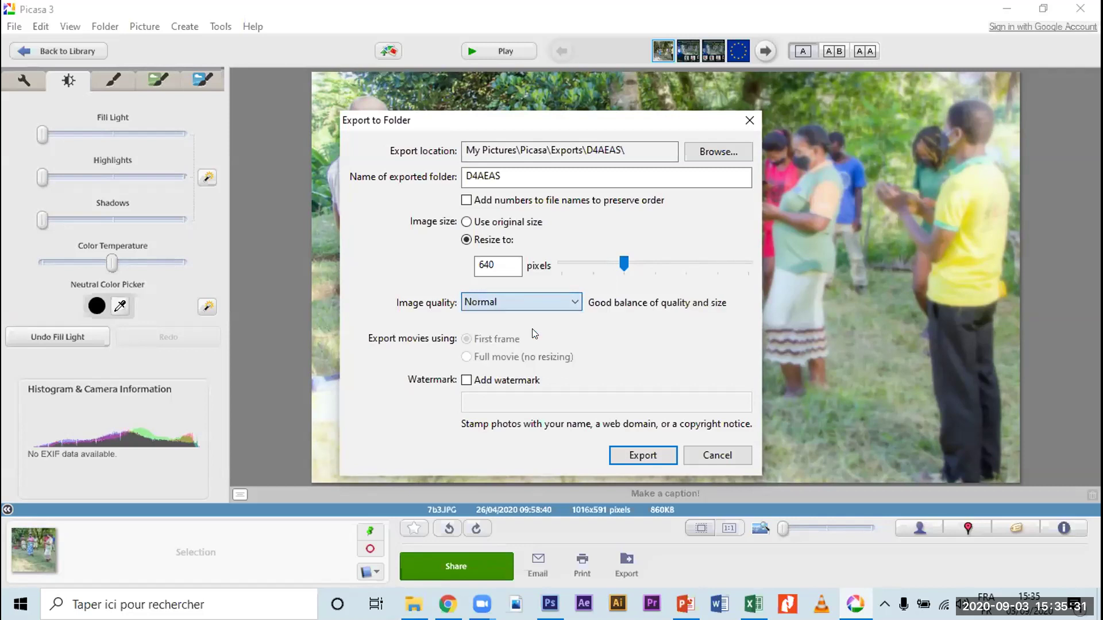
left_click(574, 303)
left_click(533, 343)
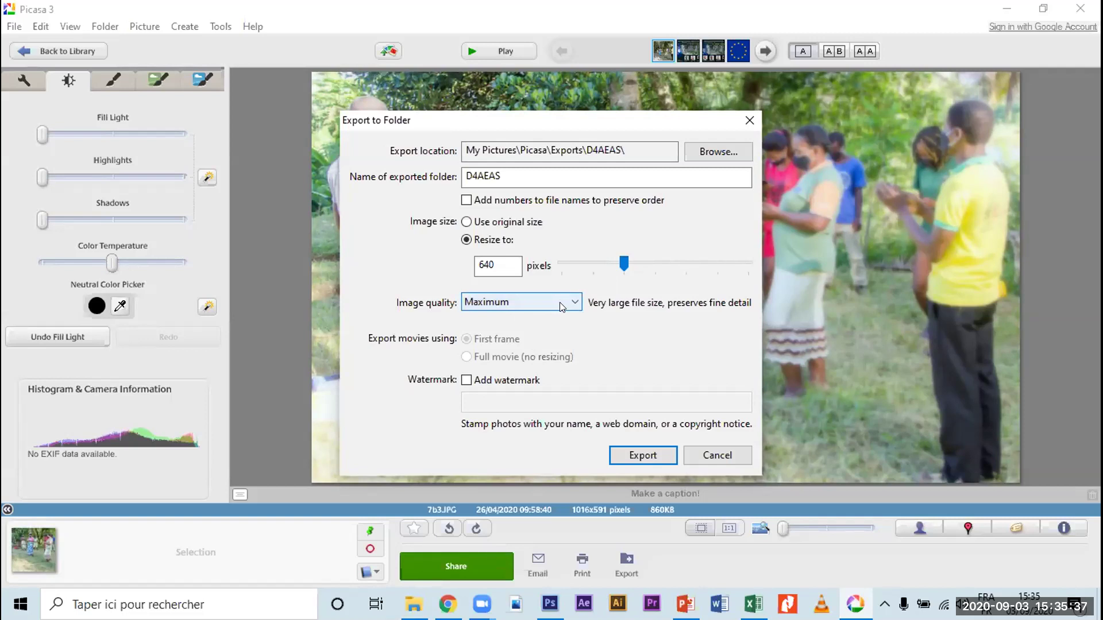
left_click(561, 303)
left_click(533, 355)
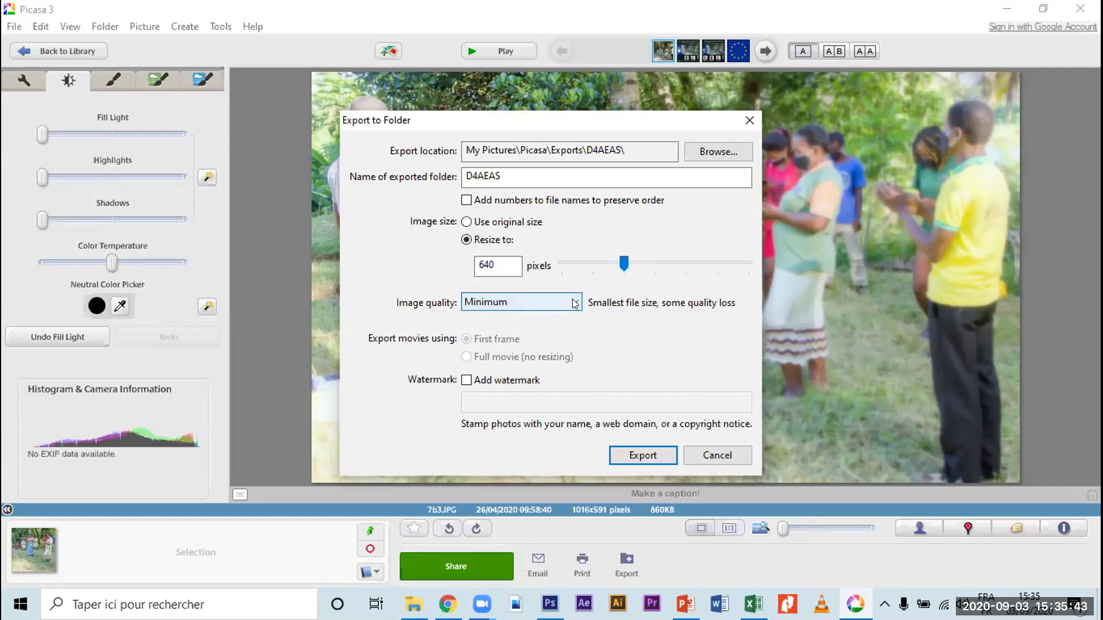
left_click(574, 303)
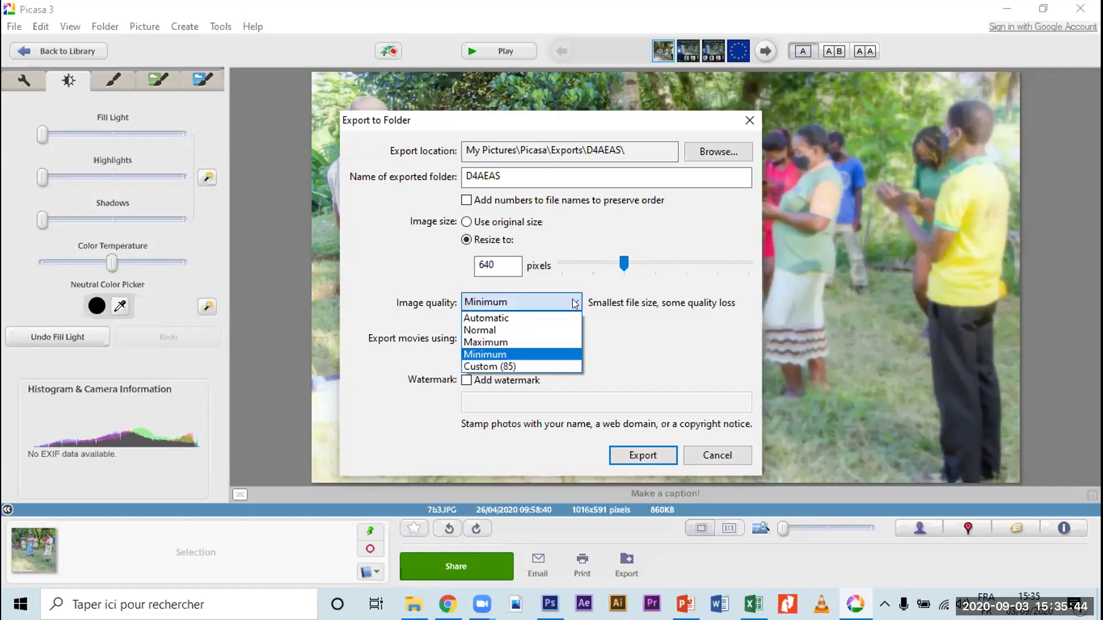
left_click(526, 367)
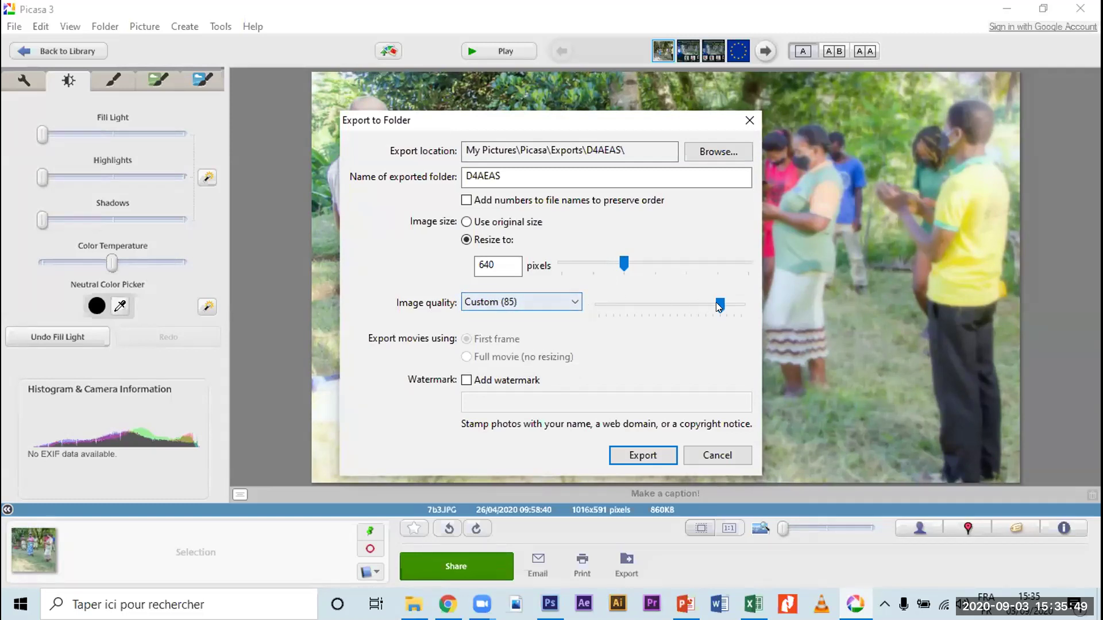
Step: Lower the custom image quality slider to 40
left_click_drag(720, 304, 666, 302)
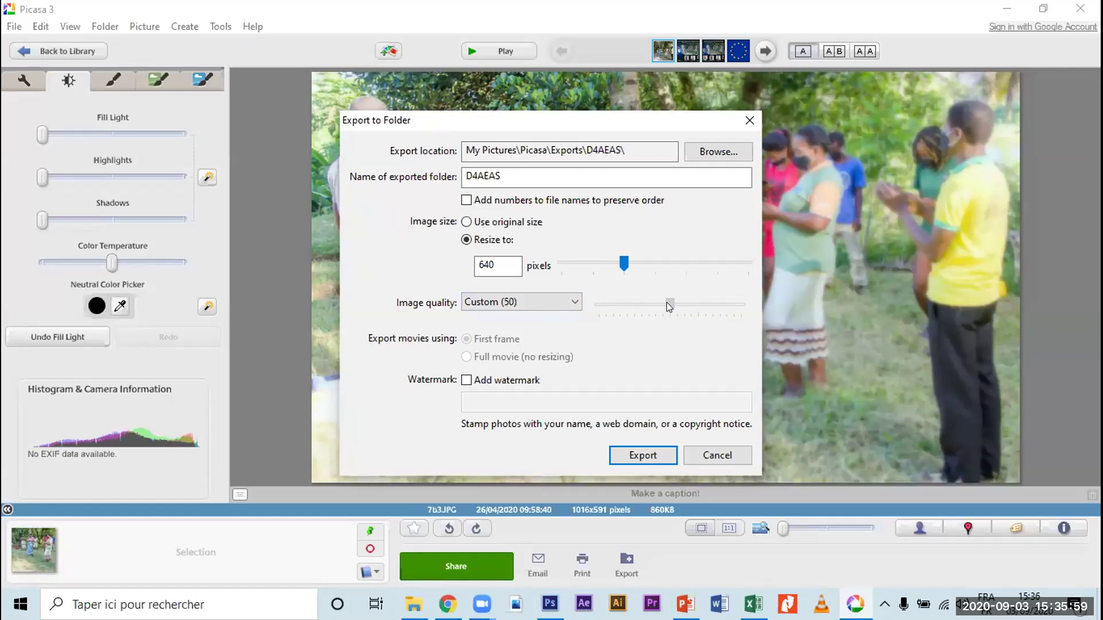
left_click_drag(669, 306, 665, 307)
left_click_drag(664, 304, 650, 311)
mouse_move(653, 309)
left_mouse_down()
mouse_move(669, 308)
mouse_move(657, 309)
left_mouse_up()
Step: Leave the watermark off and set the export destination to Desktop\D4AEAS
left_click(466, 381)
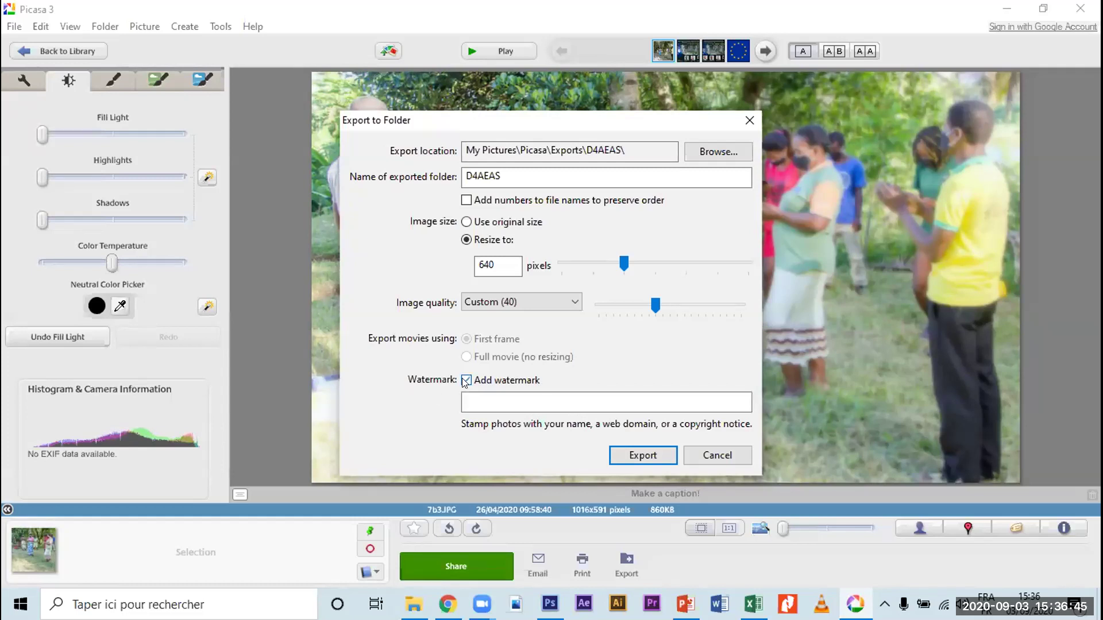
left_click(465, 382)
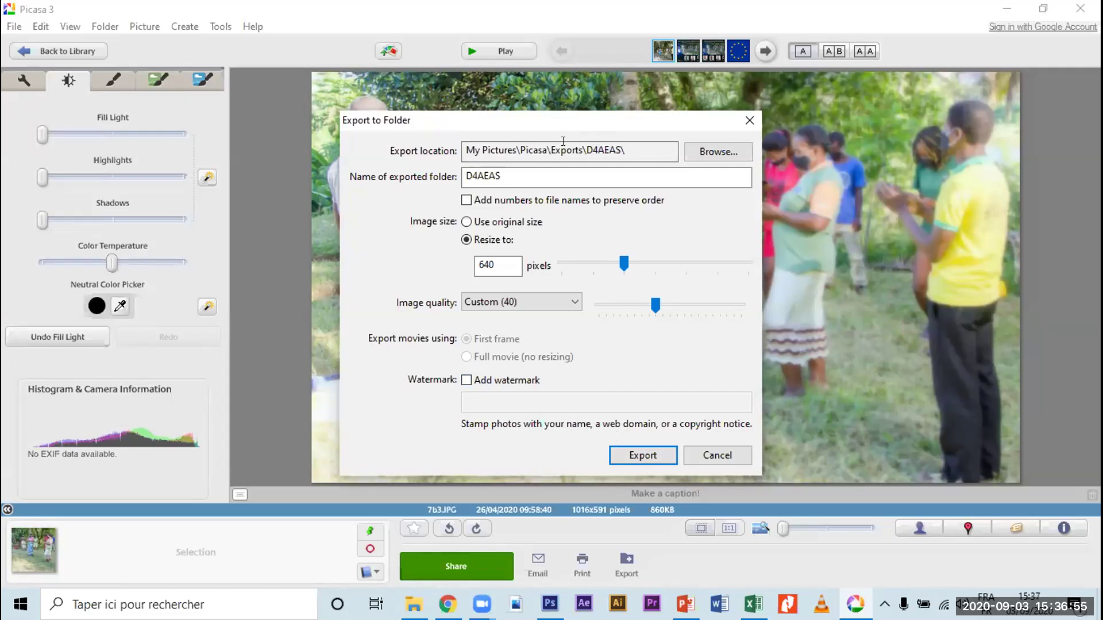
left_click(712, 148)
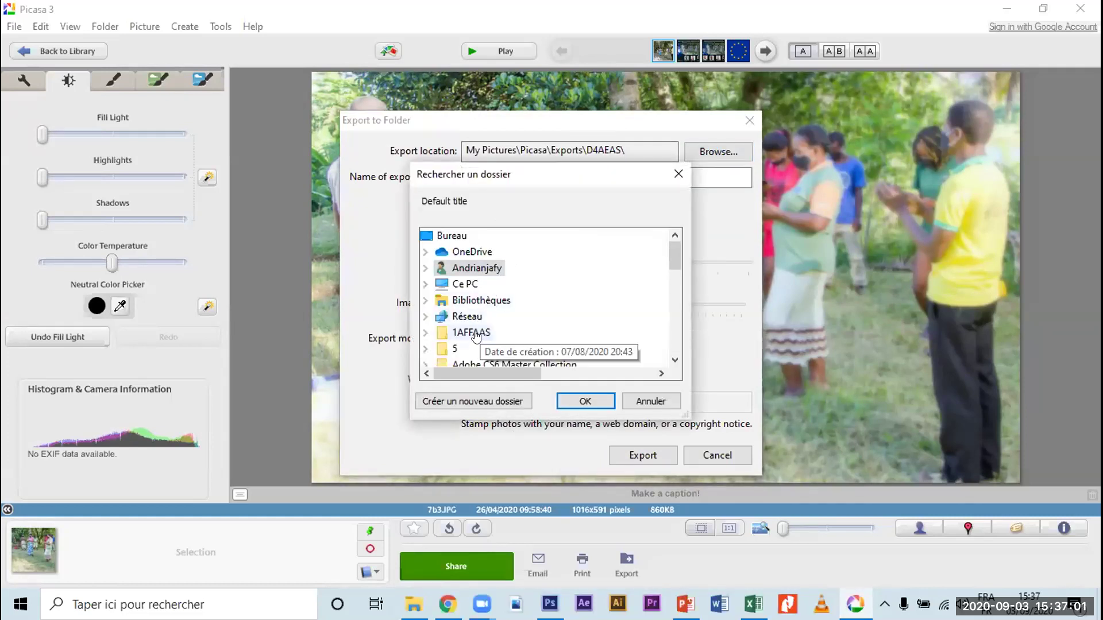
scroll(490, 332, "down", 2)
scroll(490, 332, "down", 1)
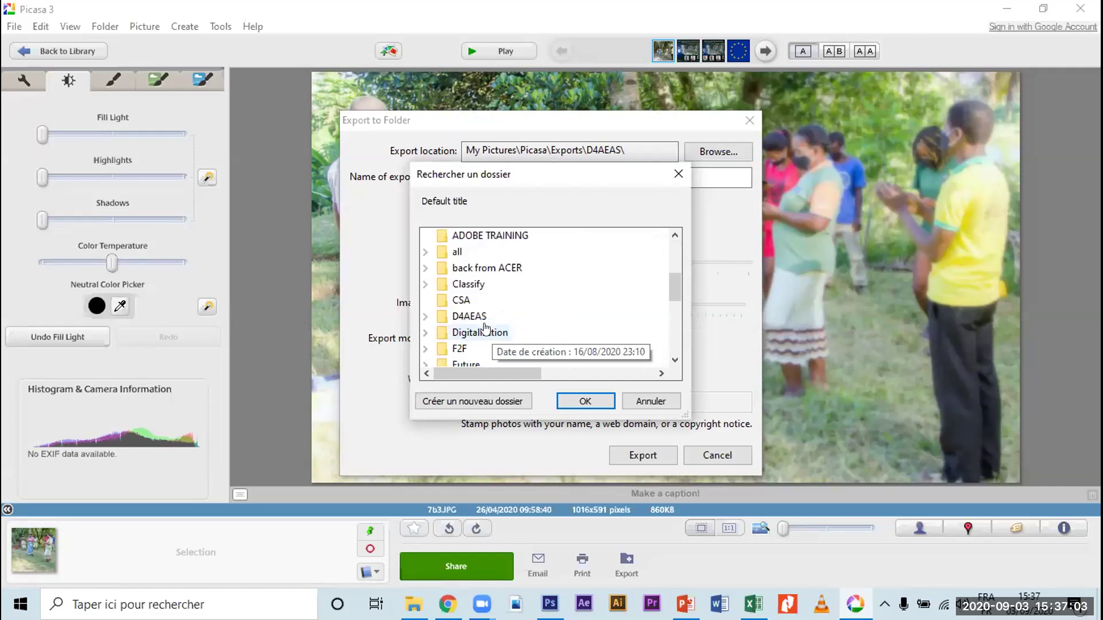
left_click(470, 316)
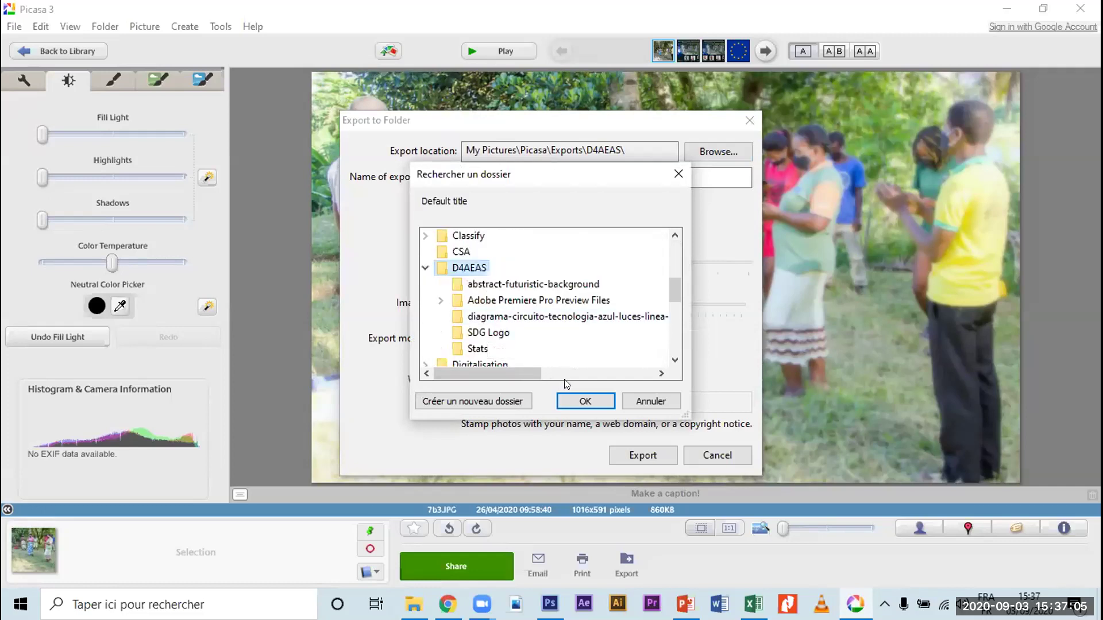
left_click(584, 401)
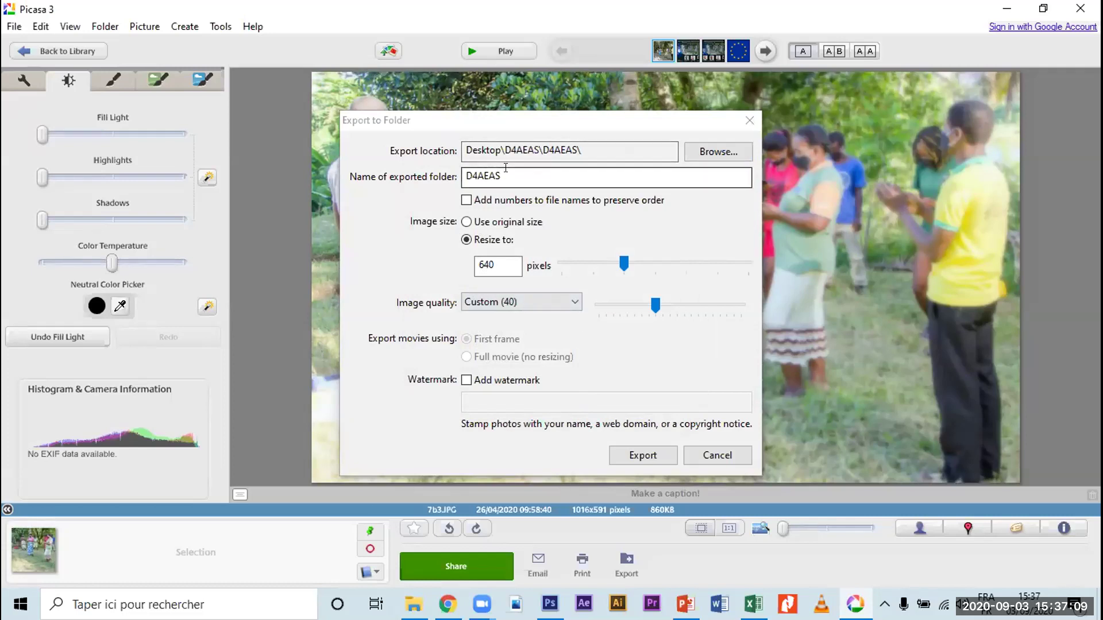
Step: Rename the exported folder to 'exercise'
left_click(499, 174)
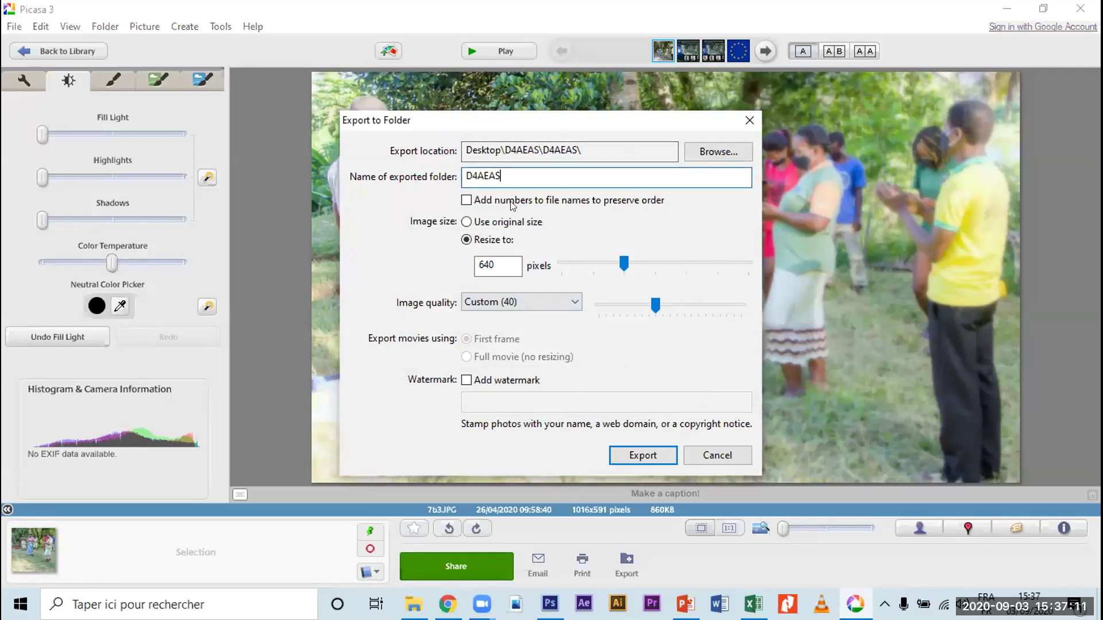
left_click_drag(506, 176, 445, 175)
type("exercise")
Step: Export the photo and open the exercise folder to find 7b3 at 640 x 373, 55 Ko
left_click(651, 457)
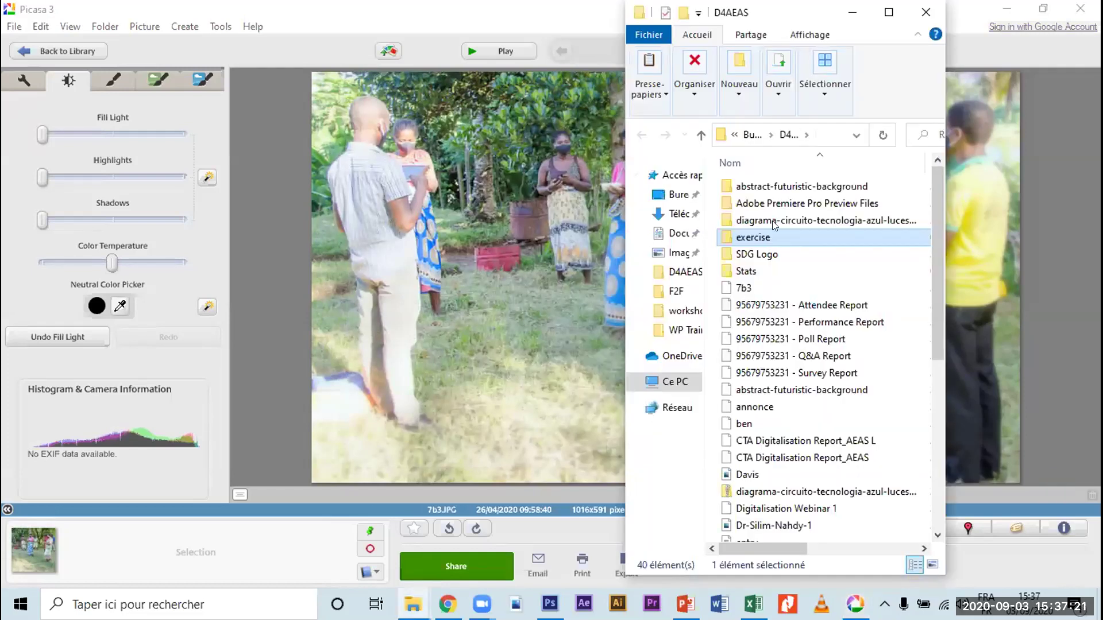
double_click(728, 237)
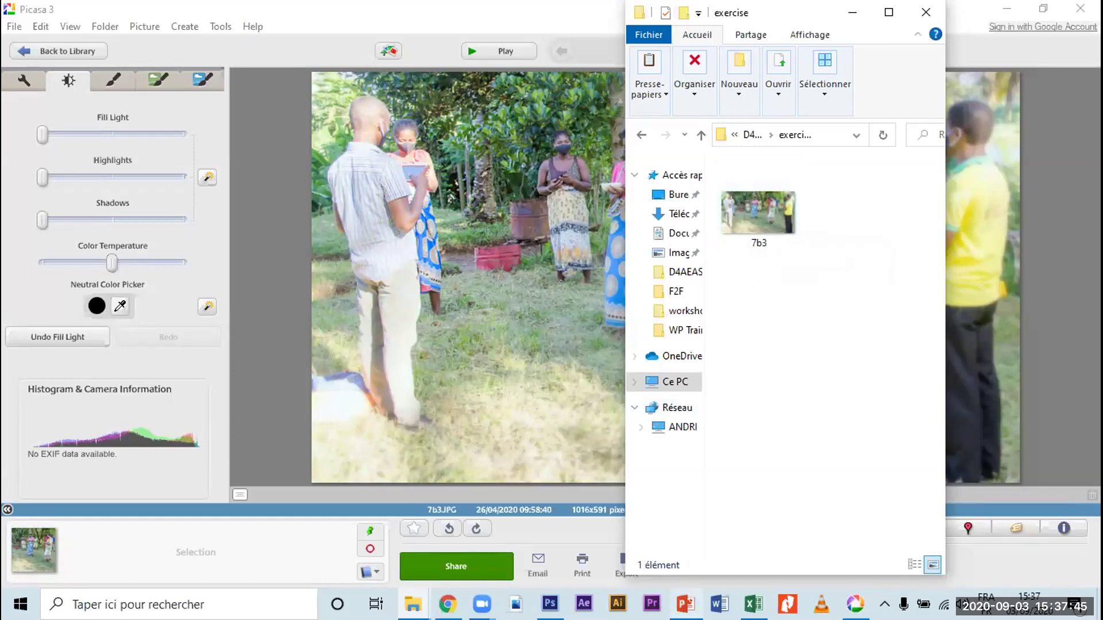
Step: On slide 6, change 50kb to 55kb and 600 x 400 to 640 x 373
key("alt+Tab")
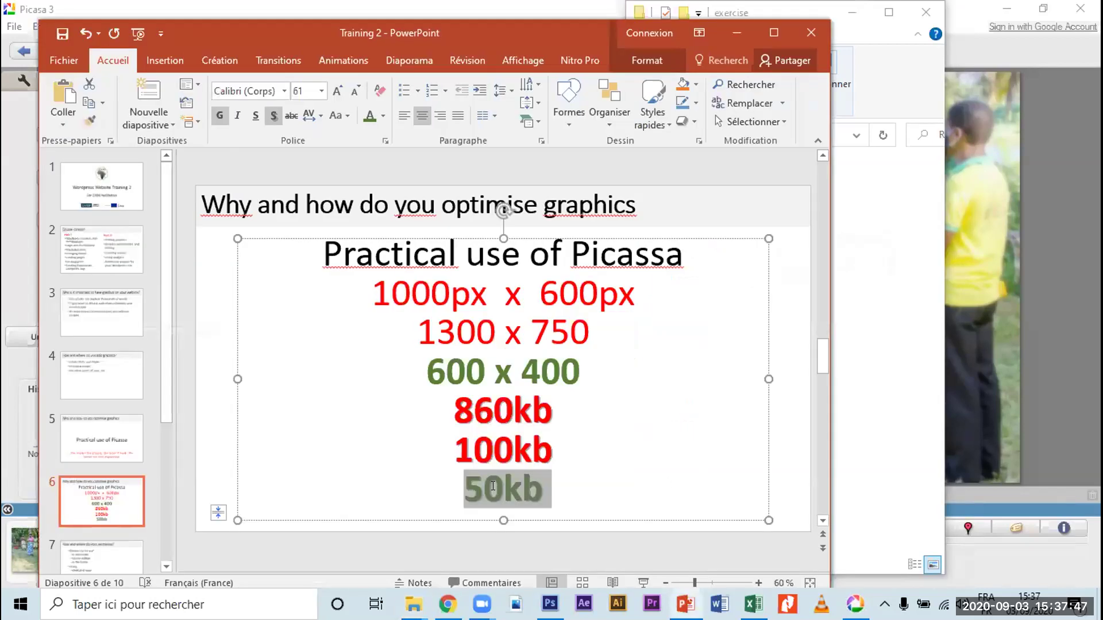
key("BackSpace")
type("5")
key("Up")
key("Up")
key("Up")
key("Left")
key("Left")
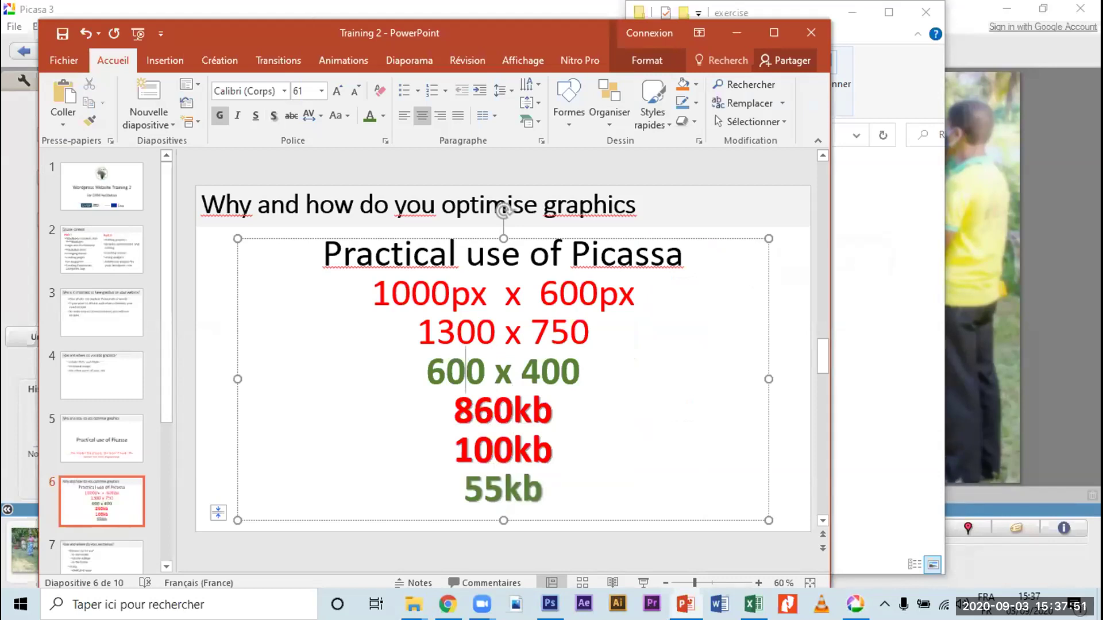
key("shift+Left")
type("4")
key("Right")
key("Right")
key("Right")
key("Right")
key("shift+Right")
key("shift+Right")
key("shift+Right")
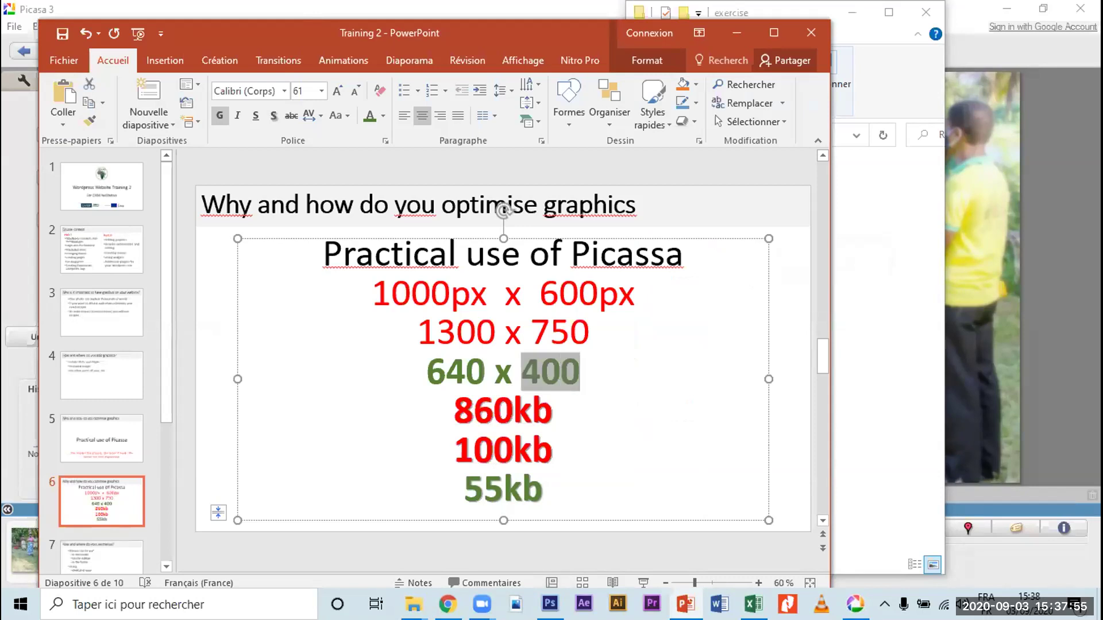
type("373")
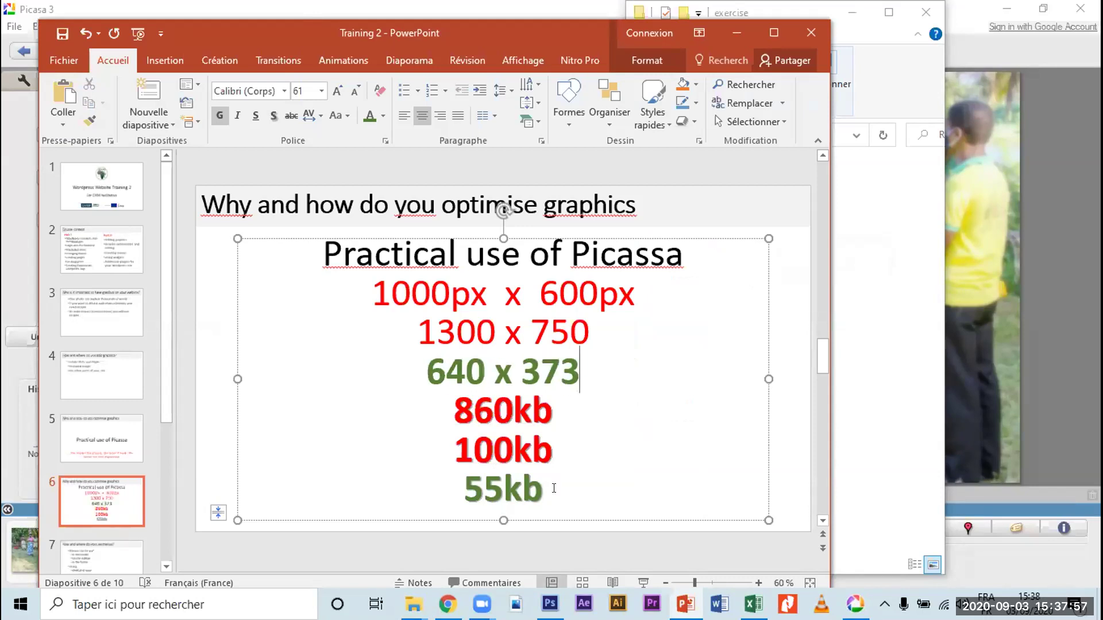
Step: Move the 640 x 373 line down to sit just above 55kb
left_click_drag(580, 371, 439, 370)
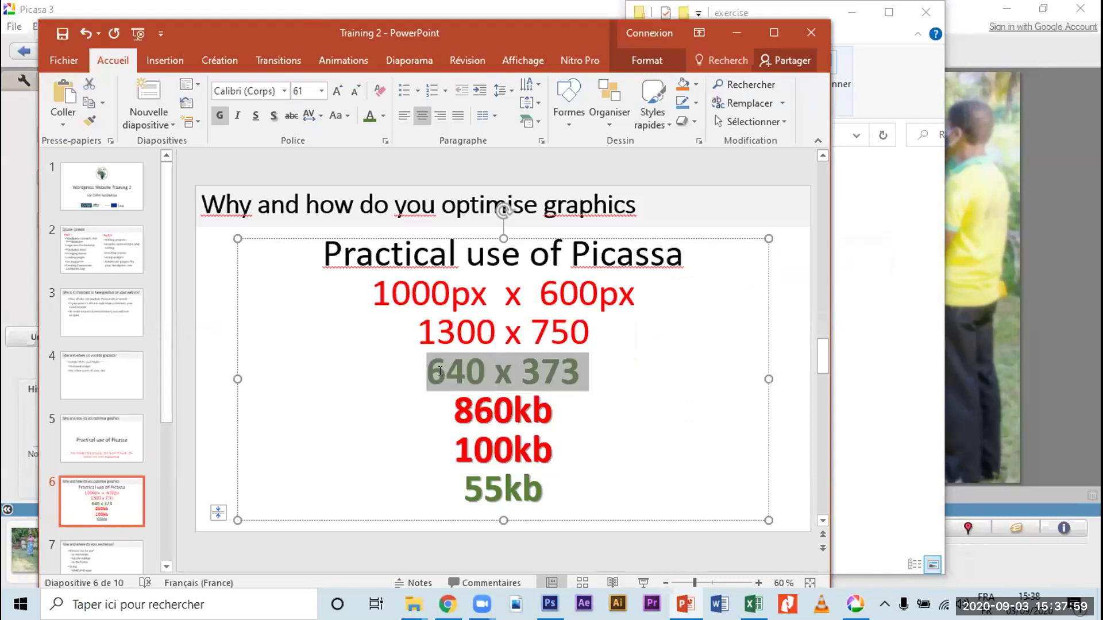
left_click(445, 430)
left_click(447, 483)
left_click_drag(448, 477, 449, 480)
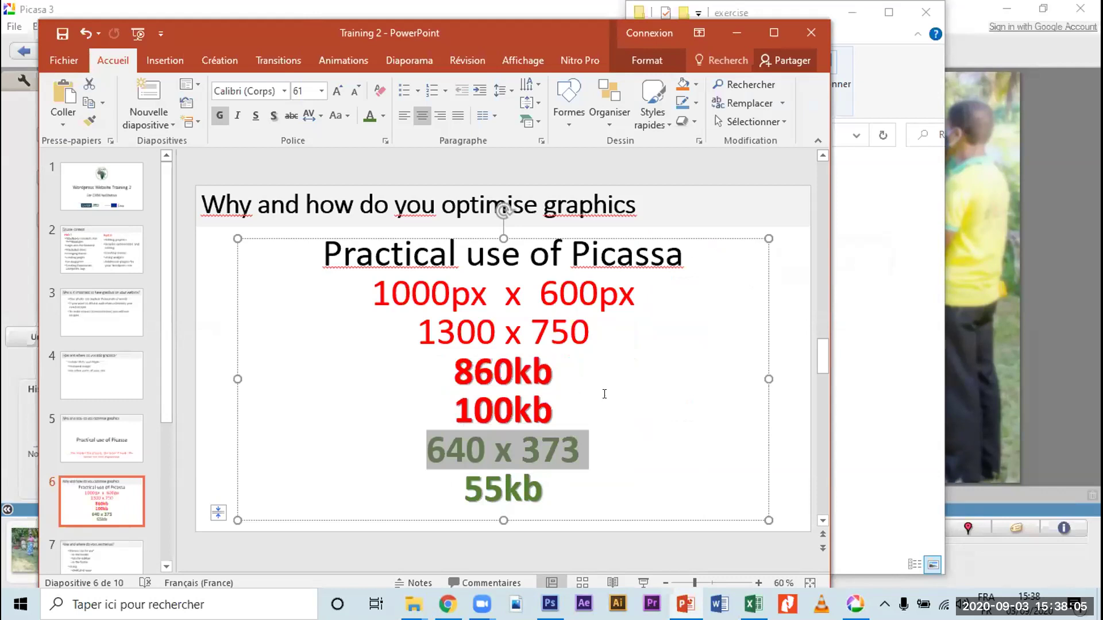
left_click(602, 449)
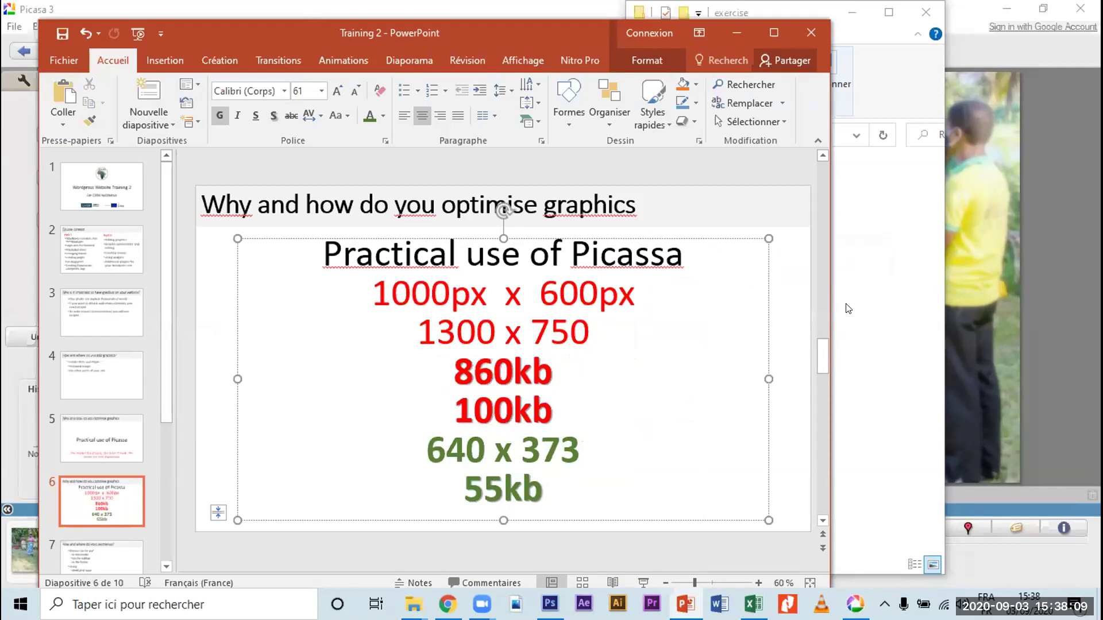
Step: Check the exported 7b3 photo's 55 KB size and view it in Photos before closing it
left_click(877, 302)
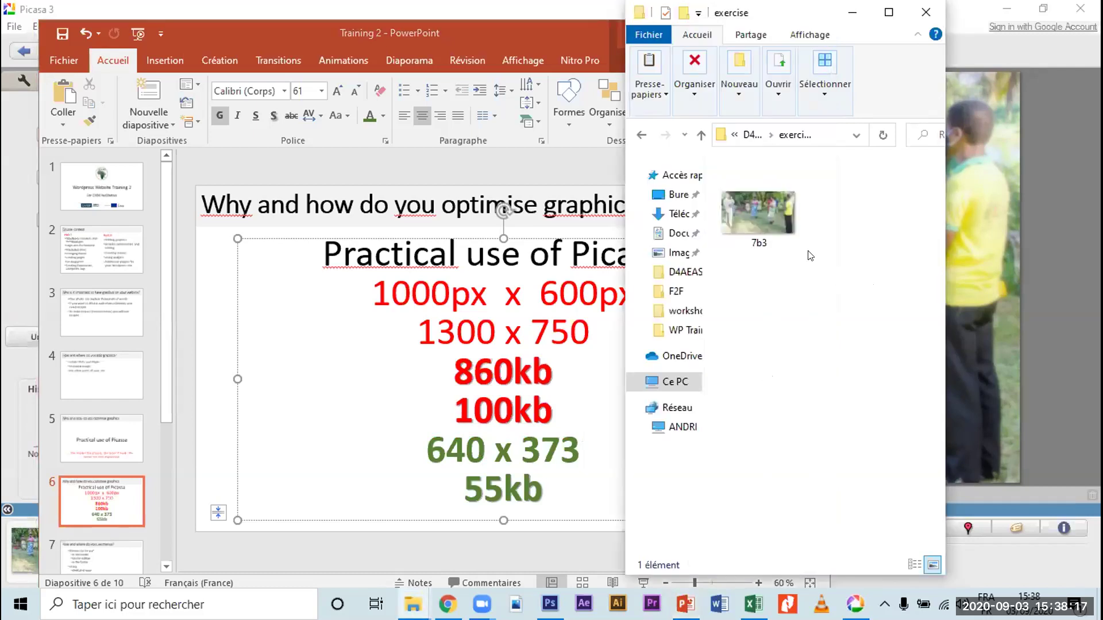
left_click(753, 222)
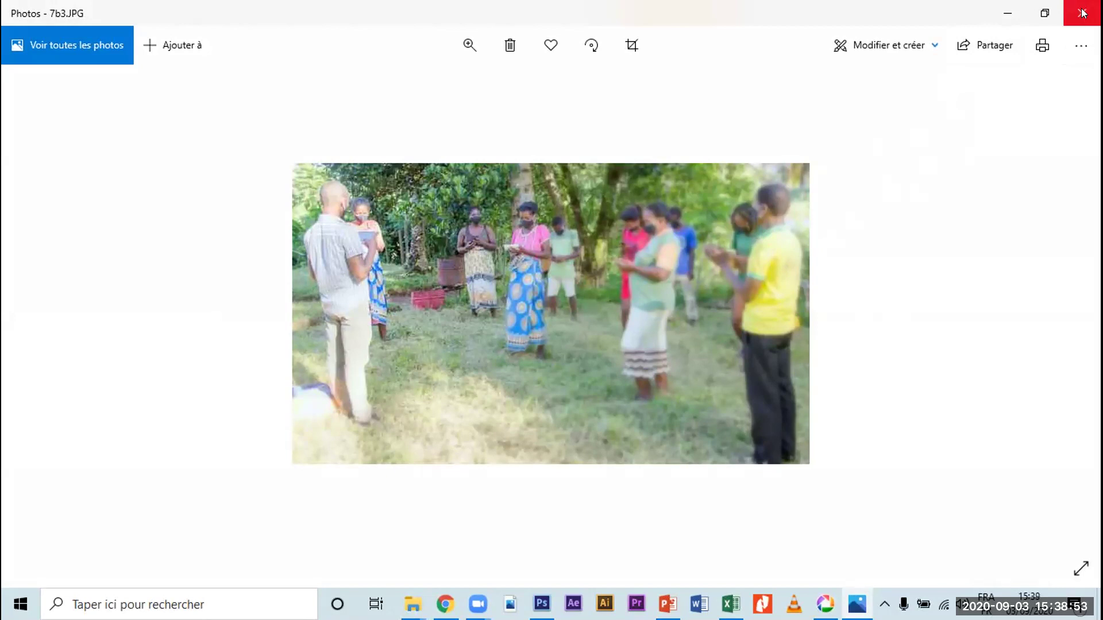
left_click(1082, 13)
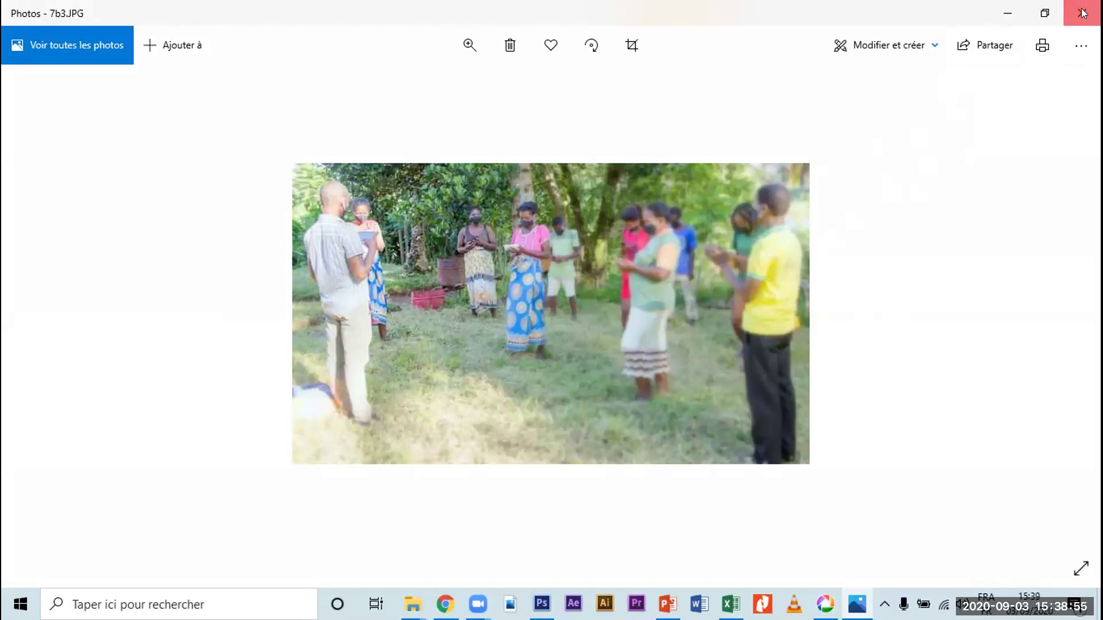
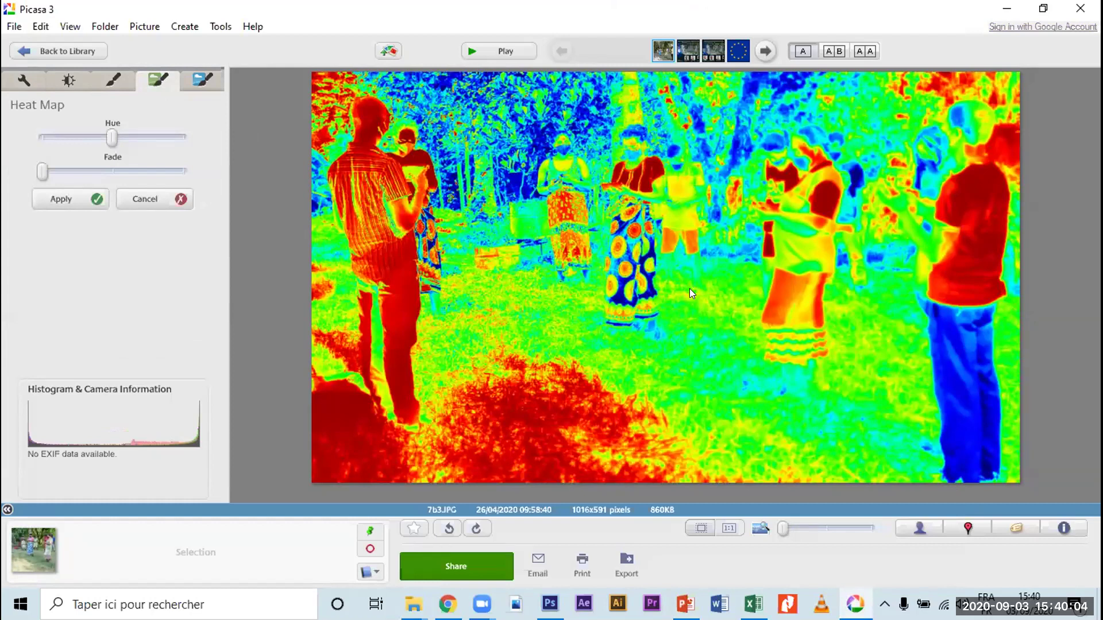
Step: Discard the Heat Map and Orton-ish effect previews and return to the Basic Fixes tab
left_click(140, 200)
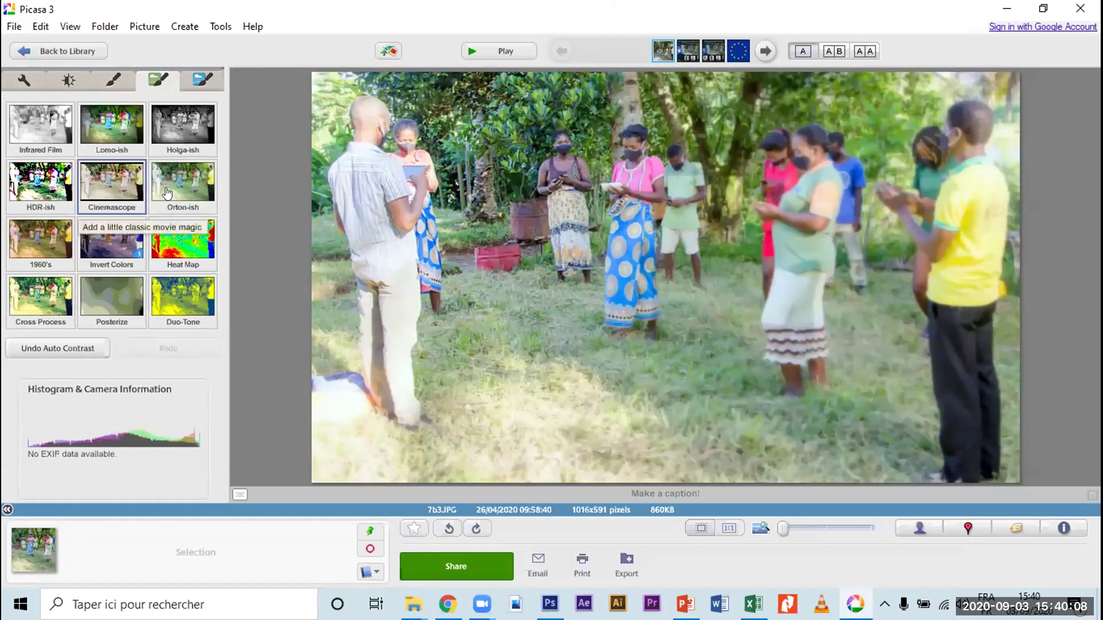
left_click(176, 181)
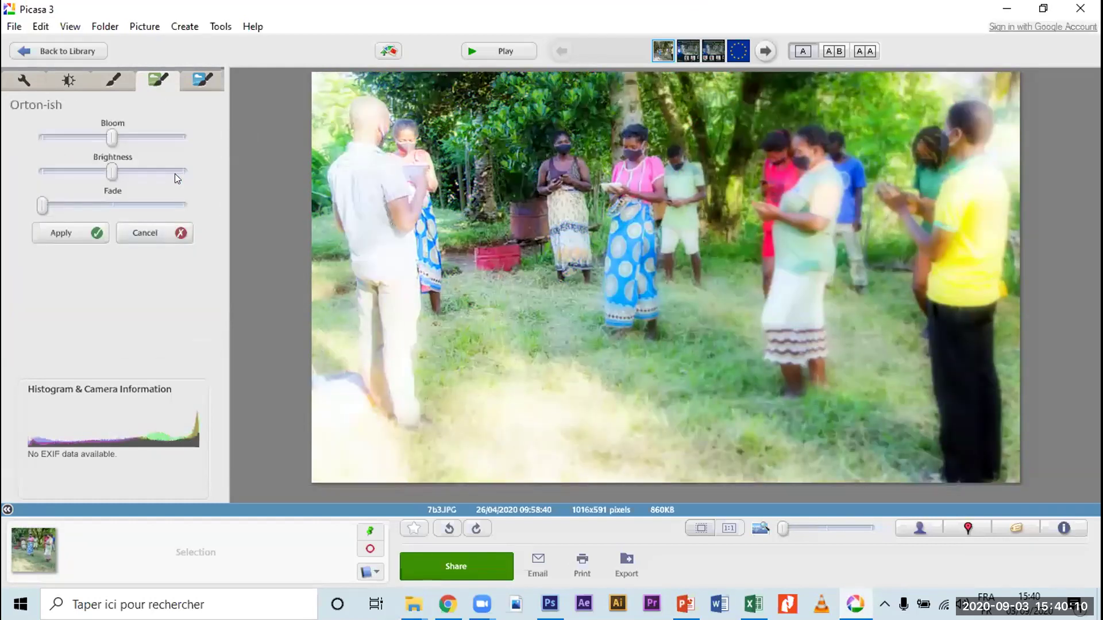
left_click(148, 233)
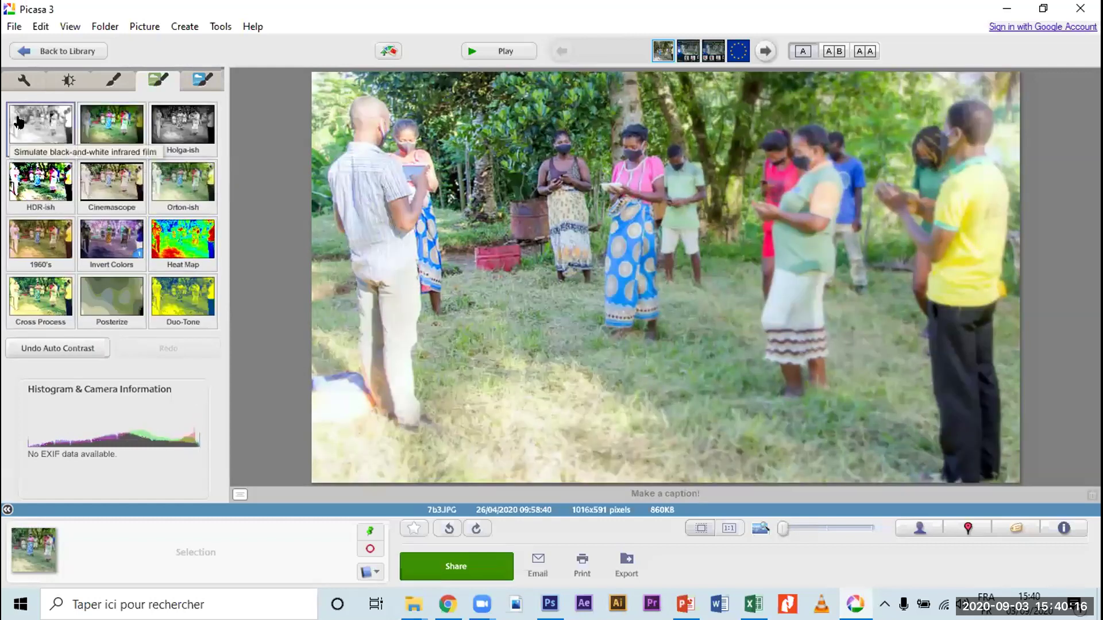
left_click(24, 83)
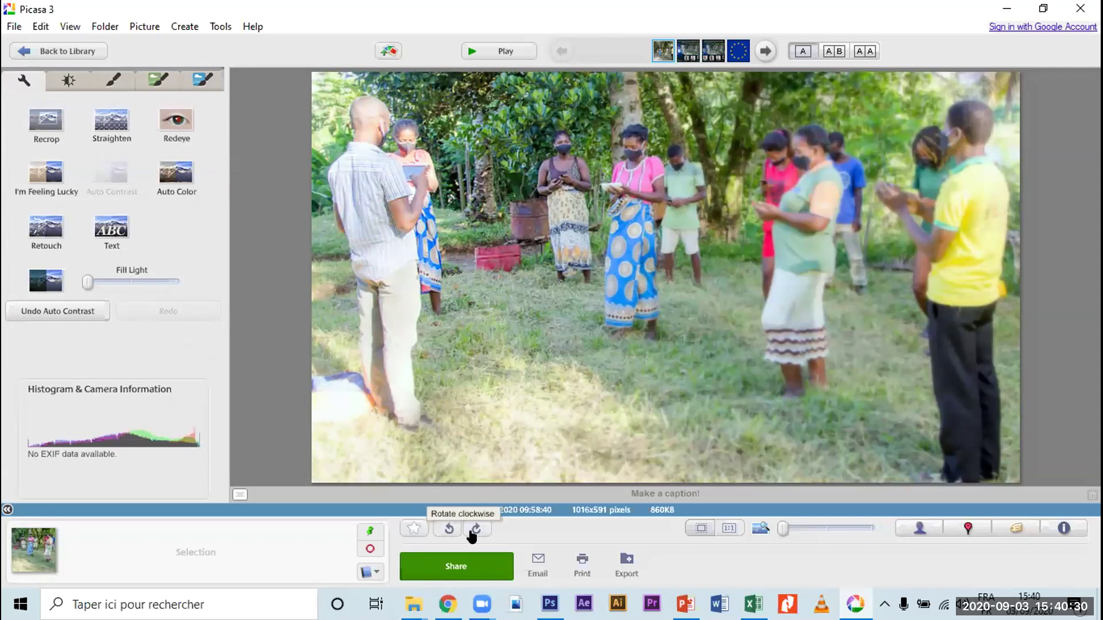
Step: Undo Auto Contrast, Tuning and the crop to restore the full 1200x800 photo
left_click(41, 27)
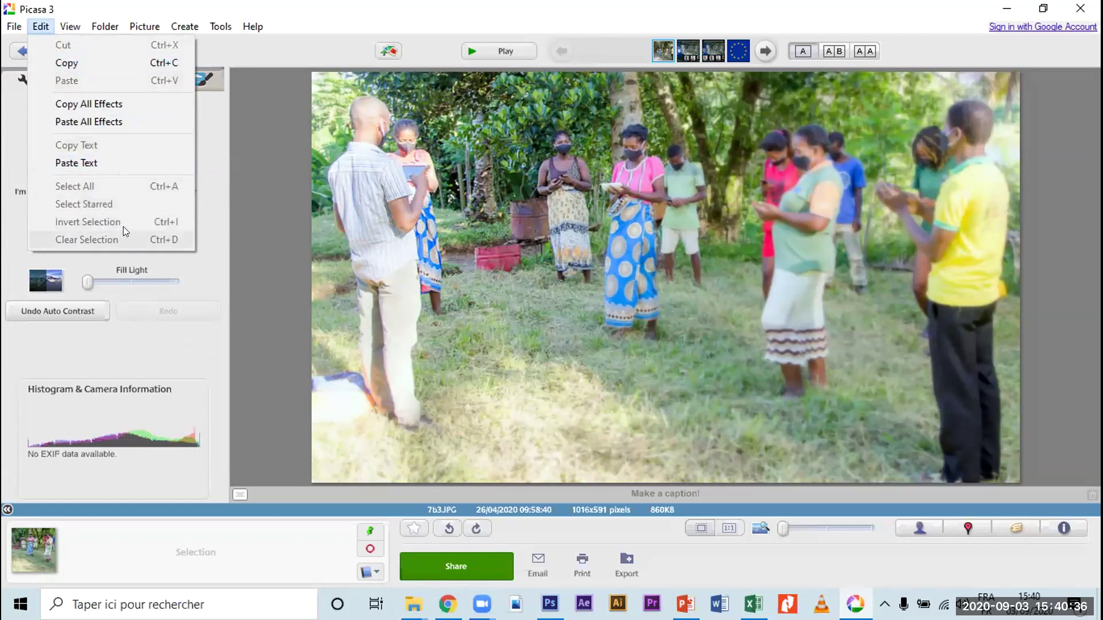
left_click(214, 141)
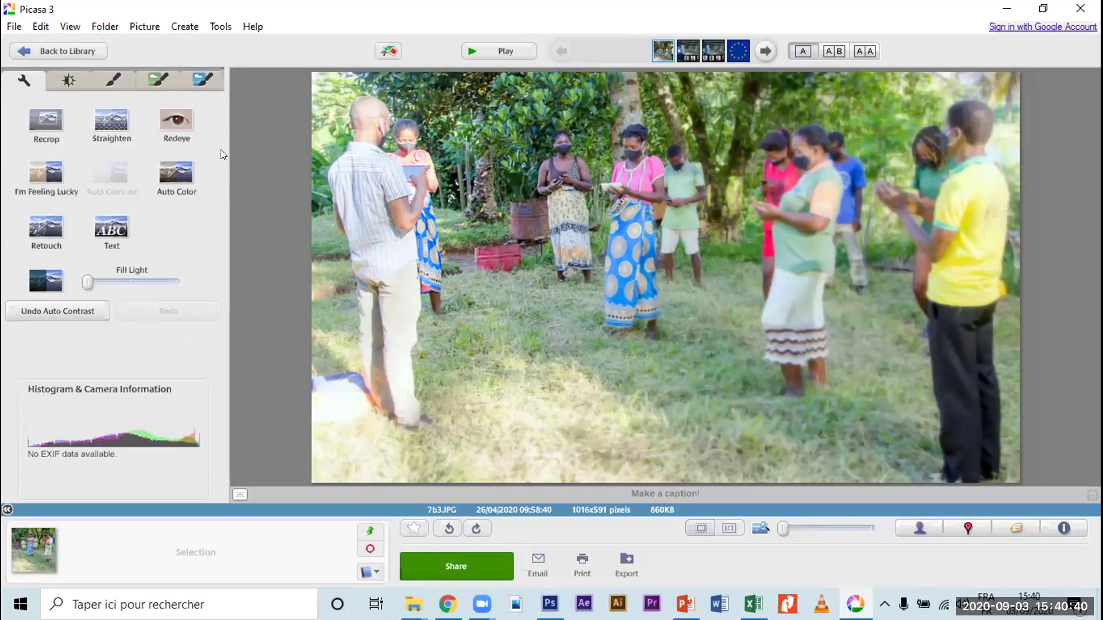
key("ctrl+z")
key("ctrl+z")
key("ctrl+z")
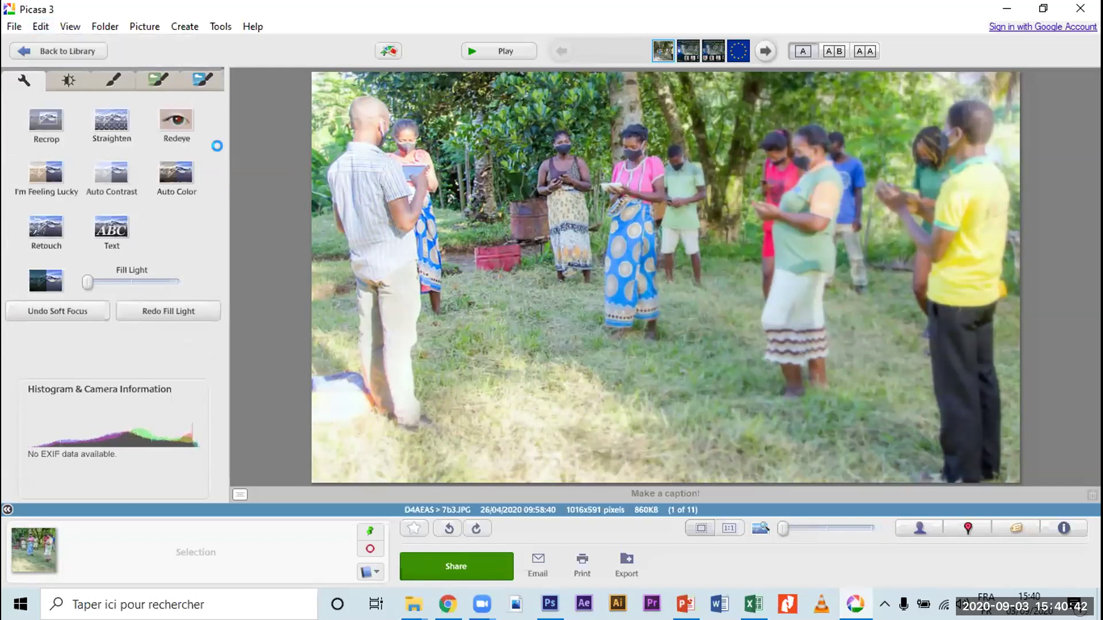
key("ctrl+z")
key("ctrl+z")
key("ctrl+z")
key("ctrl+z")
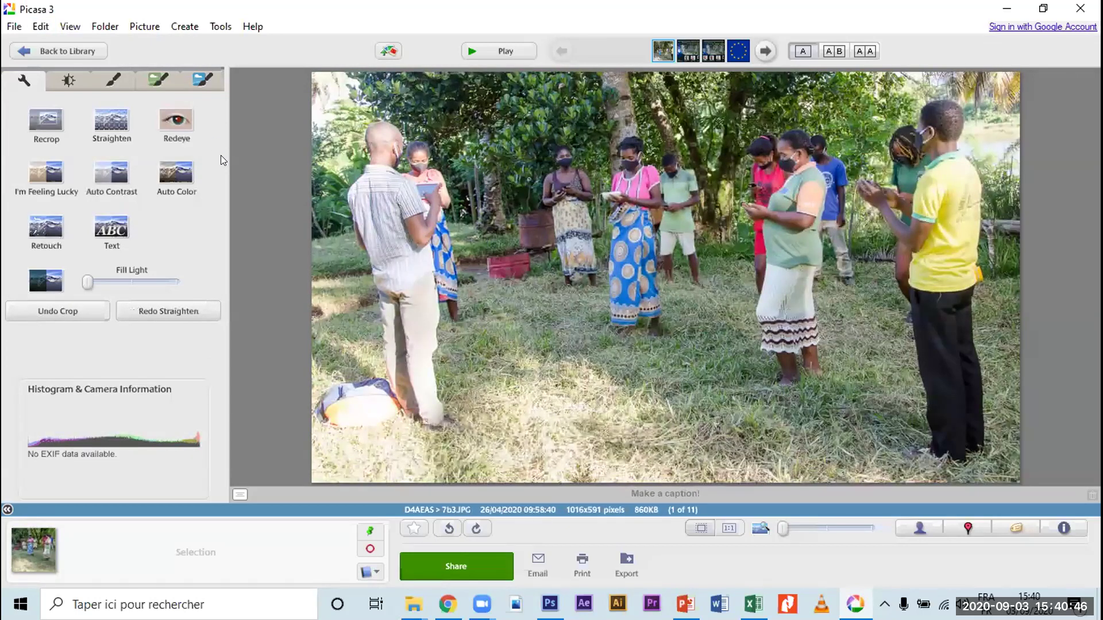
key("ctrl+z")
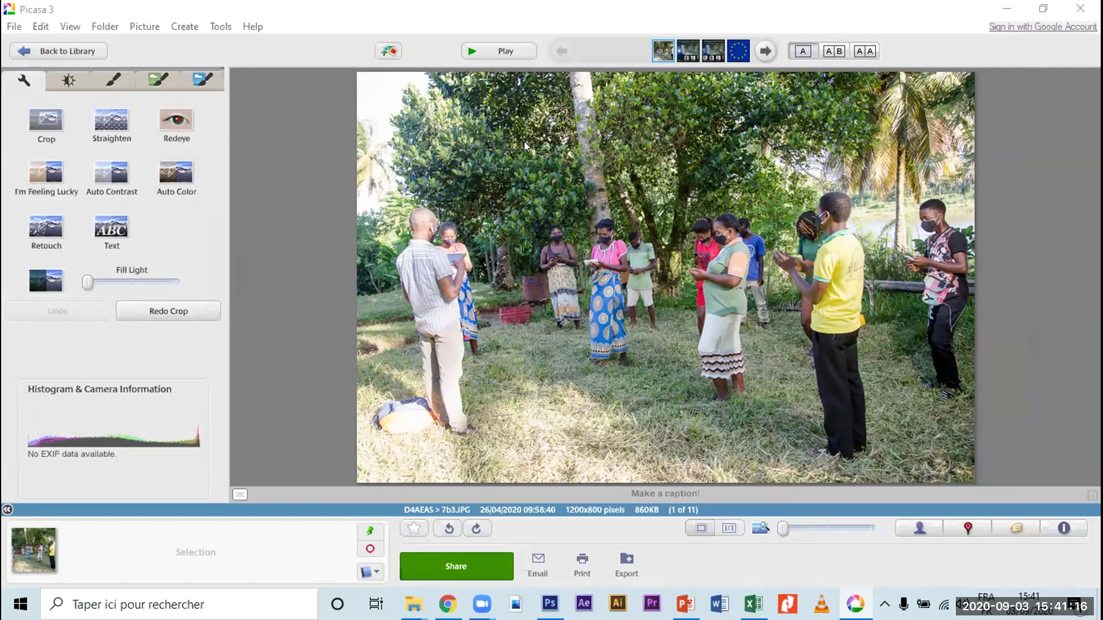
left_click(35, 28)
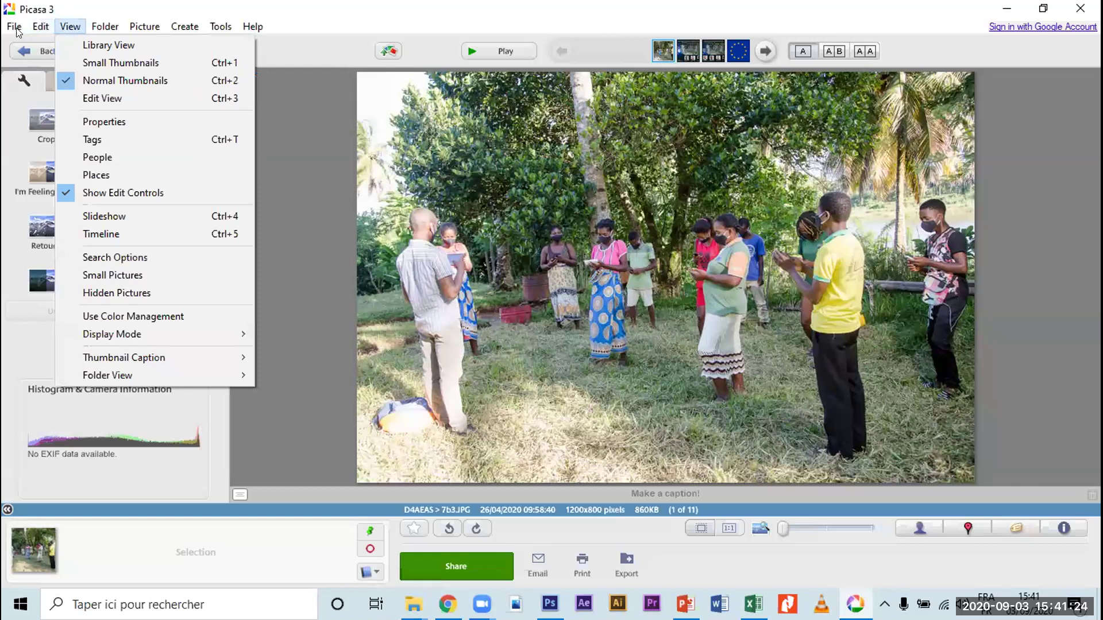
mouse_move(15, 30)
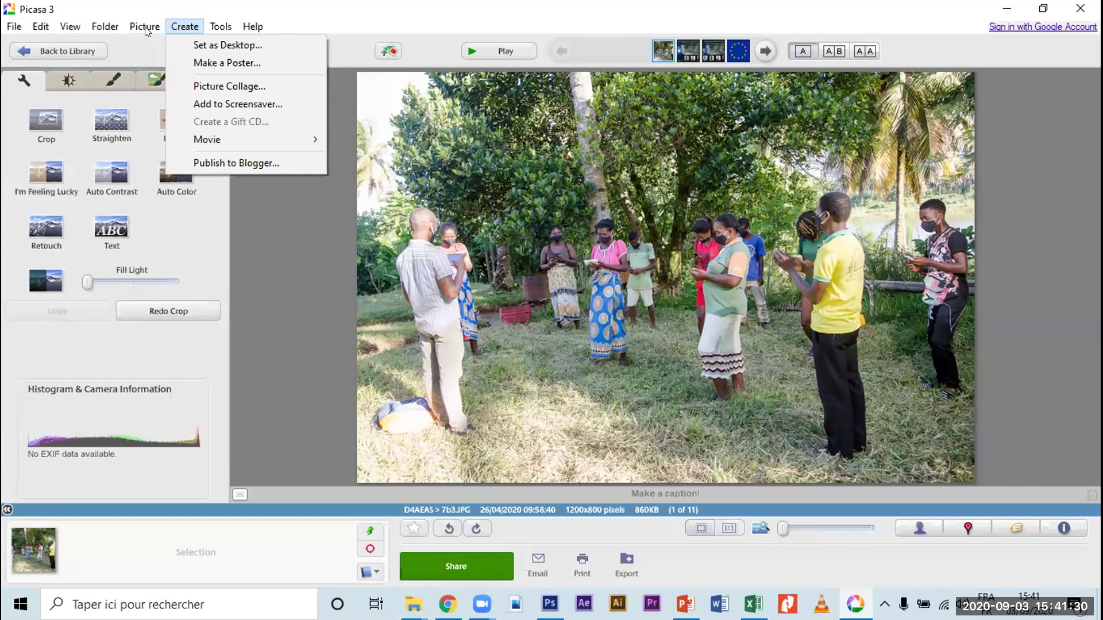
key("Escape")
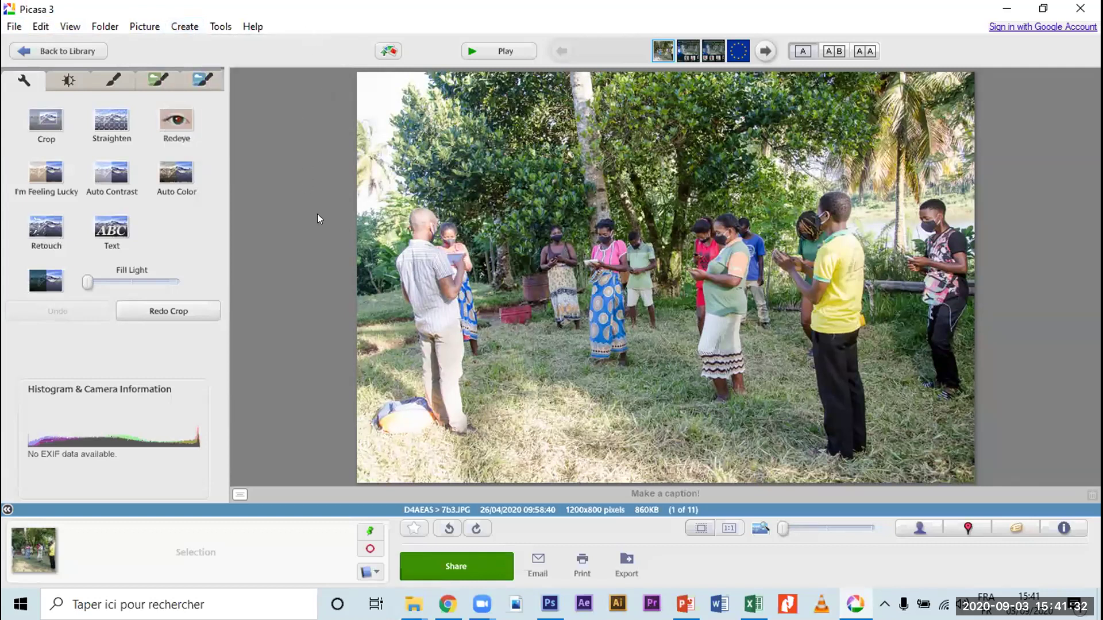
right_click(546, 221)
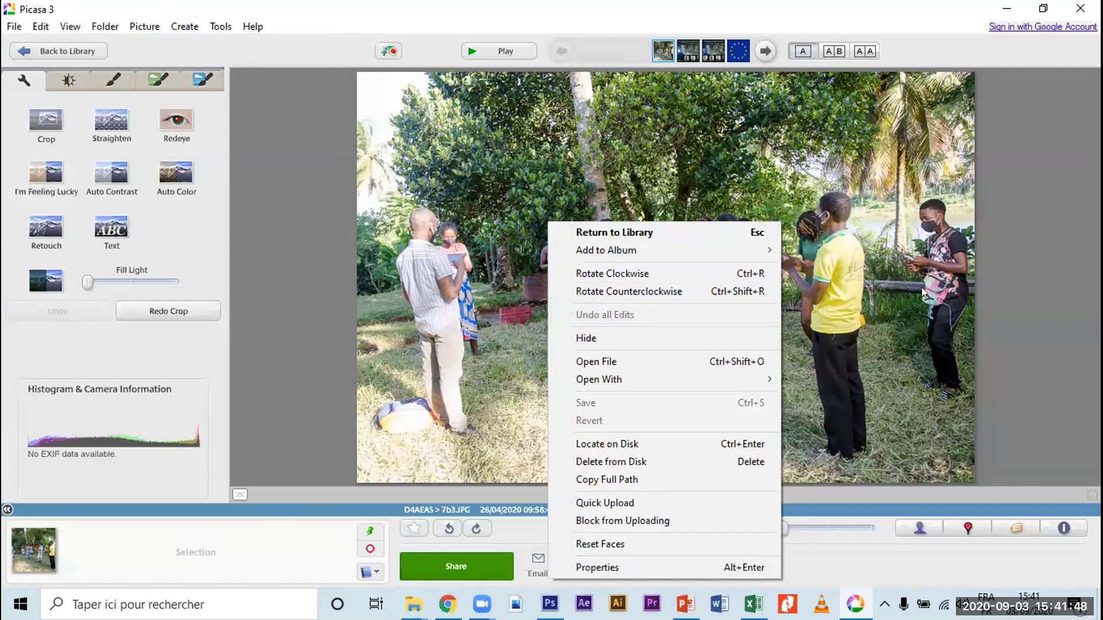
left_click(843, 121)
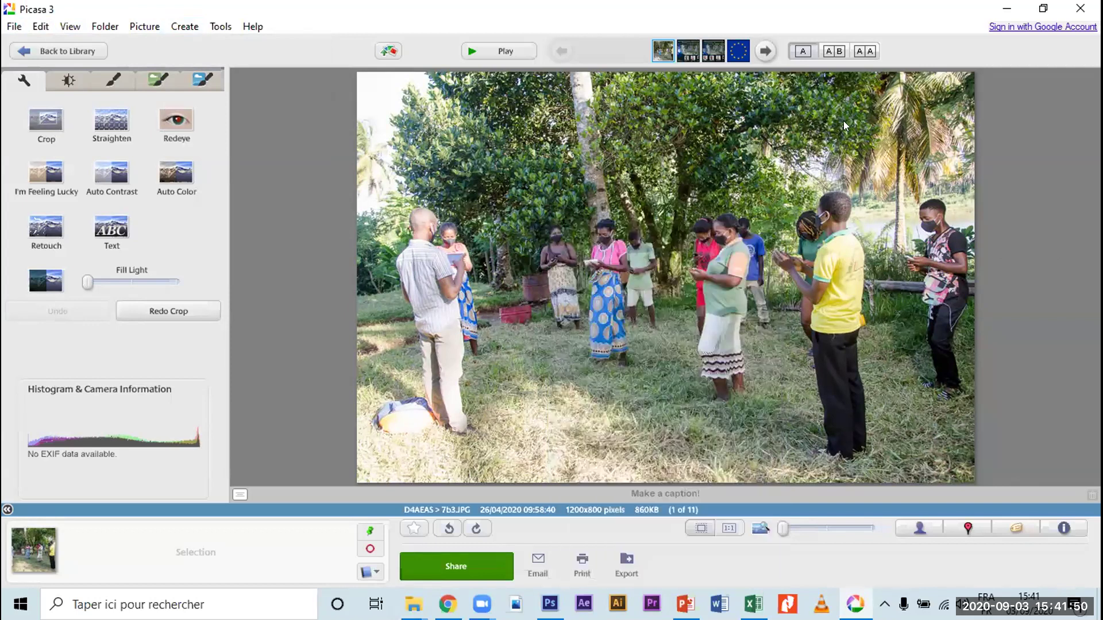
left_click(833, 53)
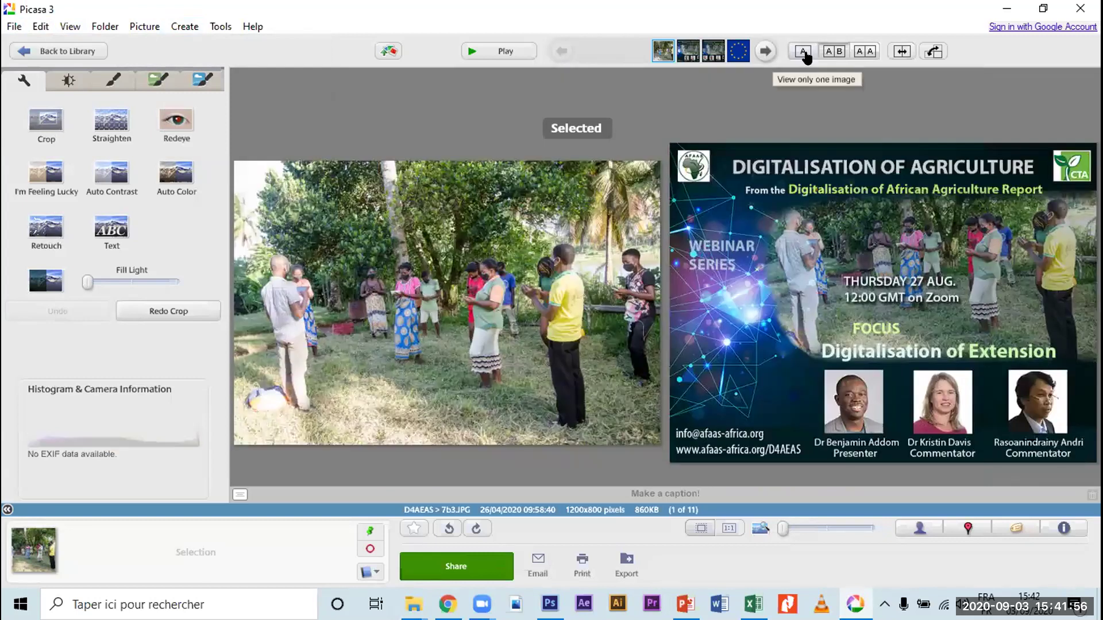
left_click(850, 56)
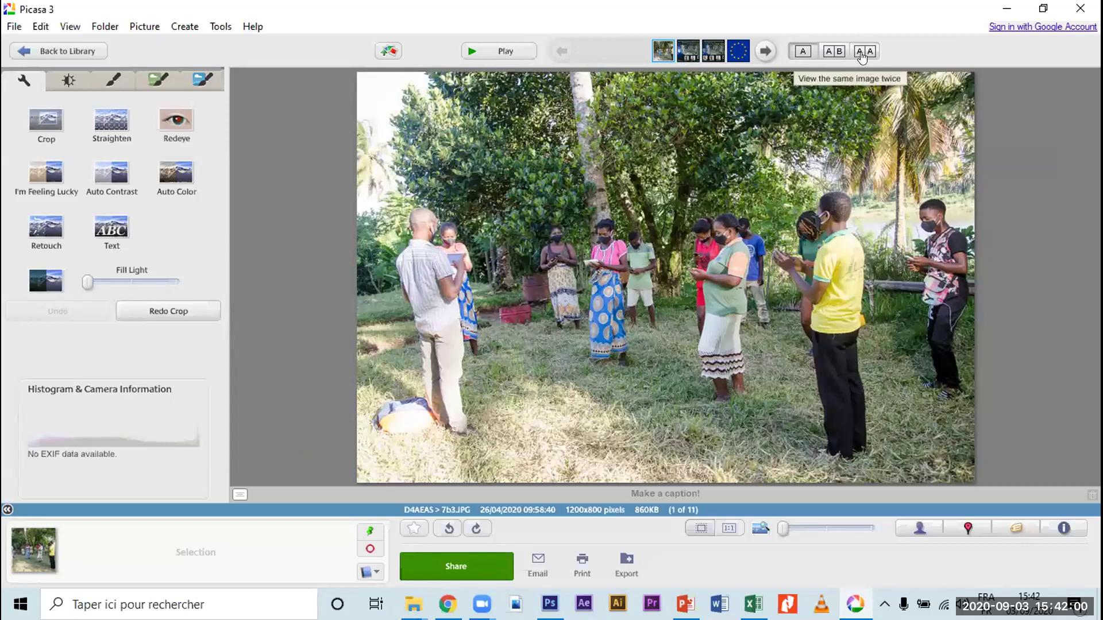
left_click(862, 55)
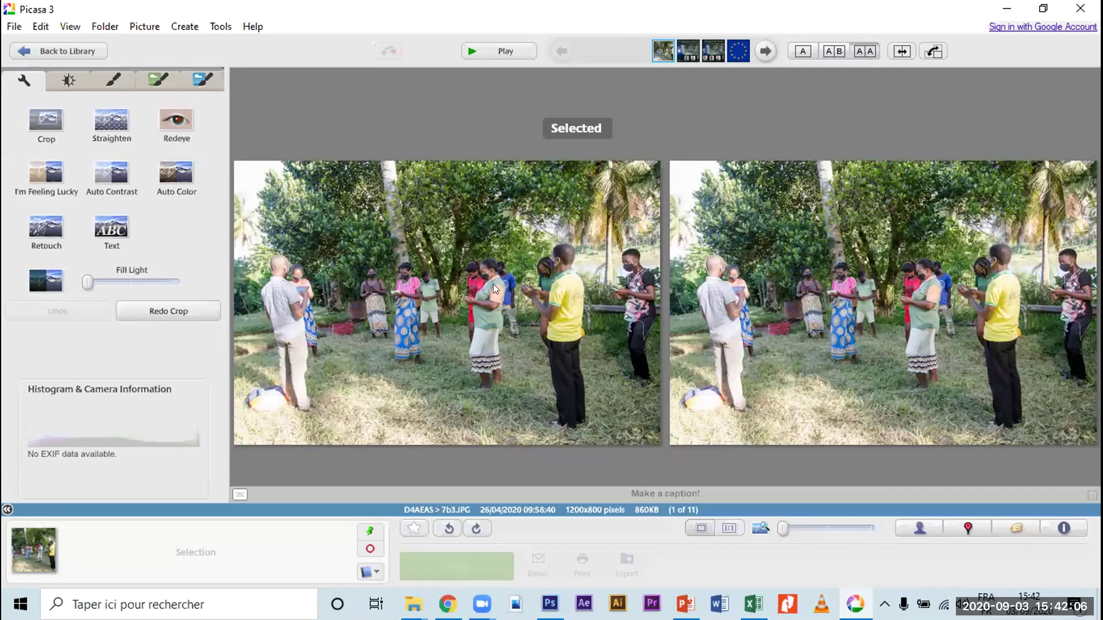
left_click(802, 51)
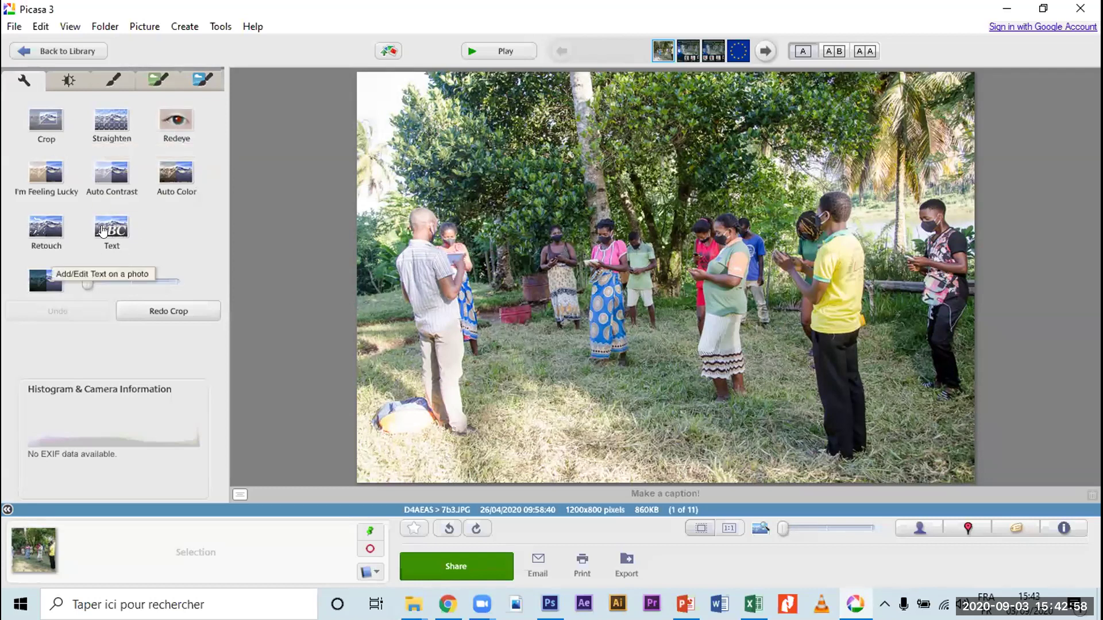
left_click(71, 80)
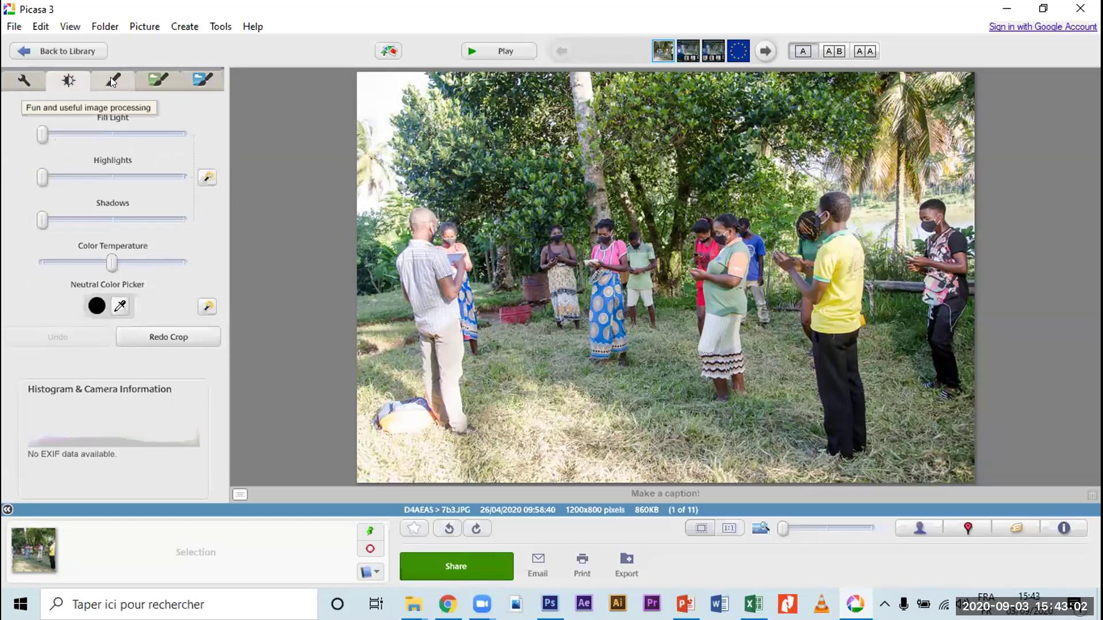
left_click(111, 80)
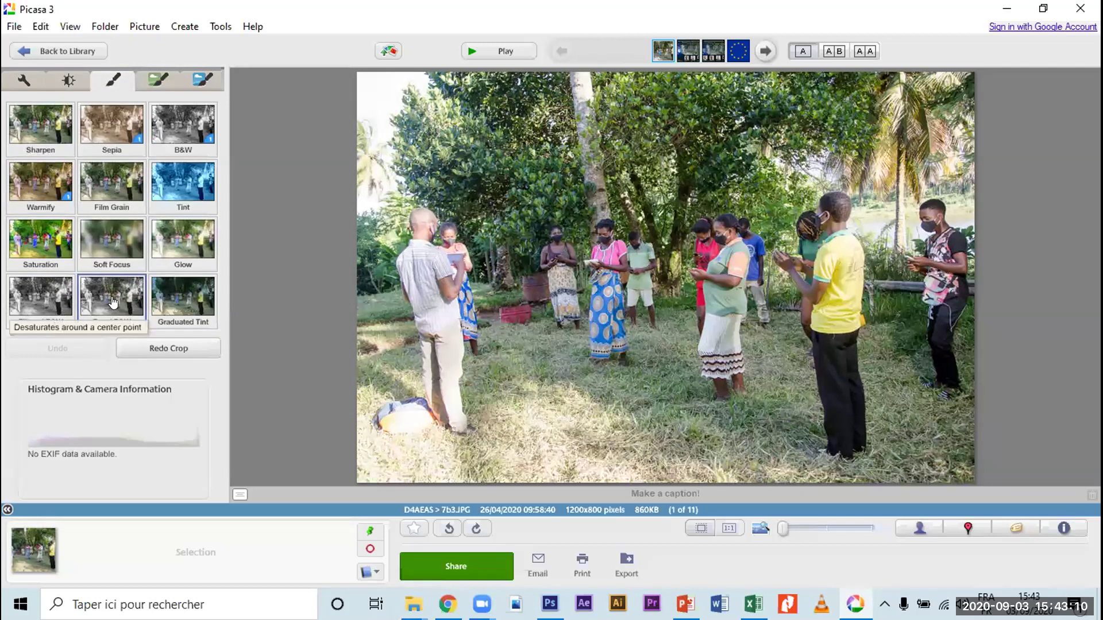
left_click(158, 80)
left_click(197, 70)
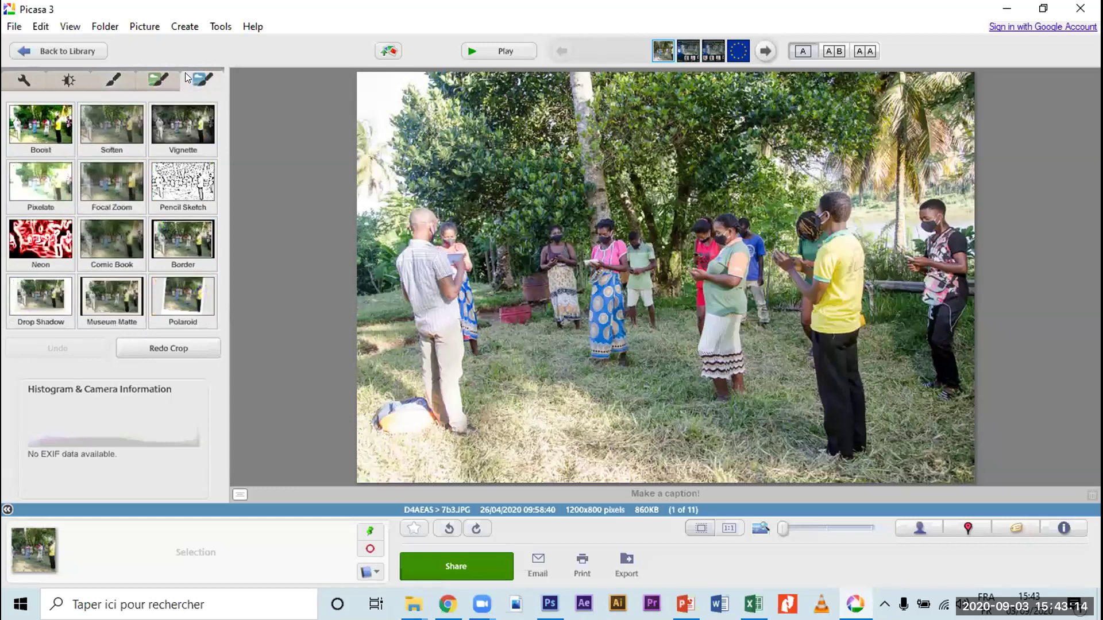
left_click(113, 81)
left_click(69, 83)
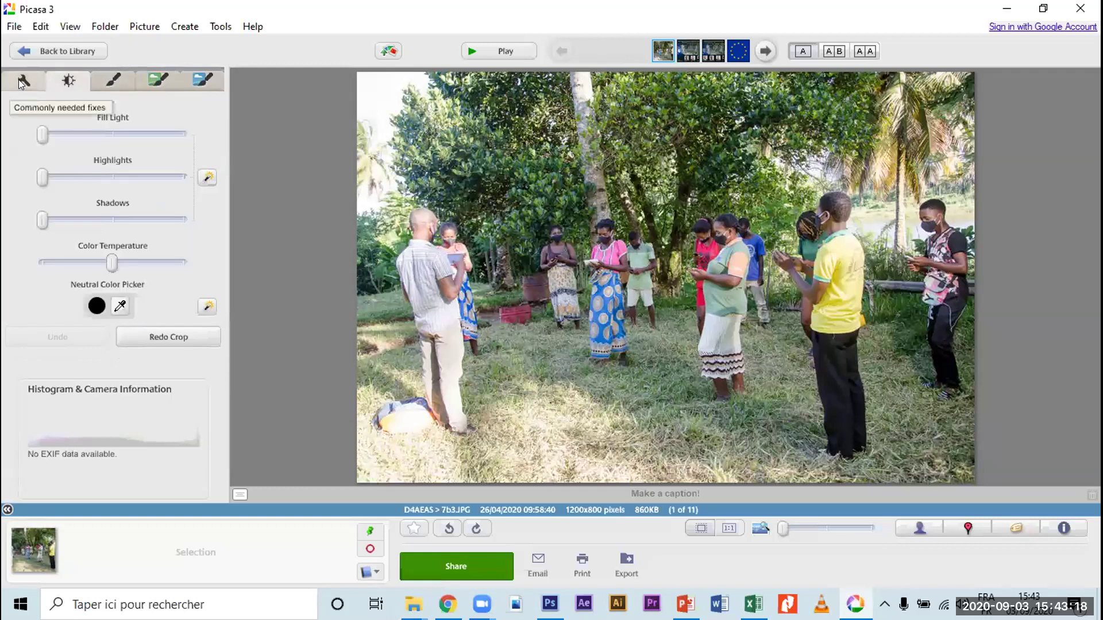
left_click(22, 82)
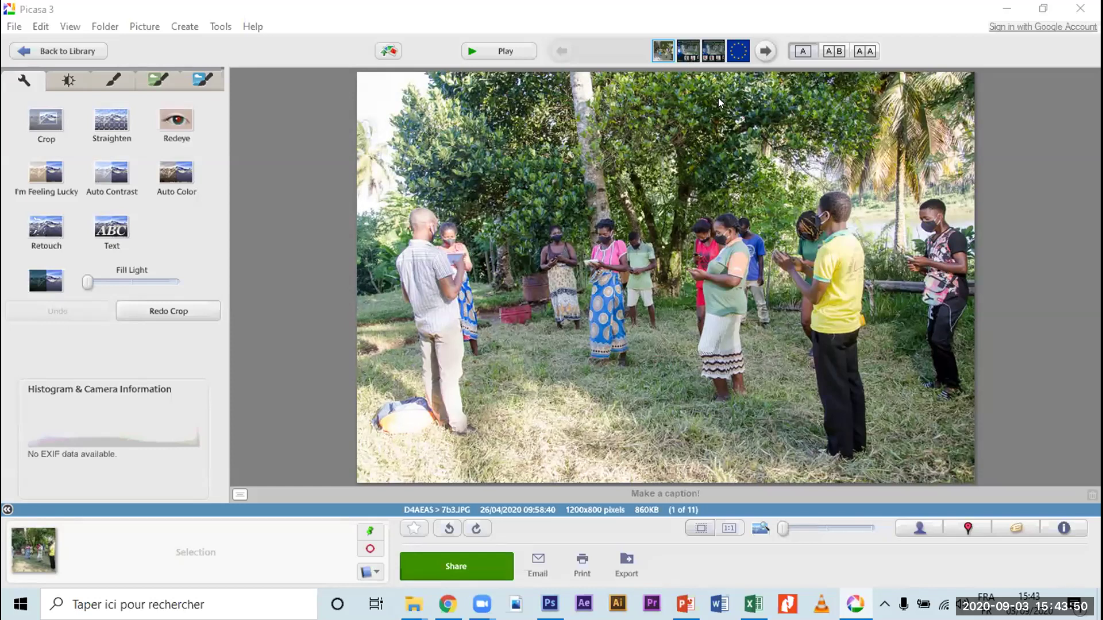
Step: Leave the two-copy compare view for a single large view, then bring up the exercise folder
left_click(865, 51)
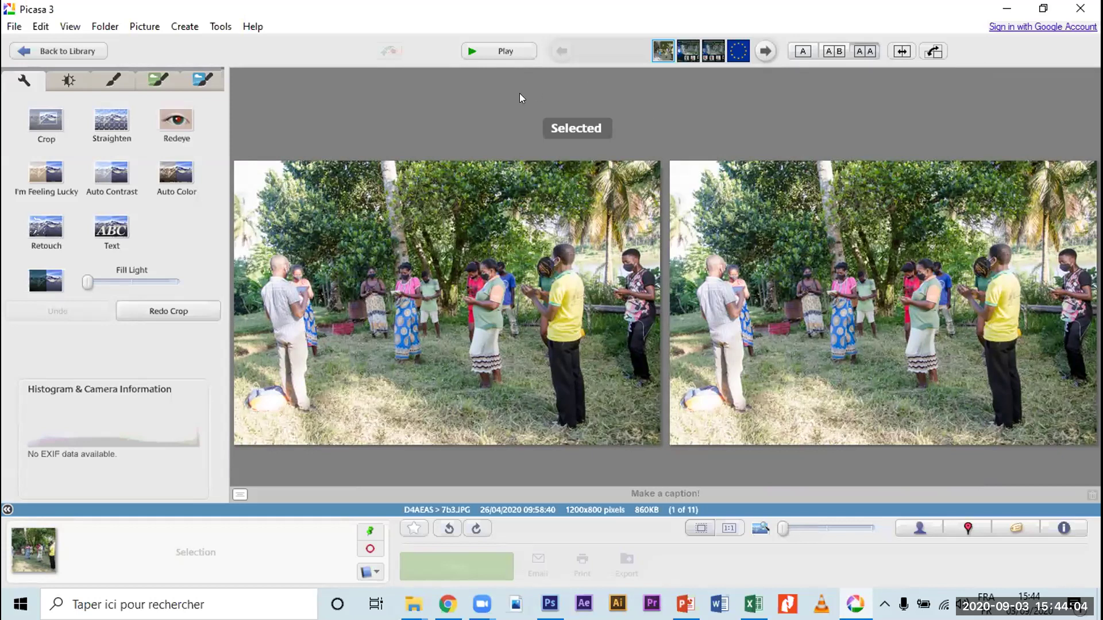
right_click(410, 251)
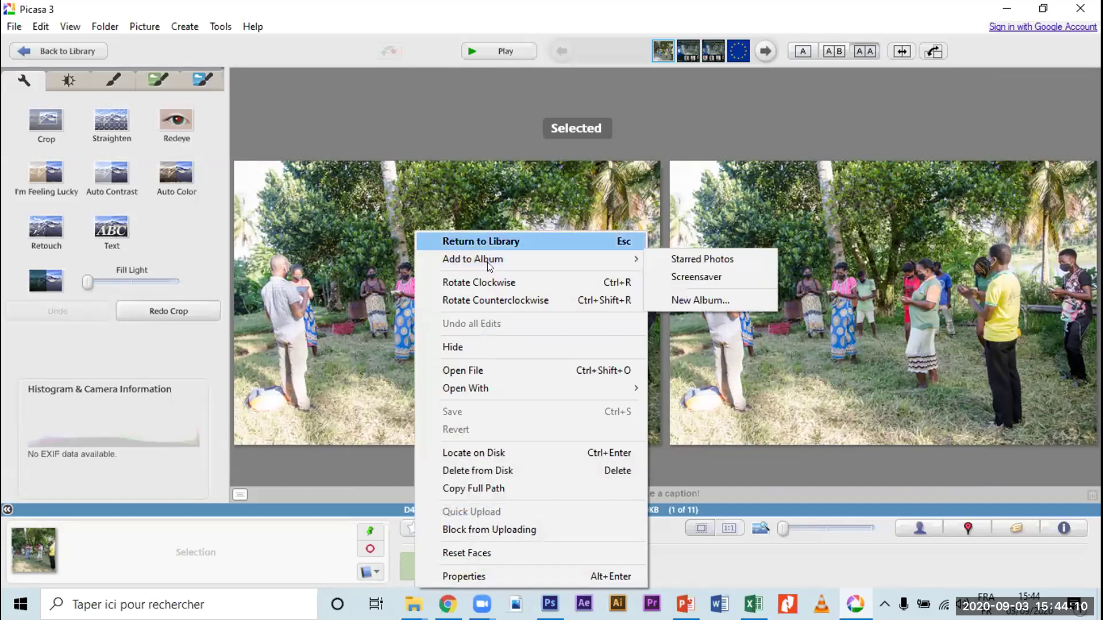
left_click(799, 58)
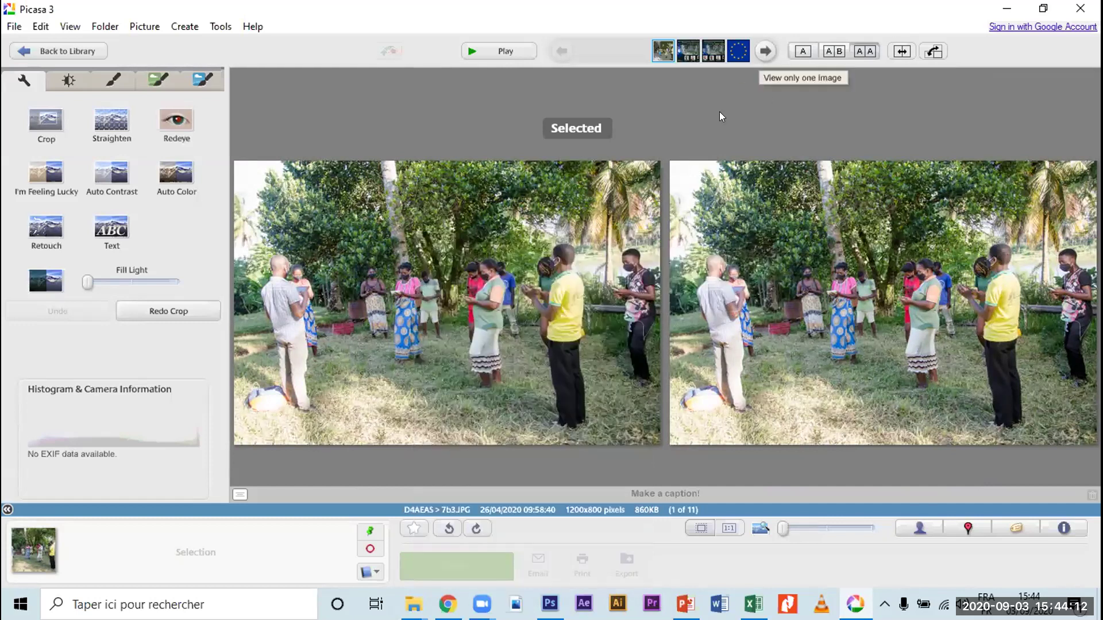
double_click(483, 215)
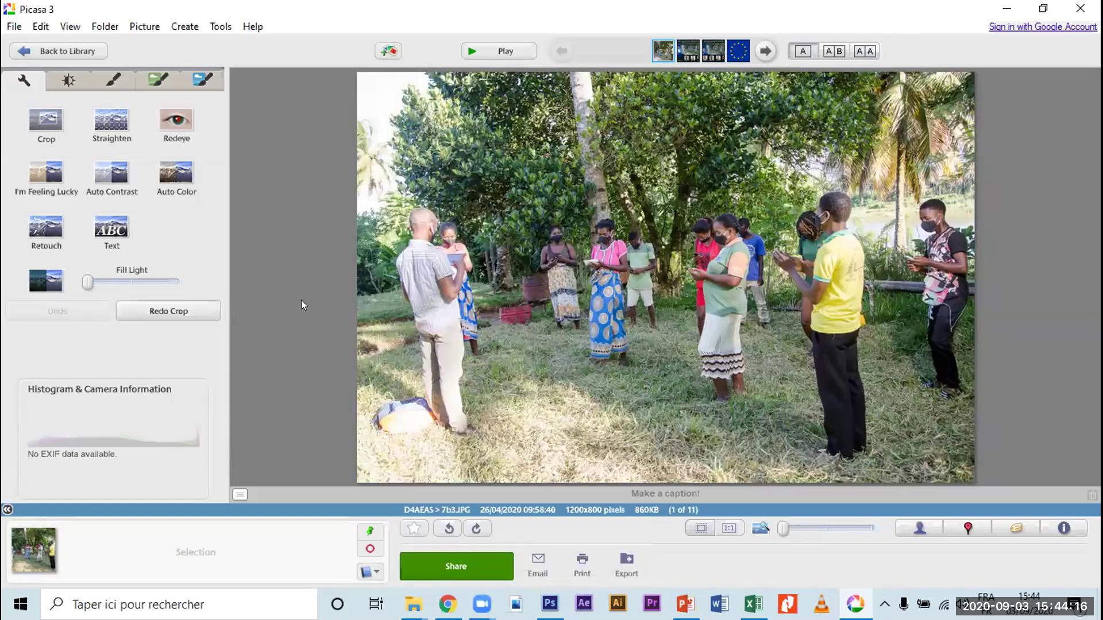
left_click(413, 604)
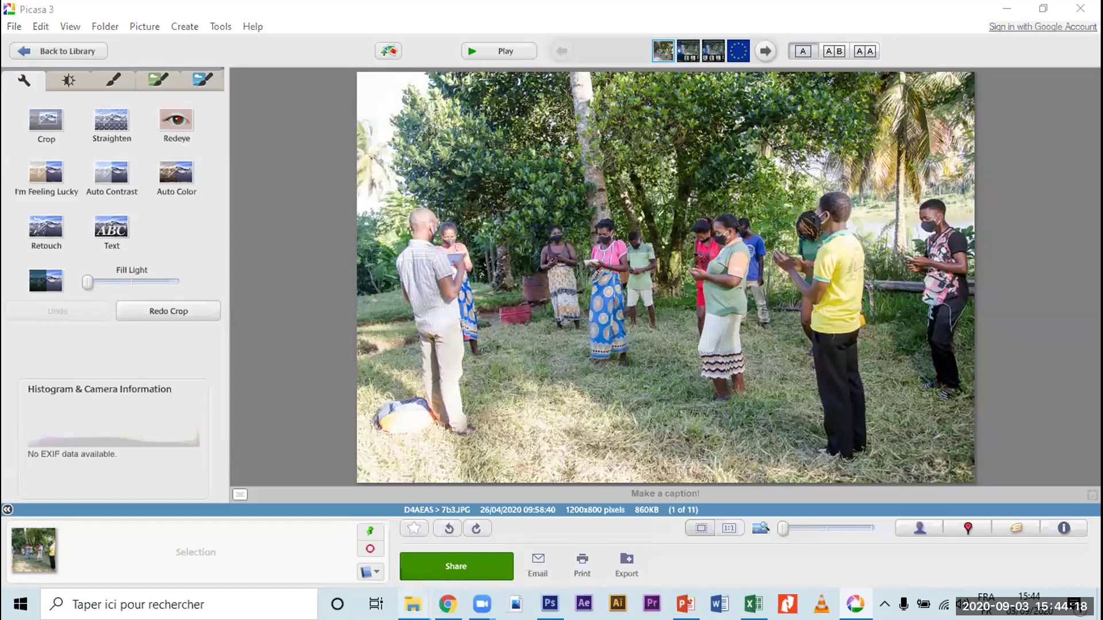
left_click(458, 550)
Step: Open the blurred 7b3 copy in Photos as a restored window beside the exercise folder
double_click(771, 220)
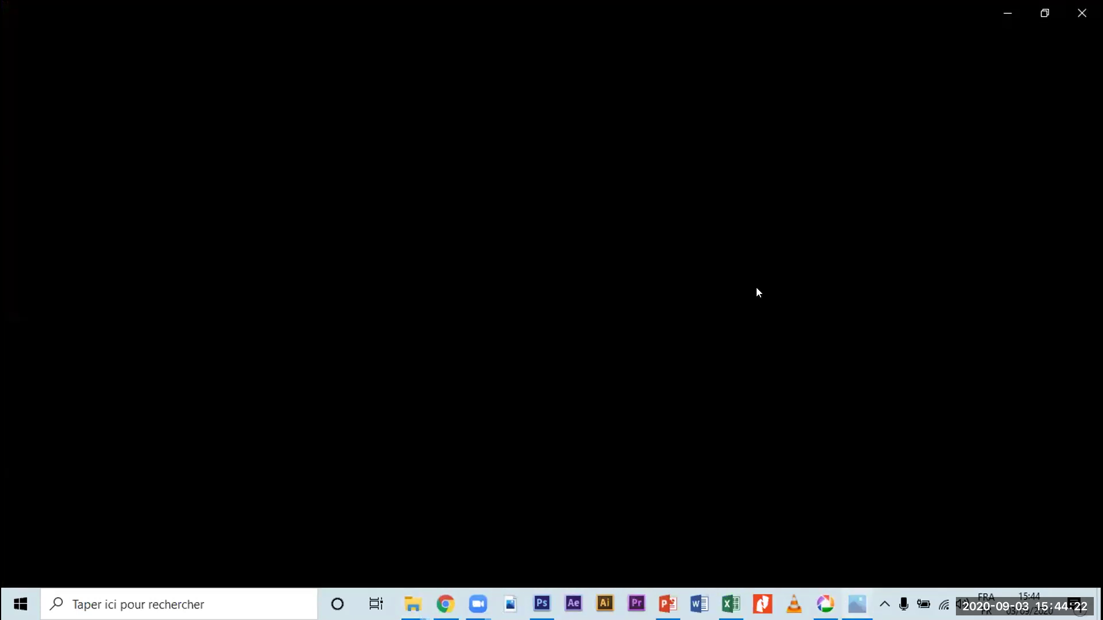
left_click(1044, 13)
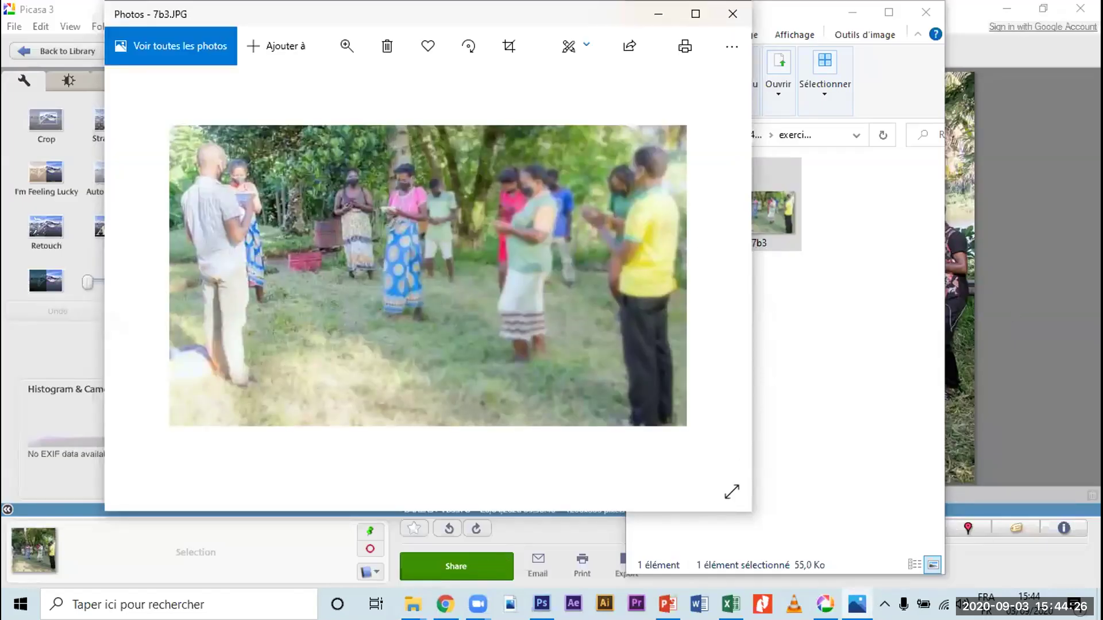
left_click(412, 603)
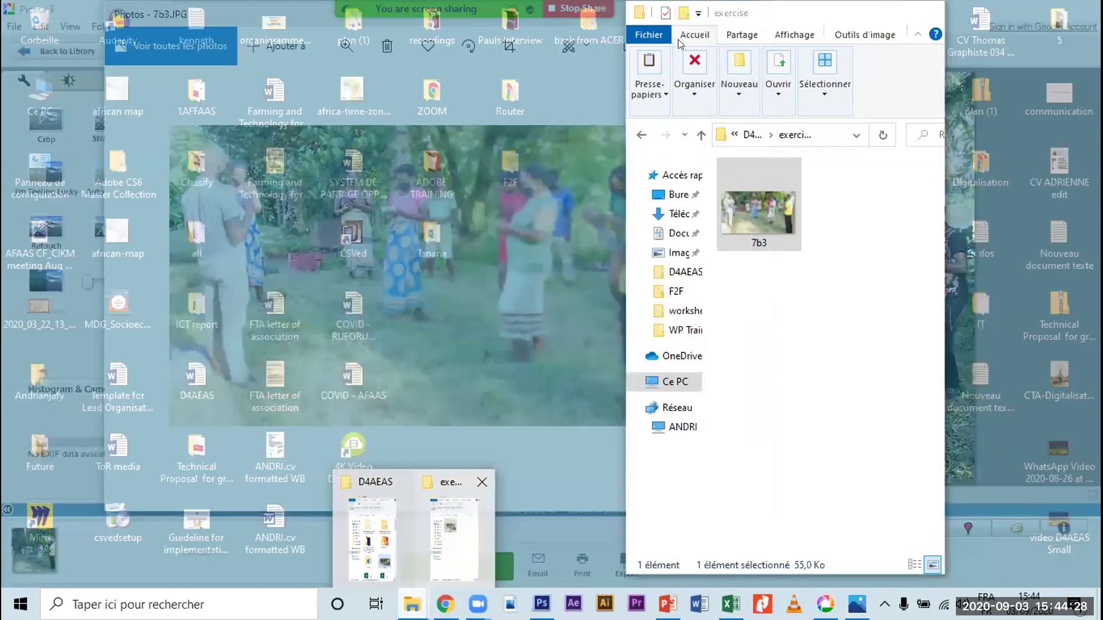
left_click(463, 537)
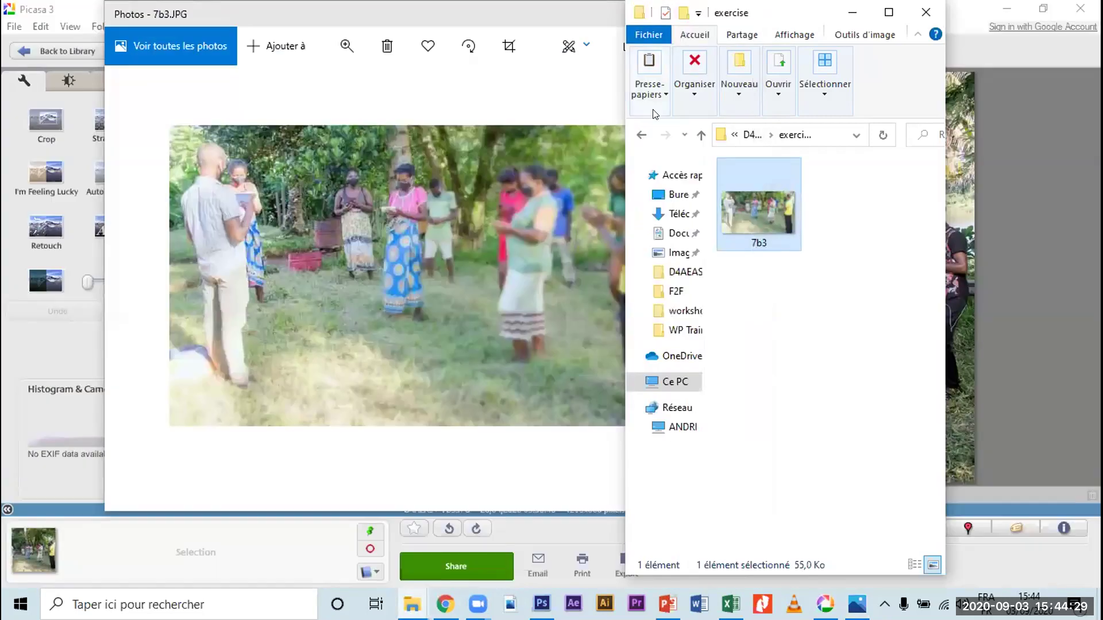
Step: Show the D4AEAS folder as large icons and select the original 7b3 image
left_click(638, 137)
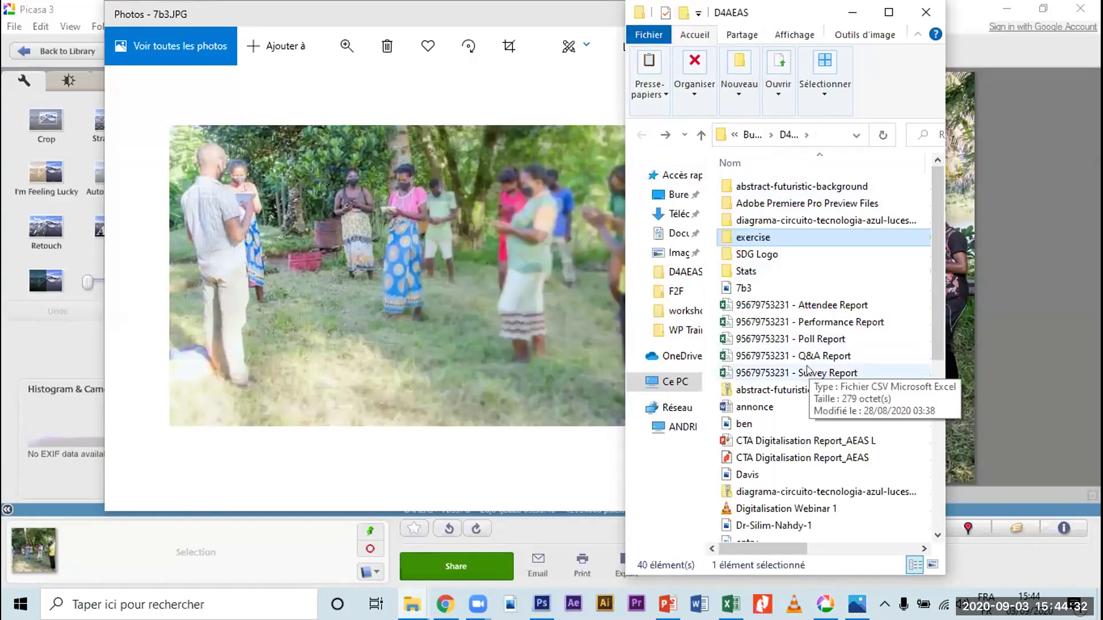
scroll(807, 369, "down", 2)
scroll(806, 368, "down", 2)
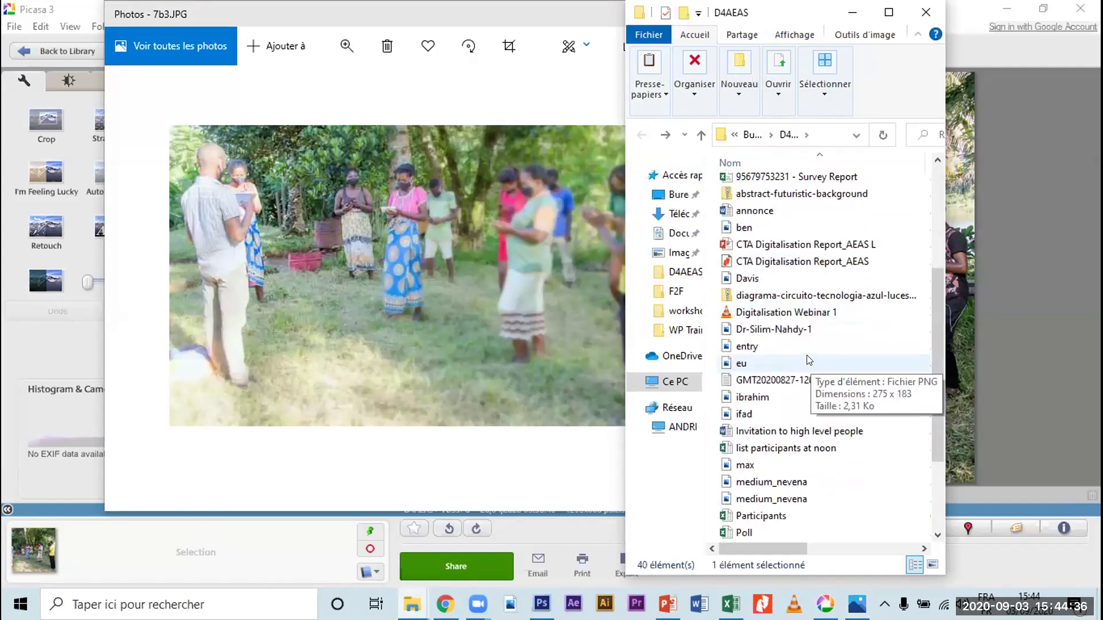
scroll(809, 360, "down", 1)
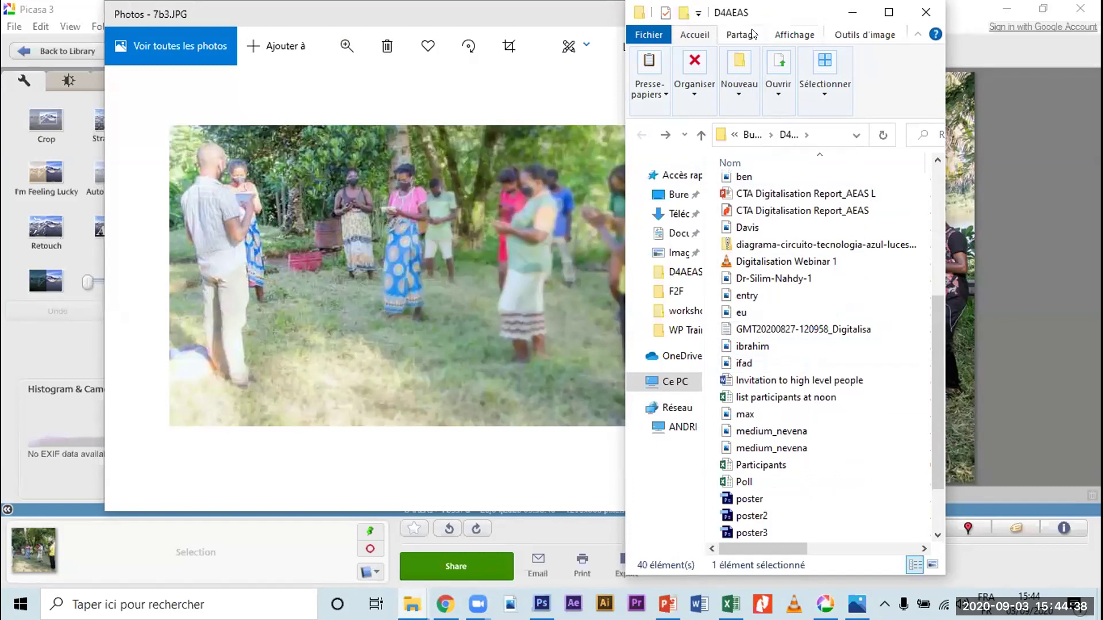
left_click_drag(941, 82, 1075, 81)
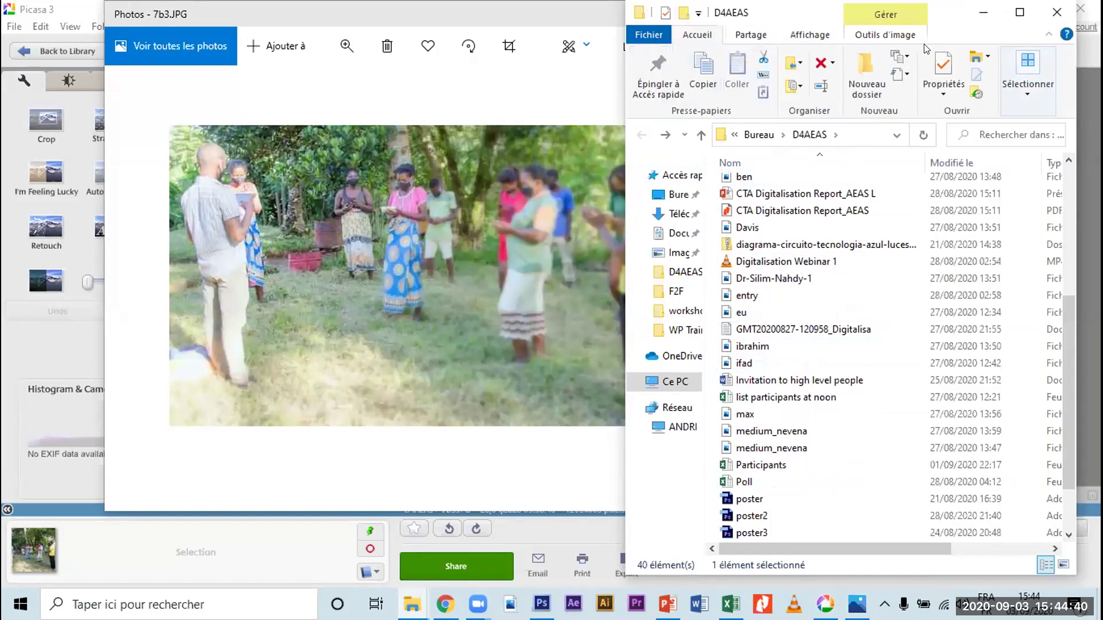
left_click(818, 35)
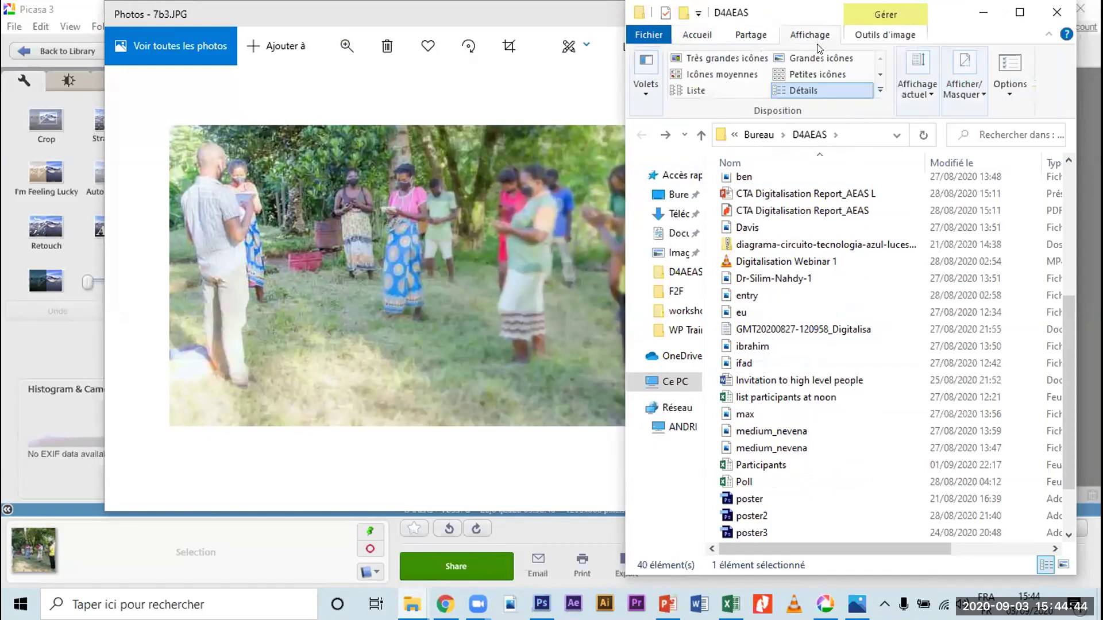
left_click(808, 57)
left_click(927, 339)
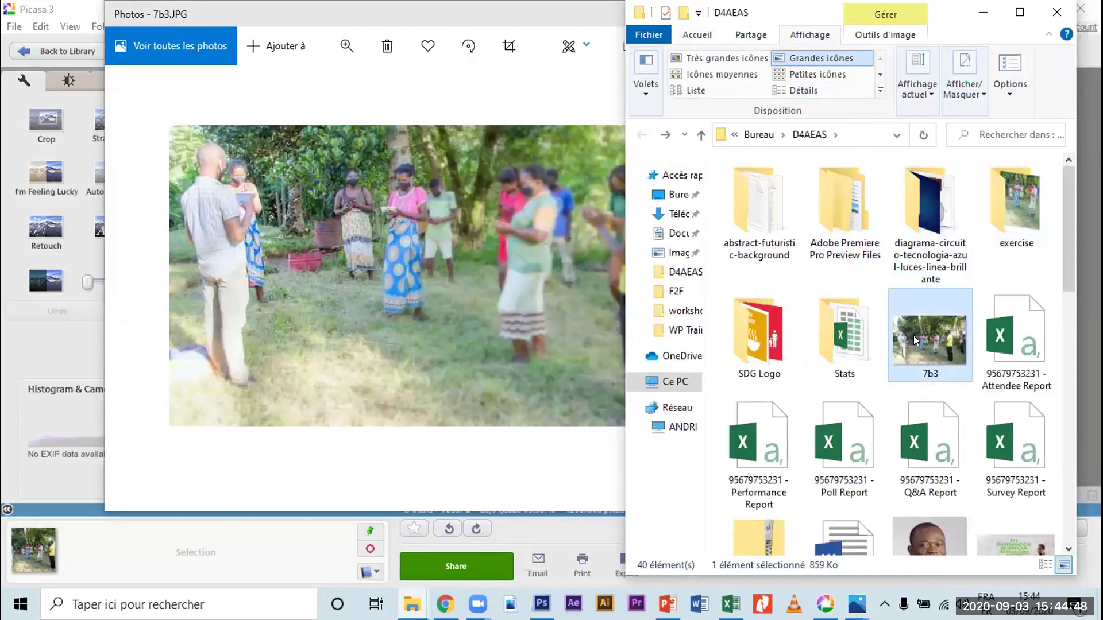
Step: Open the original 7b3 image in a second Photos window
double_click(913, 341)
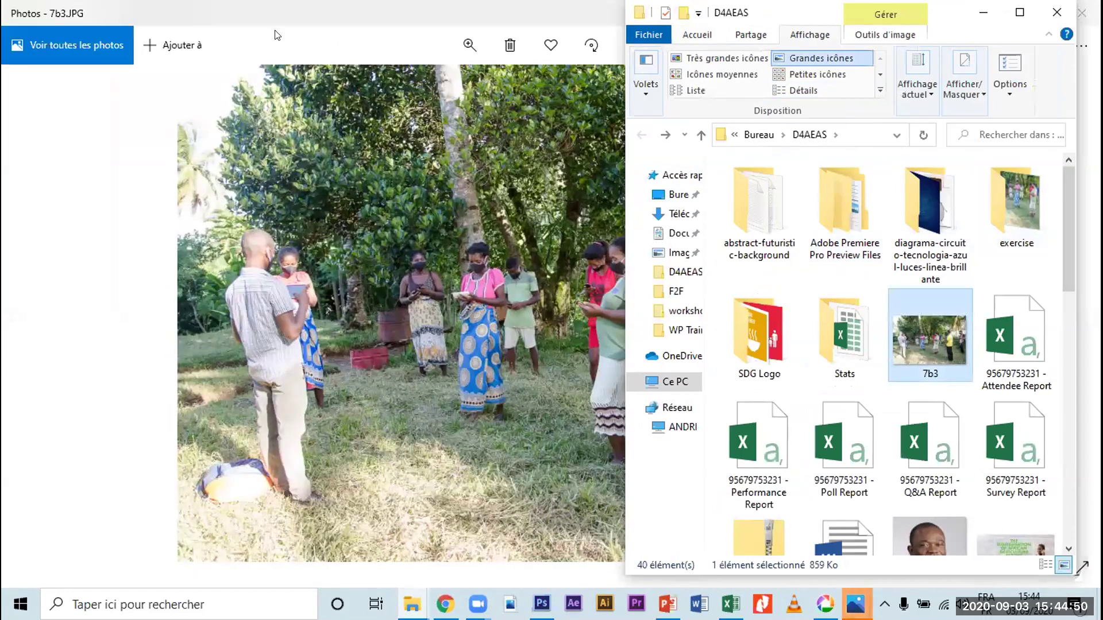
double_click(274, 35)
double_click(836, 17)
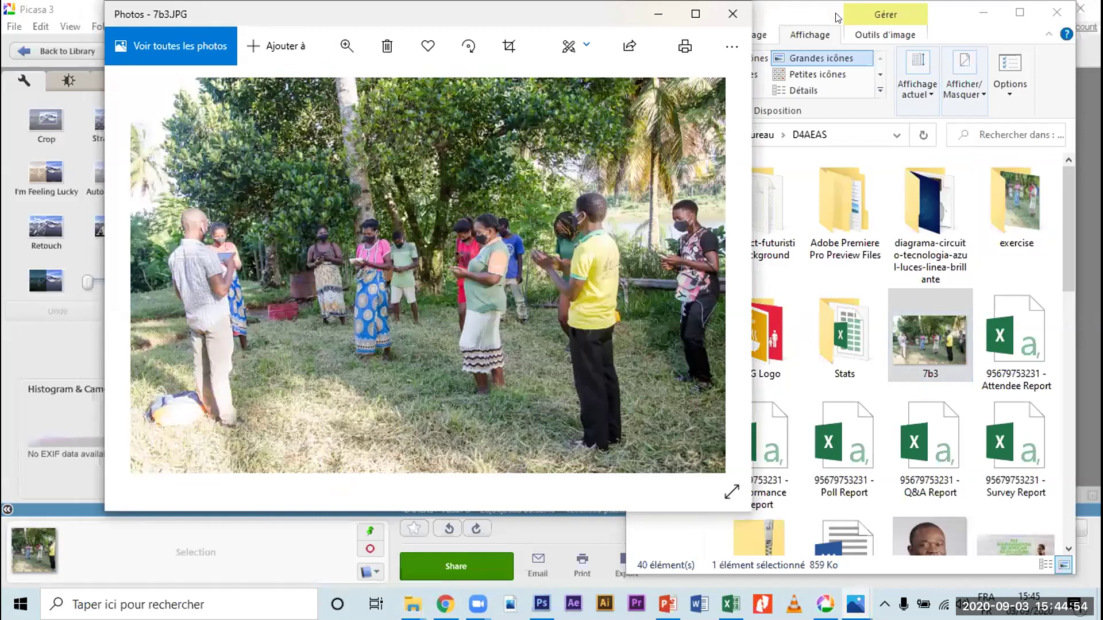
Step: Resize and arrange the blurred and sharp Photos windows side by side, aligned vertically
left_click_drag(500, 15, 830, 35)
left_click_drag(368, 15, 272, 49)
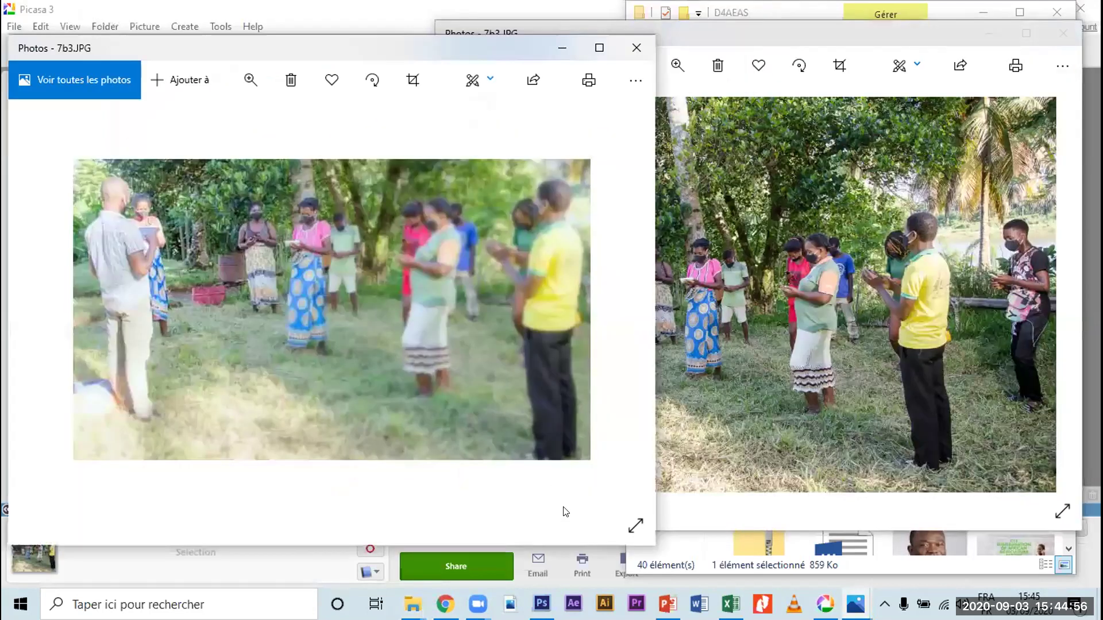
left_click_drag(651, 540, 435, 453)
left_click(486, 491)
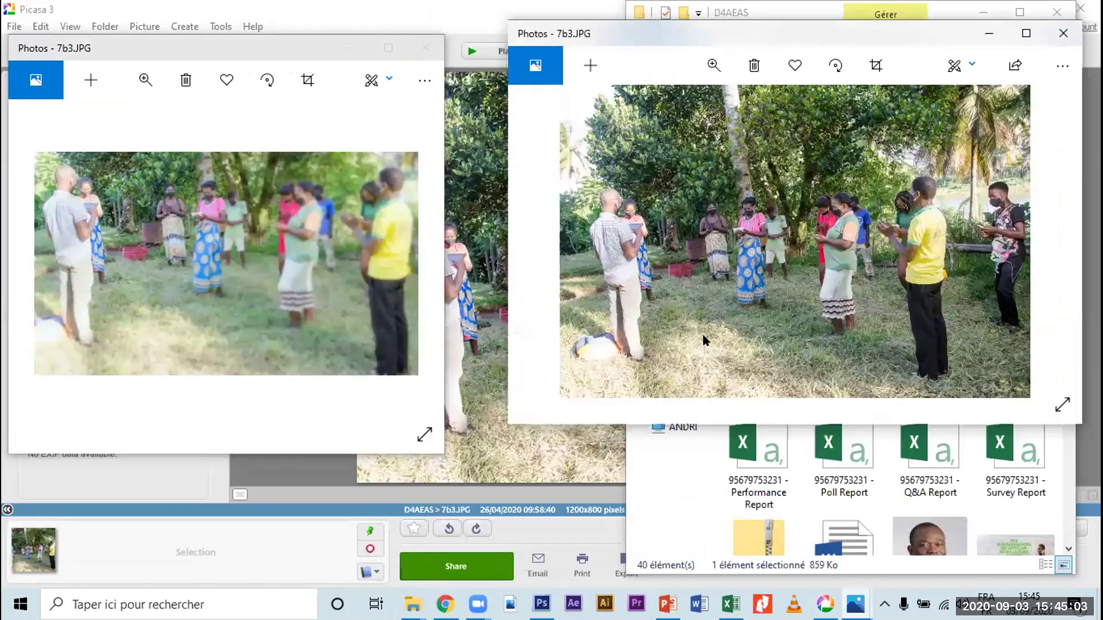
left_click_drag(432, 526, 508, 423)
left_click_drag(219, 53, 251, 55)
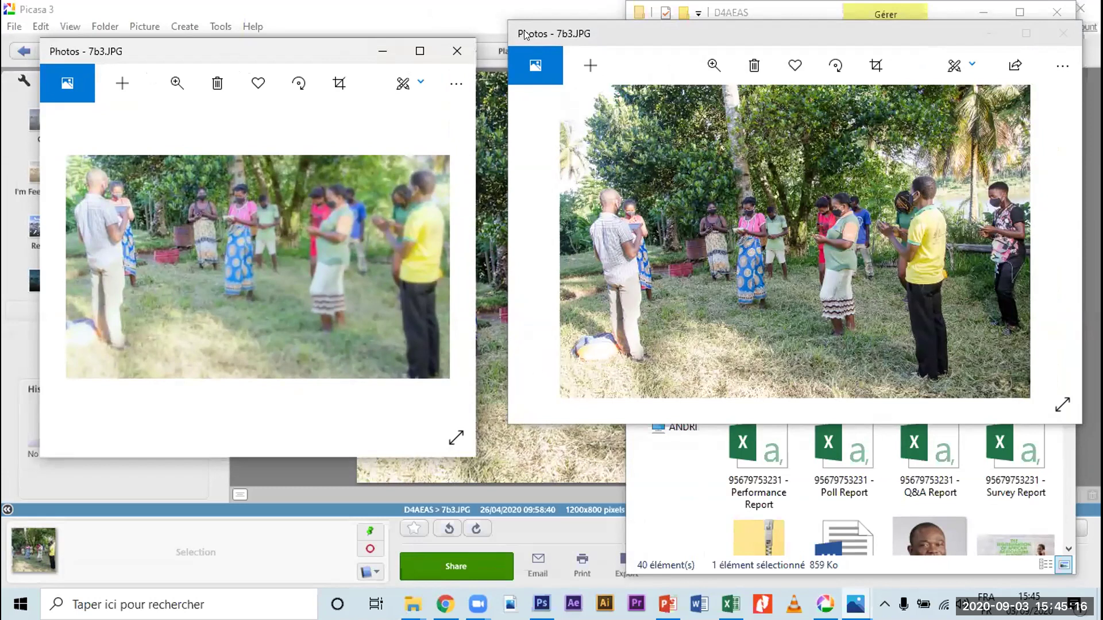
left_click_drag(258, 52, 262, 147)
left_click_drag(795, 32, 784, 157)
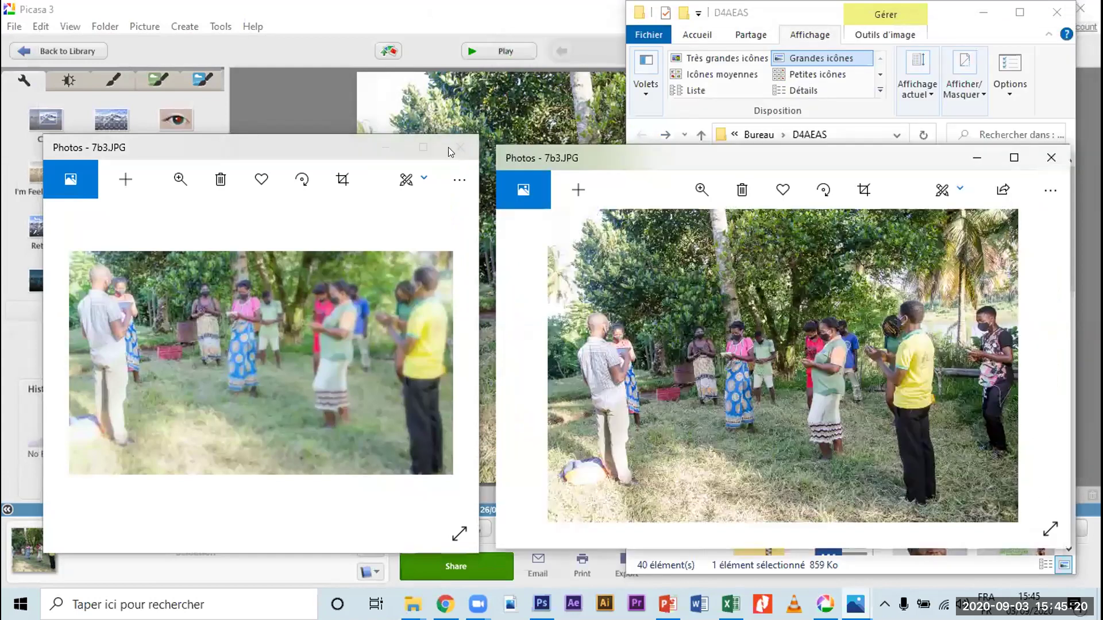
Step: Close the blurred and sharp Photos windows and bring Picasa back in front
left_click(461, 148)
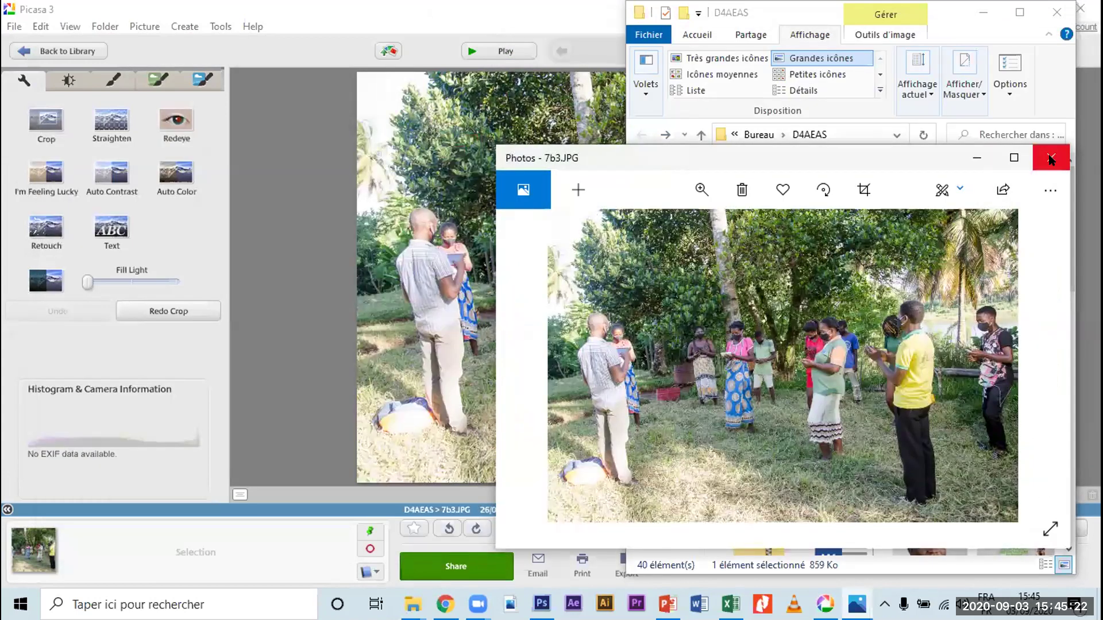
left_click(1048, 157)
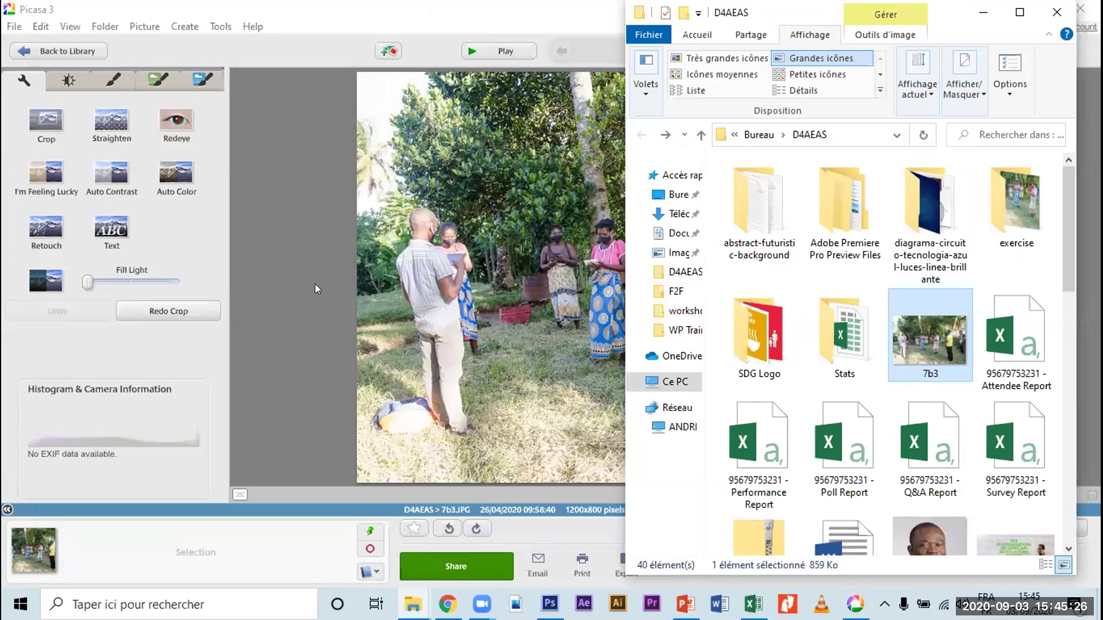
left_click(481, 363)
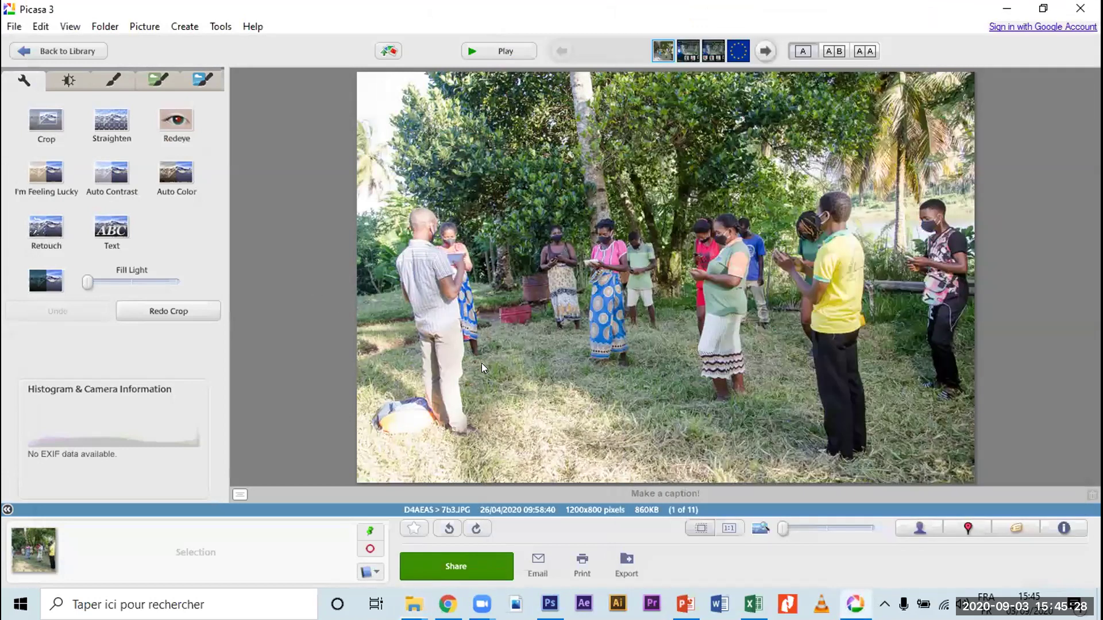
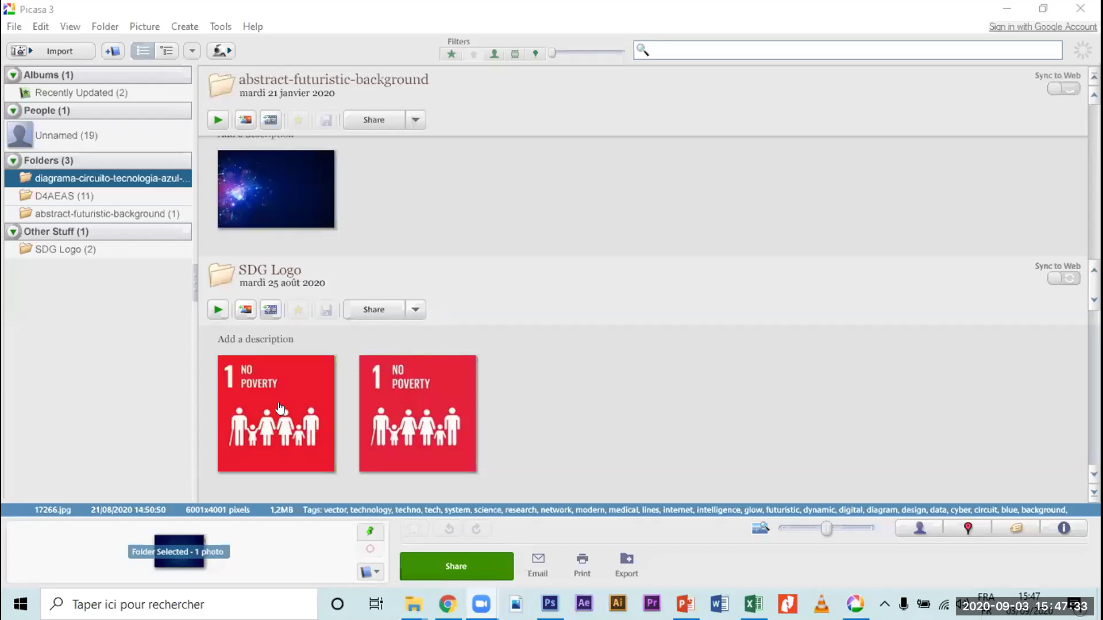
Step: Select both SDG Logo photos in the library
left_click(273, 408)
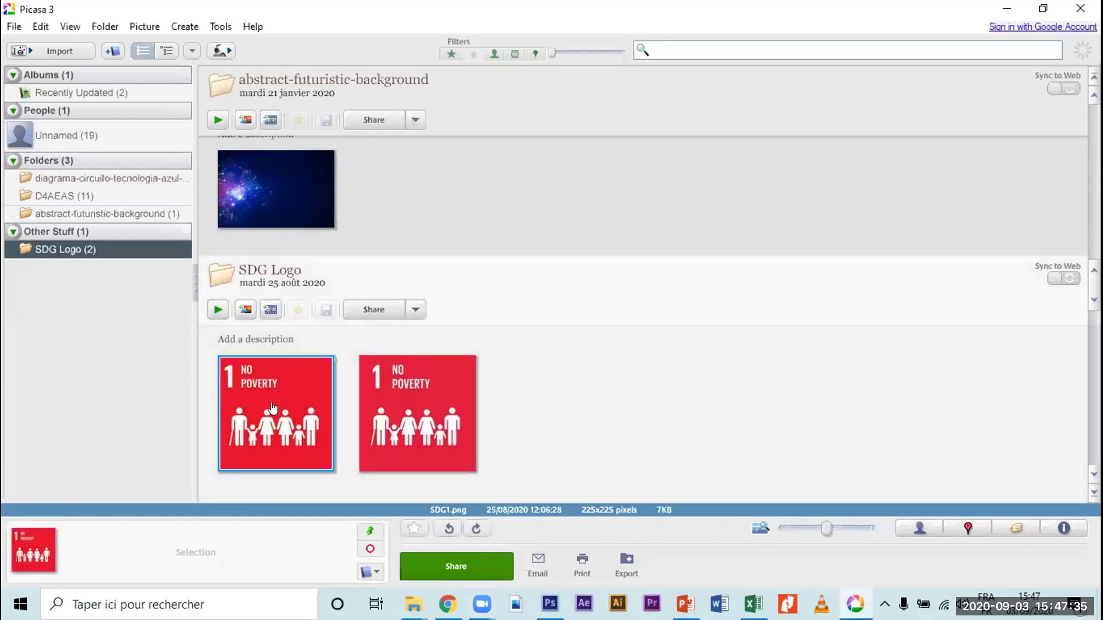
left_click(415, 406, "ctrl")
left_click(274, 185)
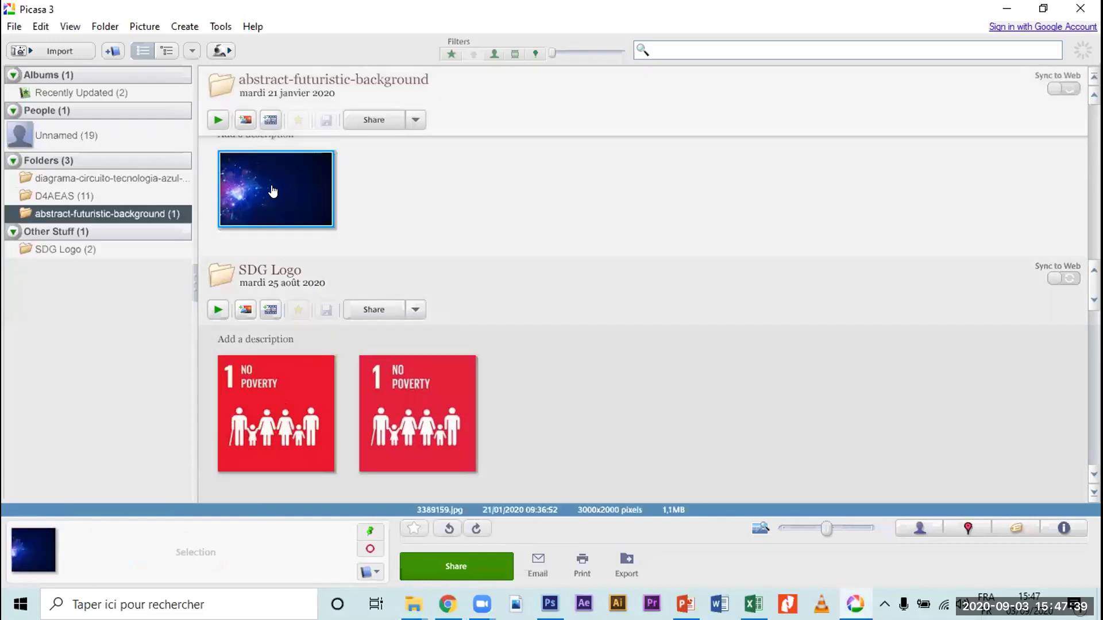
left_click(273, 396)
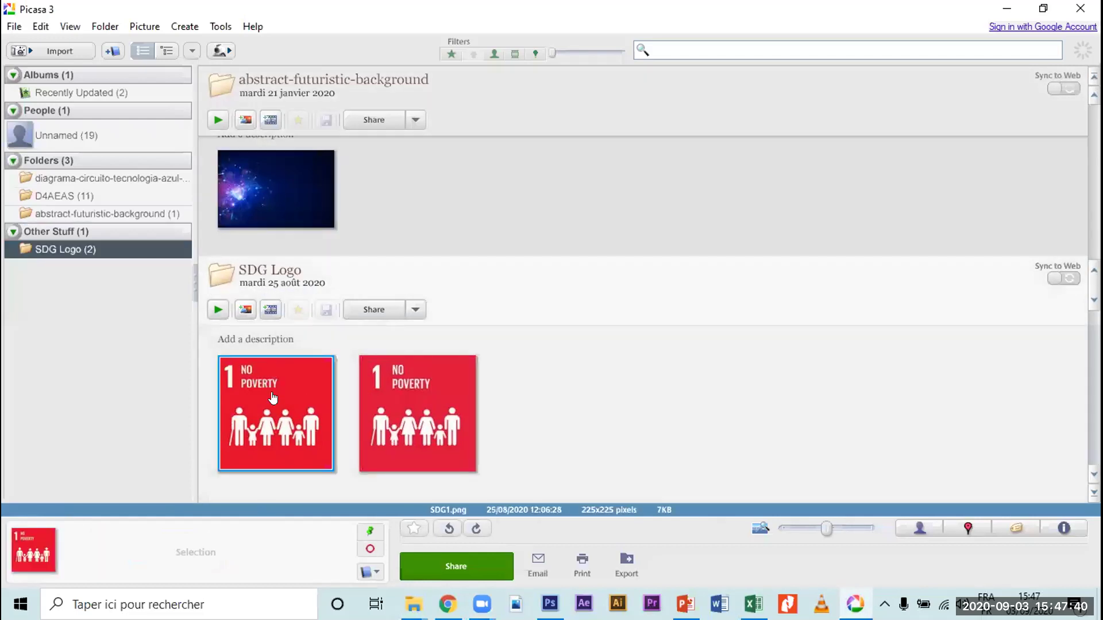
left_click(407, 409, "ctrl")
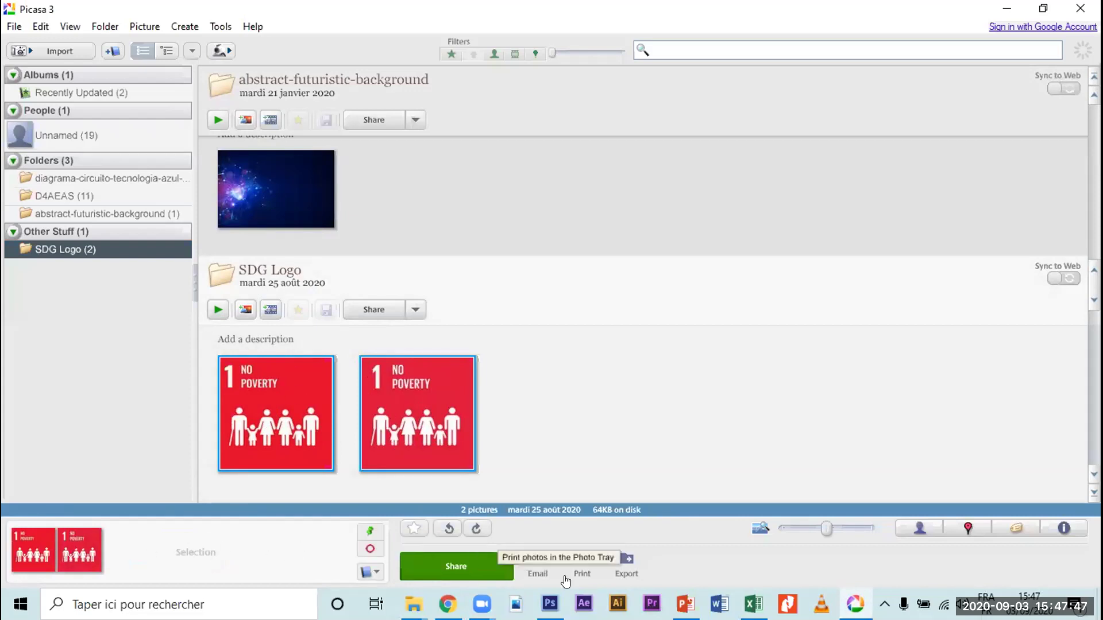
Step: Start exporting them with image quality lowered to 45, then cancel the export
left_click(626, 560)
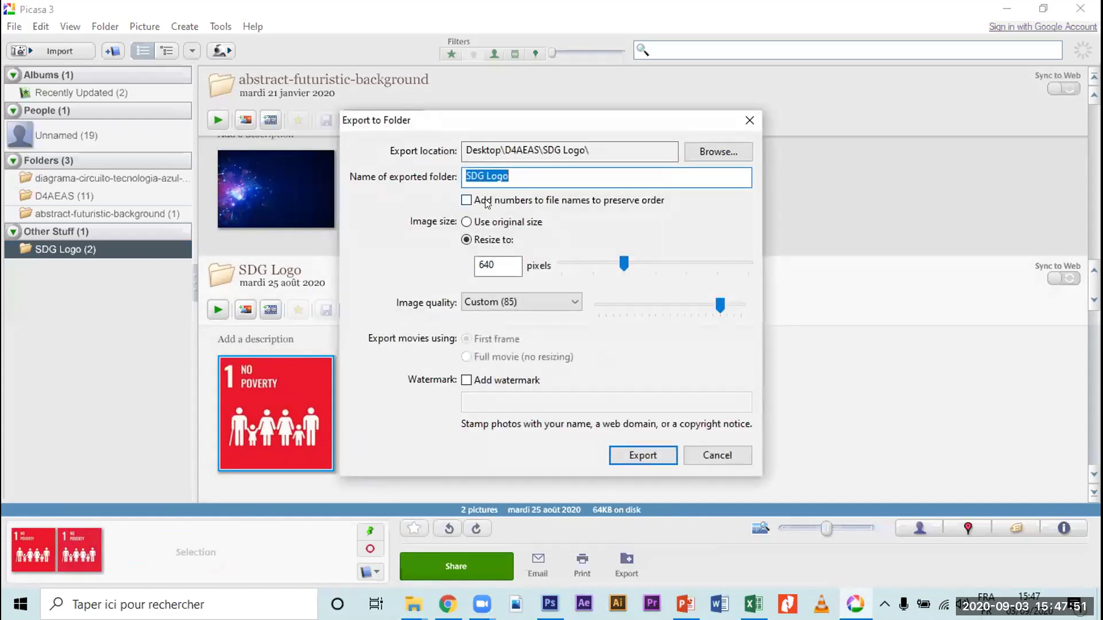
left_click(651, 303)
left_click(662, 305)
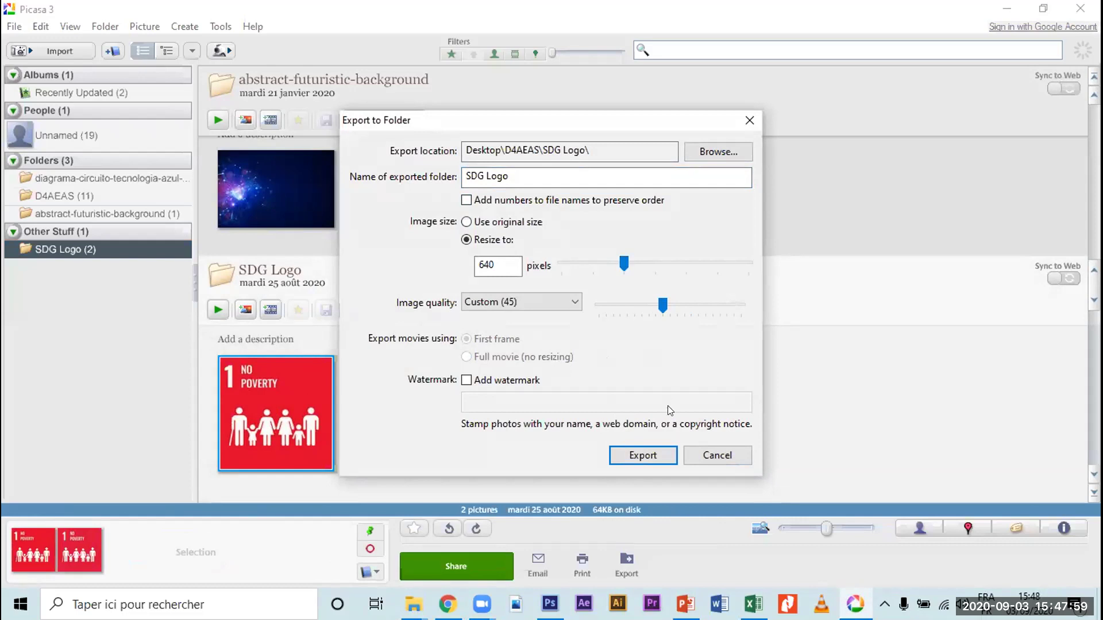
left_click(722, 457)
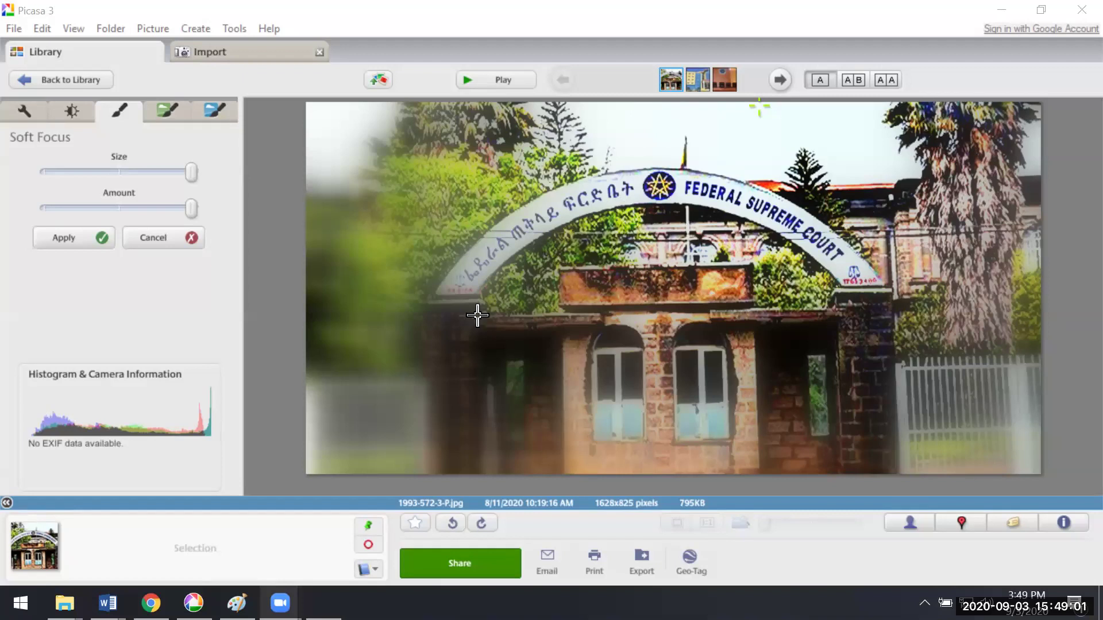
left_click(280, 603)
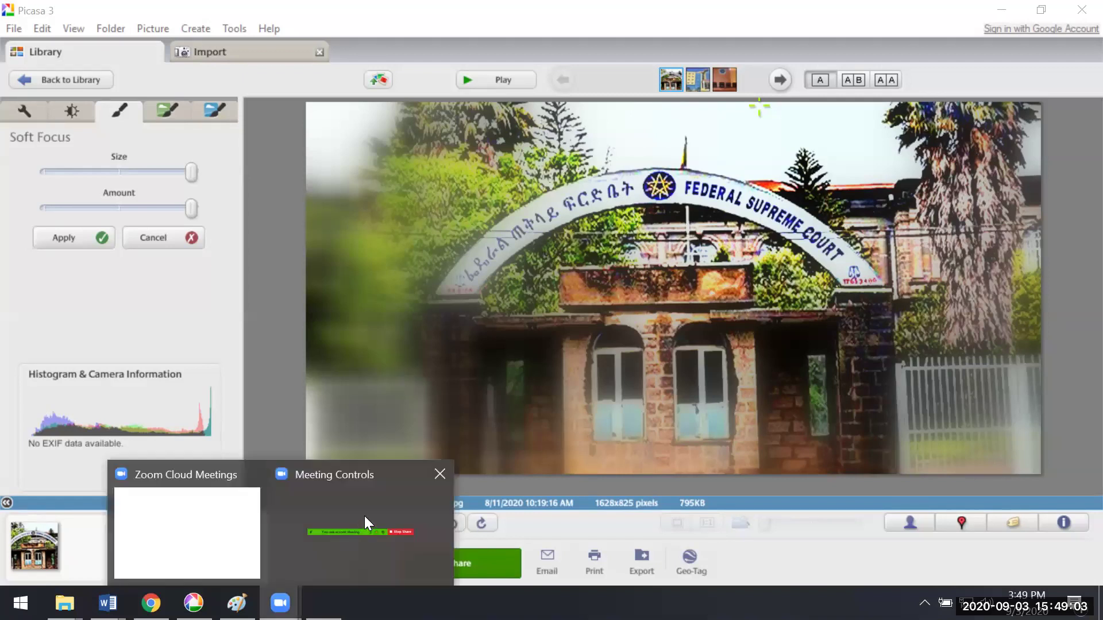
left_click(236, 541)
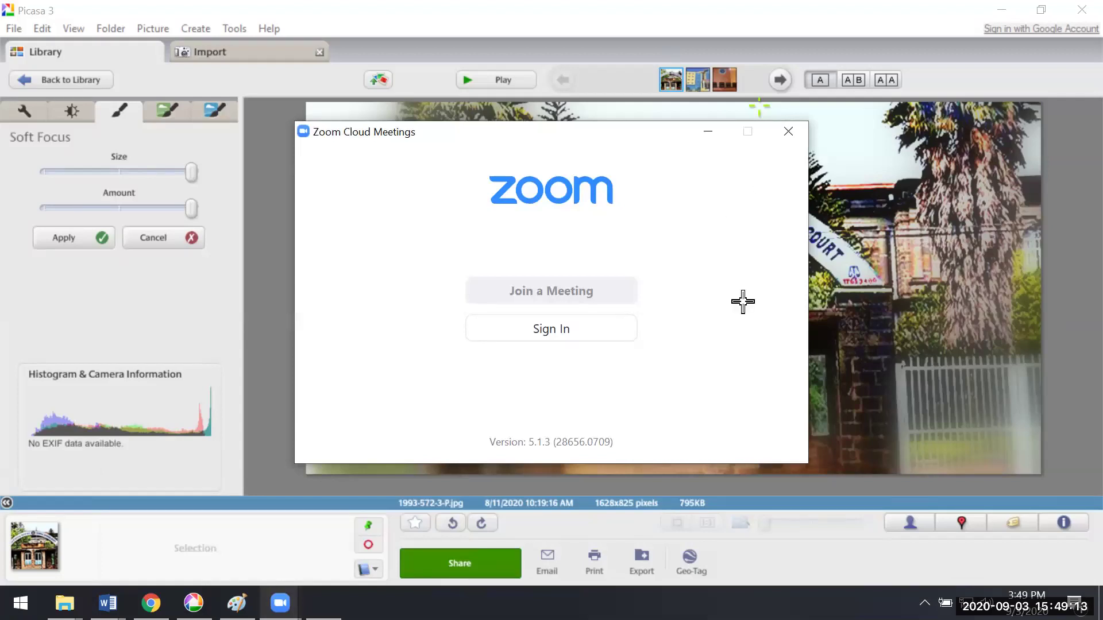
left_click(792, 361)
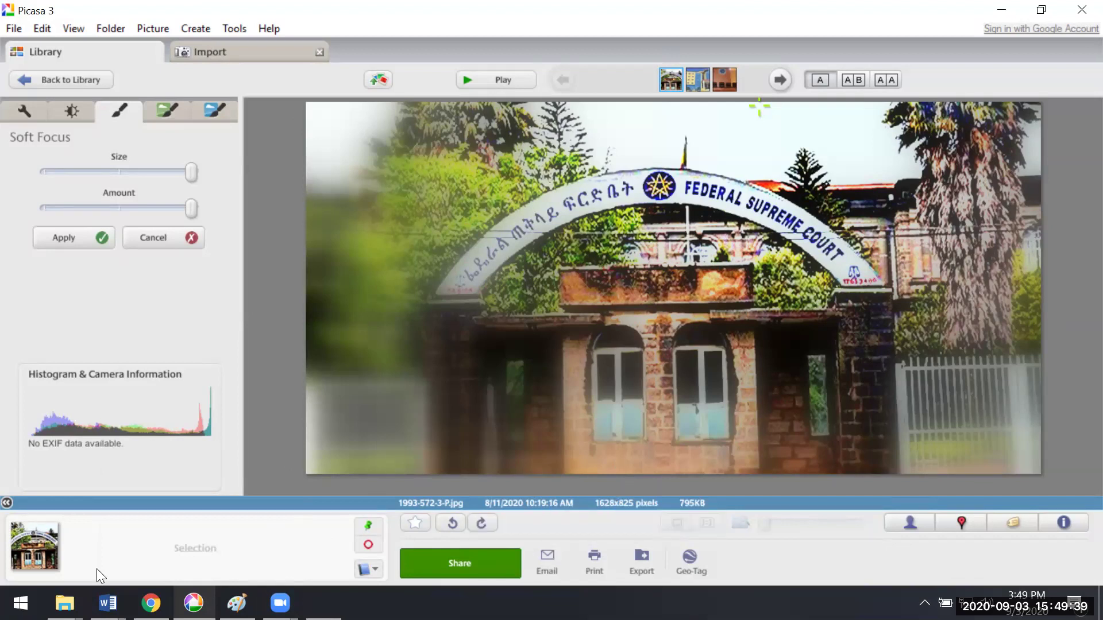
mouse_move(64, 603)
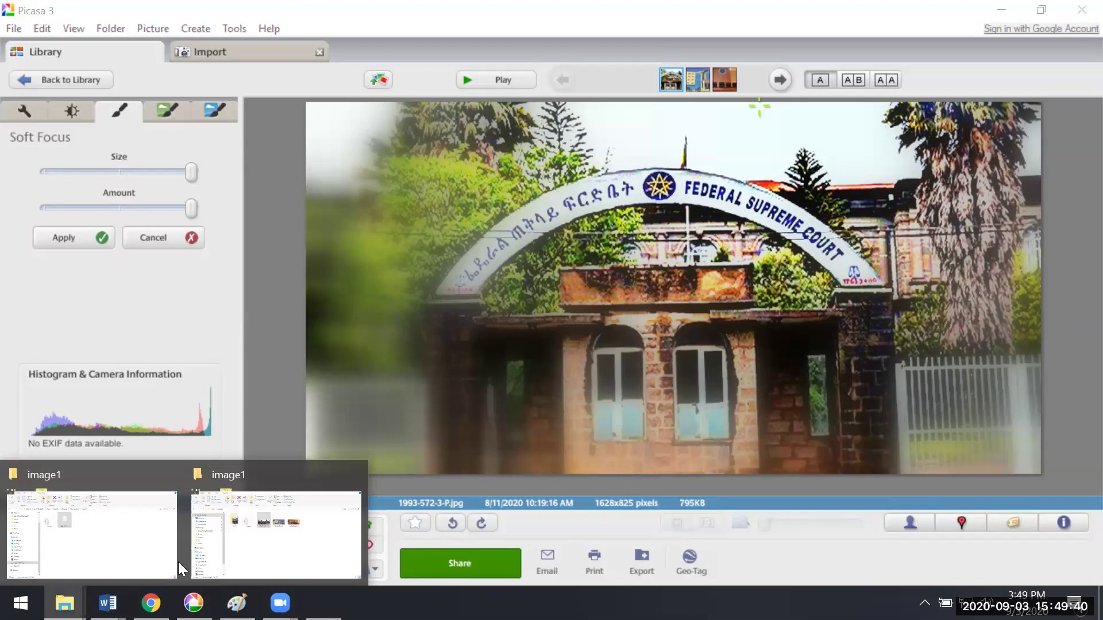
Step: Switch to the image1 folder window in Picassa_Exer
left_click(241, 549)
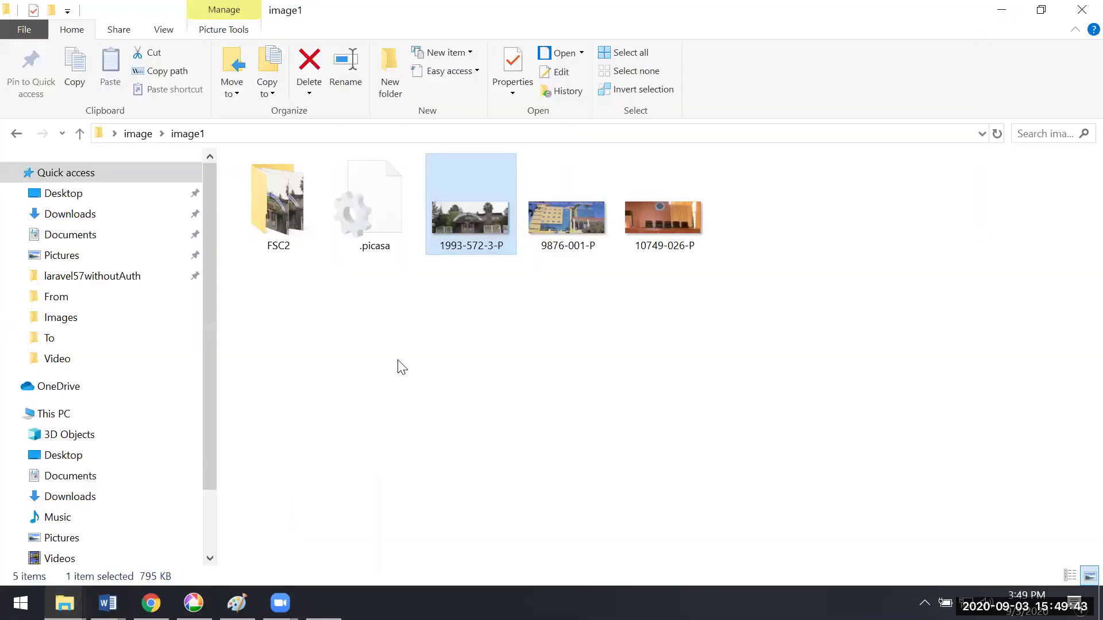
left_click(64, 603)
mouse_move(143, 534)
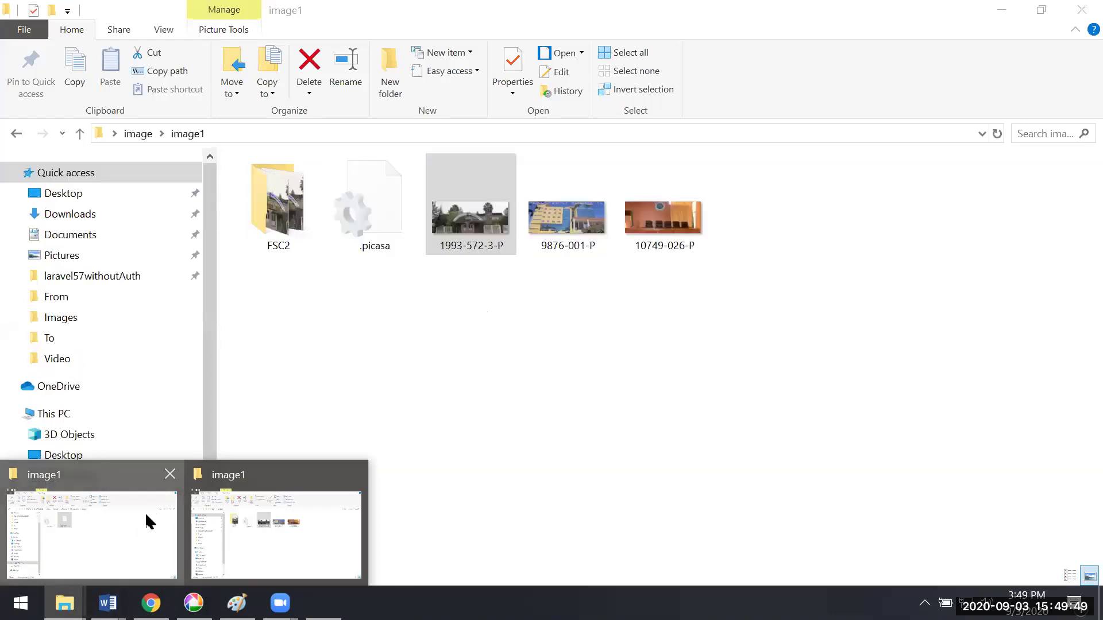
left_click(146, 522)
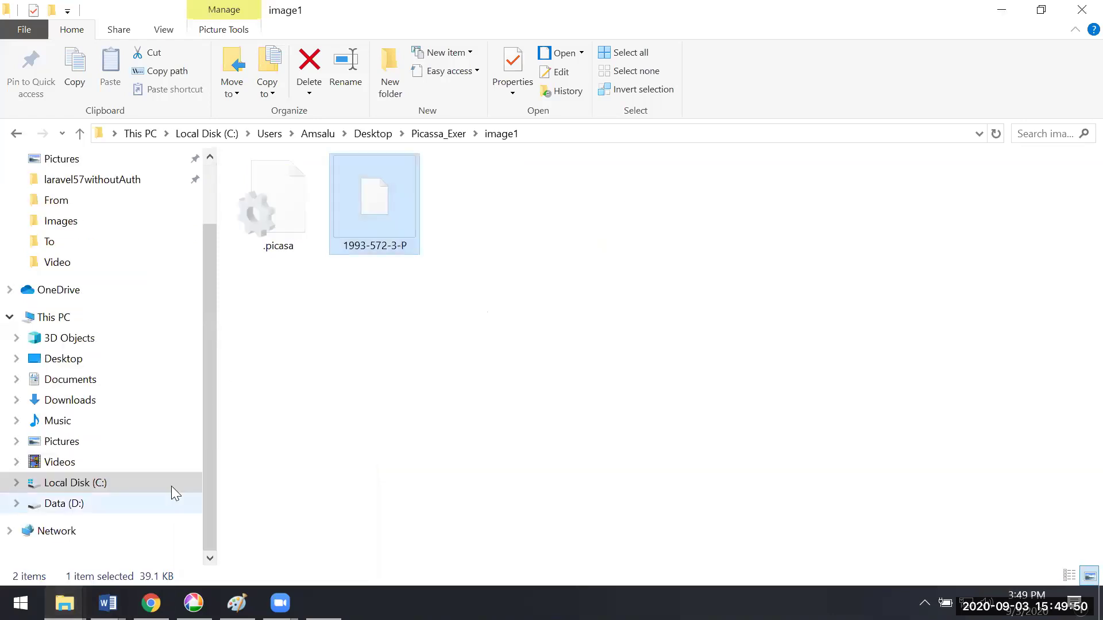
Step: Check the exported 1993-572-3-P file's properties, then open it in Photos
right_click(360, 221)
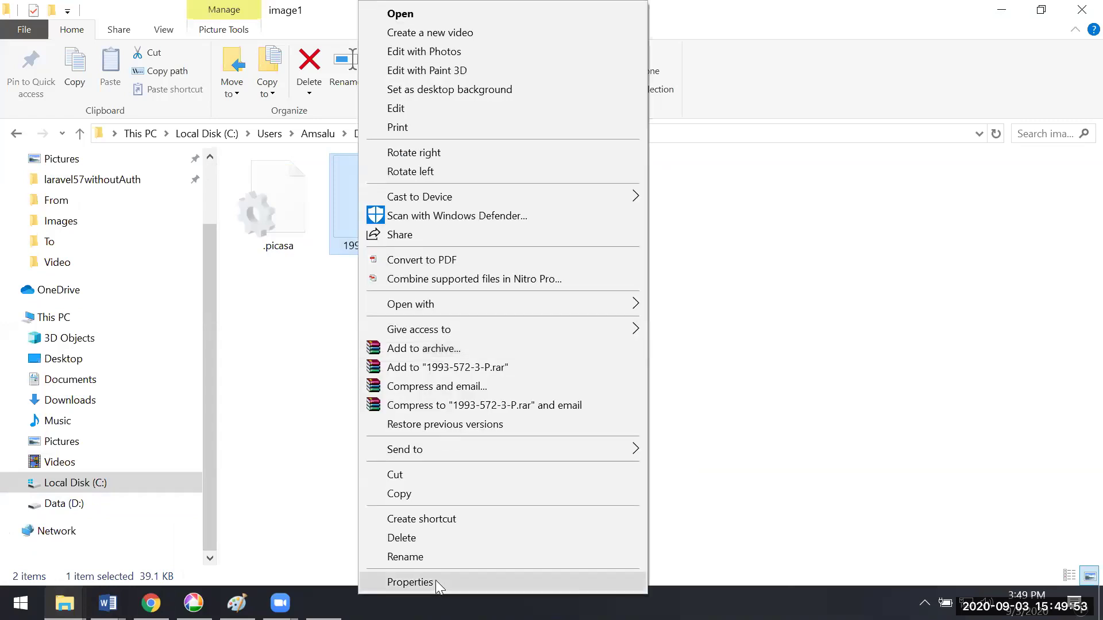
left_click(436, 583)
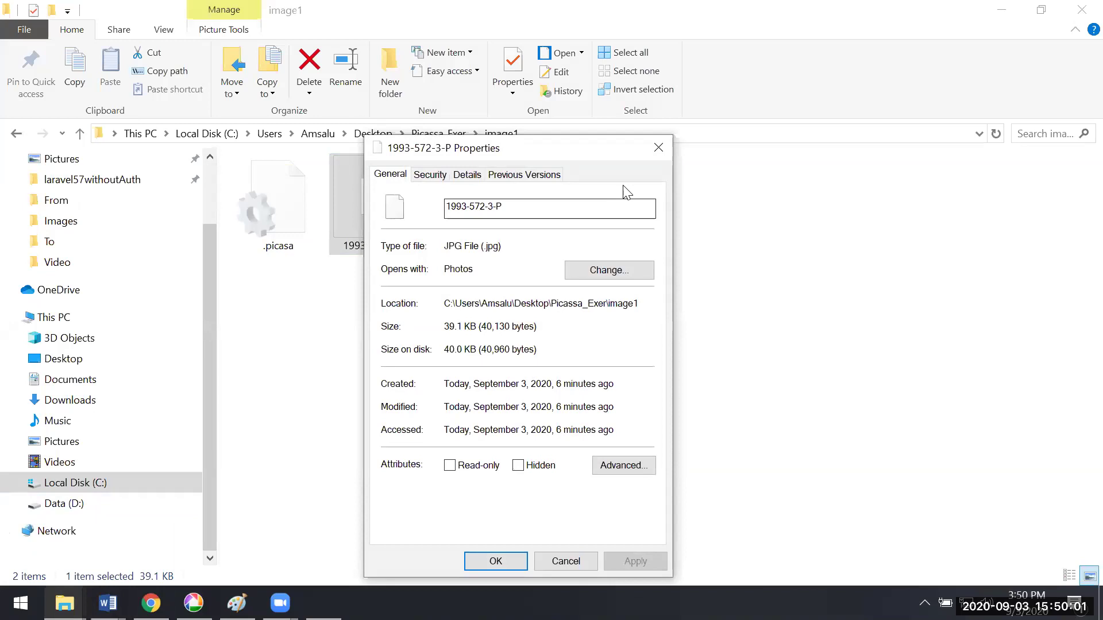
key("Escape")
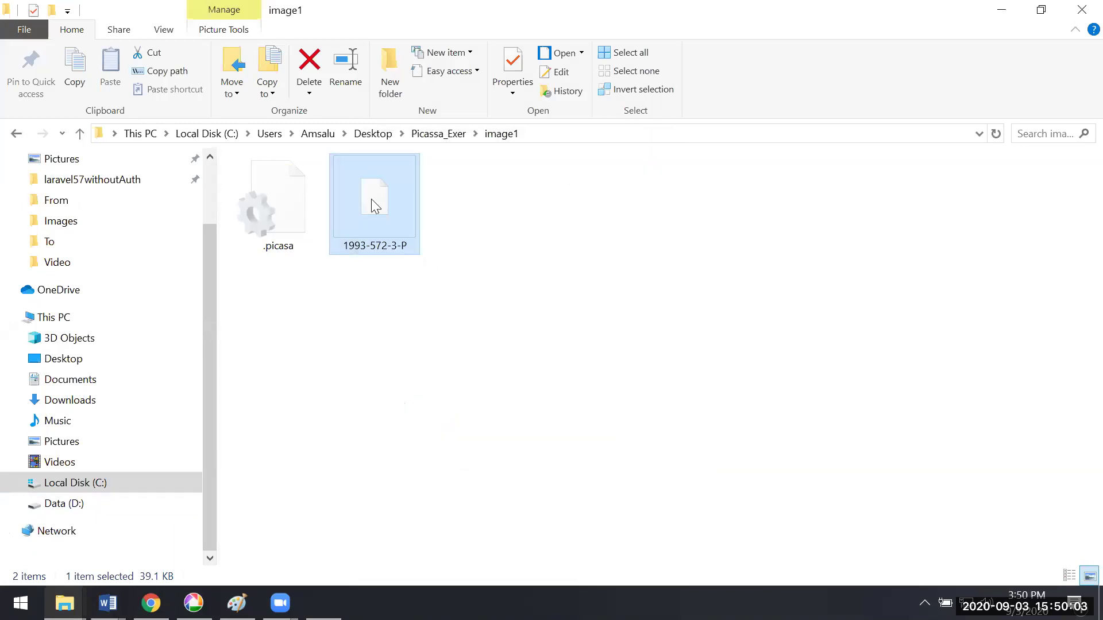
double_click(371, 200)
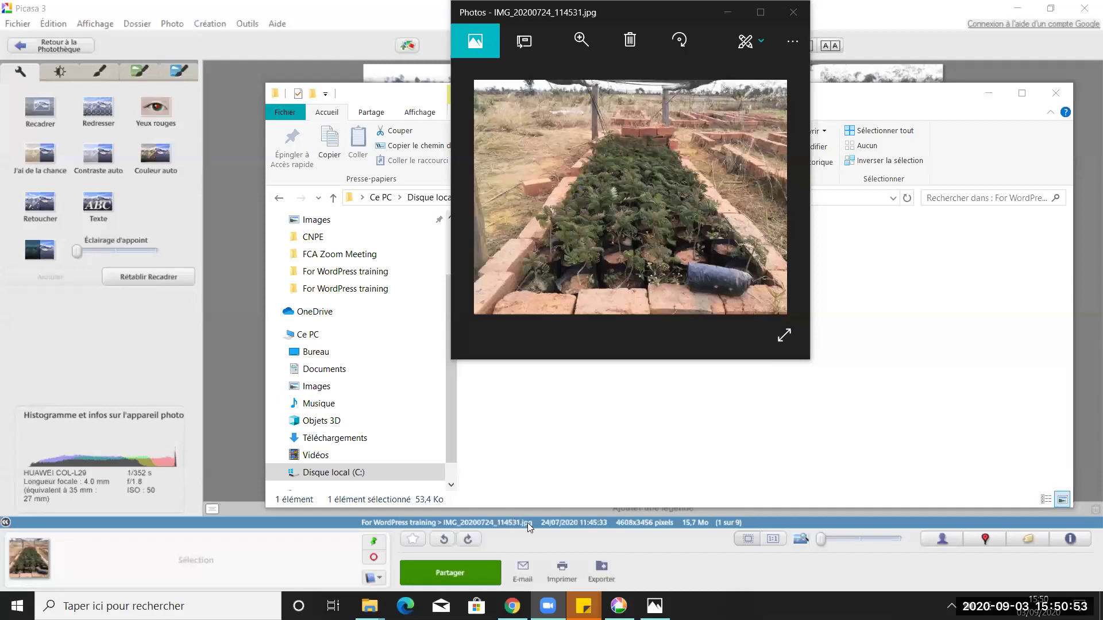
Step: Go to the desktop For WordPress training folder and select the original IMG_20200724_114531
left_click(632, 474)
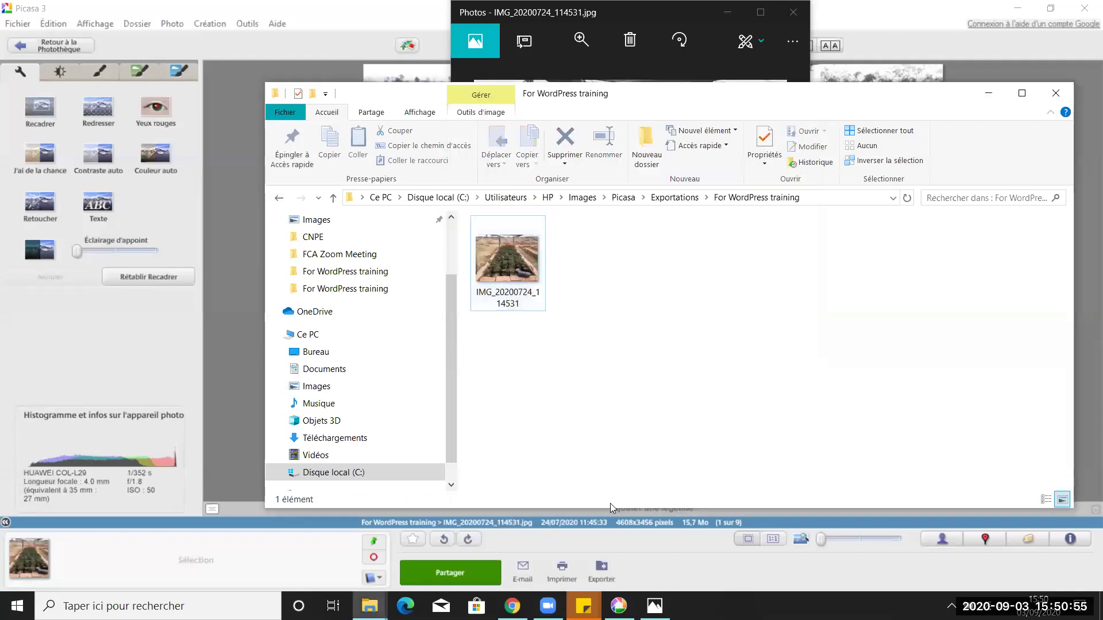
mouse_move(508, 303)
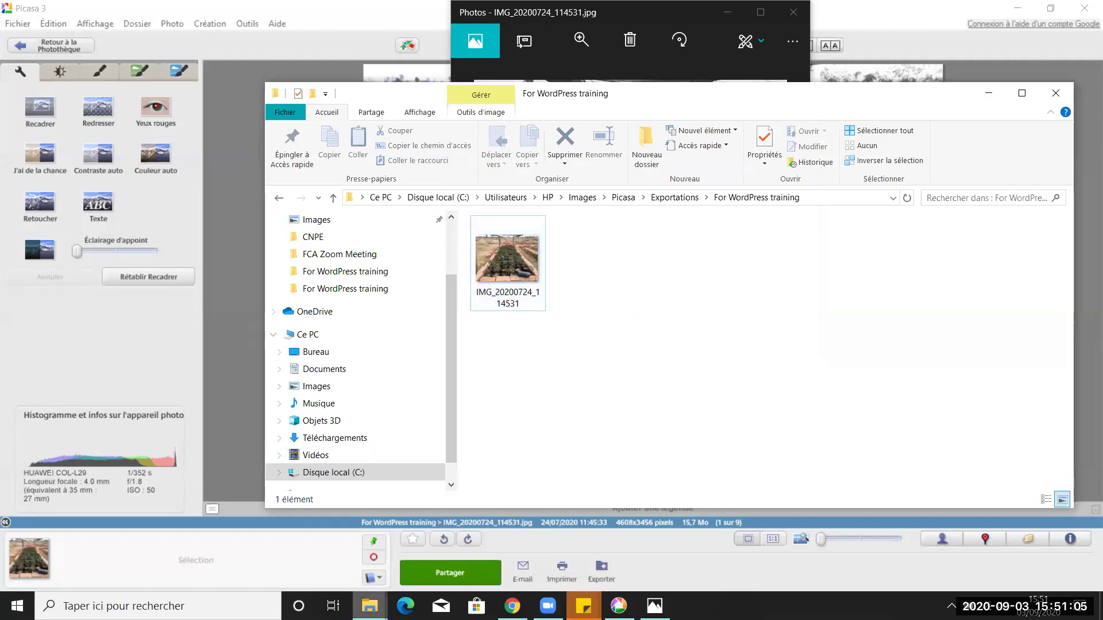
left_click(369, 606)
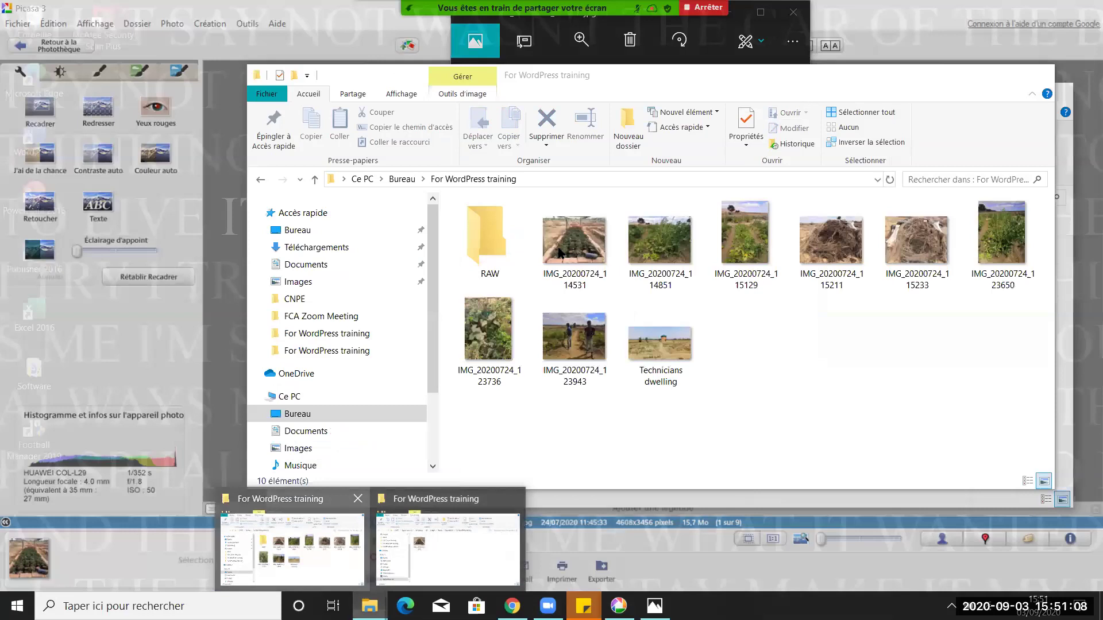
left_click(293, 549)
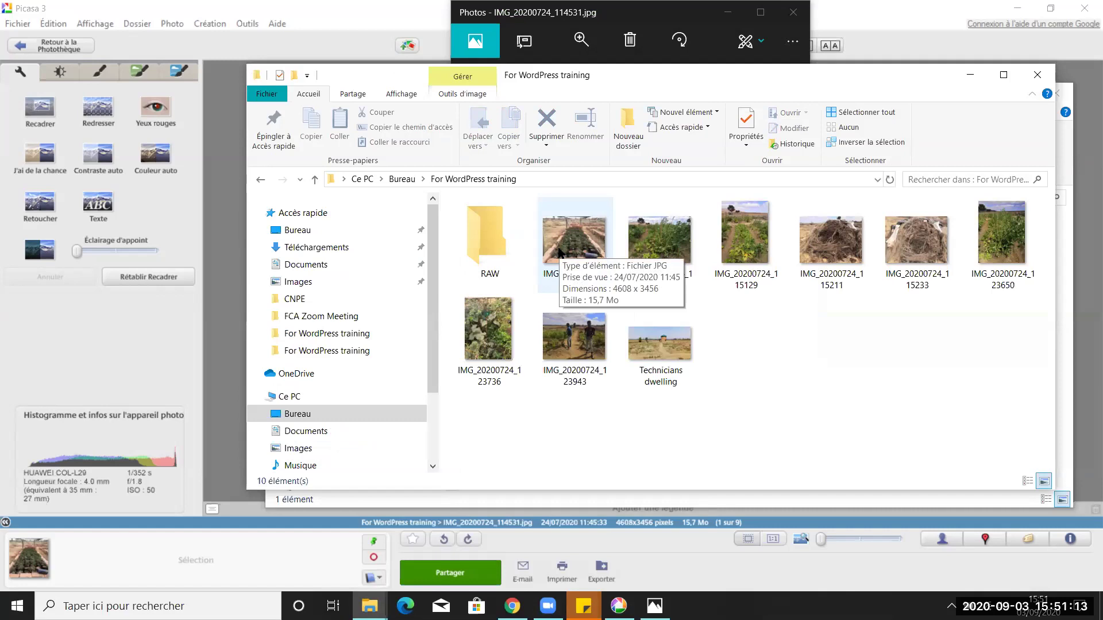
left_click(560, 253)
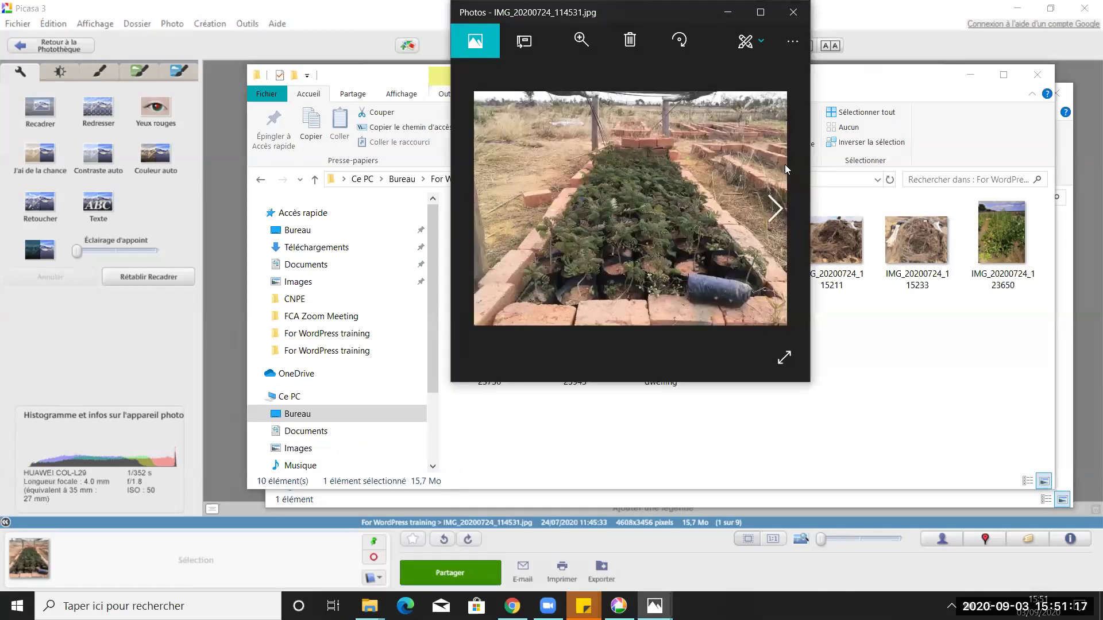
Step: Move the Photos window aside to uncover the files, then close it
left_click(369, 606)
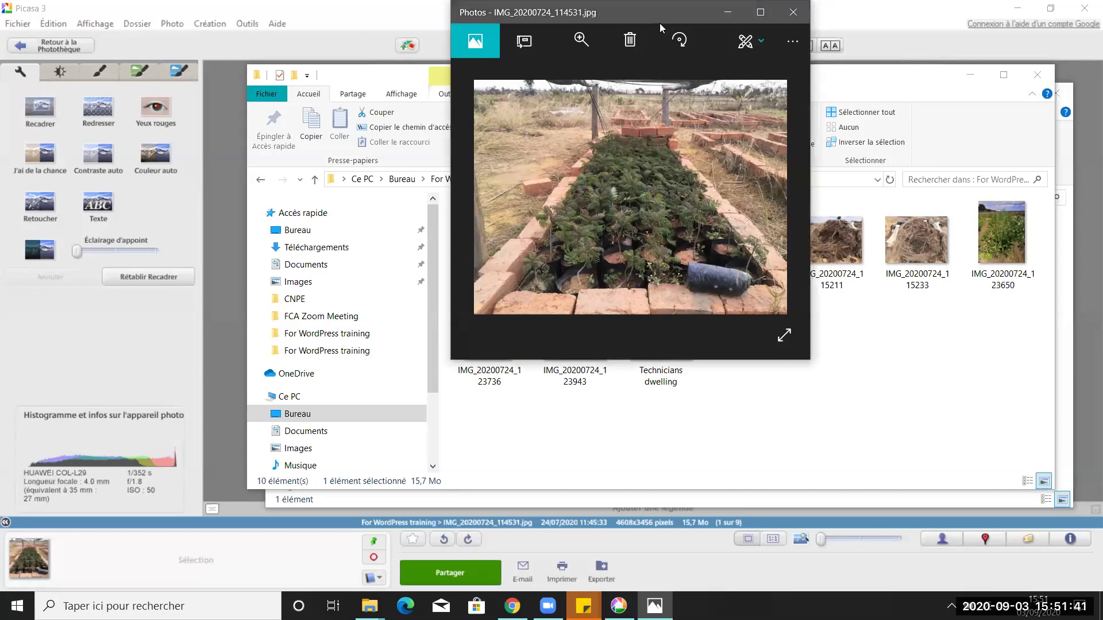
left_click_drag(543, 16, 691, 224)
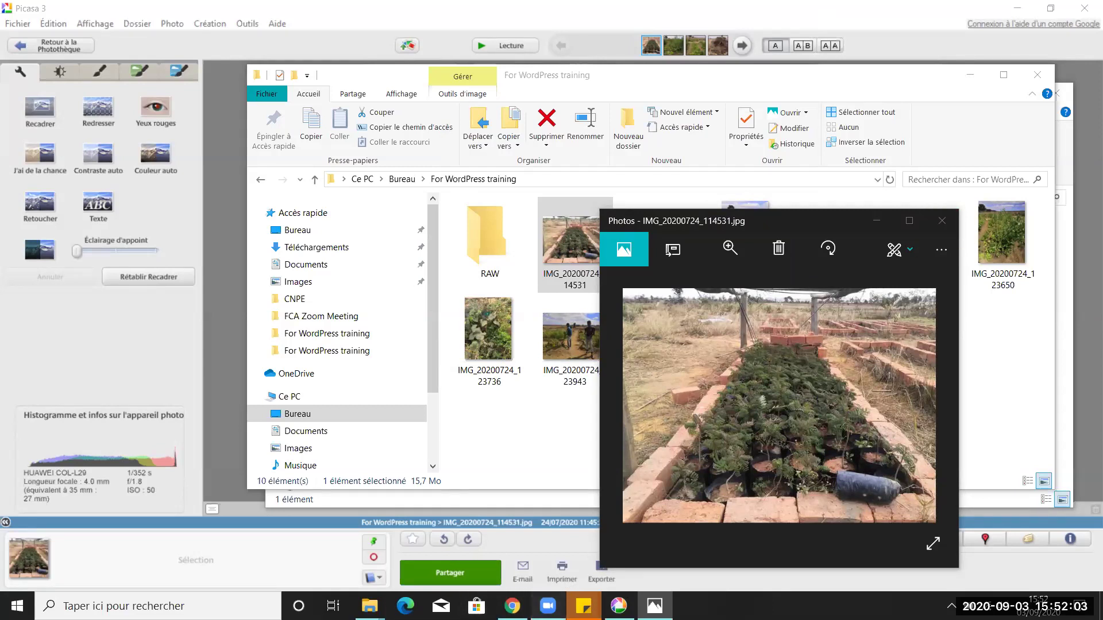
left_click(941, 221)
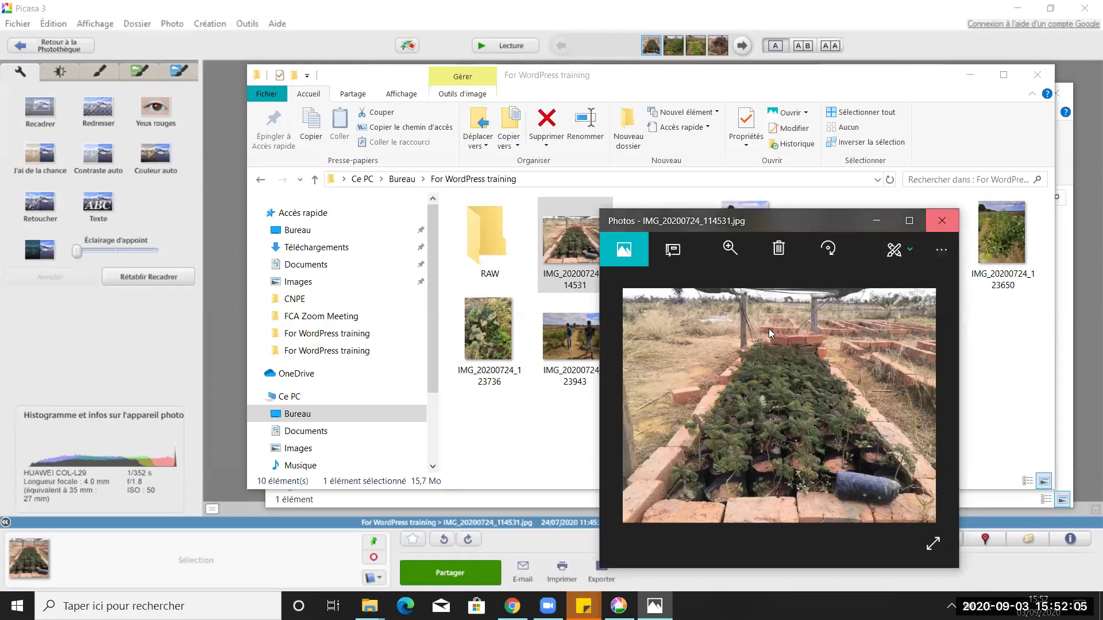
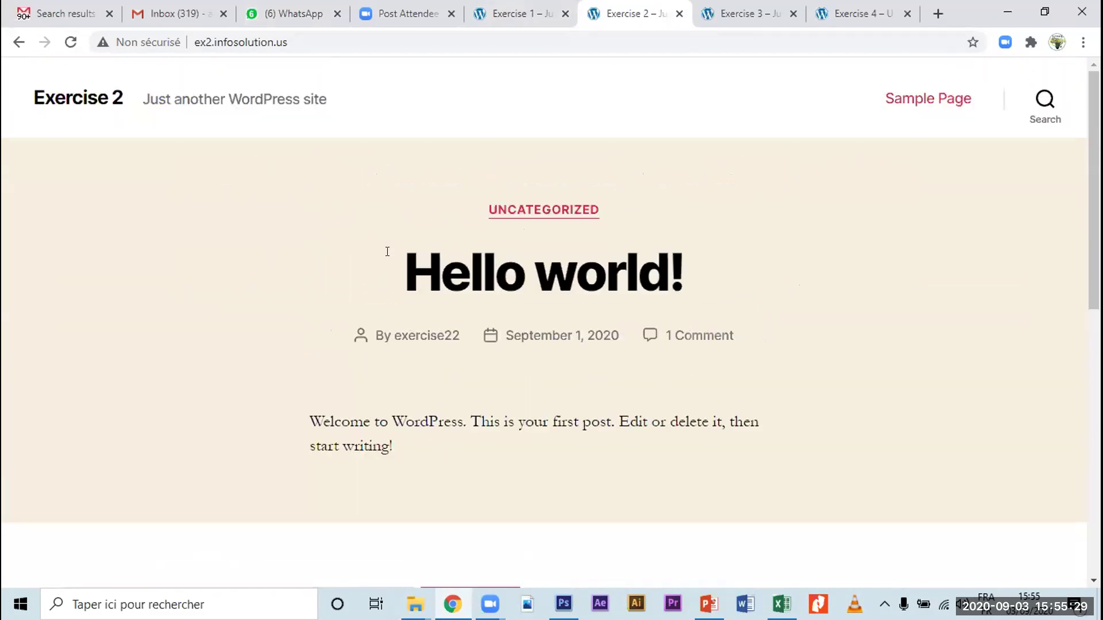
Step: Reload the Exercise 2 site and scroll through its Hello world post, sidebar and footer widgets
scroll(389, 252, "down", 10)
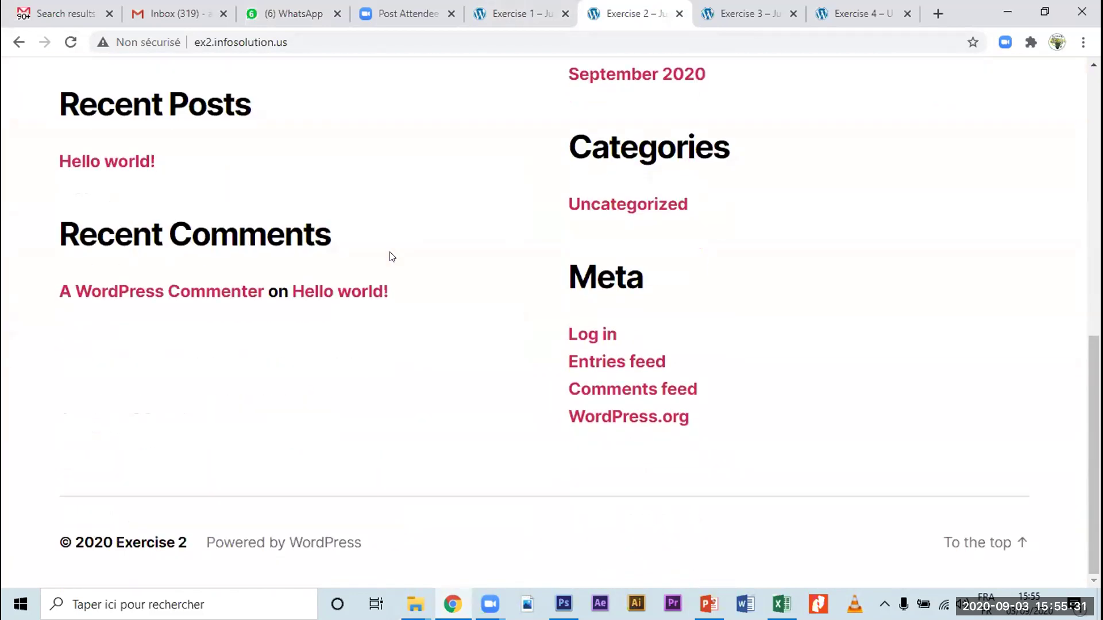
scroll(394, 256, "up", 10)
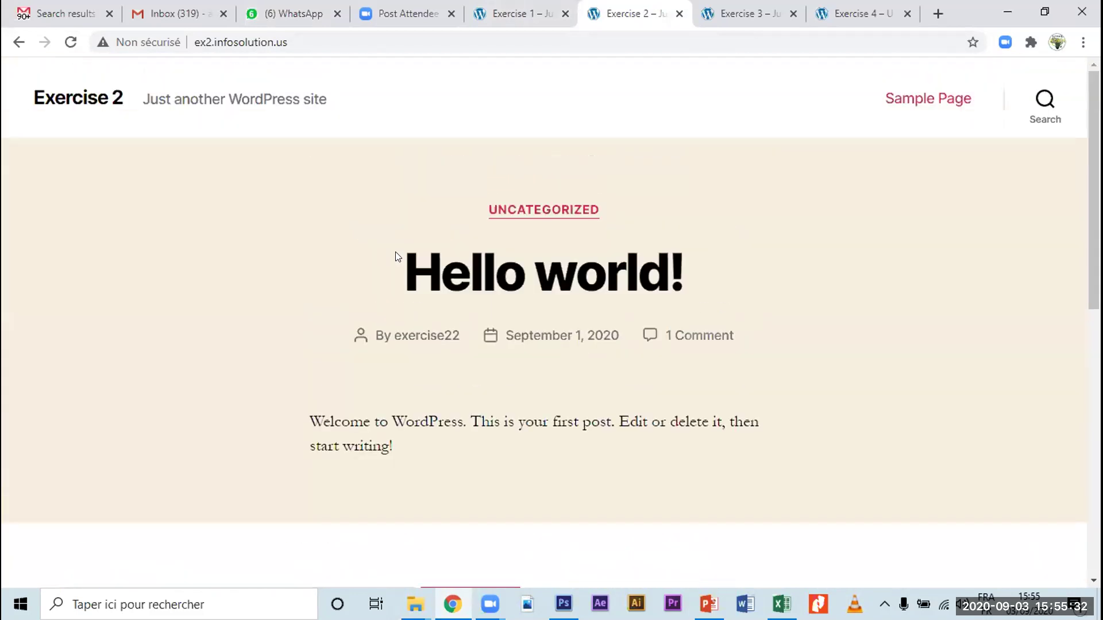
left_click(70, 42)
scroll(801, 257, "down", 5)
scroll(802, 263, "down", 5)
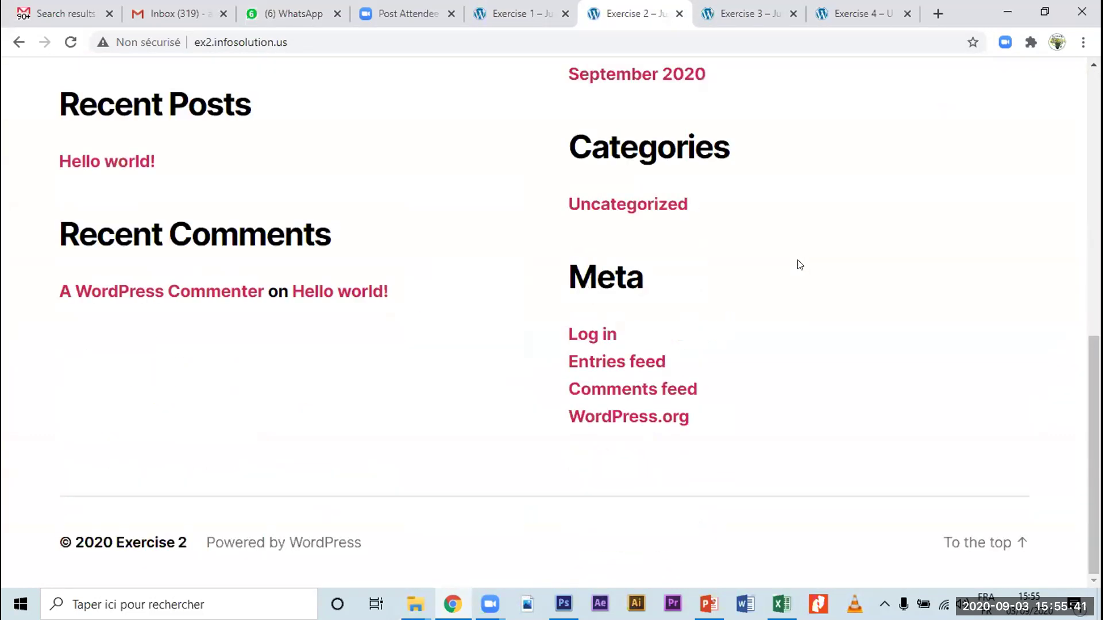
scroll(800, 265, "up", 15)
Step: Reload the Exercise 3 site and scroll through its front page
left_click(746, 13)
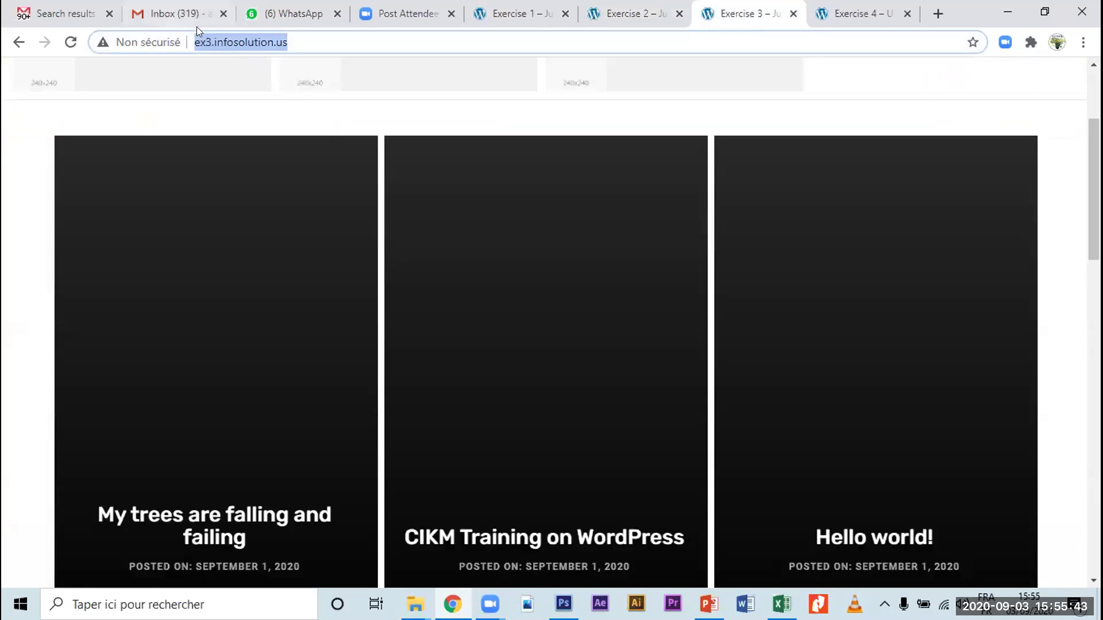
left_click(71, 42)
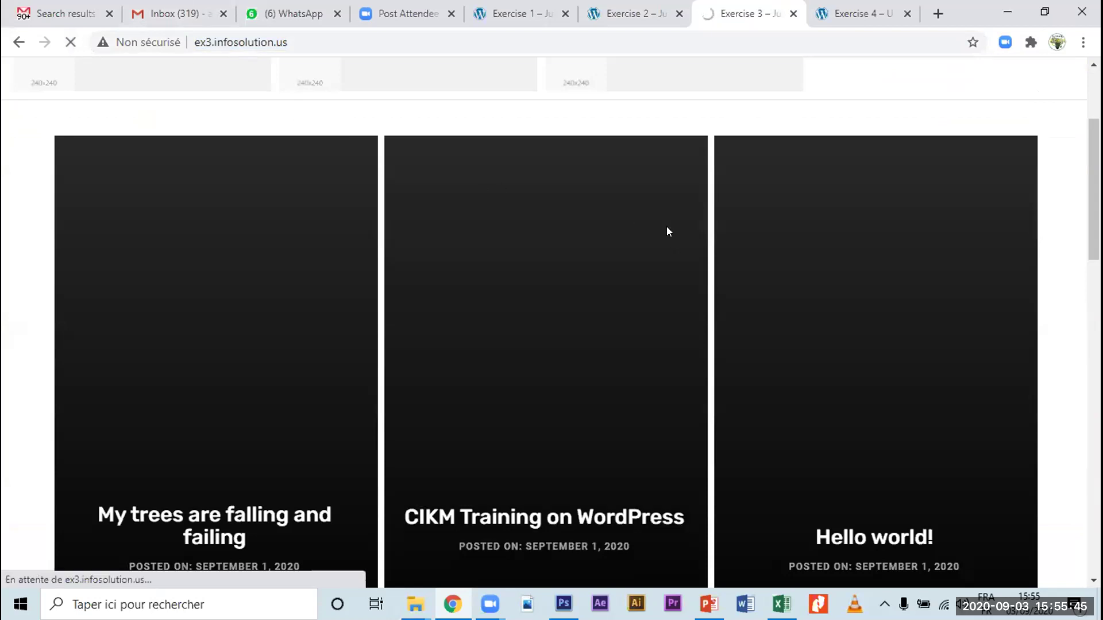
scroll(666, 235, "down", 1)
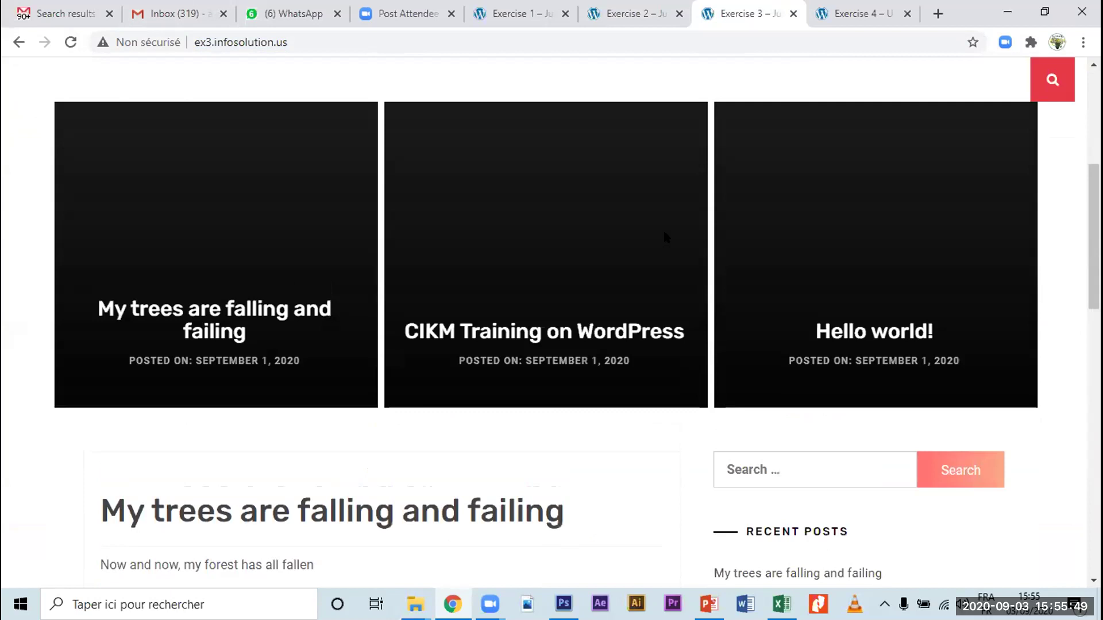
scroll(664, 235, "down", 6)
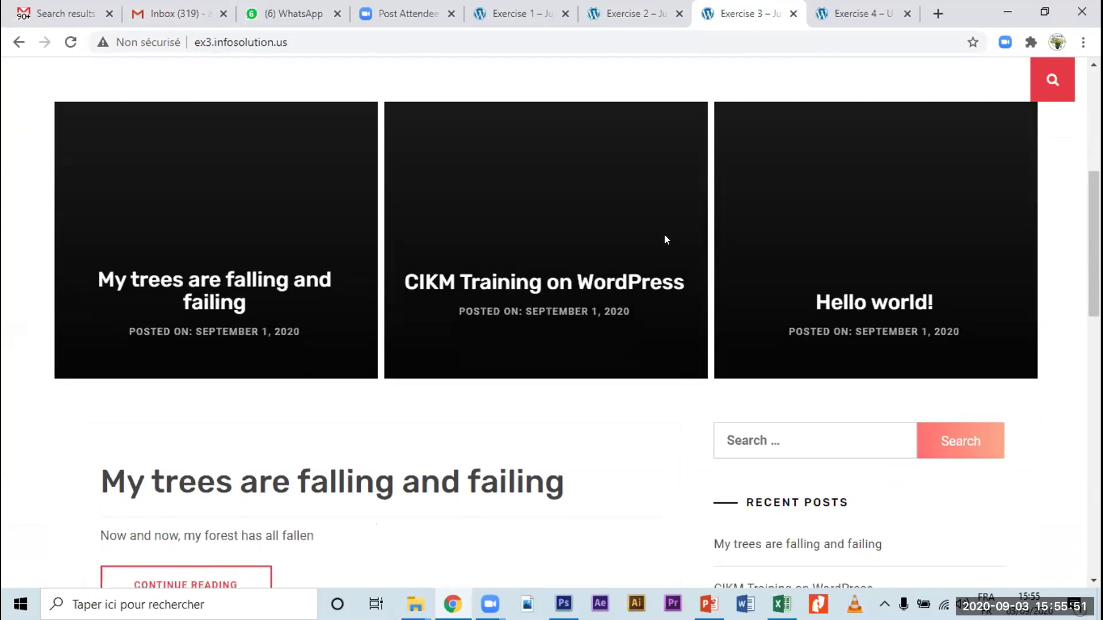
scroll(666, 240, "down", 5)
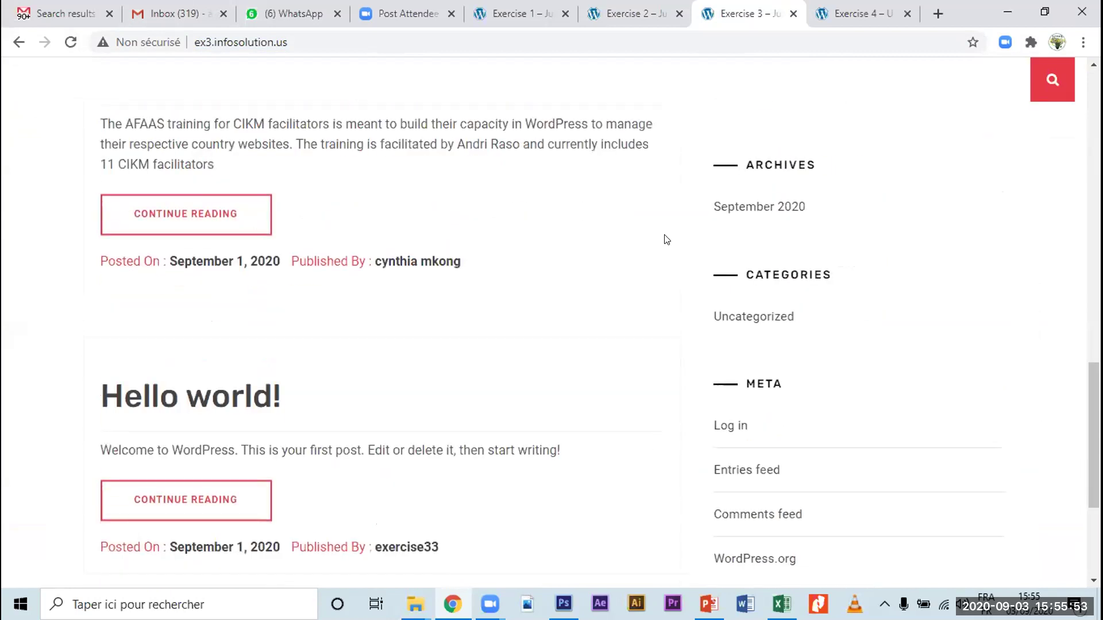
scroll(666, 239, "down", 1)
scroll(667, 240, "up", 7)
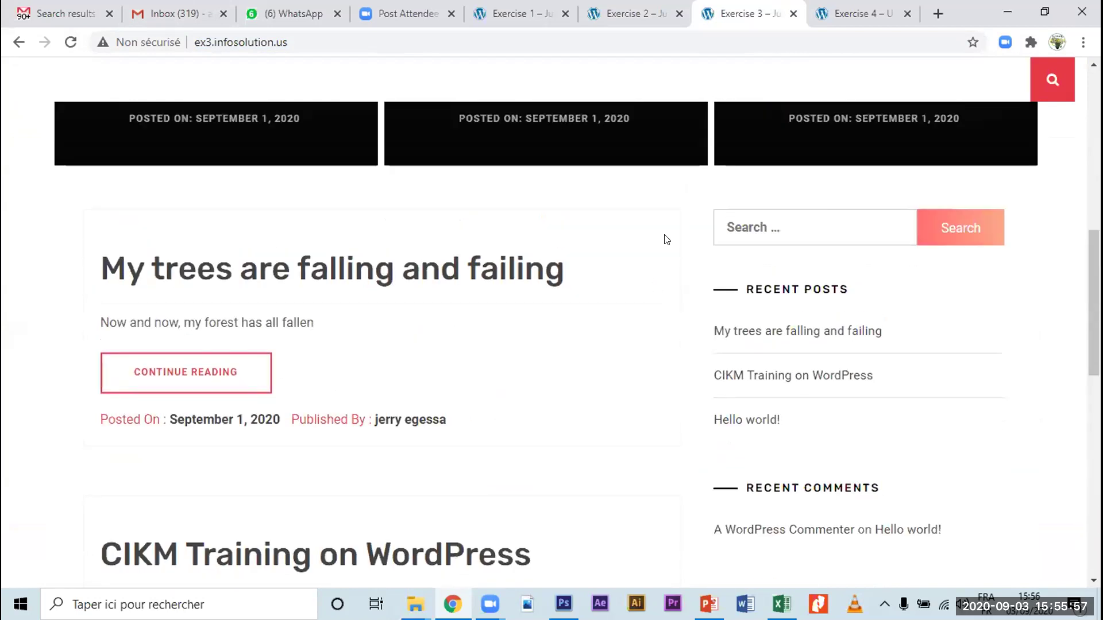
scroll(667, 240, "up", 6)
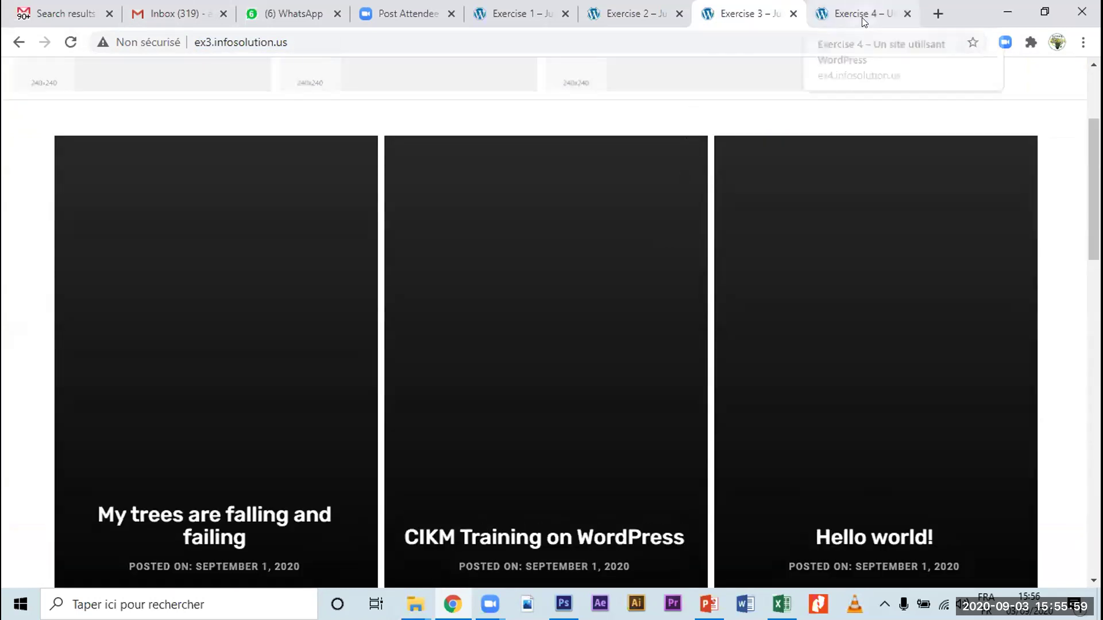
Step: Reload the Exercise 4 site, review its posts, and return to the top
left_click(861, 16)
scroll(448, 330, "up", 20)
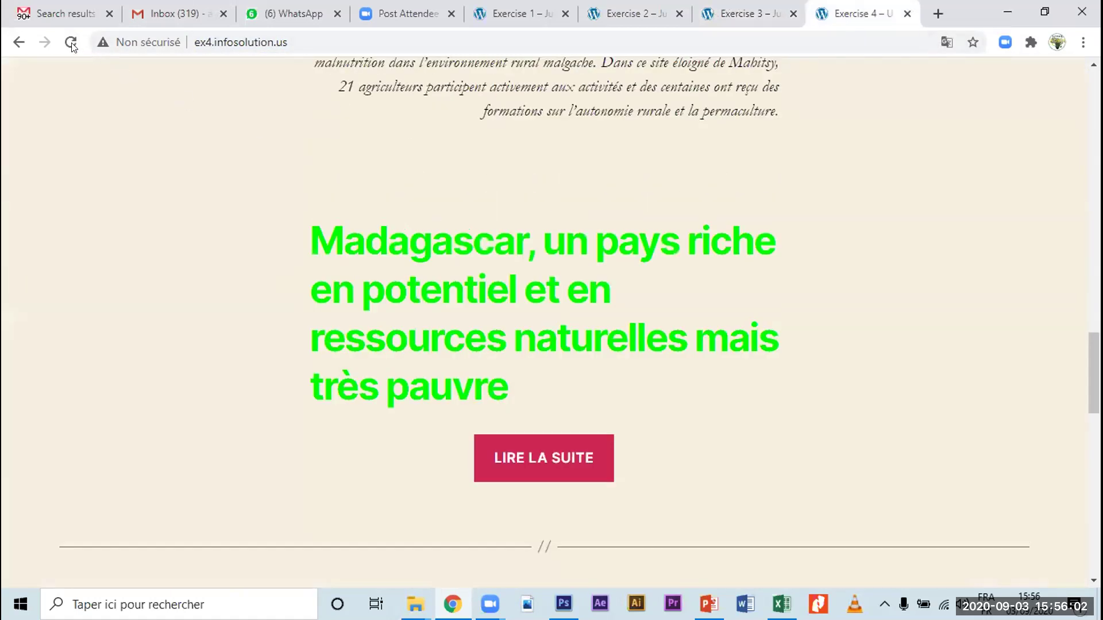
left_click(70, 42)
scroll(98, 73, "up", 10)
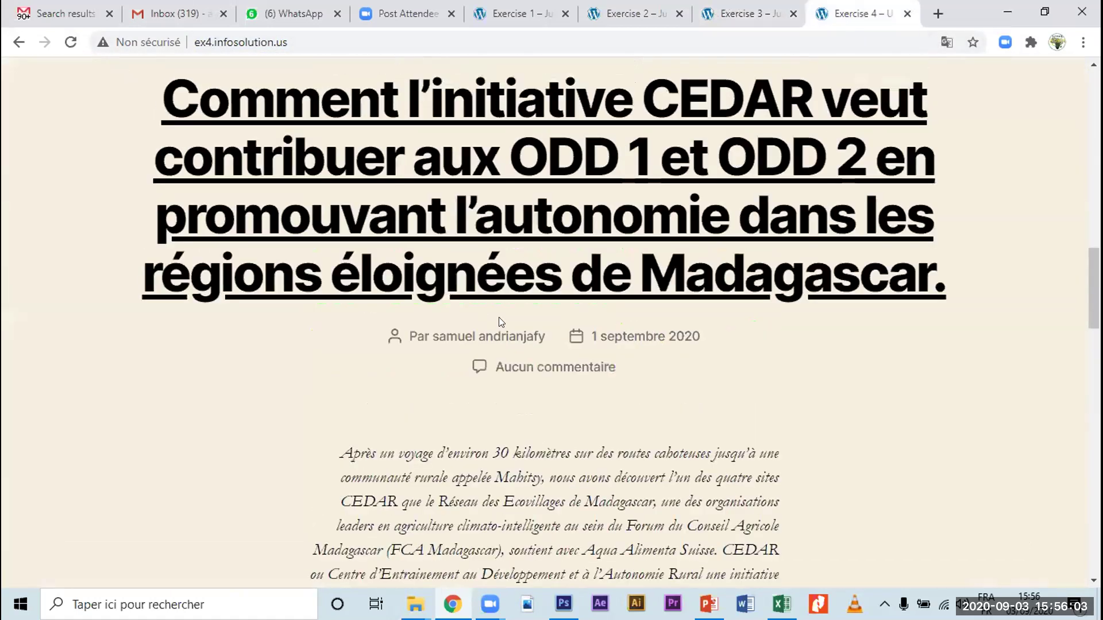
scroll(498, 317, "up", 15)
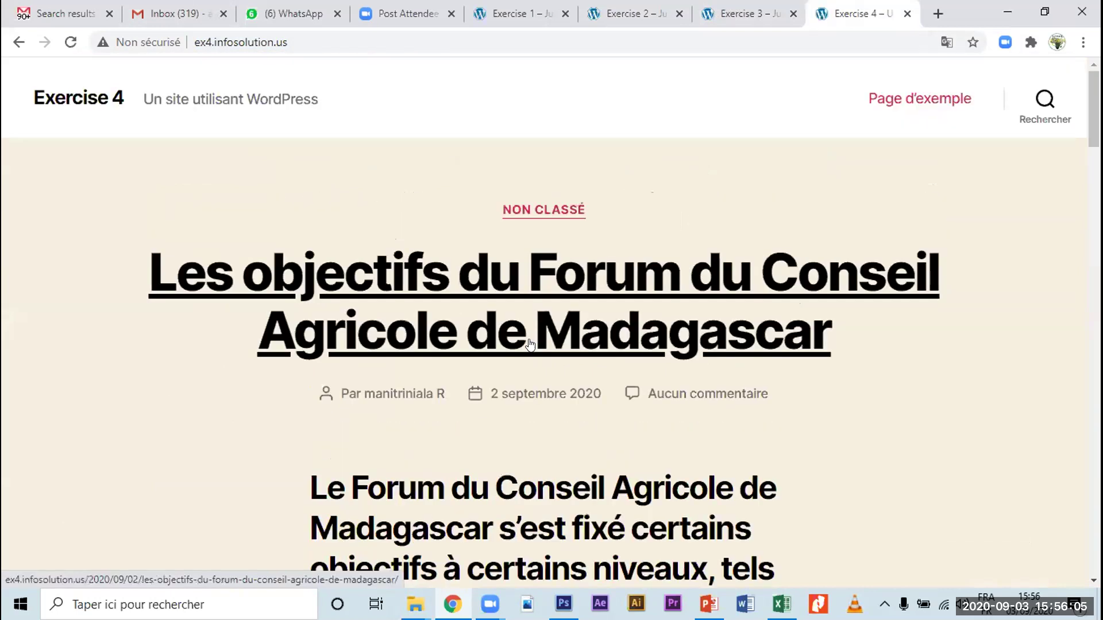
scroll(530, 345, "down", 4)
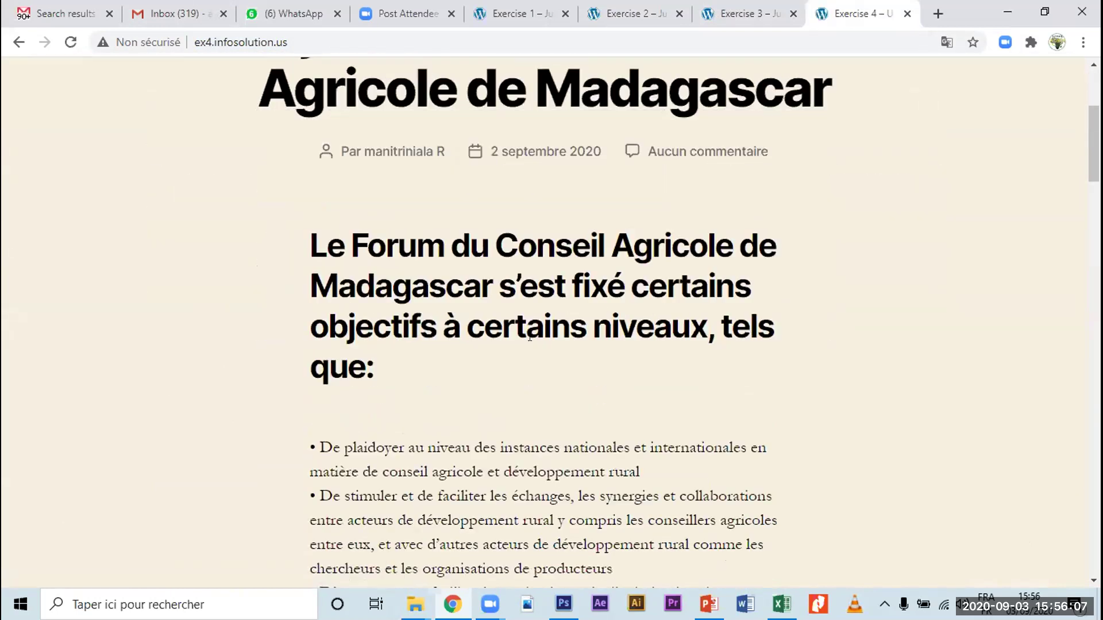
scroll(529, 339, "down", 12)
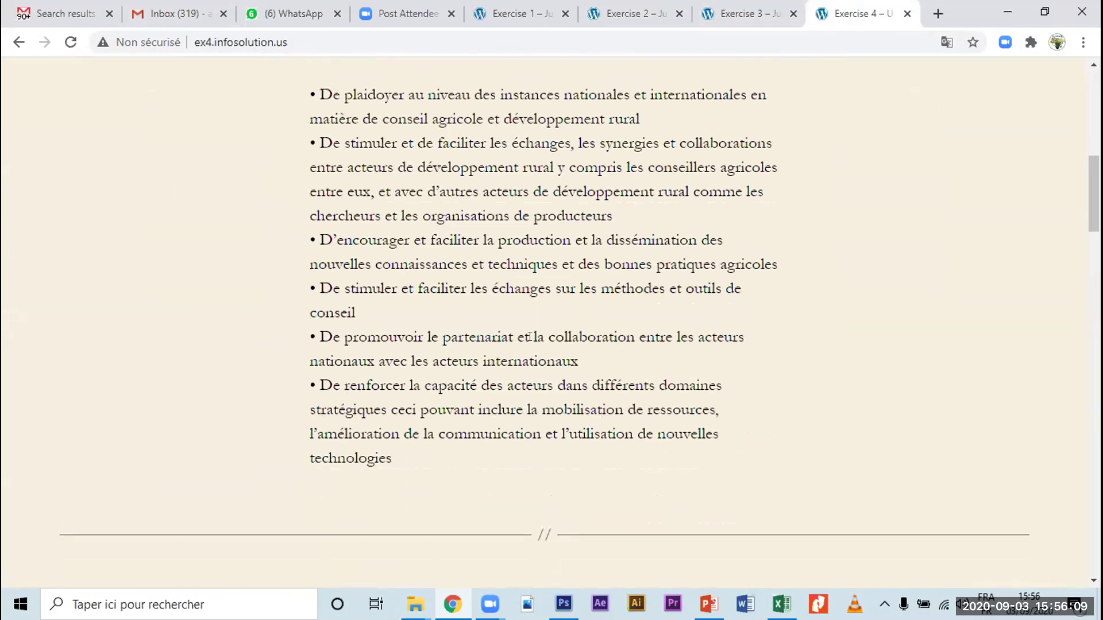
scroll(530, 343, "down", 10)
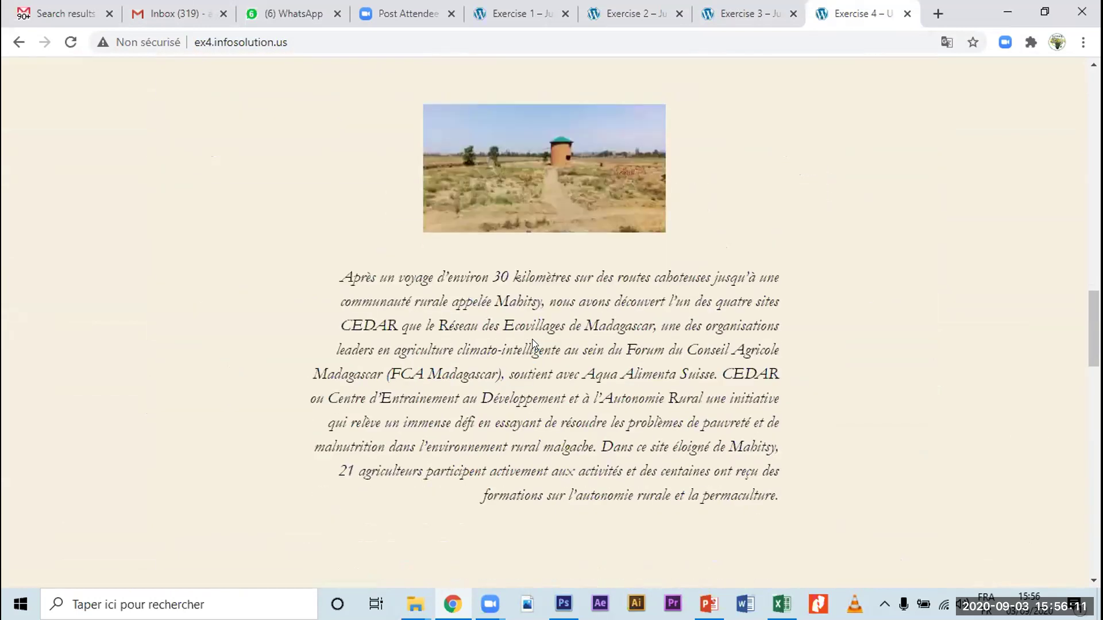
scroll(532, 339, "up", 5)
scroll(532, 339, "down", 9)
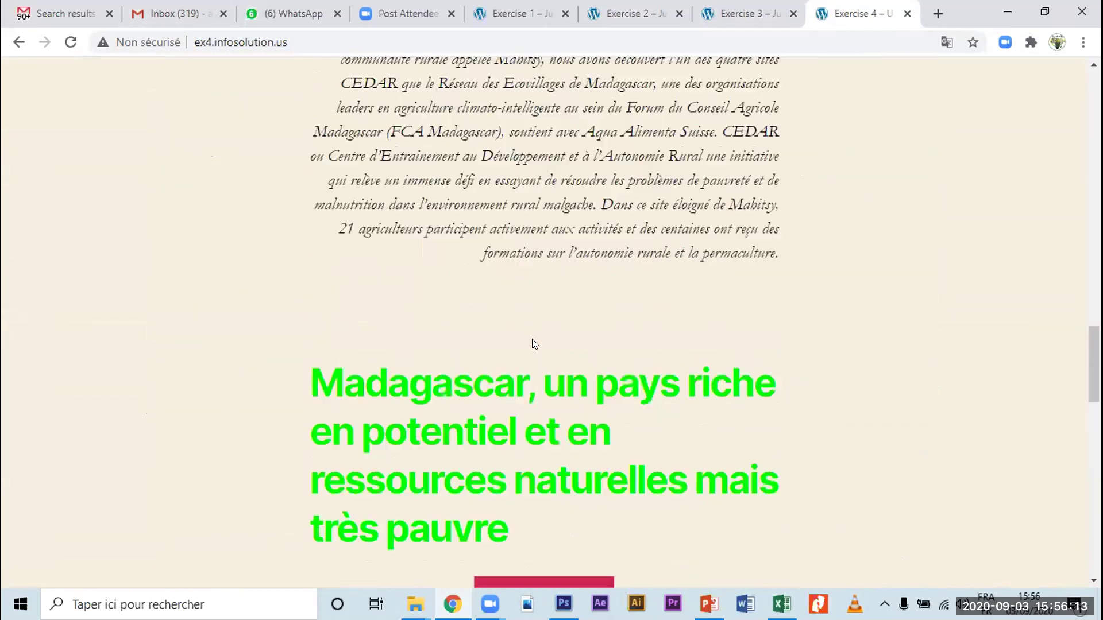
scroll(532, 342, "down", 8)
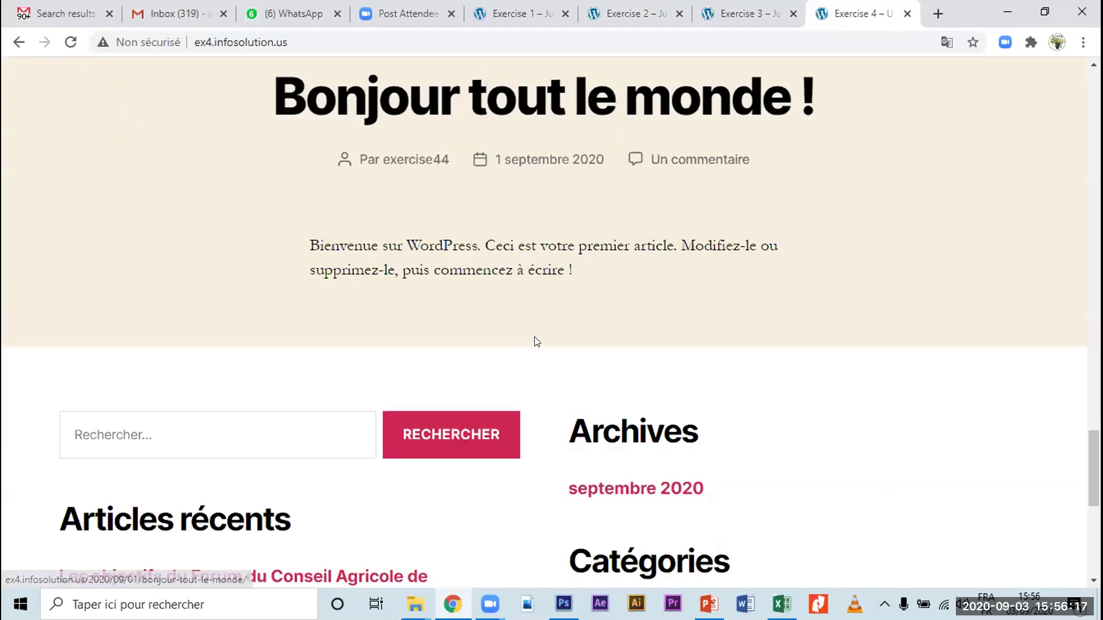
scroll(534, 343, "down", 6)
scroll(549, 339, "up", 12)
scroll(552, 335, "up", 18)
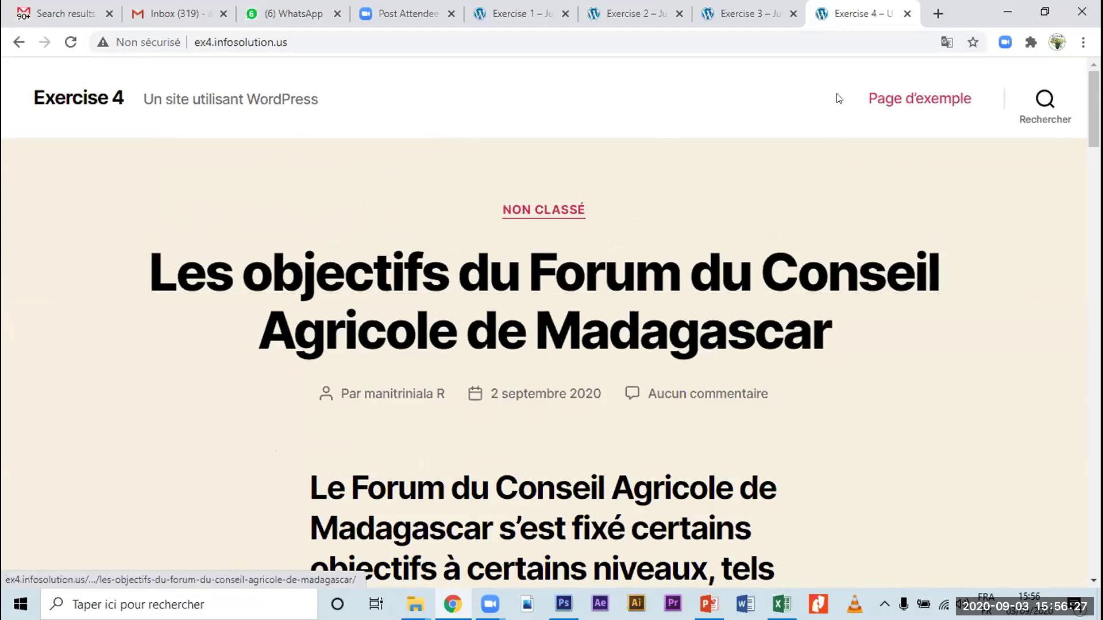
Step: Switch to the Exercise 1 site's front page and select its address bar URL
left_click(801, 19)
left_click(632, 16)
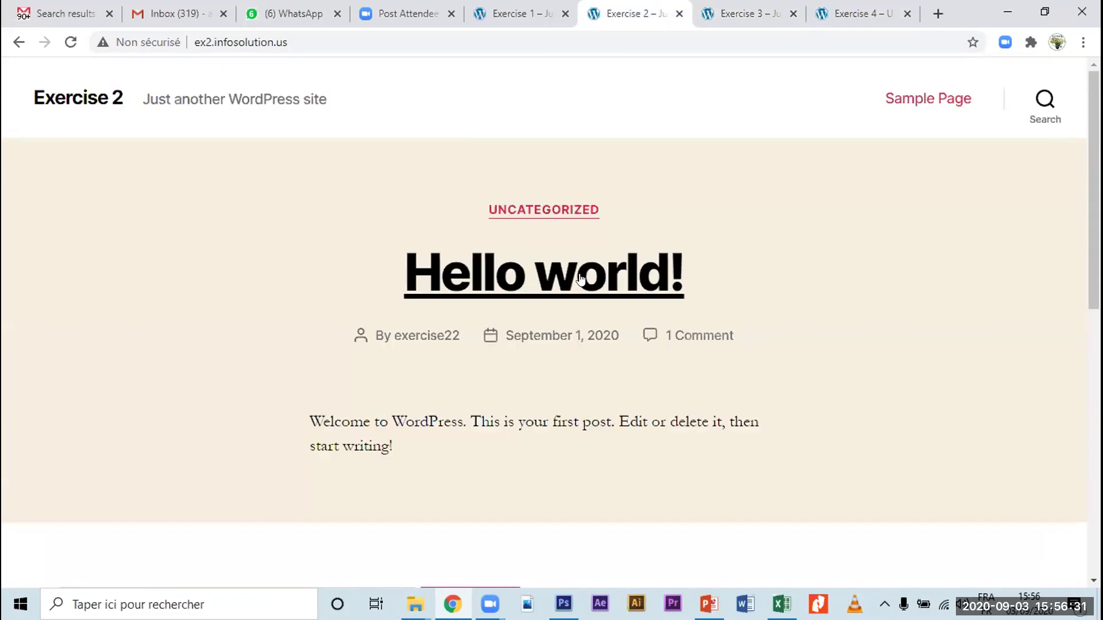
left_click(517, 15)
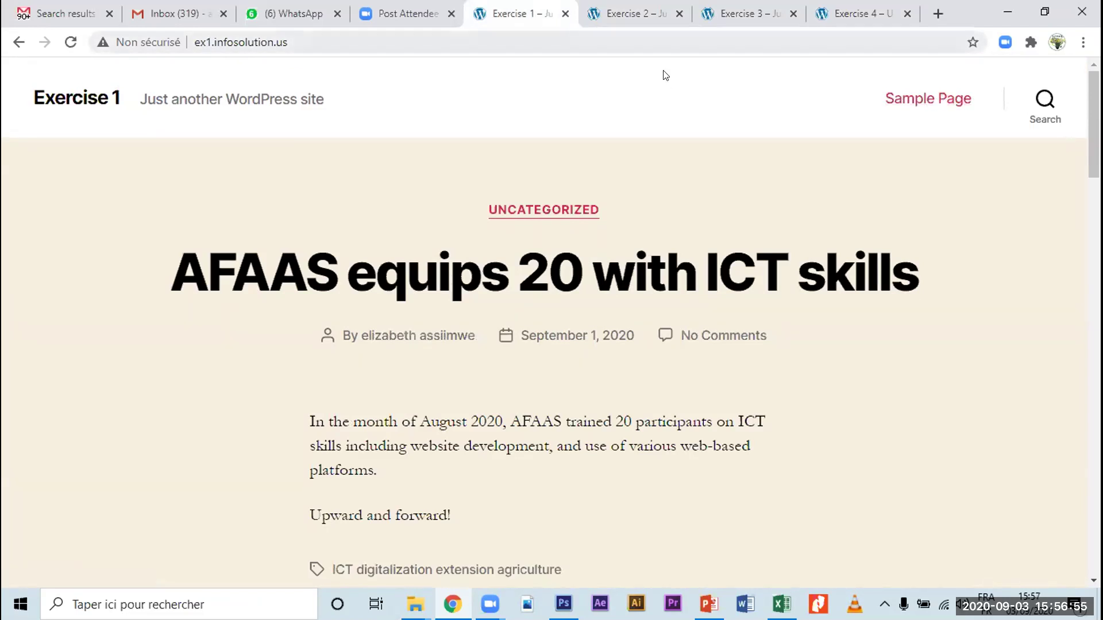
key("ctrl+l")
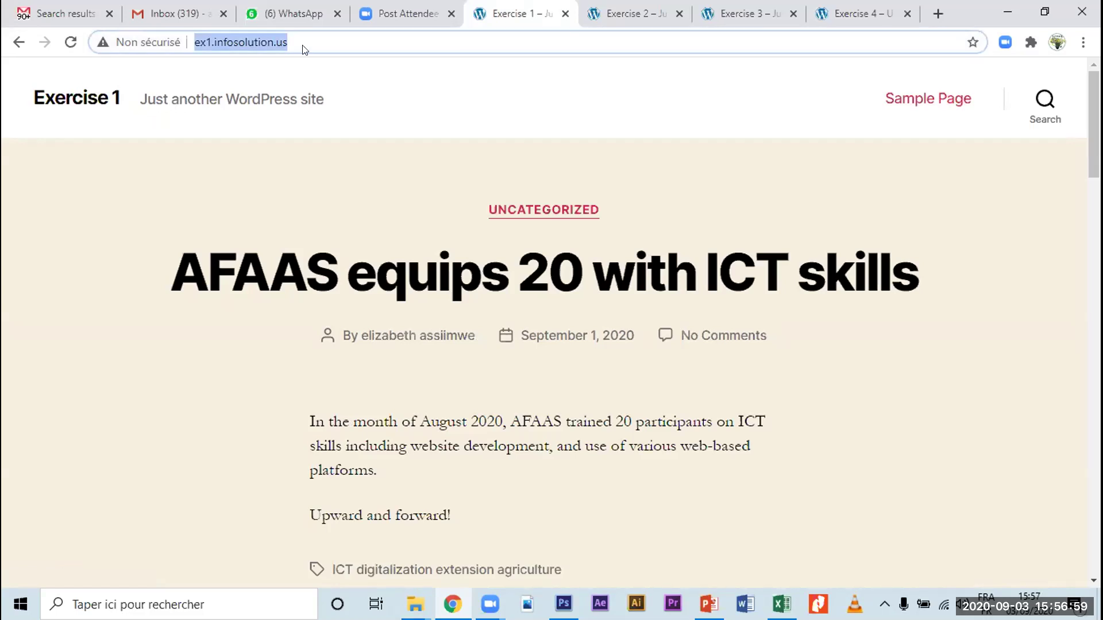
Step: Append /wp-admin to the Exercise 1 address to reach its login page
left_click(396, 62)
type("/")
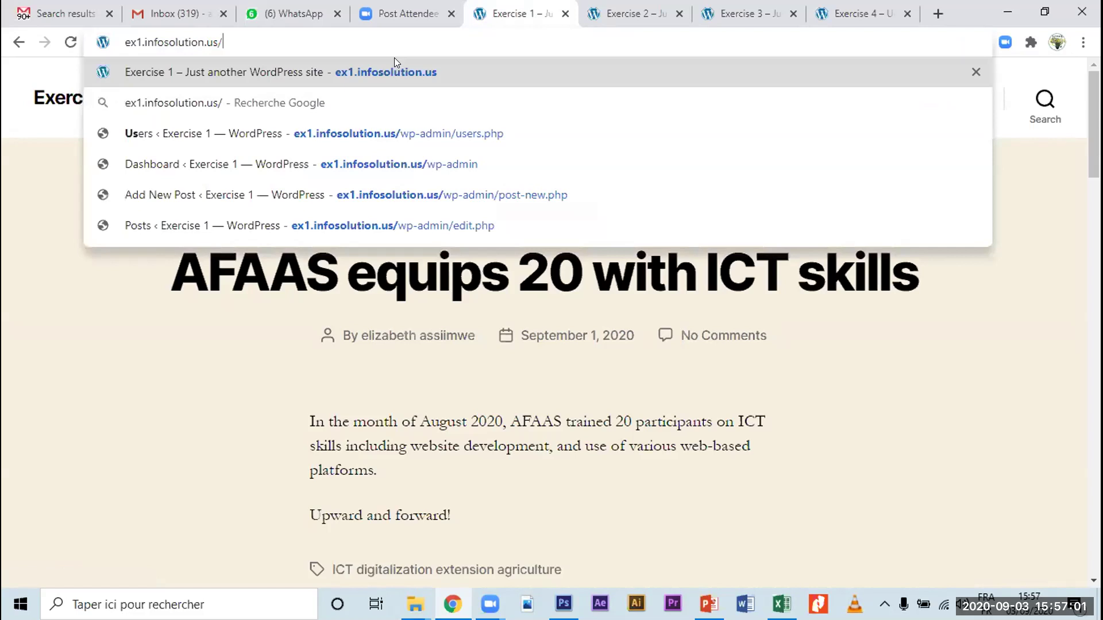
type("wp-admin")
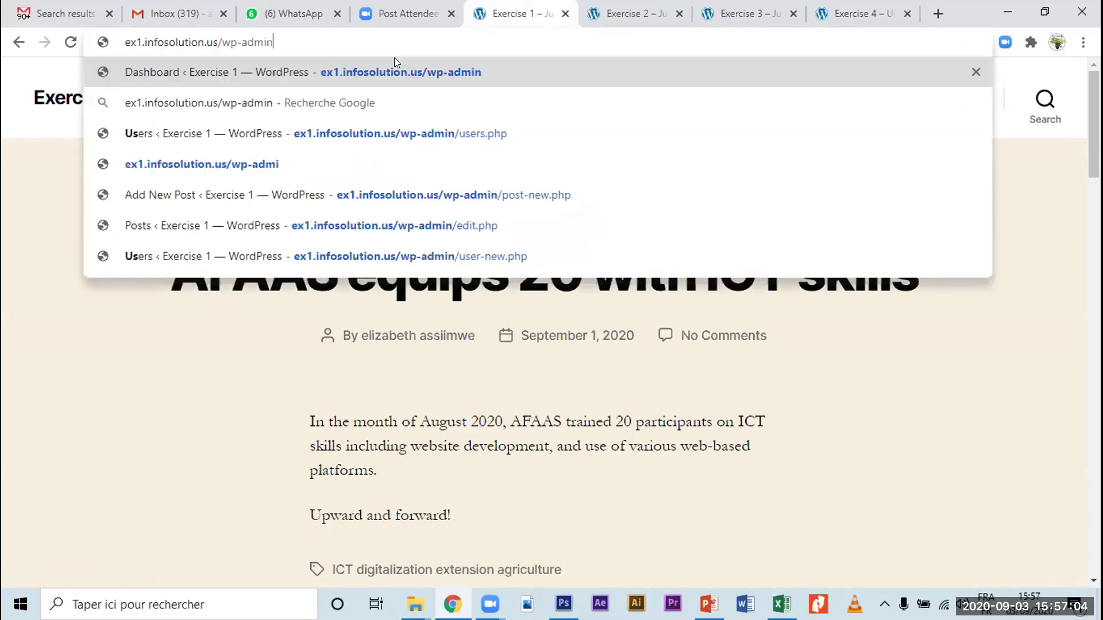
key("Return")
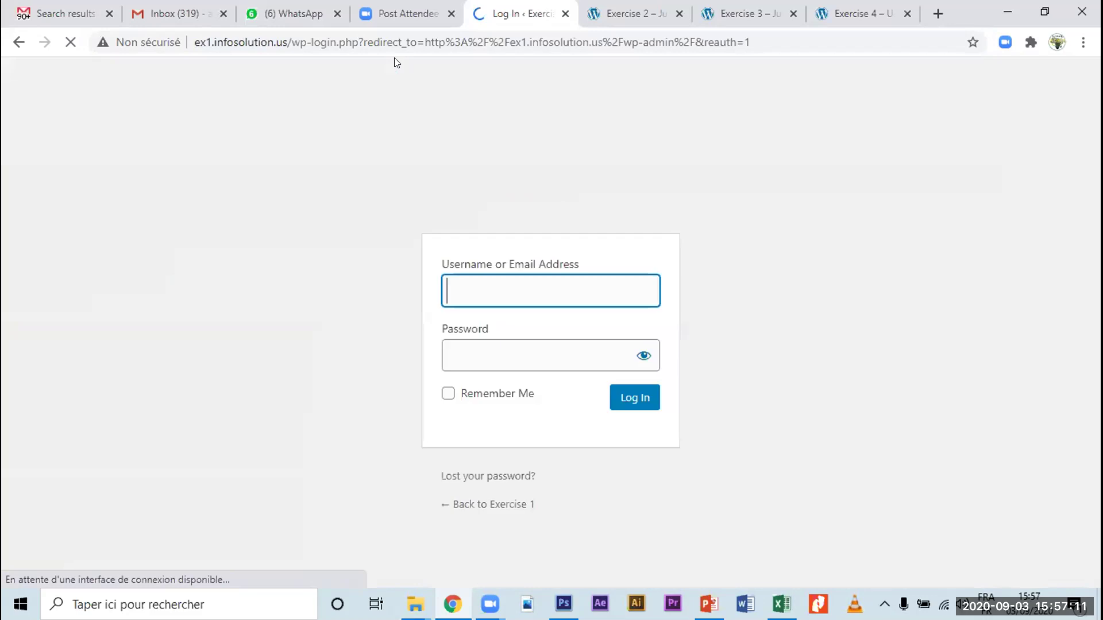
Step: Log in with the saved username suggestion and the account password
type("exer")
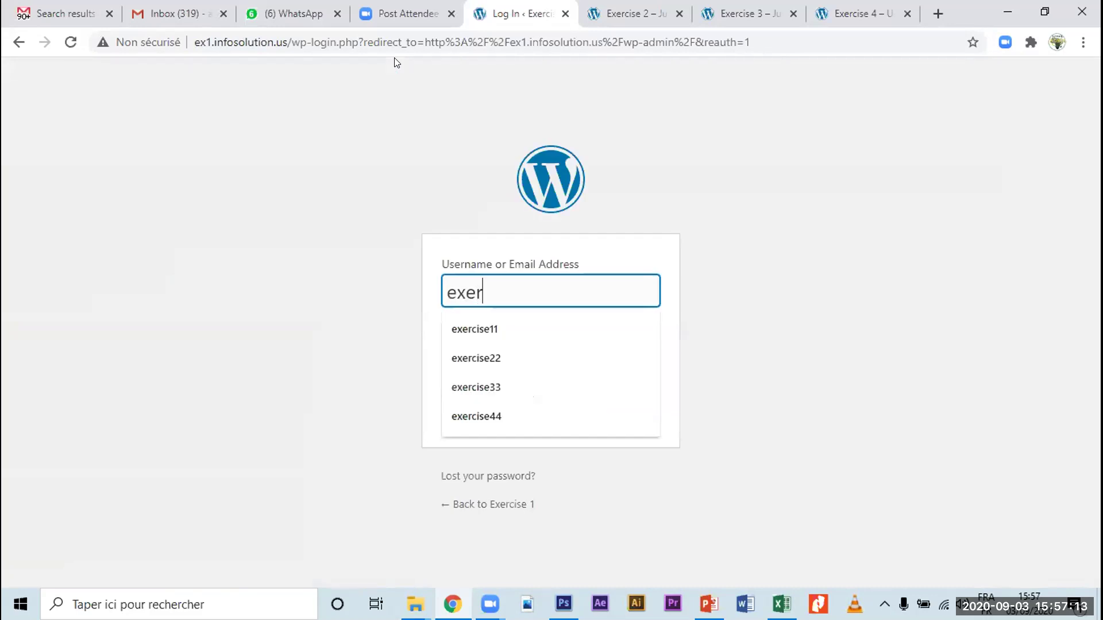
key("Down")
key("Return")
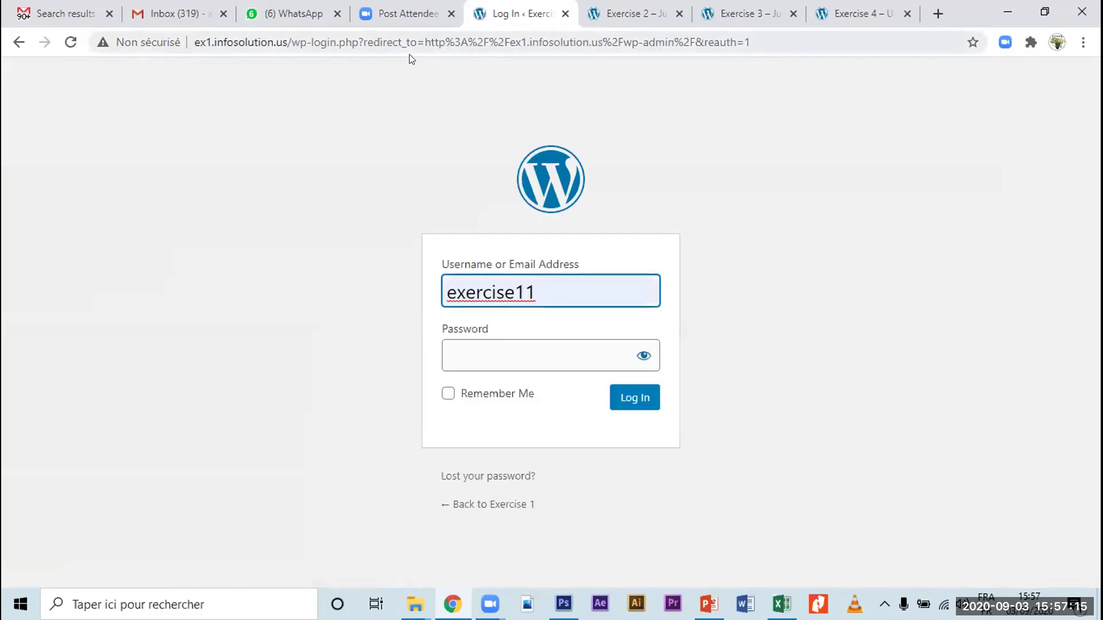
double_click(460, 295)
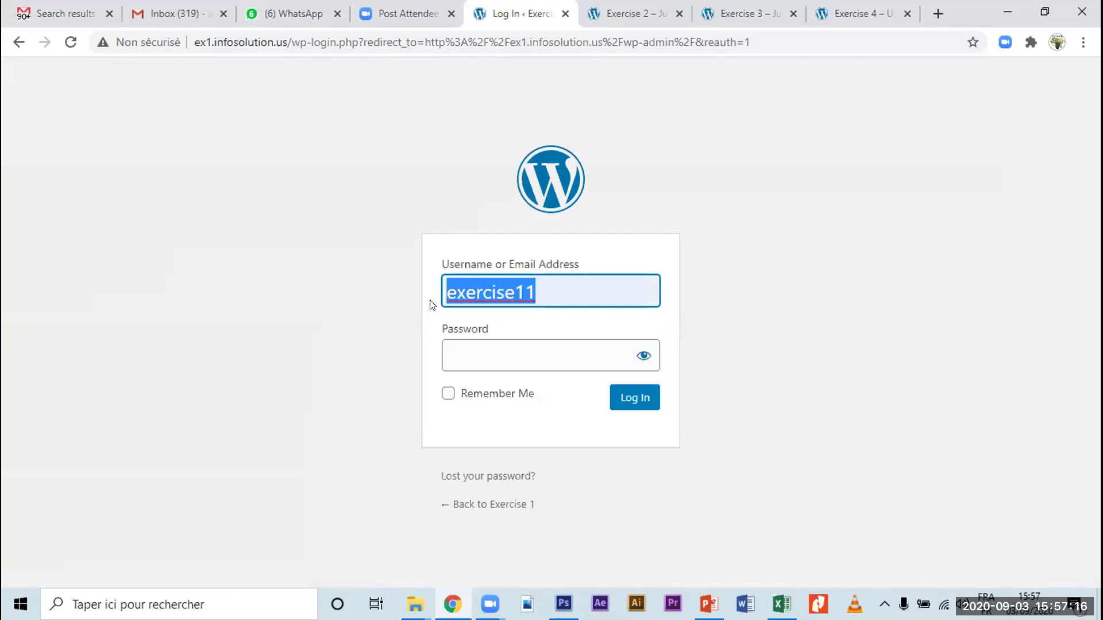
left_click(490, 345)
type("exercise11")
left_click(634, 398)
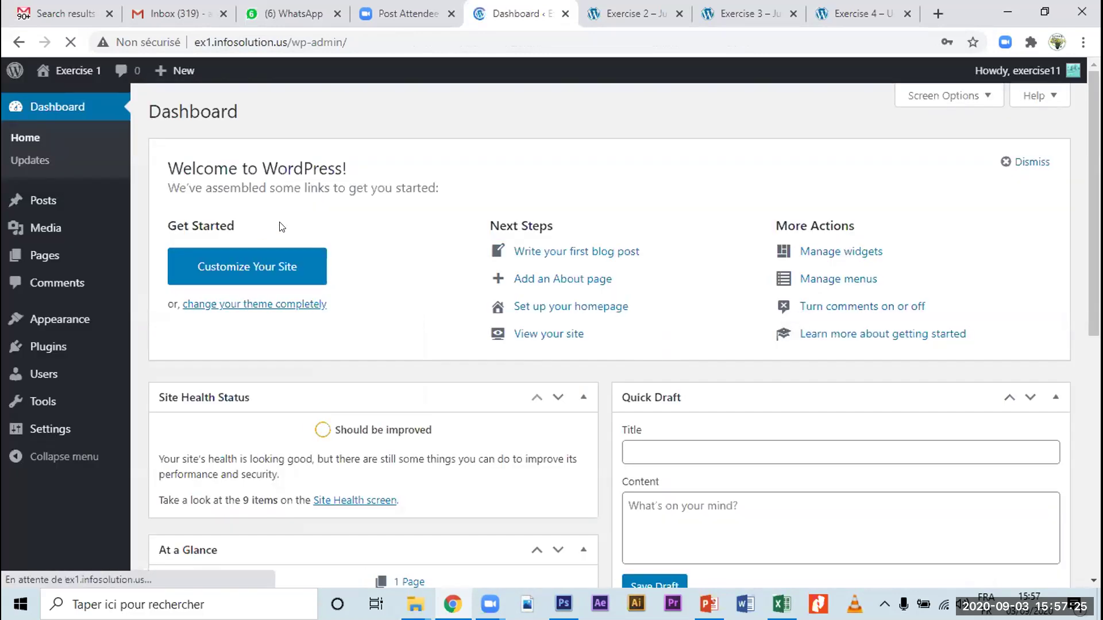
mouse_move(51, 200)
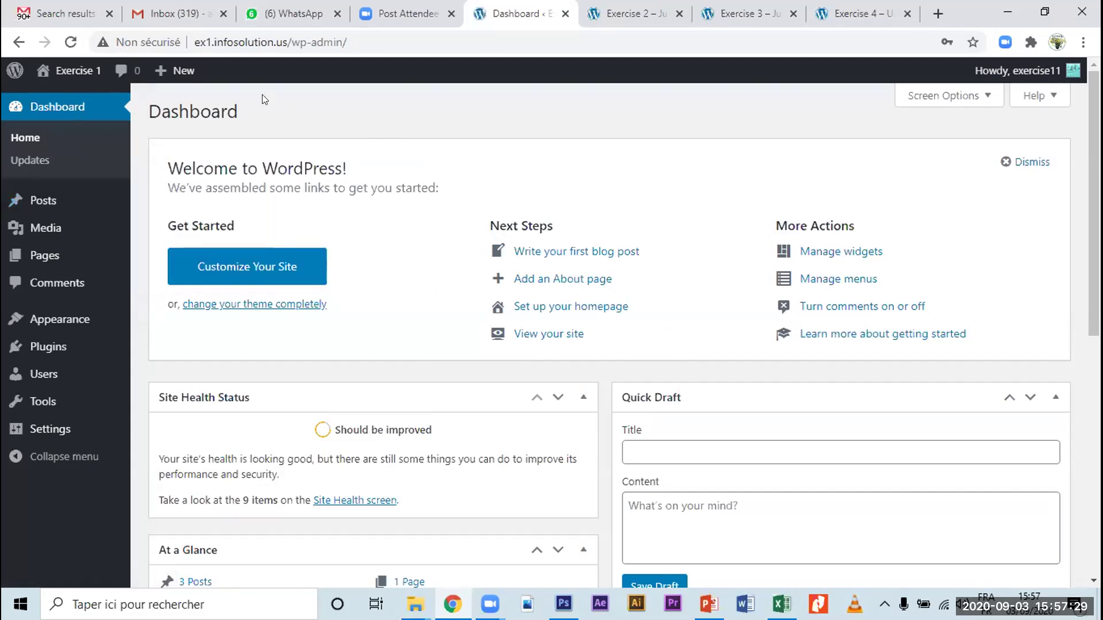
mouse_move(64, 79)
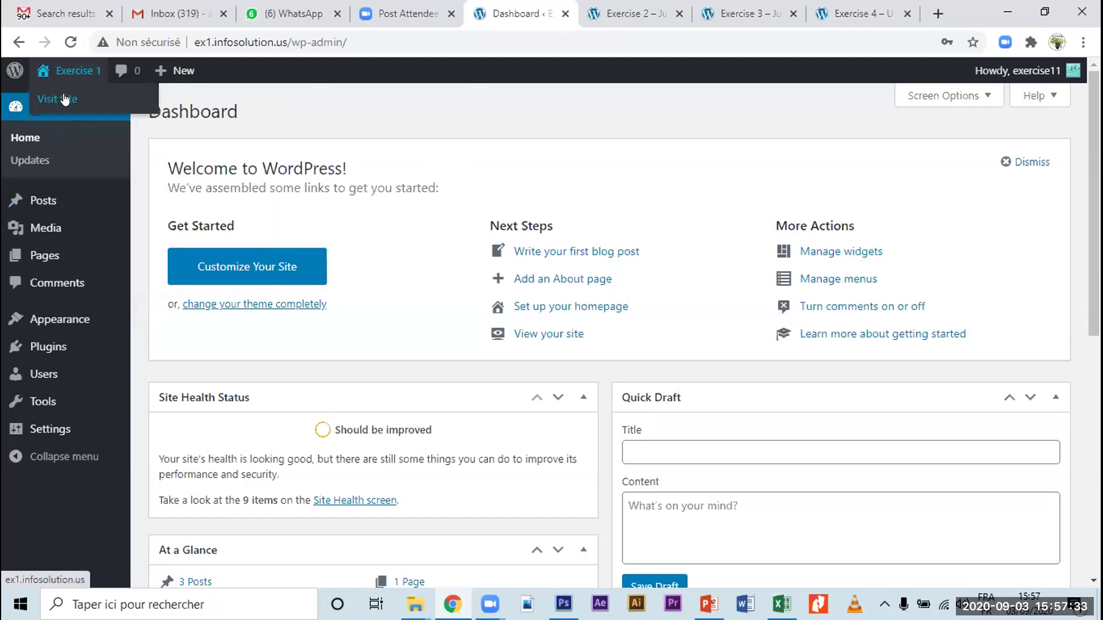
mouse_move(47, 324)
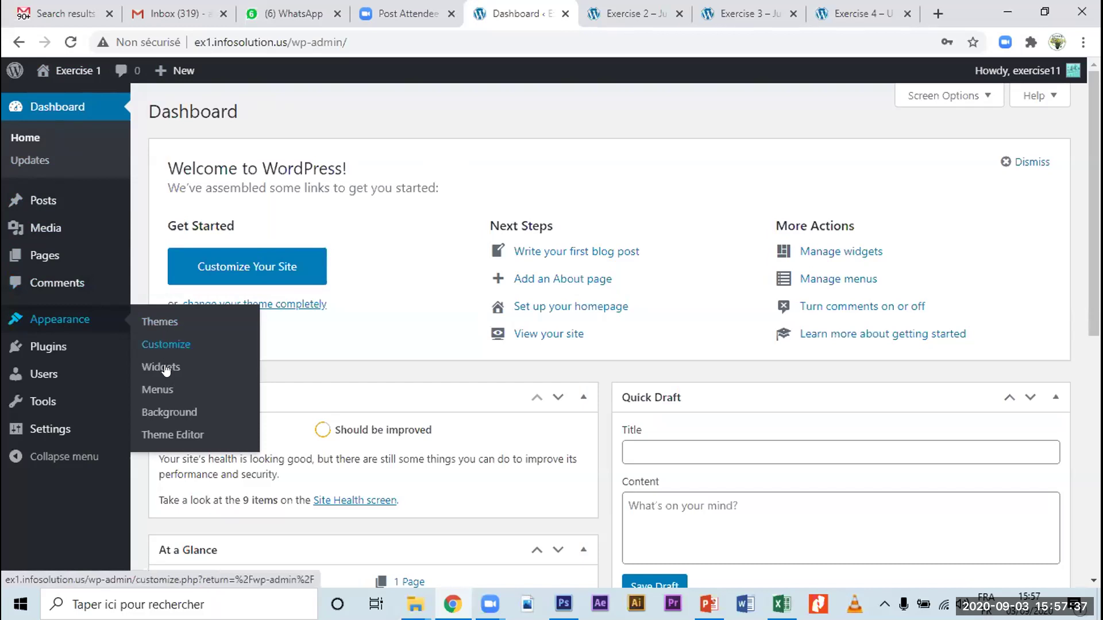
Step: On the Menus page, create an empty menu named 'main menu'
left_click(181, 395)
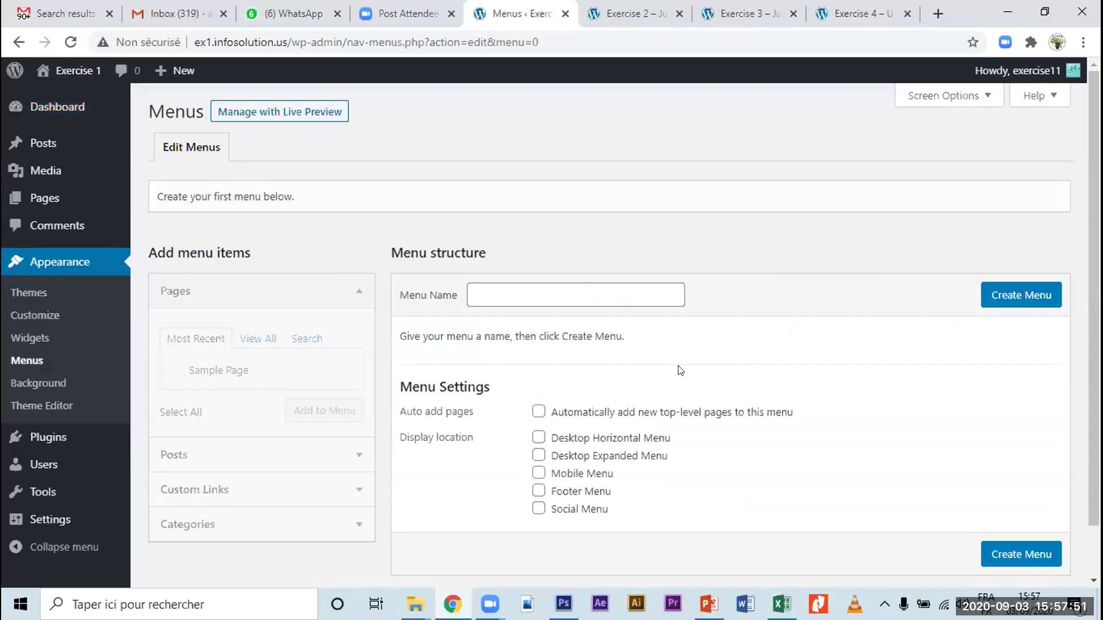
scroll(701, 368, "down", 2)
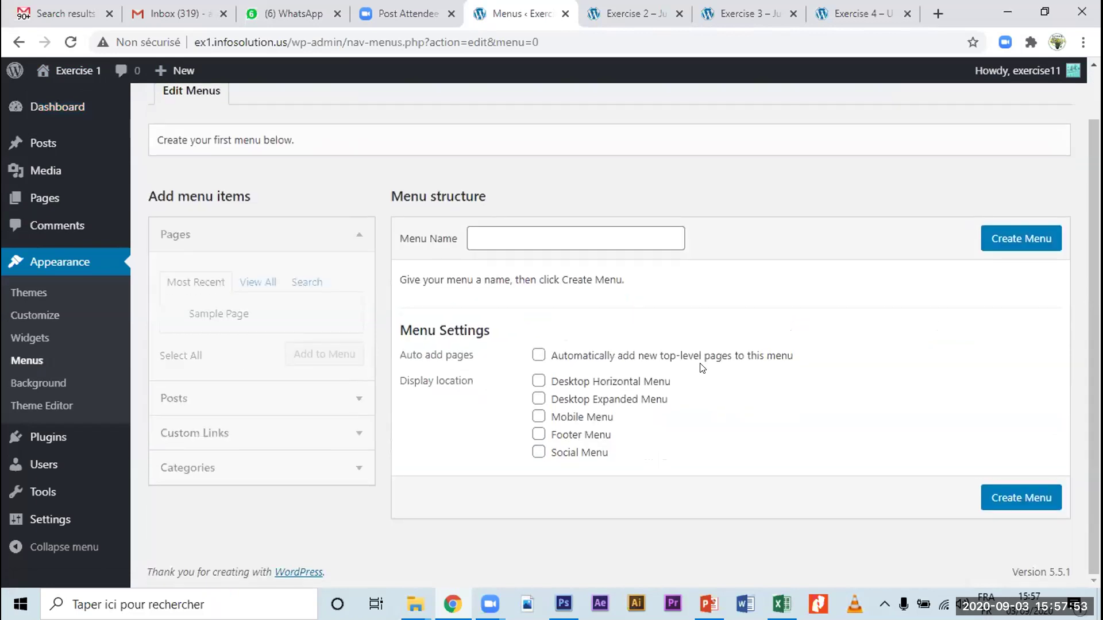
scroll(701, 369, "up", 2)
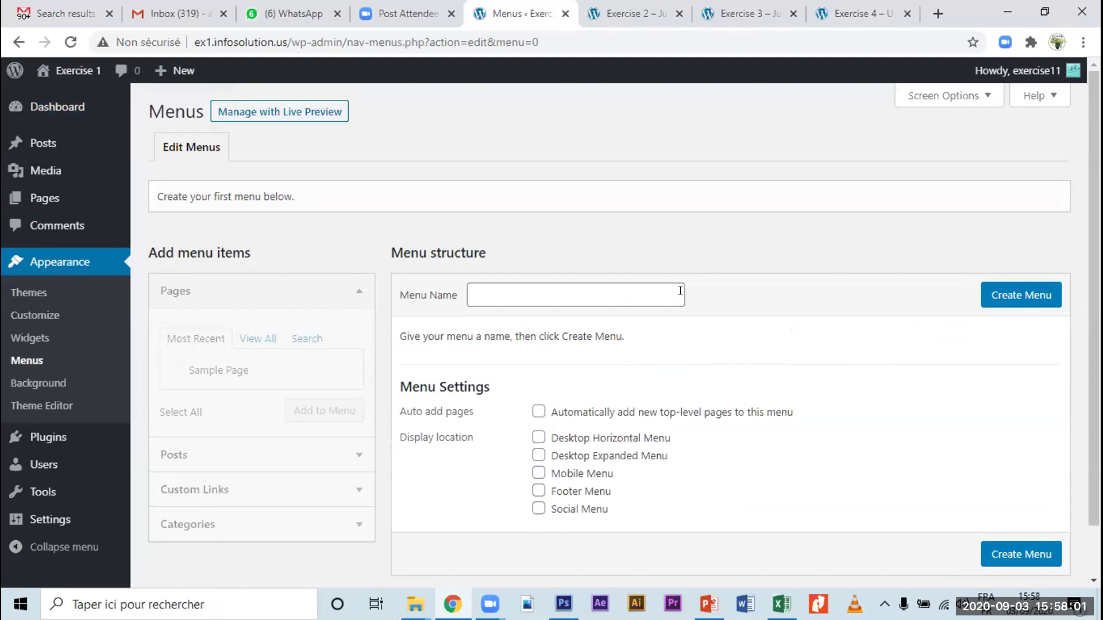
left_click(497, 294)
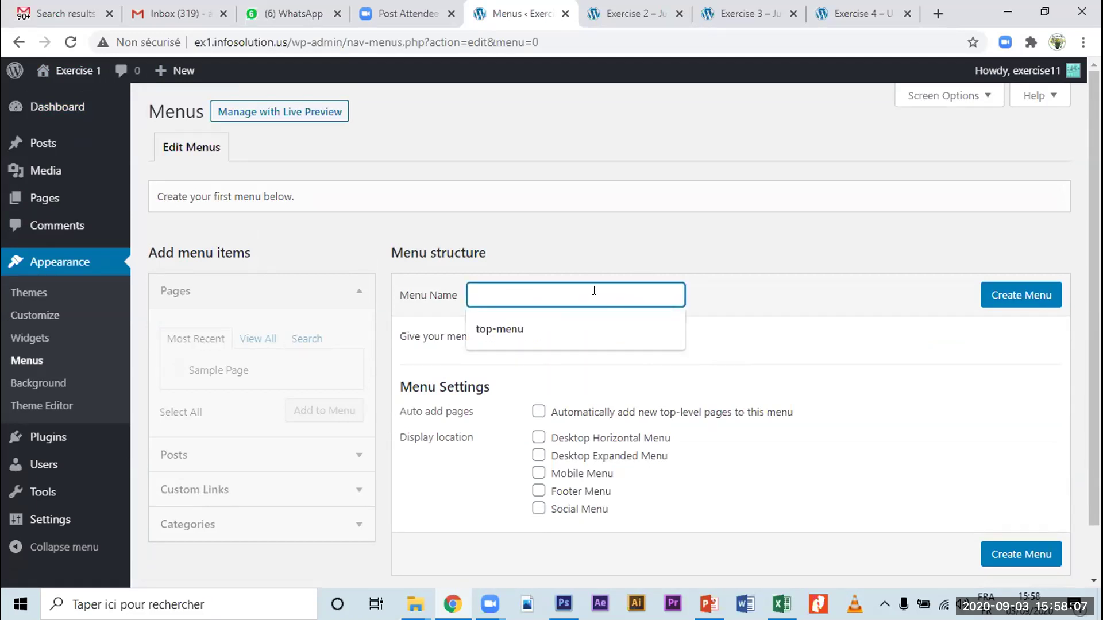
type("main menu")
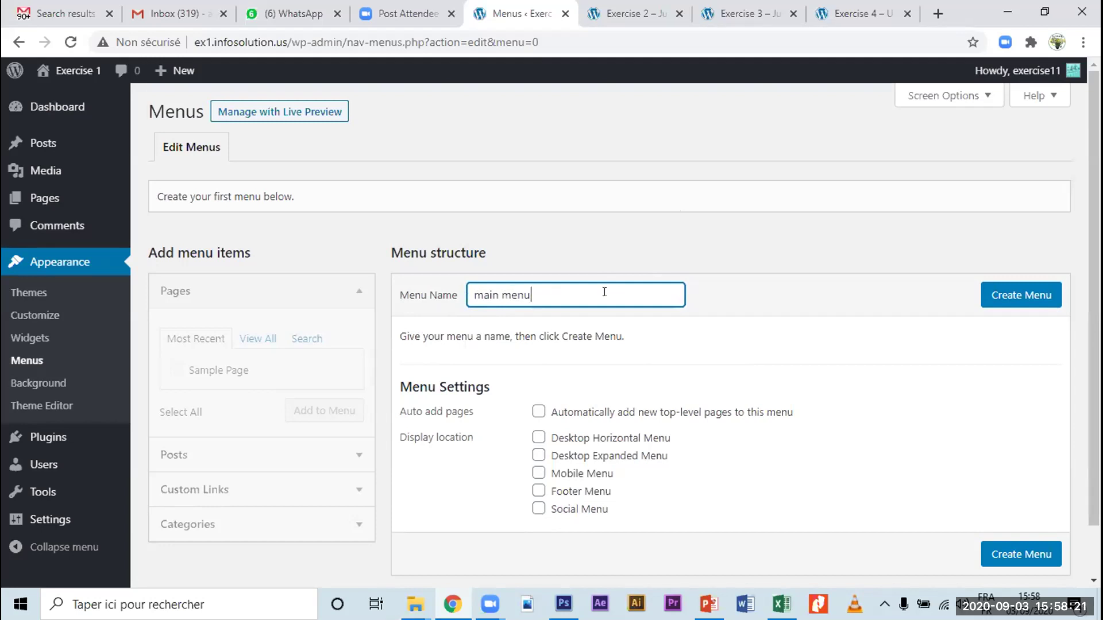
left_click(1021, 295)
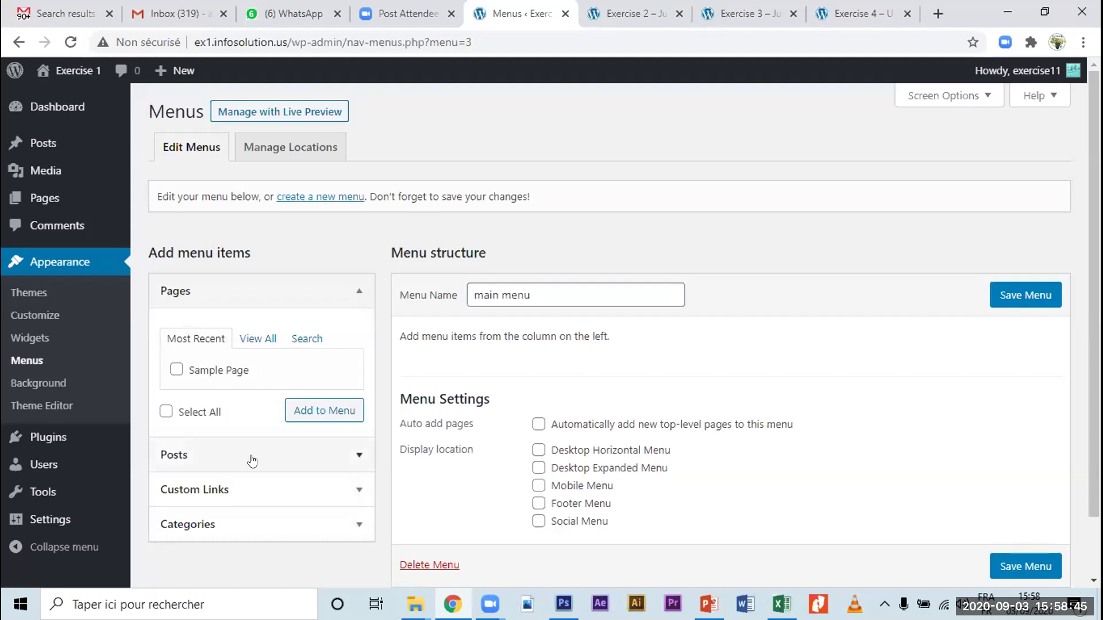
Step: Add the 'AFAAS equips 20 with ICT skills' and 'AFAAS-UFAAS Symposium finishes strong' posts, then save
left_click(231, 456)
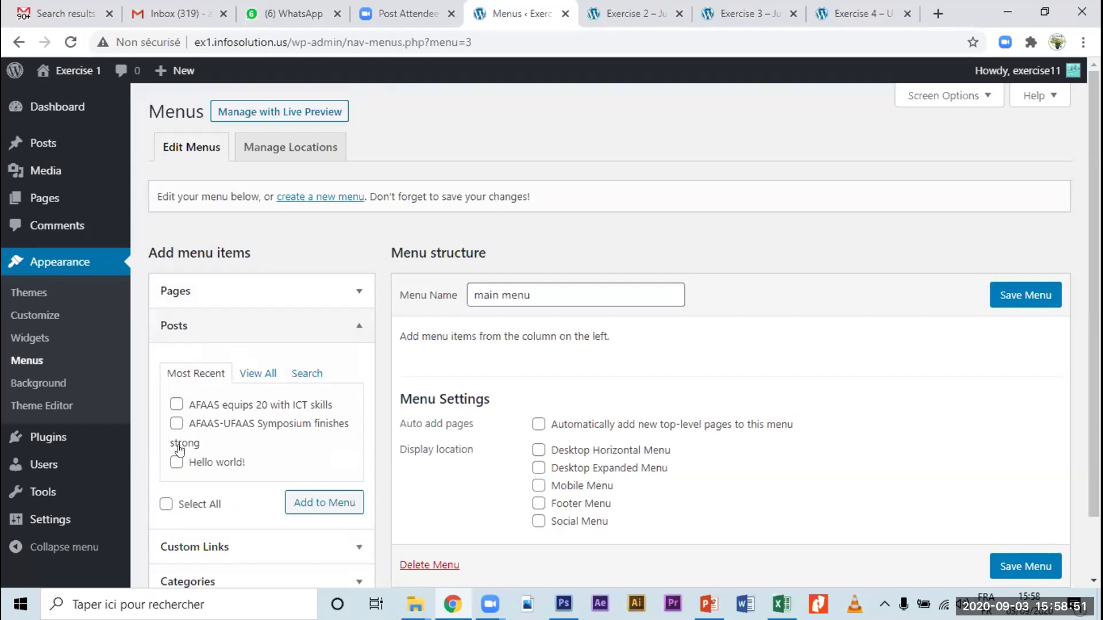
left_click(176, 404)
left_click(177, 424)
left_click(321, 503)
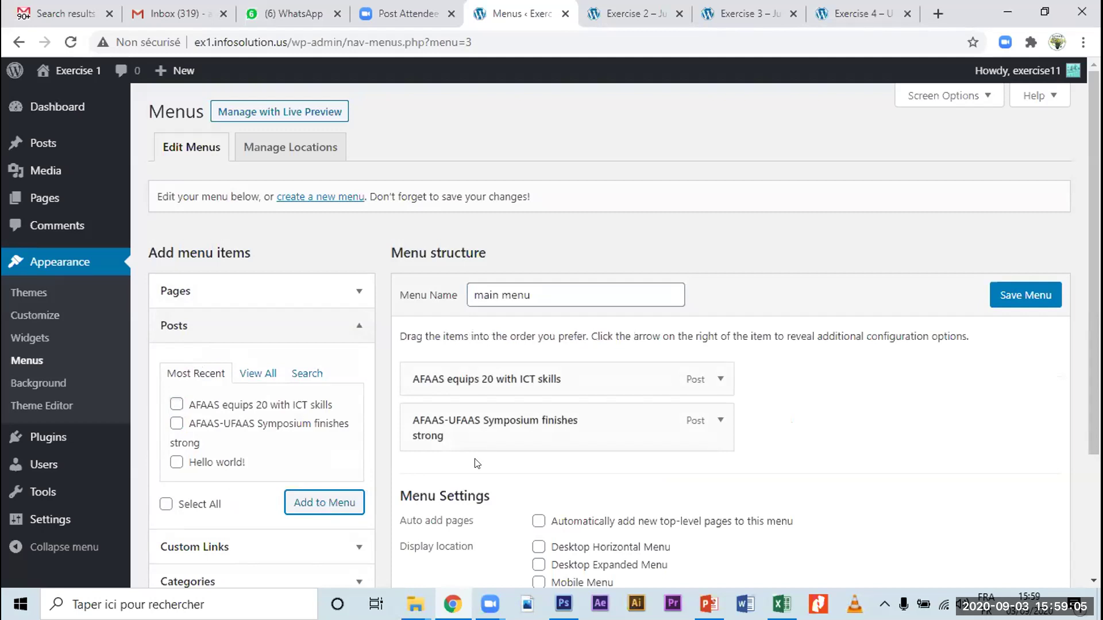
left_click(1026, 295)
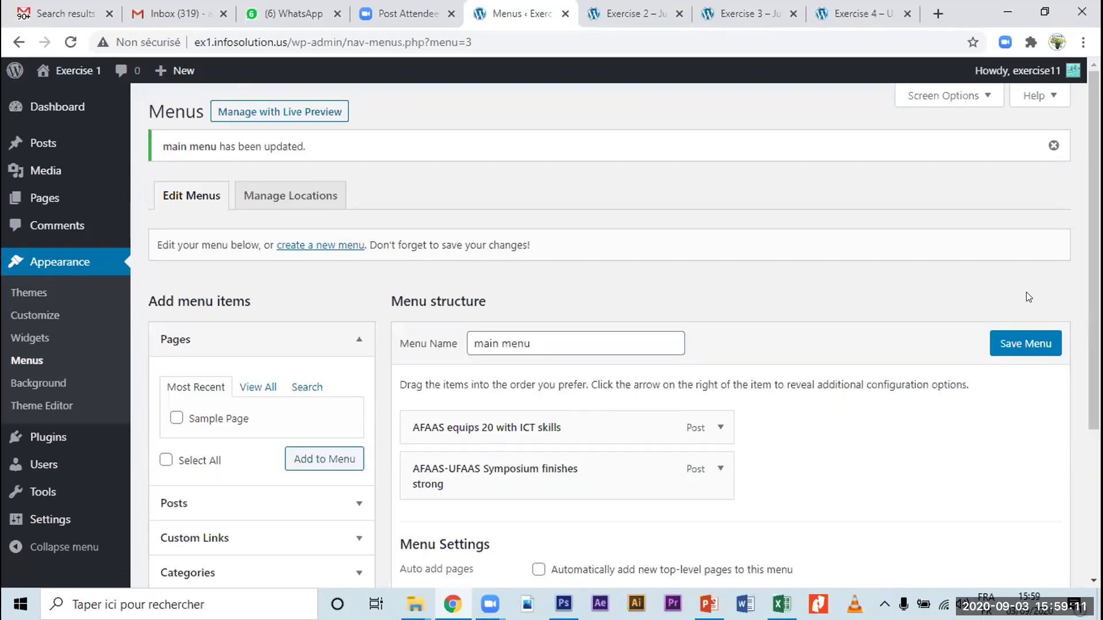
Step: Open the live Exercise 1 site in a new tab from Visit Site
left_click_drag(478, 341, 563, 343)
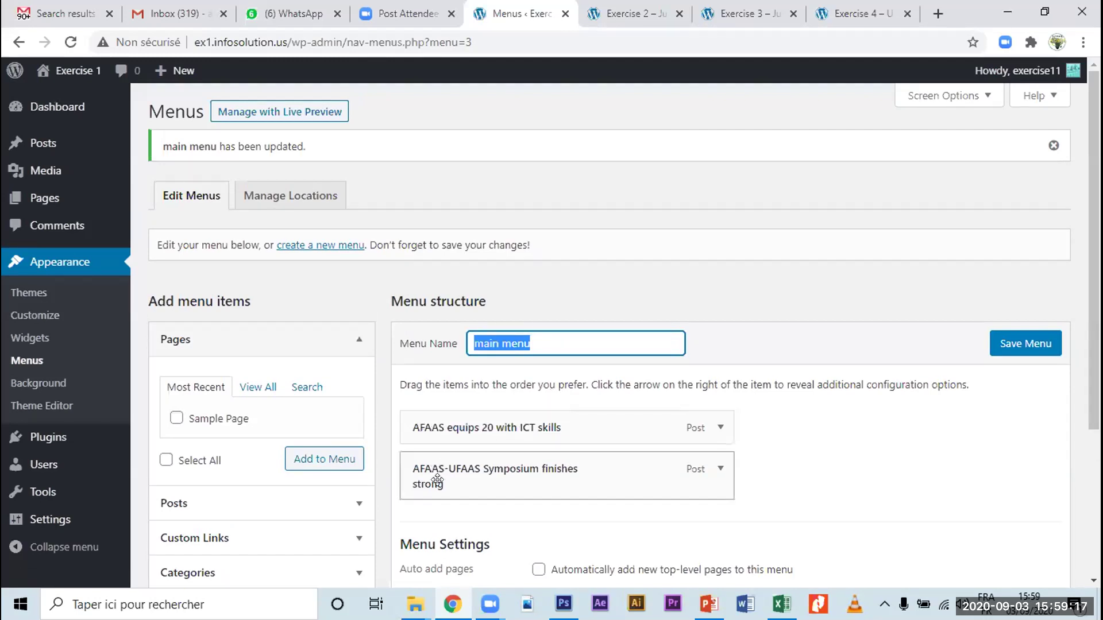
mouse_move(68, 71)
left_click(62, 98)
right_click(62, 97)
left_click(122, 111)
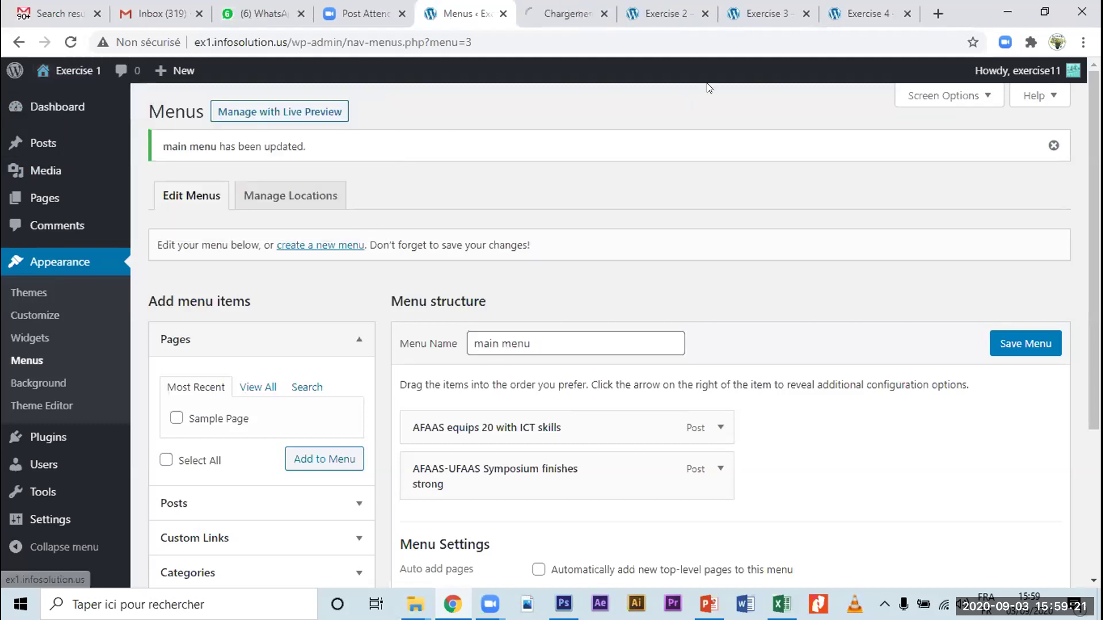
left_click(564, 16)
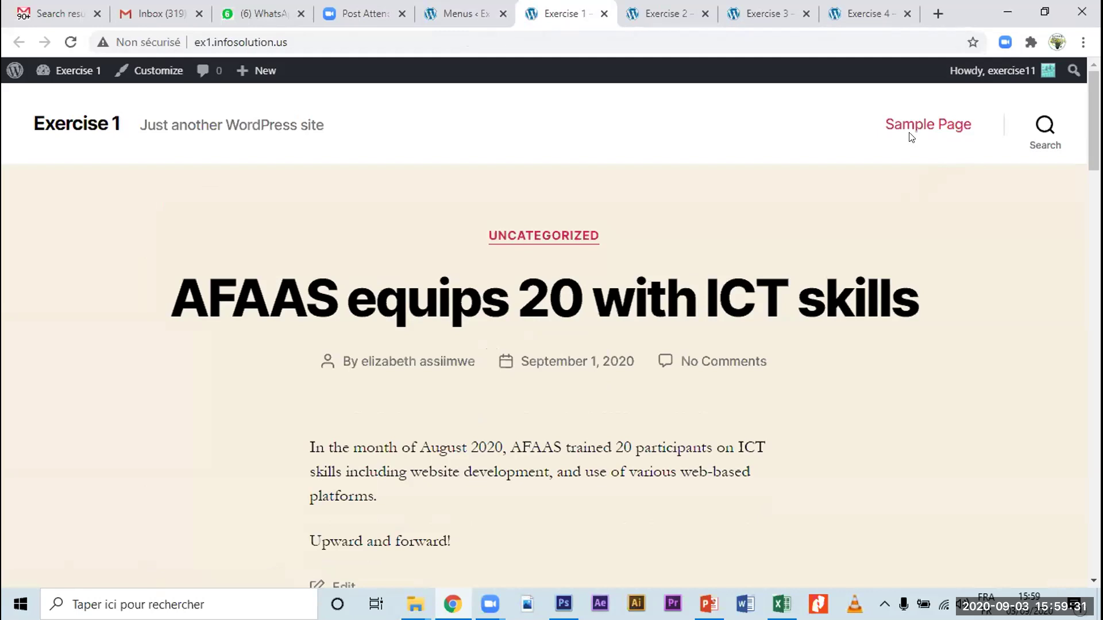
Step: Return to the menu editor and select text in the main menu name field
left_click(458, 27)
left_click(531, 343)
left_click_drag(491, 343, 551, 343)
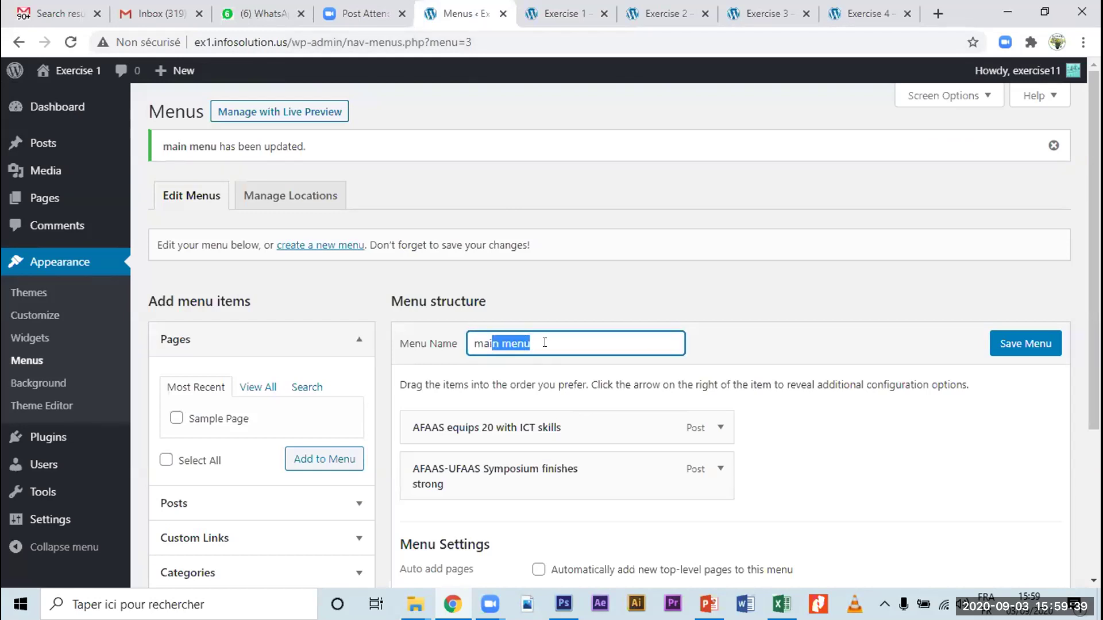
left_click(544, 343)
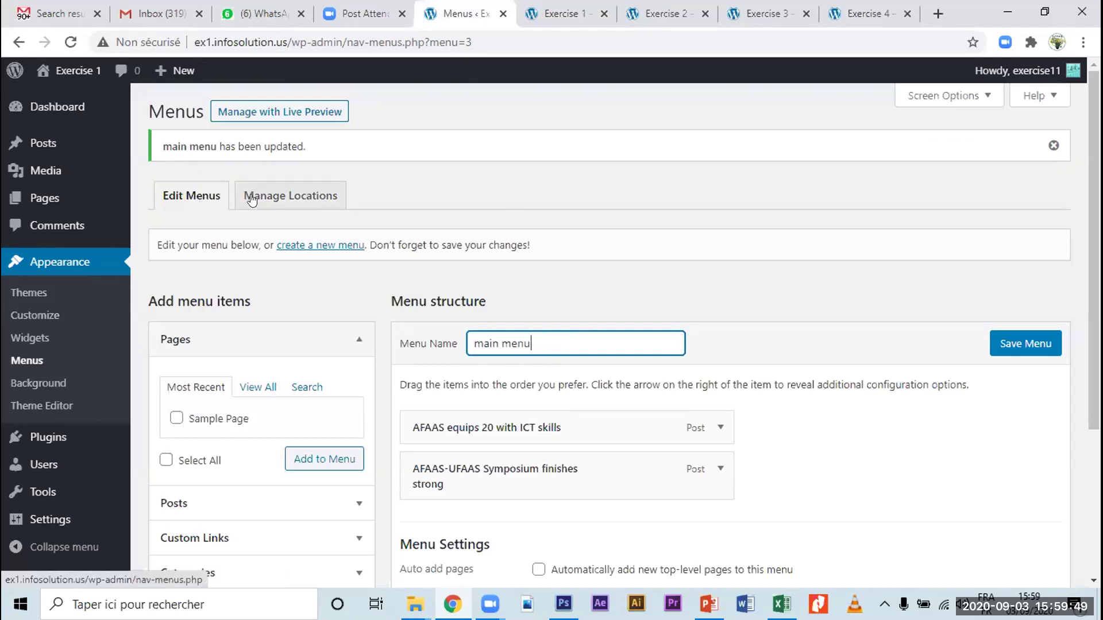
Step: Assign main menu to Desktop Horizontal, Desktop Expanded and Mobile Menu locations and save
left_click(280, 200)
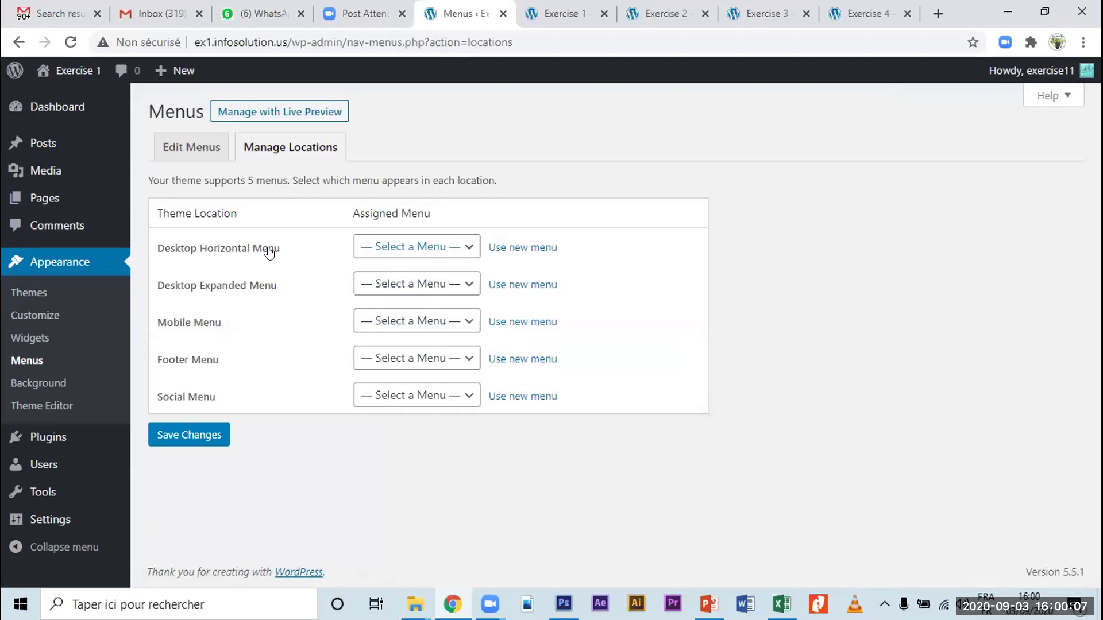
left_click(389, 248)
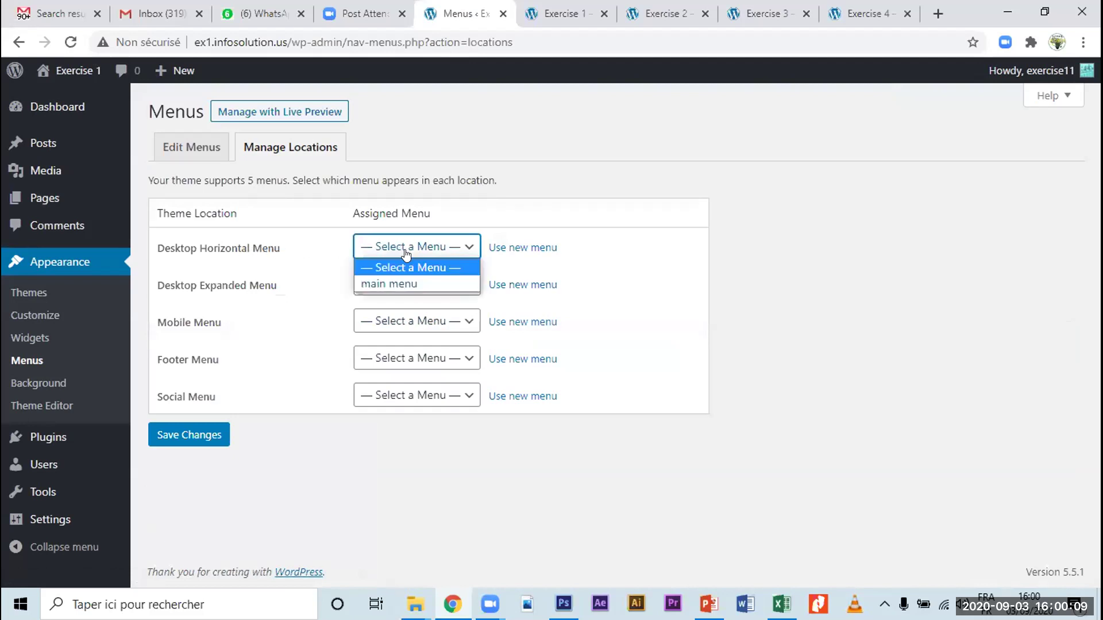
left_click(370, 285)
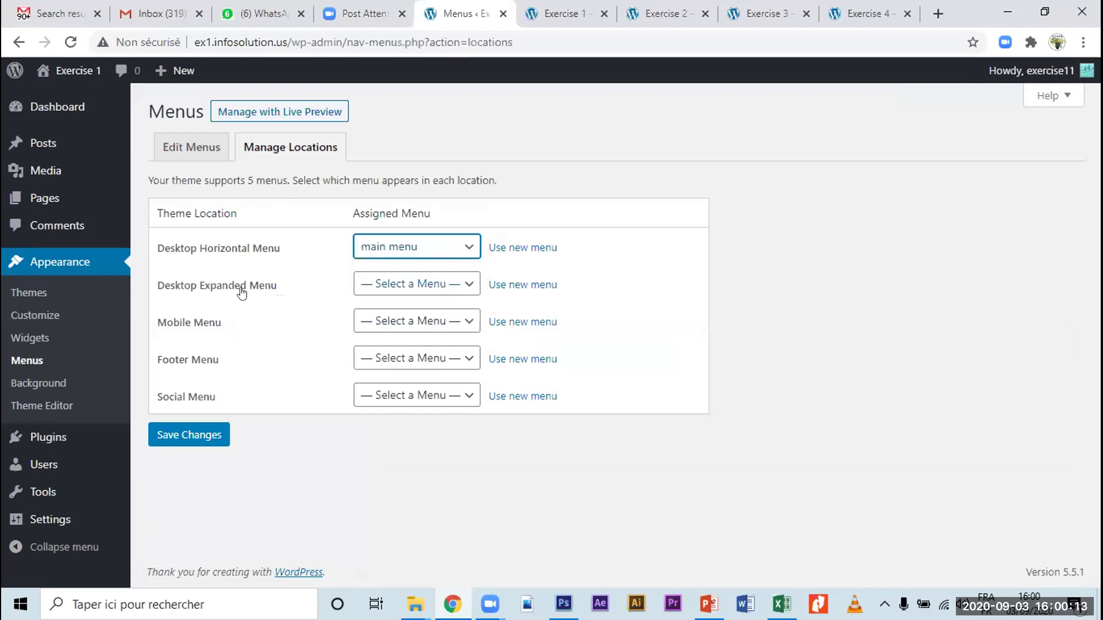
left_click(381, 287)
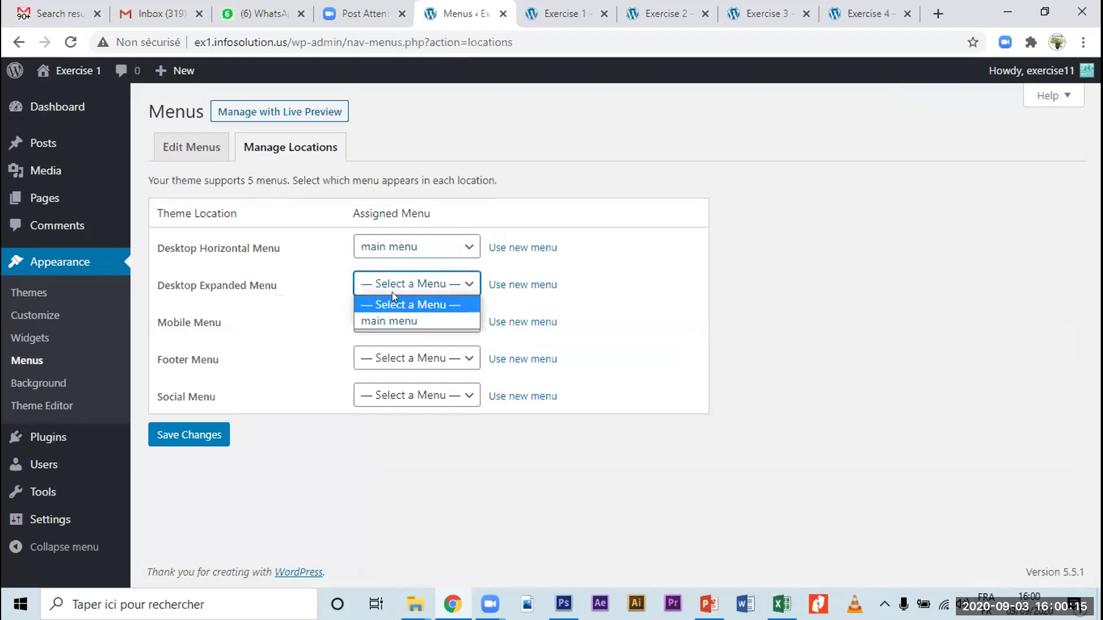
left_click(395, 317)
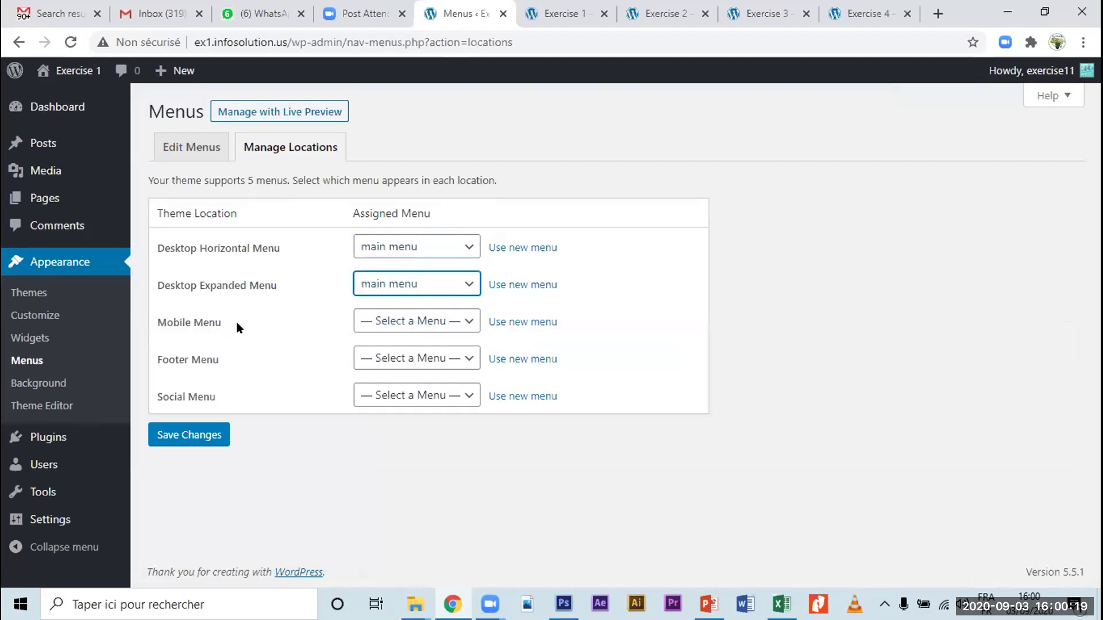
left_click(395, 323)
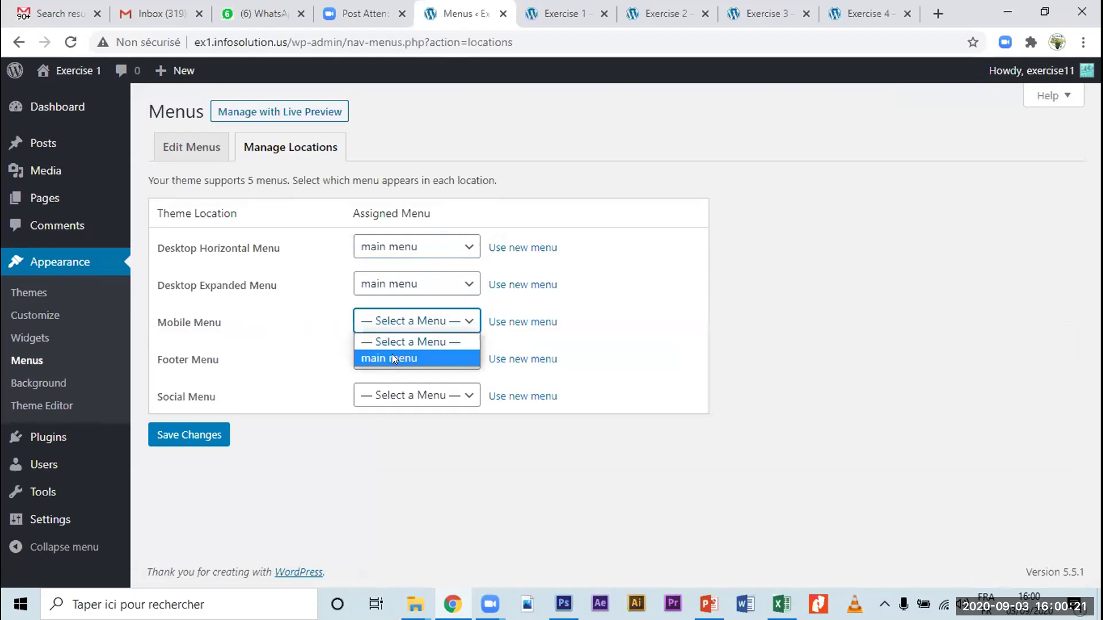
left_click(392, 357)
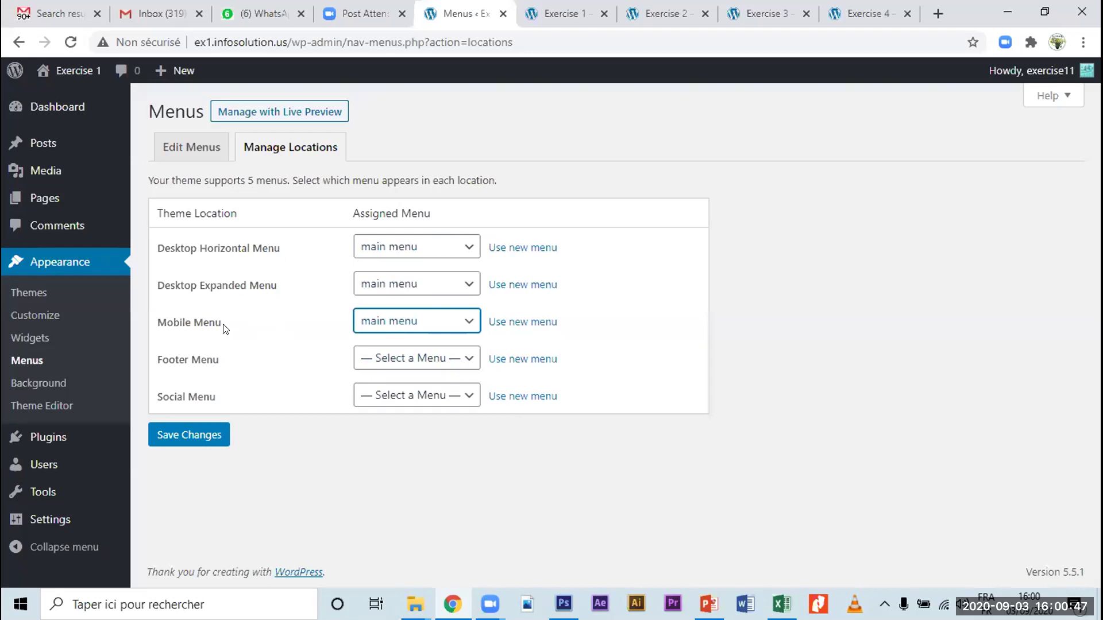
left_click(398, 326)
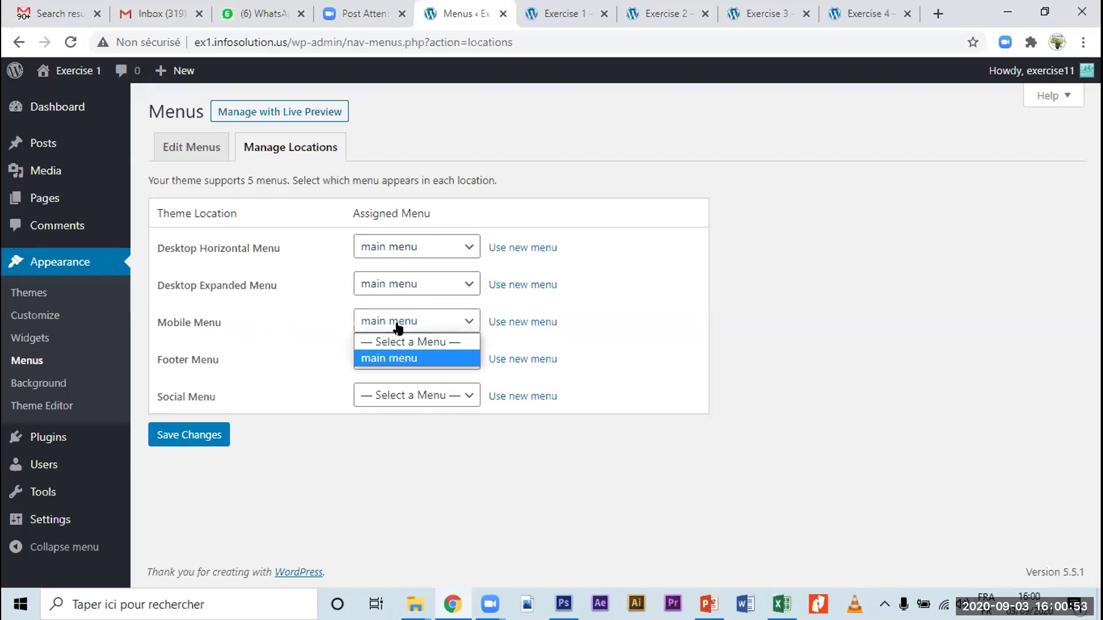
left_click(398, 325)
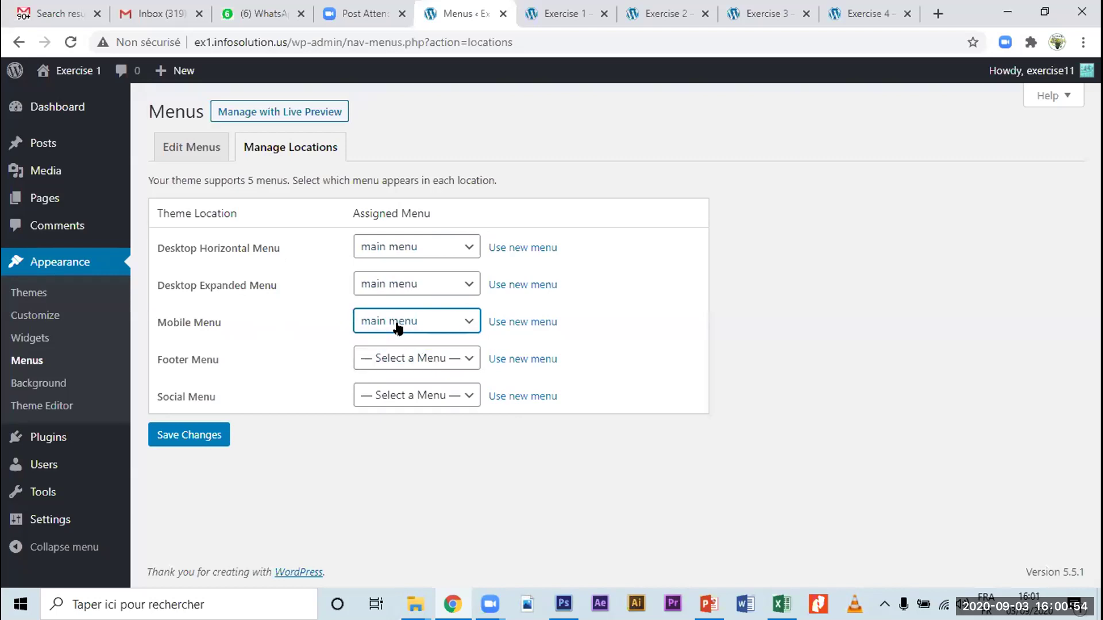
left_click(187, 437)
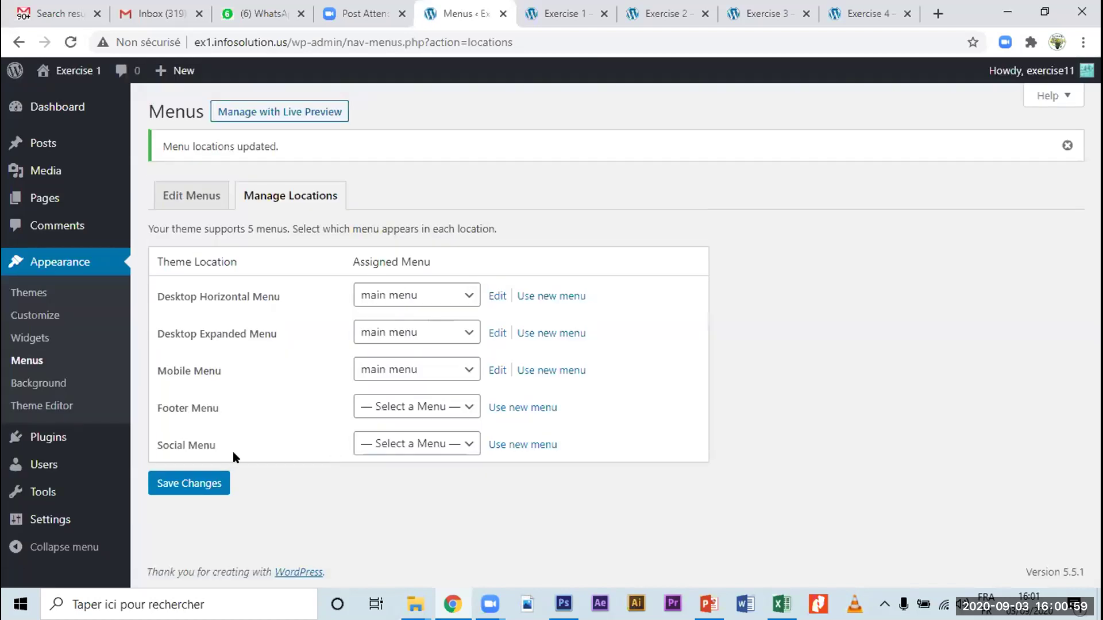
left_click(561, 26)
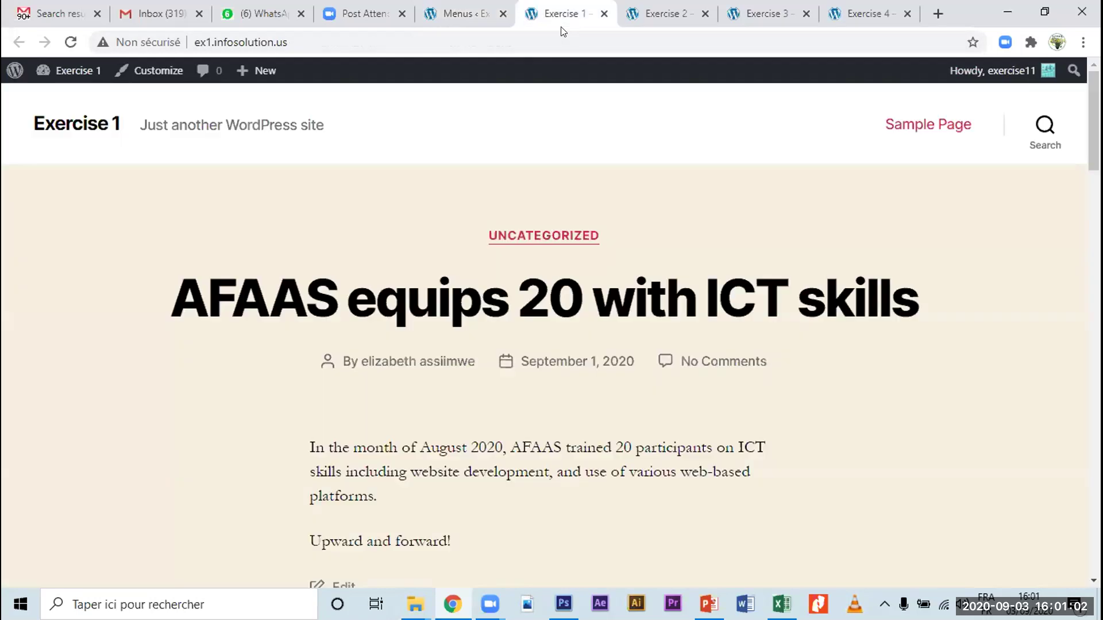
Step: Reload Exercise 1, check both post links in the slide-out menu, then return to Edit Menus
left_click(70, 42)
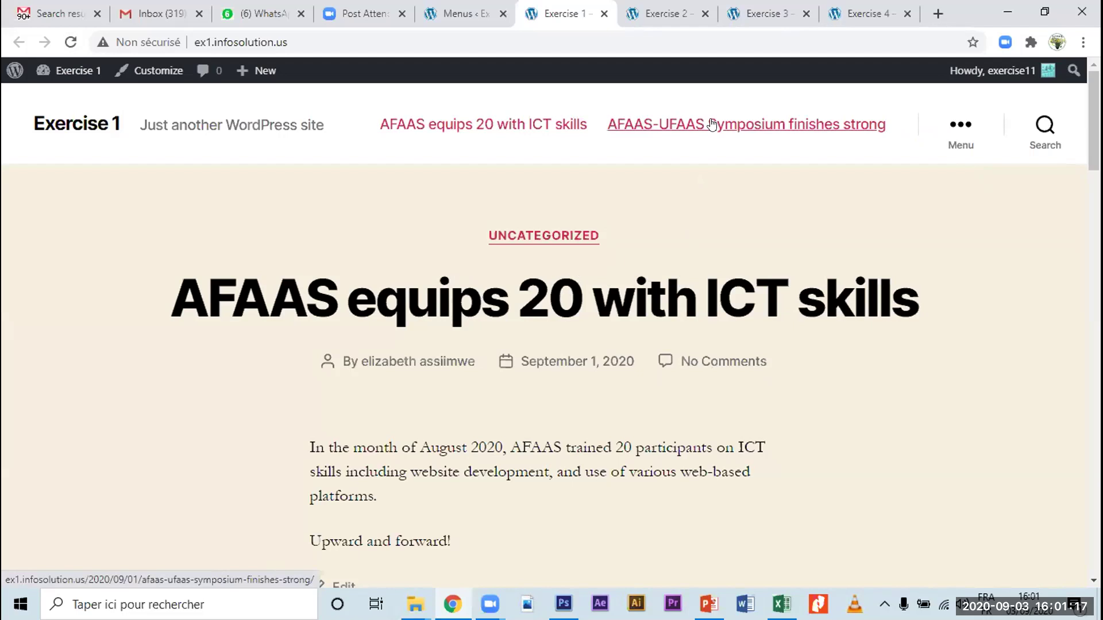
left_click(963, 135)
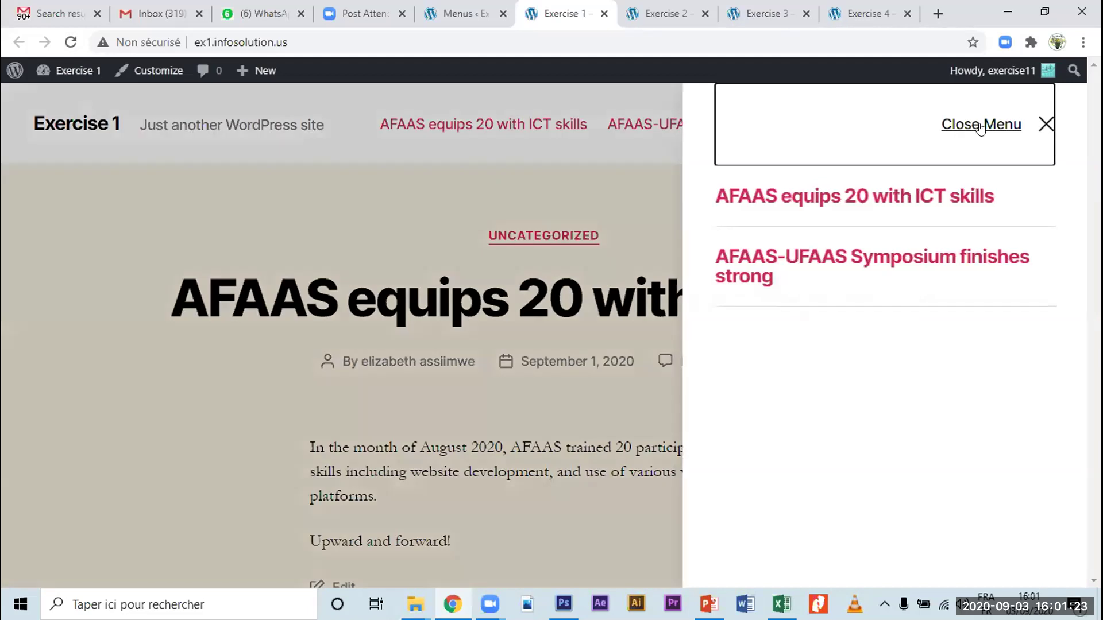
left_click(948, 131)
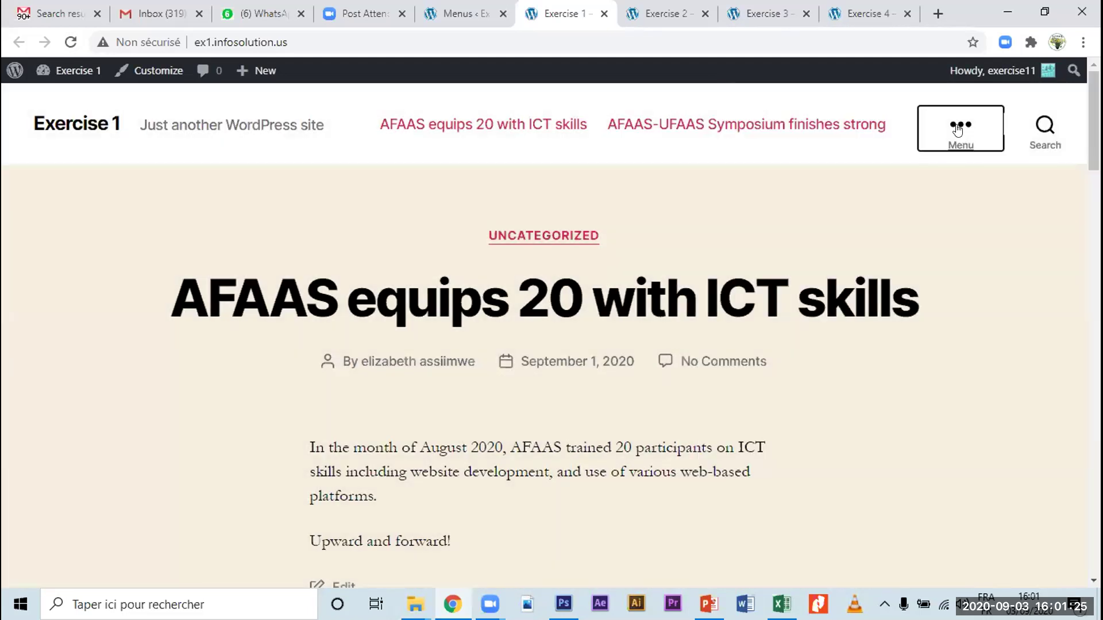
left_click(960, 133)
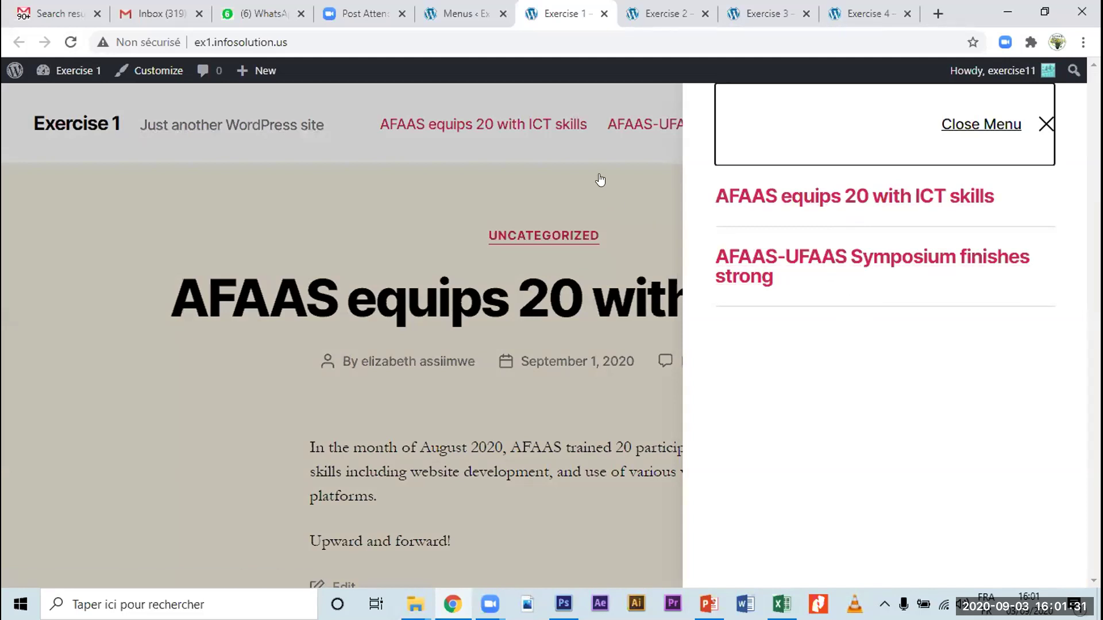
left_click(448, 356)
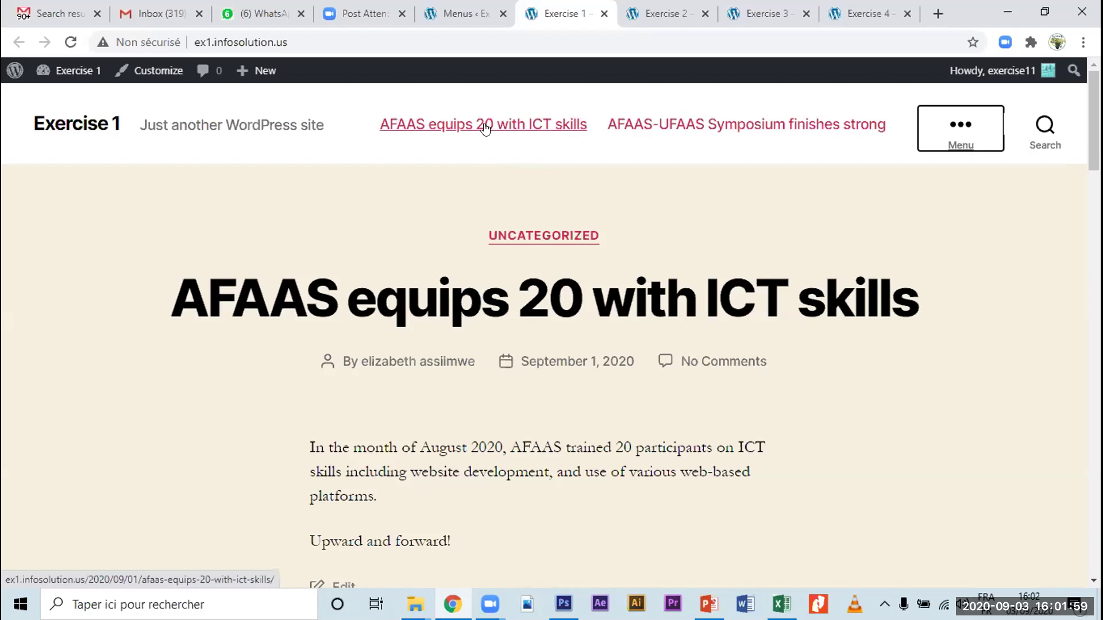
key("ctrl+shift+Tab")
left_click(190, 198)
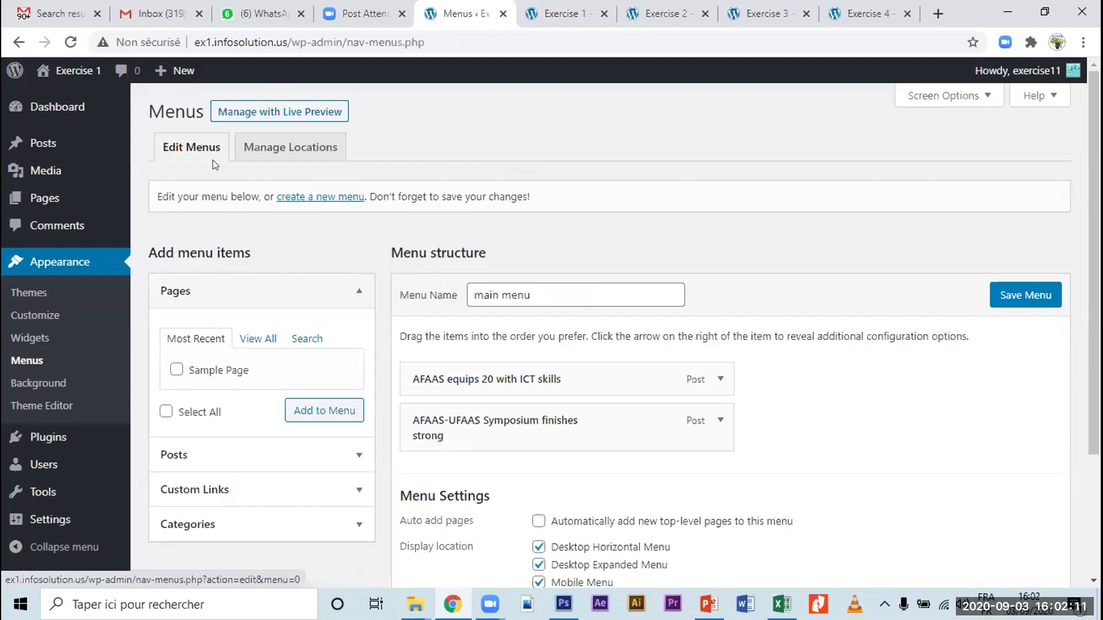
Step: Create a menu named 'footer menu' with Footer Menu and Social Menu locations checked
left_click(310, 199)
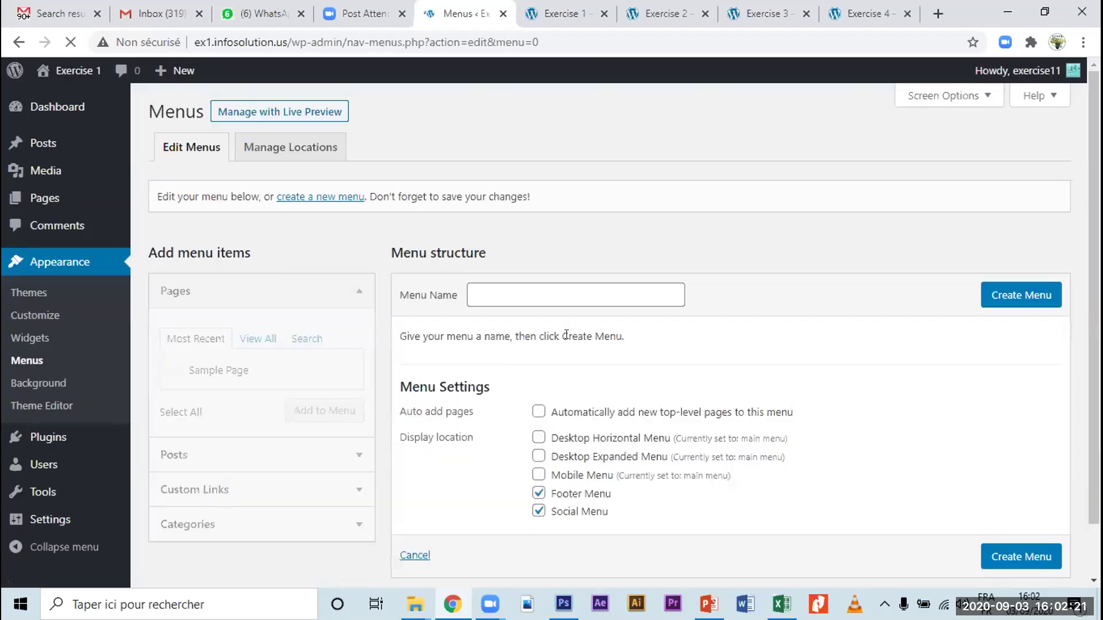
left_click(490, 292)
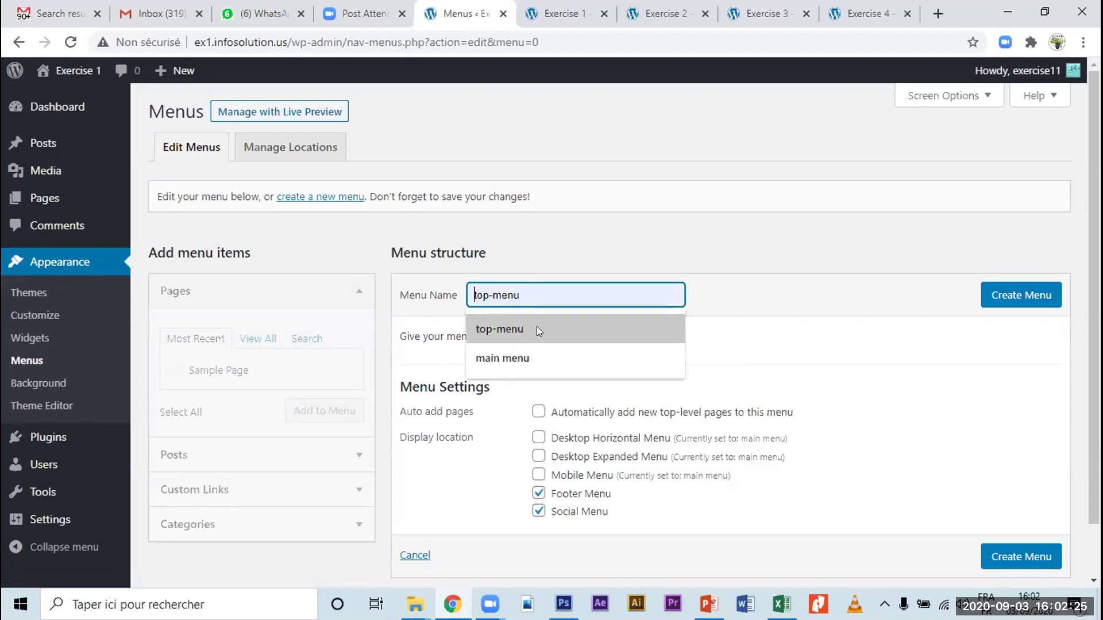
type("footer menu")
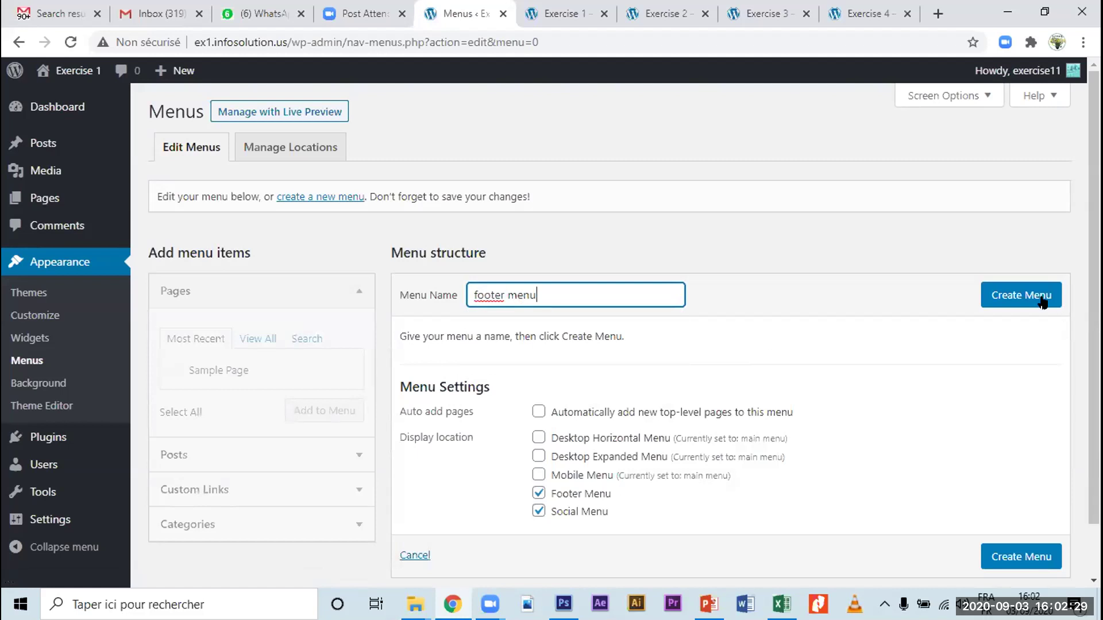
left_click(1018, 303)
left_click(1018, 303)
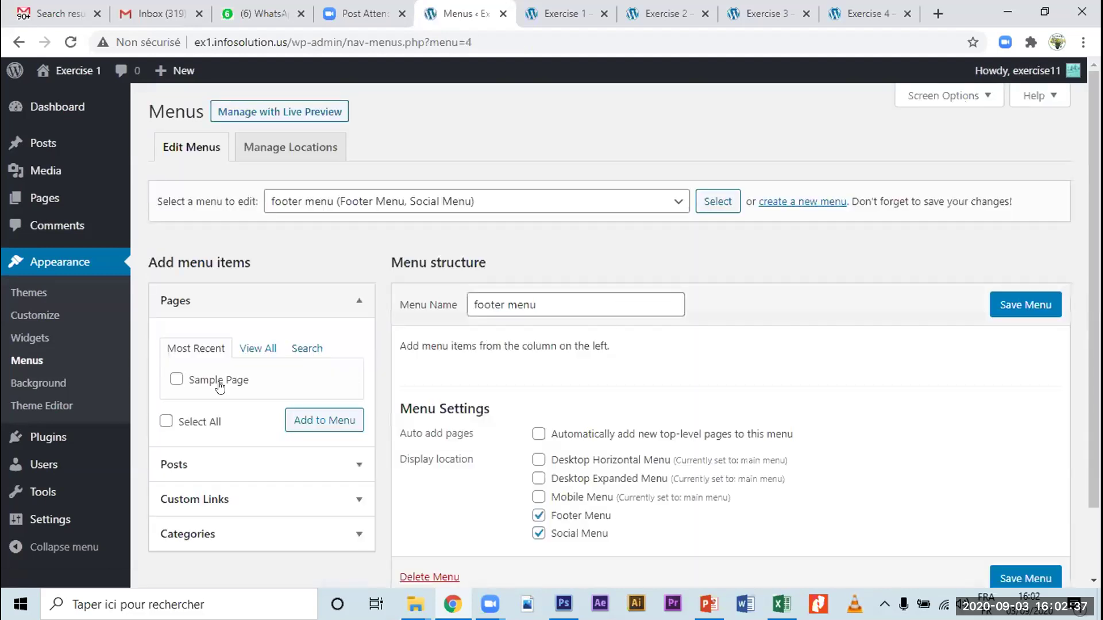
Step: Add 'AFAAS equips 20 with ICT skills' then 'AFAAS-UFAAS Symposium finishes strong' to footer menu
left_click(184, 463)
left_click(175, 338)
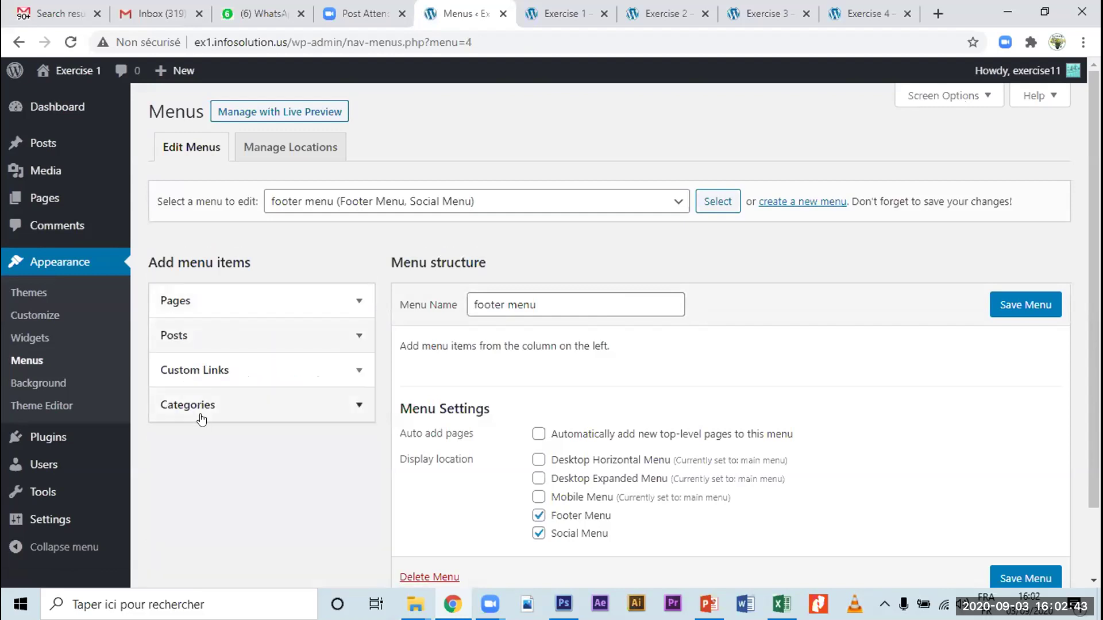
left_click(213, 408)
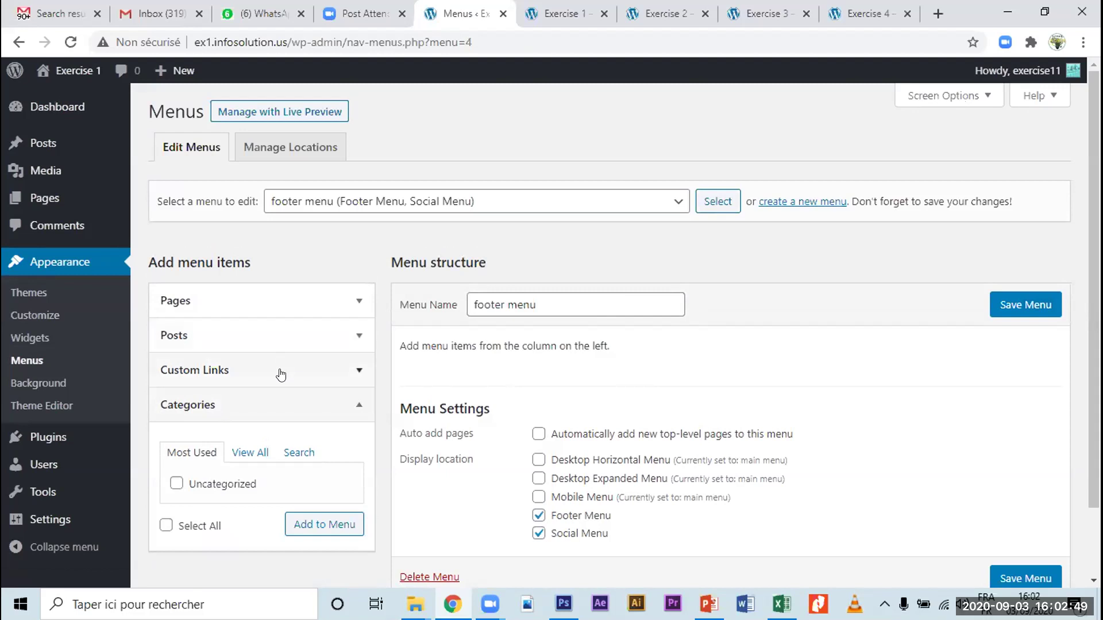
left_click(283, 335)
left_click(176, 414)
left_click(320, 511)
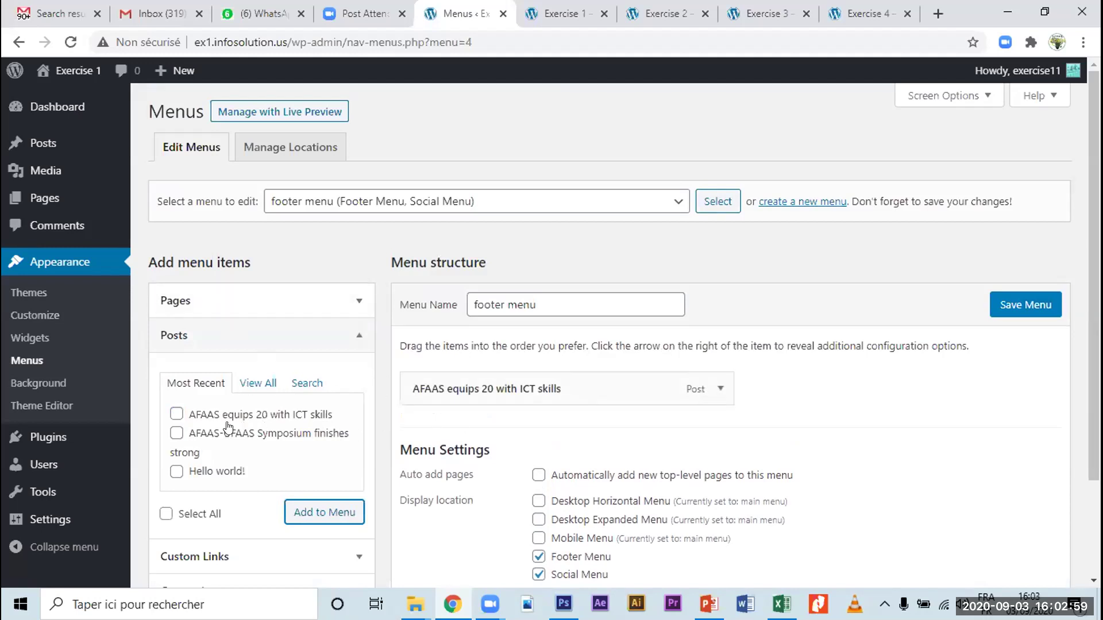
left_click(176, 434)
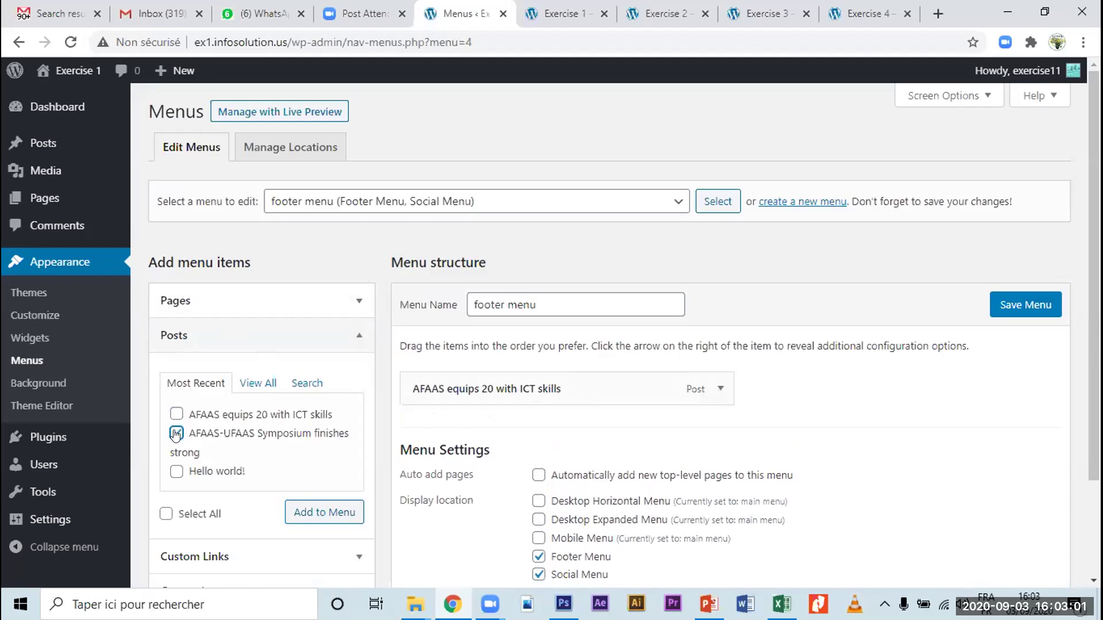
left_click(320, 513)
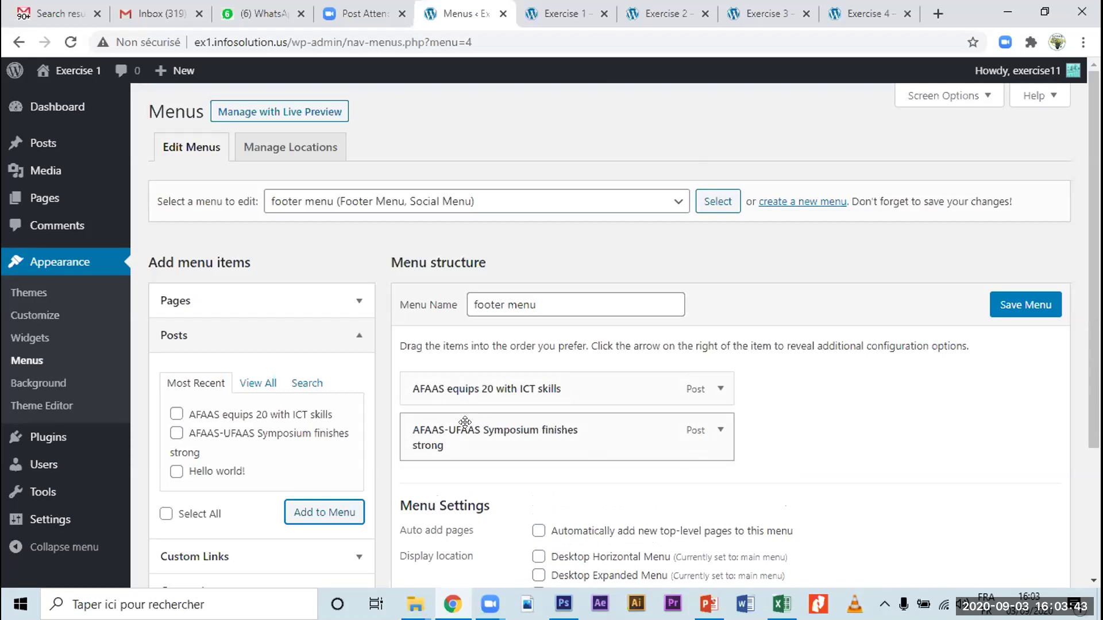
Step: Drag 'AFAAS-UFAAS Symposium' to become a sub item of 'AFAAS equips 20 with ICT skills', then save the footer menu
left_click_drag(465, 422, 505, 422)
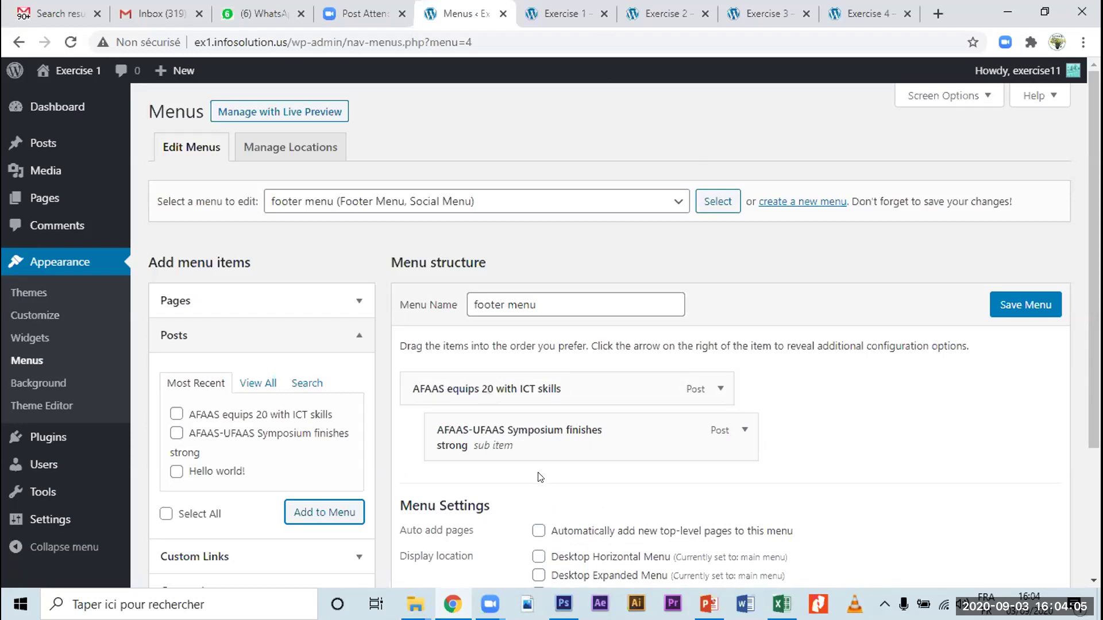
left_click_drag(532, 427, 507, 430)
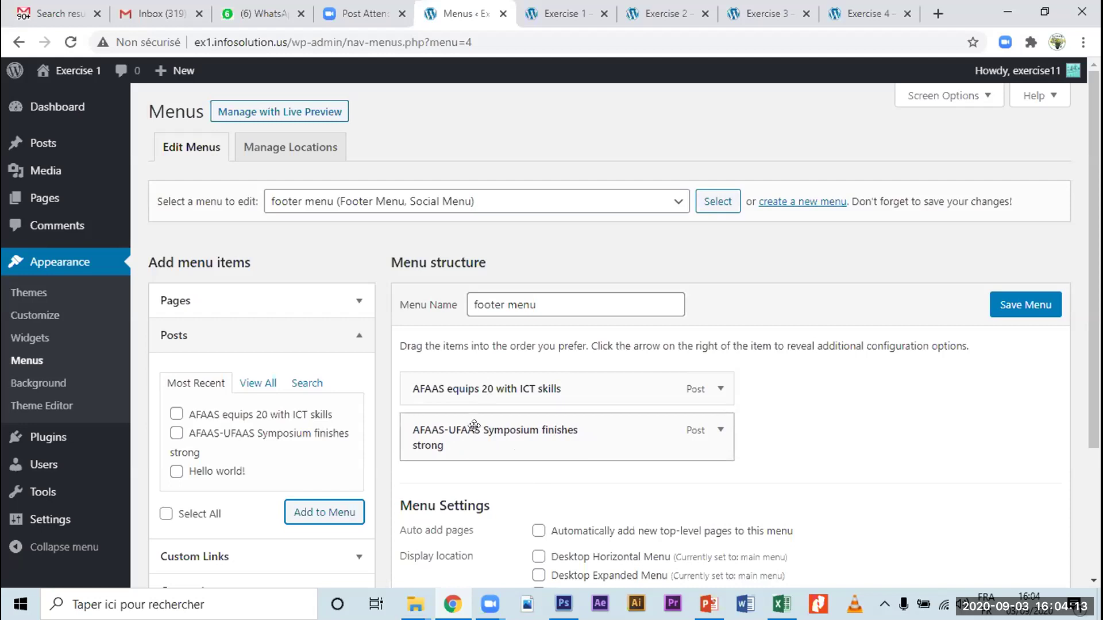
left_click_drag(474, 425, 502, 426)
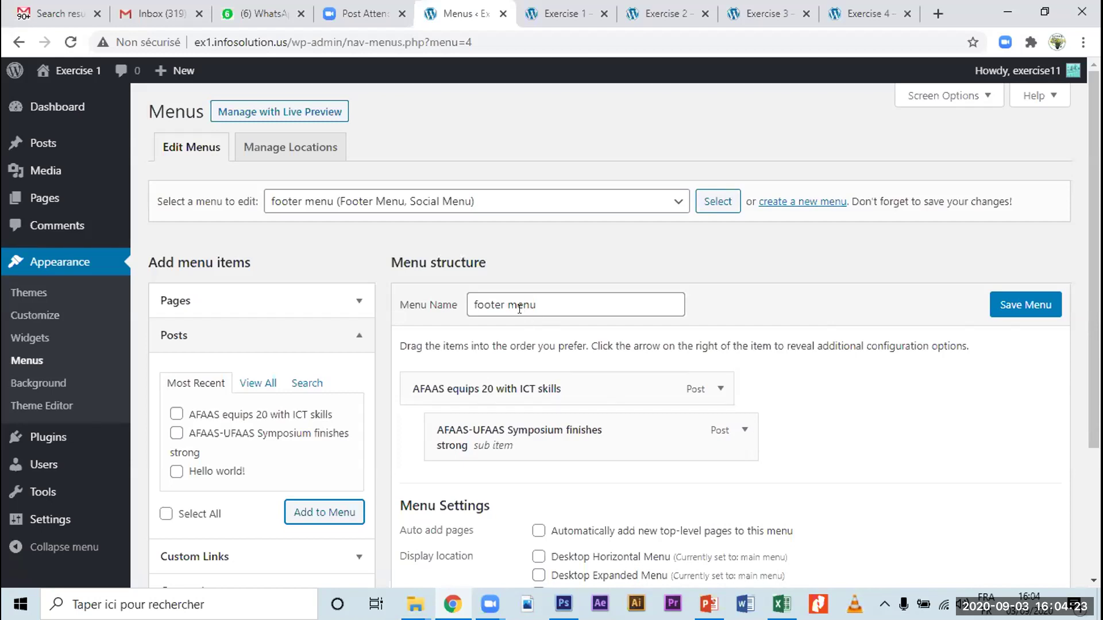
left_click(1027, 305)
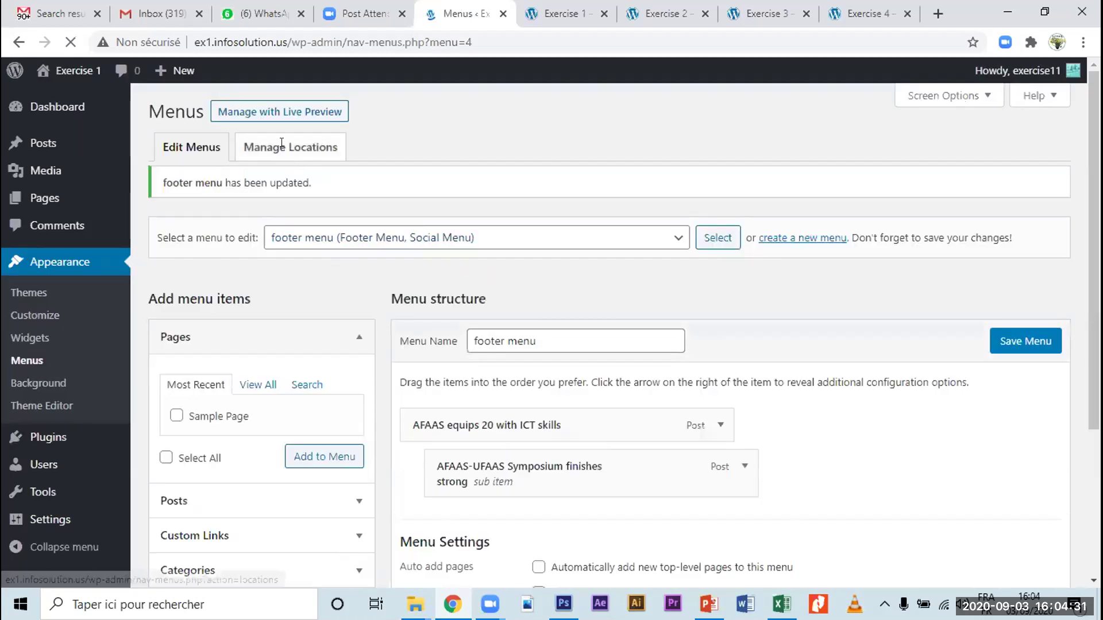
Step: Under Manage Locations, keep 'footer menu' for the Footer Menu and Social Menu locations and save the changes
left_click(277, 188)
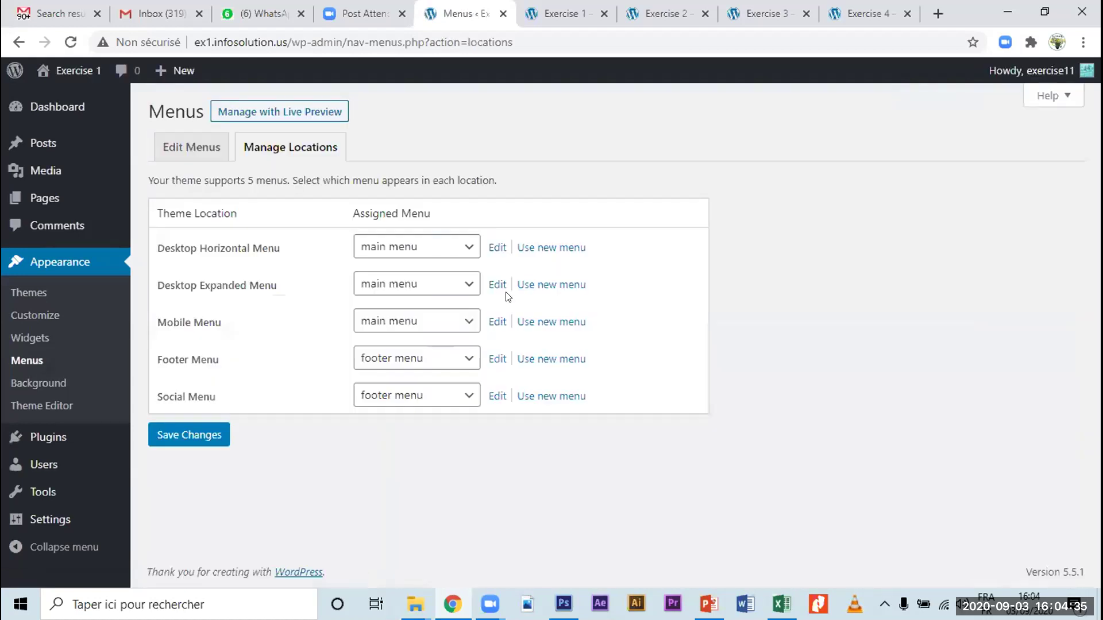
left_click(432, 367)
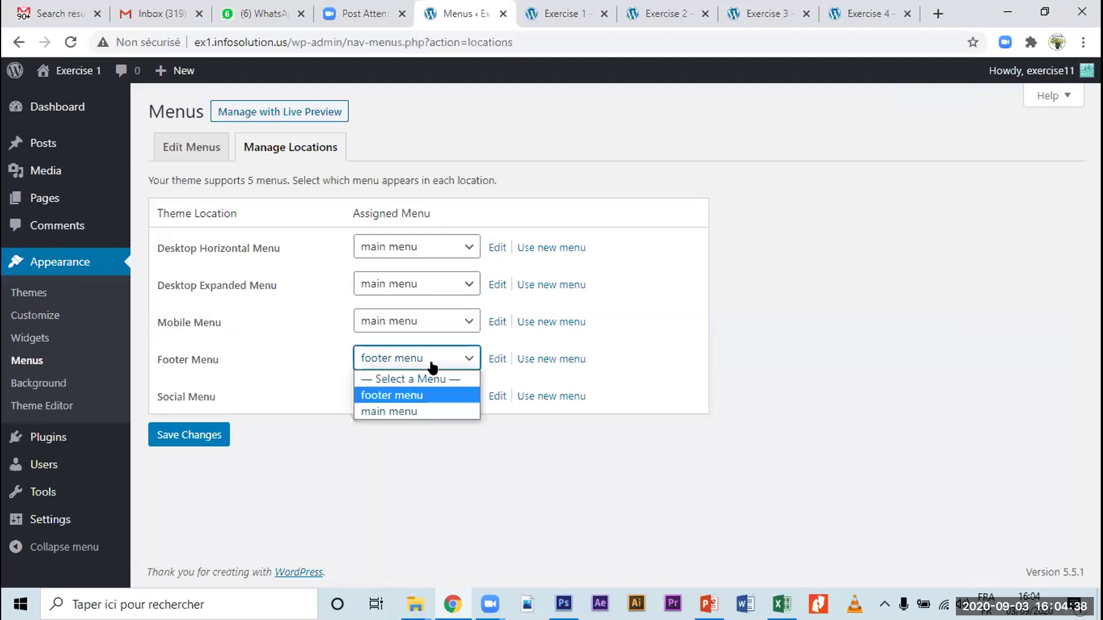
left_click(405, 394)
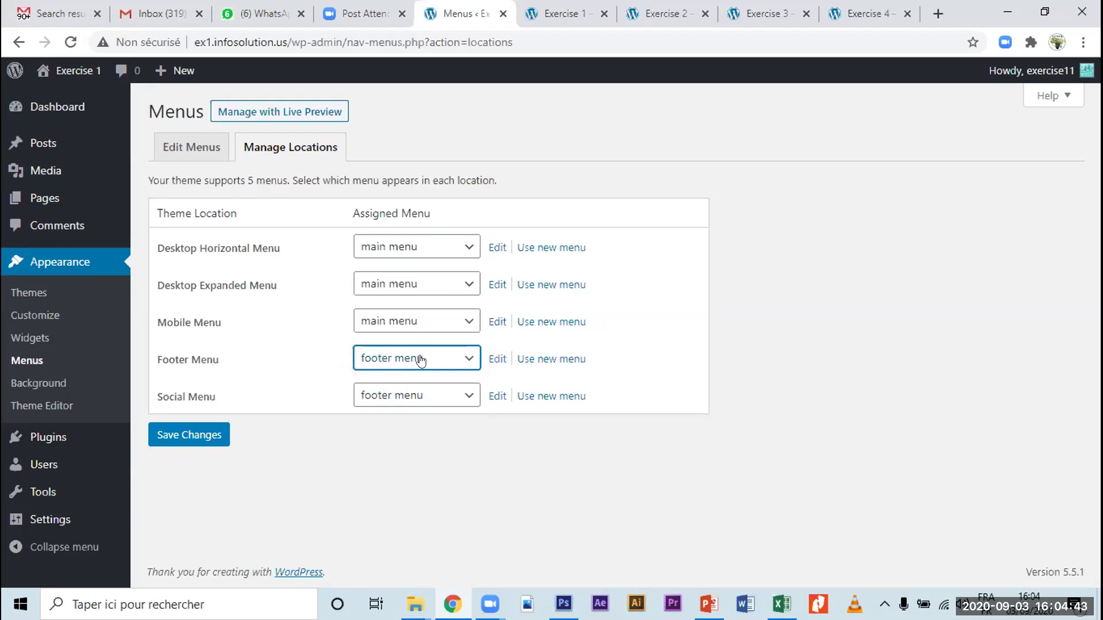
left_click(188, 435)
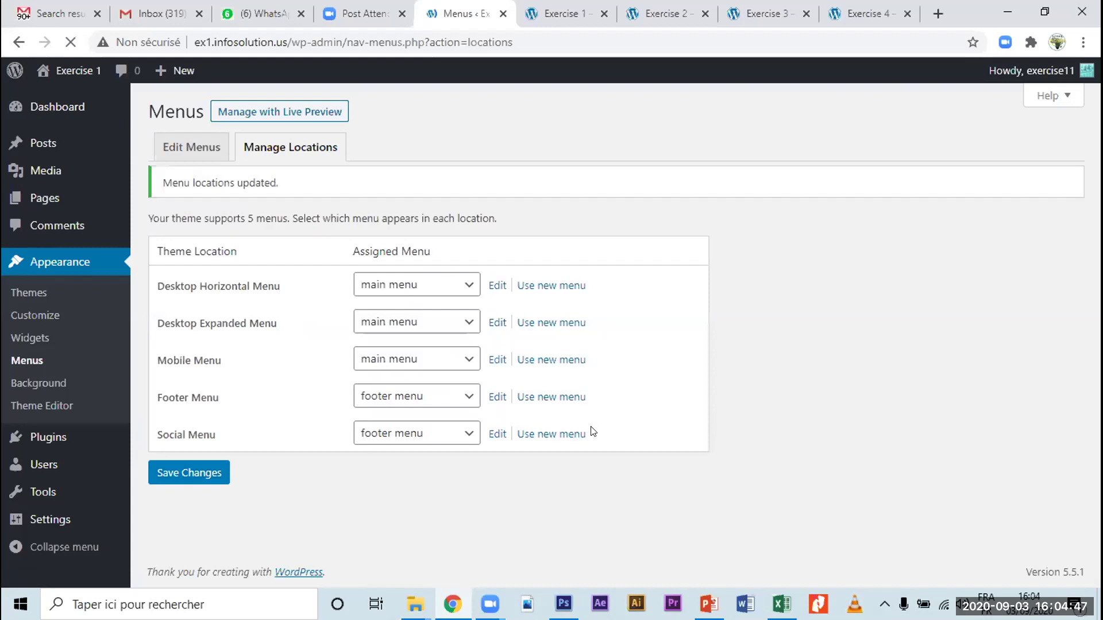
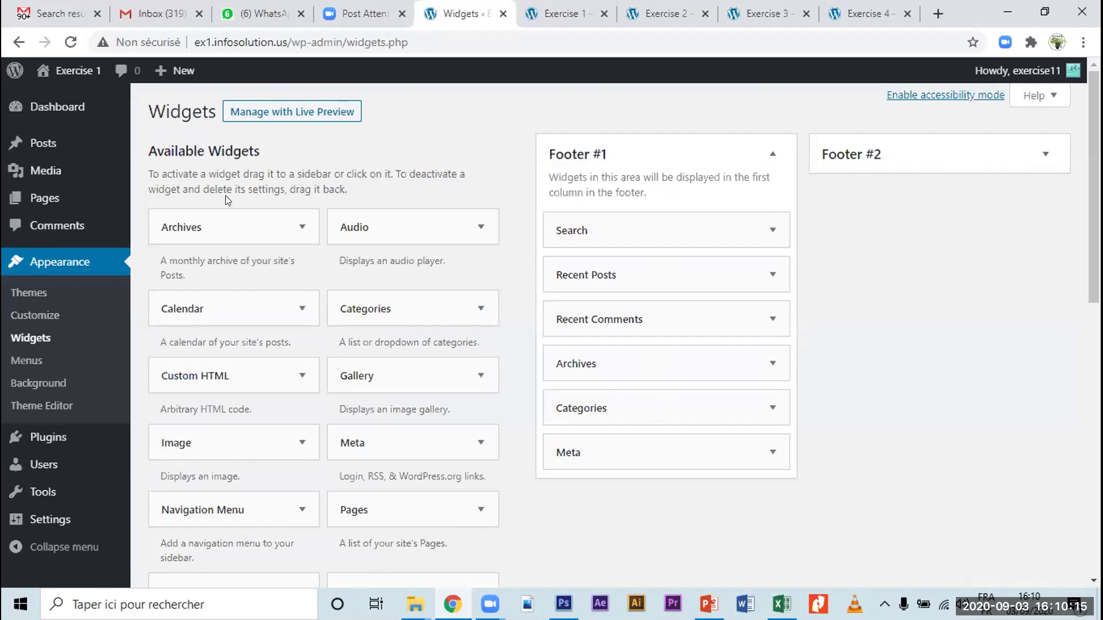
Step: Scroll down the Exercise 1 Widgets page to see the Footer #1 widget list
scroll(225, 247, "down", 8)
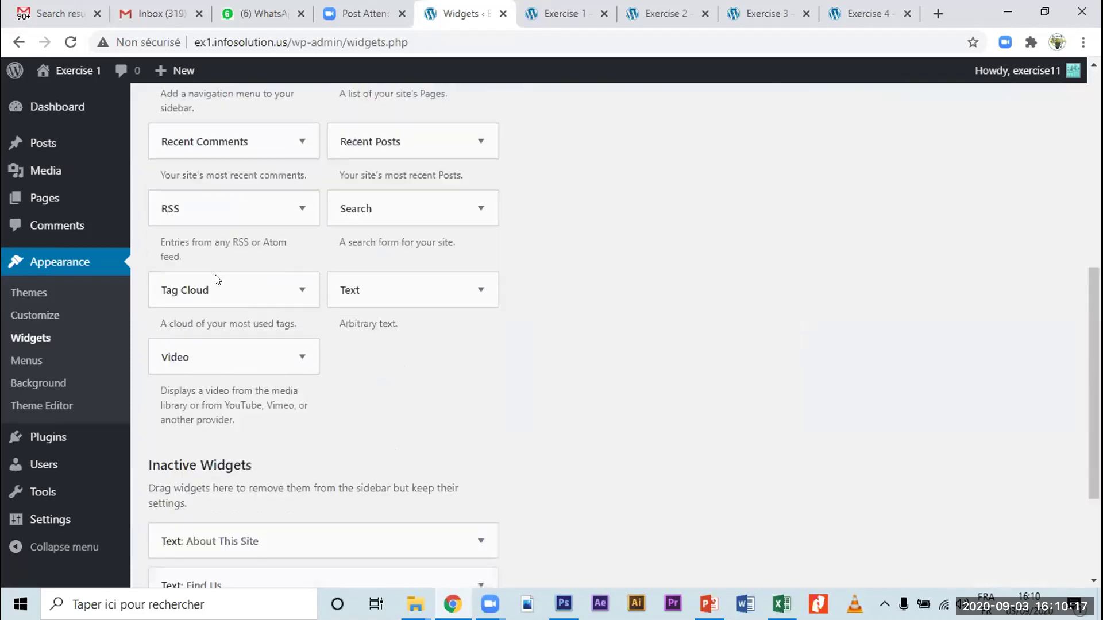
scroll(218, 280, "down", 2)
scroll(216, 277, "up", 10)
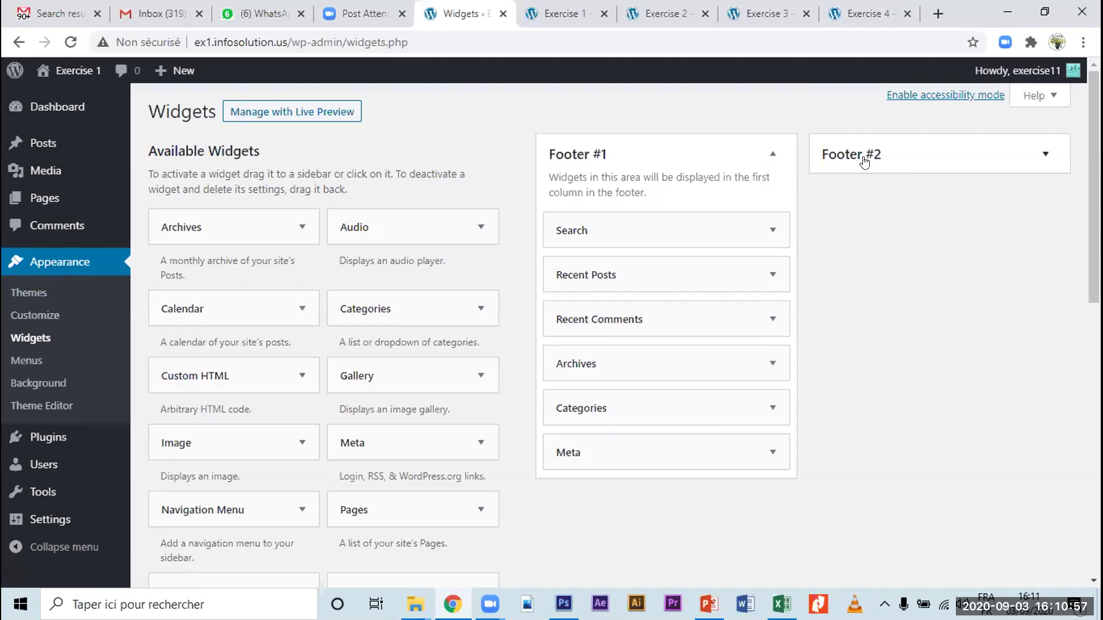
Step: Load the Exercise 4 site's /wp-admin login page
left_click(877, 18)
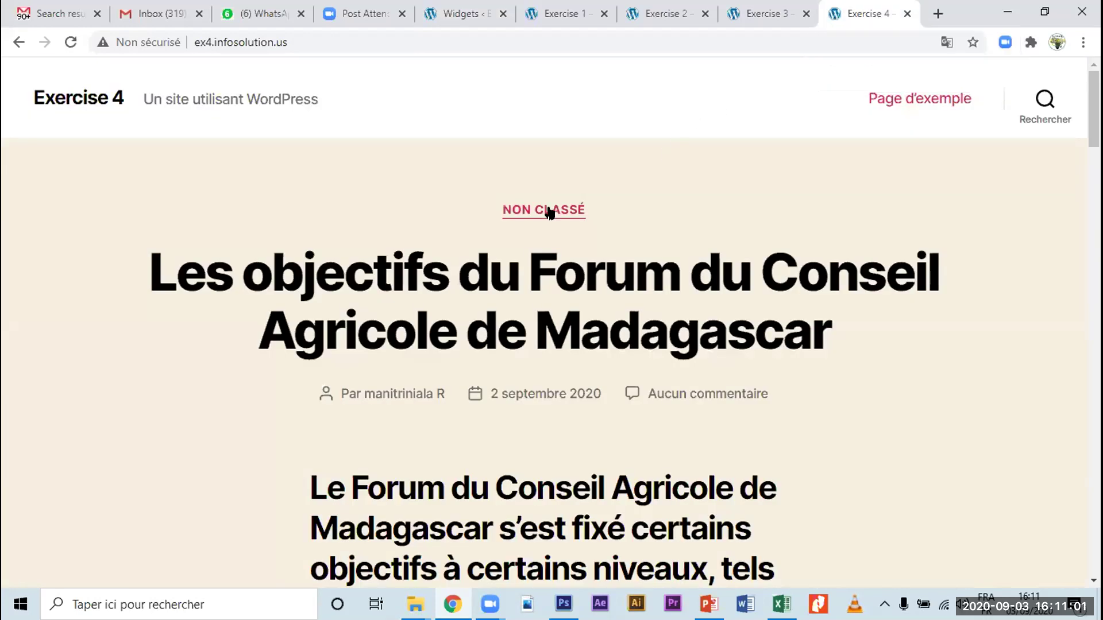
left_click(307, 36)
left_click(317, 39)
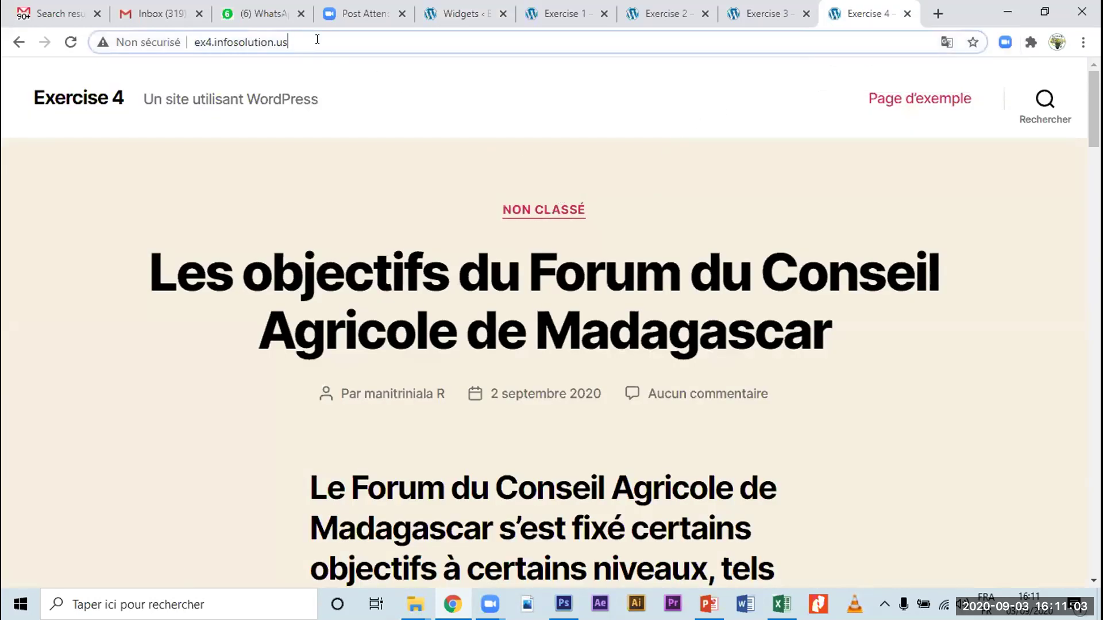
type("/wp")
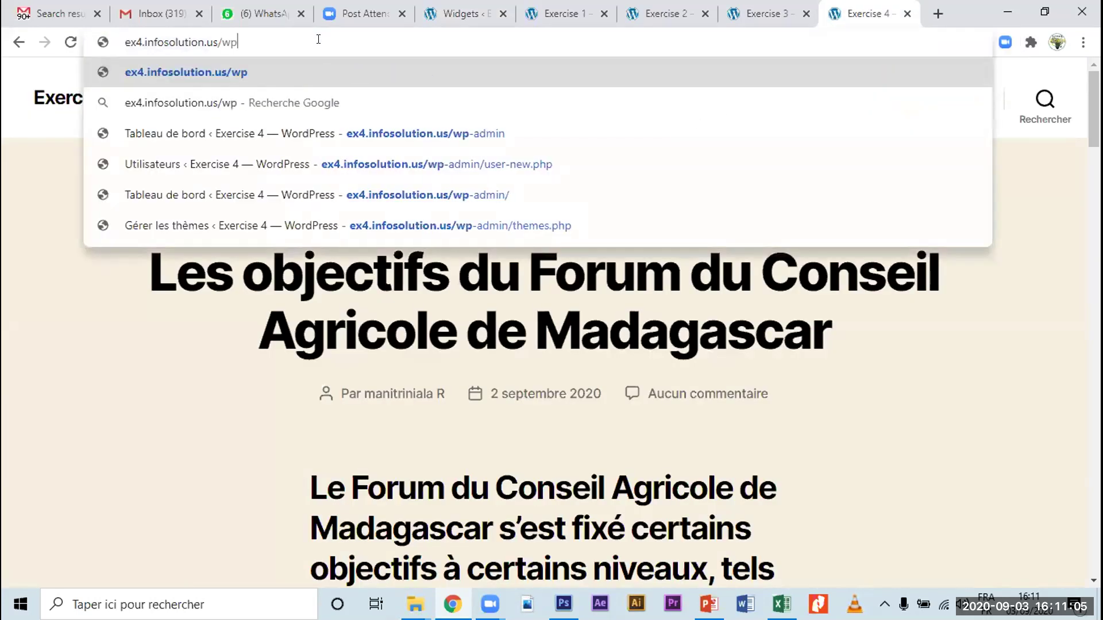
type("-admin")
key("Return")
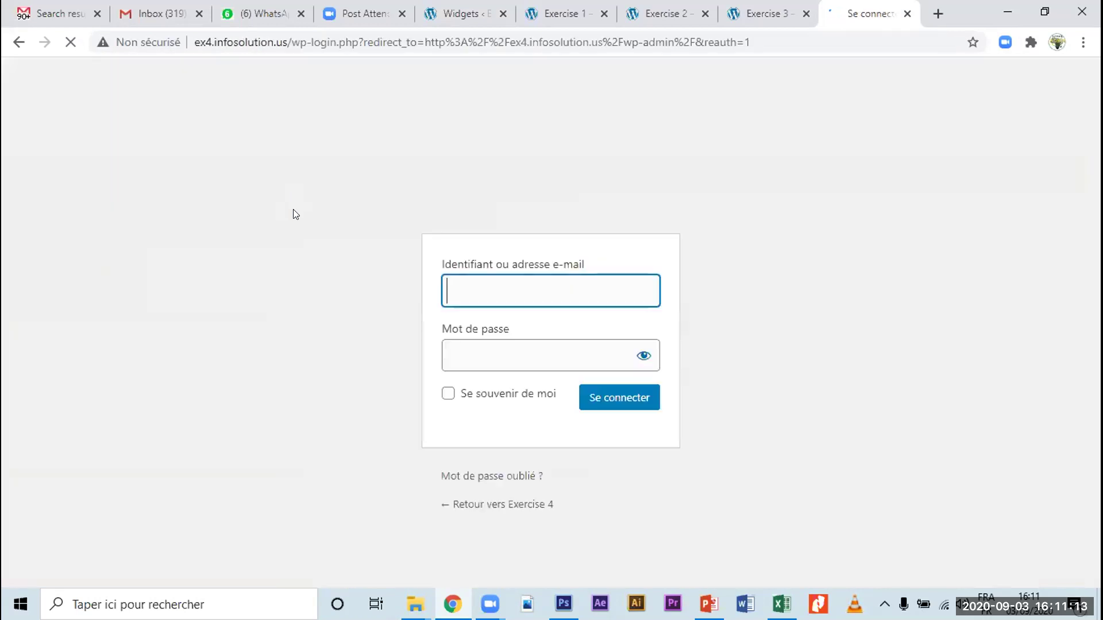
Step: Log in with the saved Exercise 4 admin username and the pasted account password
type("exercise44")
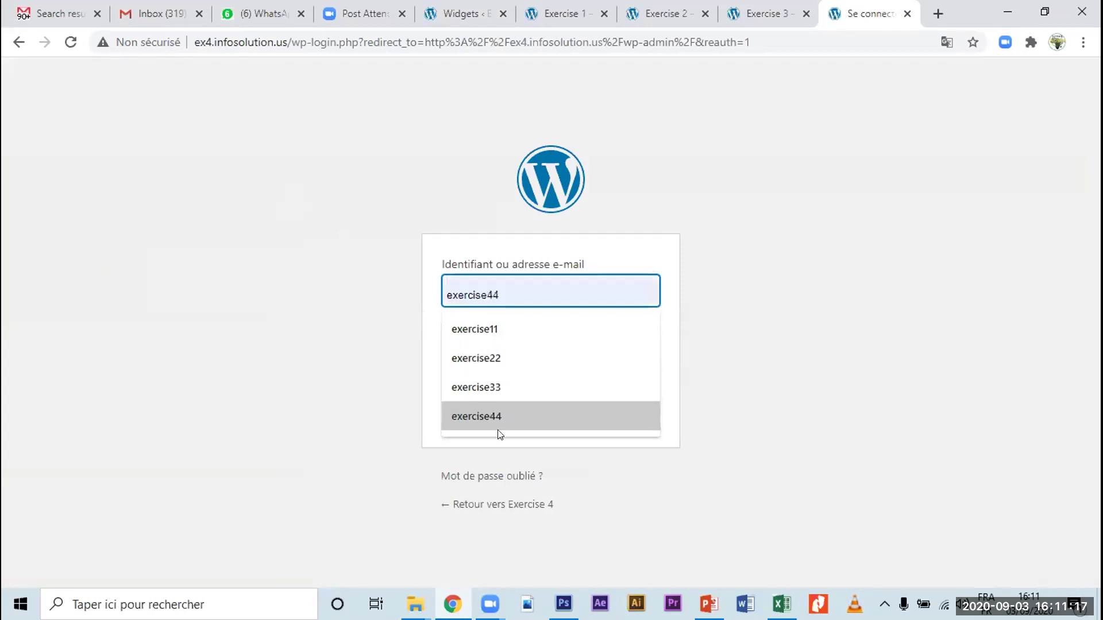
left_click(496, 420)
left_click_drag(549, 294, 424, 296)
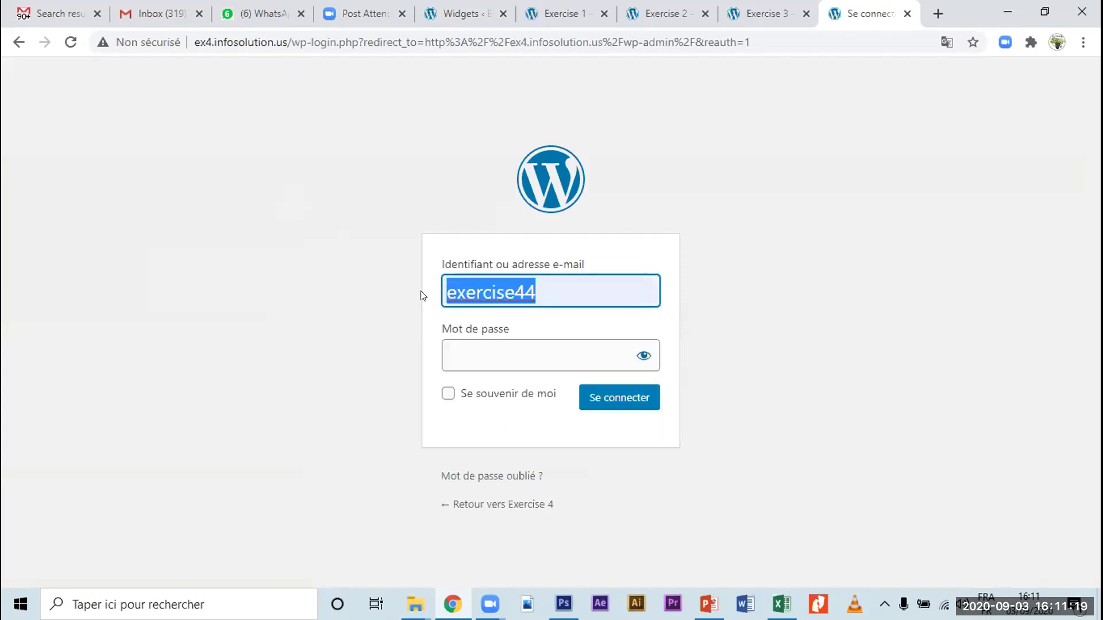
left_click(474, 356)
key("ctrl+v")
left_click(615, 402)
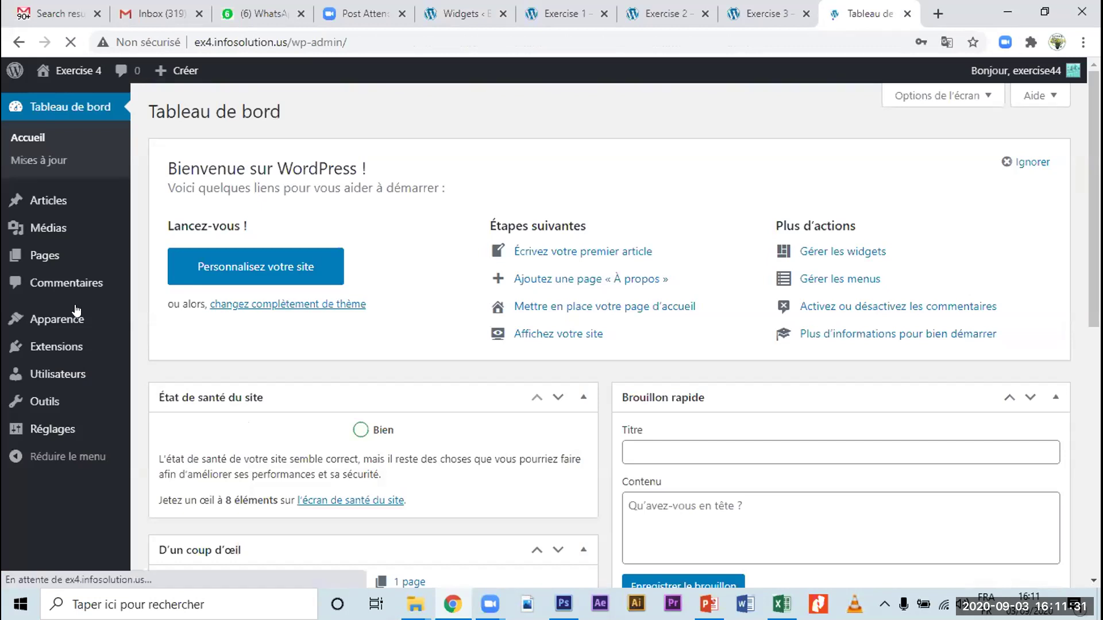
Step: Open Exercise 4's Apparence > Widgets page, then go back to the Exercise 1 Widgets page
mouse_move(76, 313)
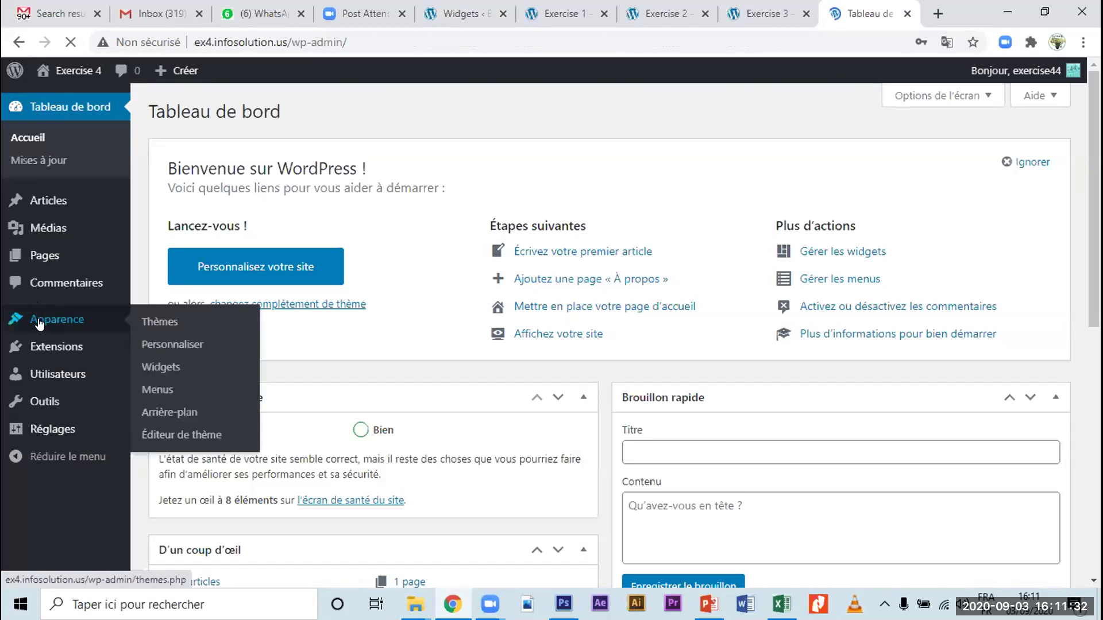
left_click(162, 367)
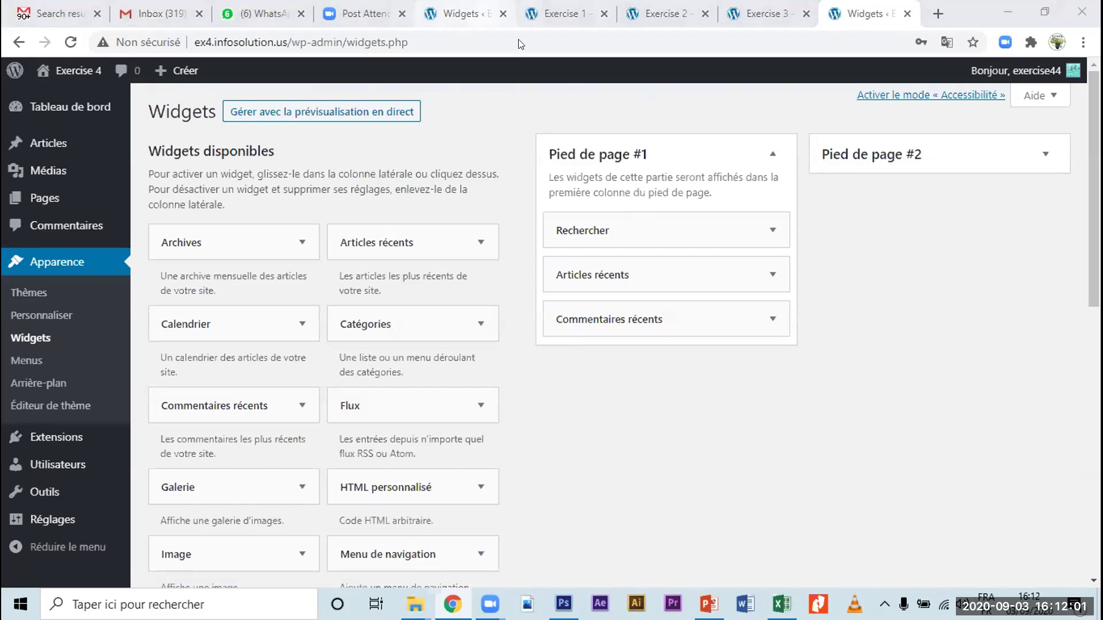
left_click(511, 19)
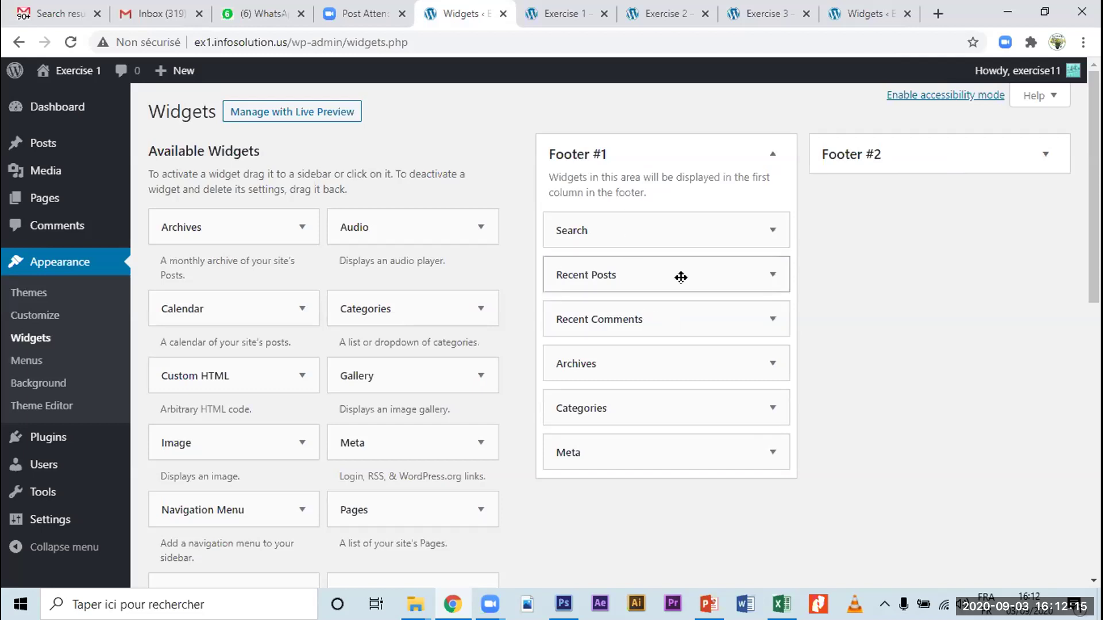
Step: Remove Recent Posts, Recent Comments, Archives, Categories and Meta from Footer #1, leaving only Search
left_click_drag(684, 271, 665, 253)
left_click_drag(544, 273, 349, 278)
left_click_drag(532, 278, 448, 278)
left_click(643, 268)
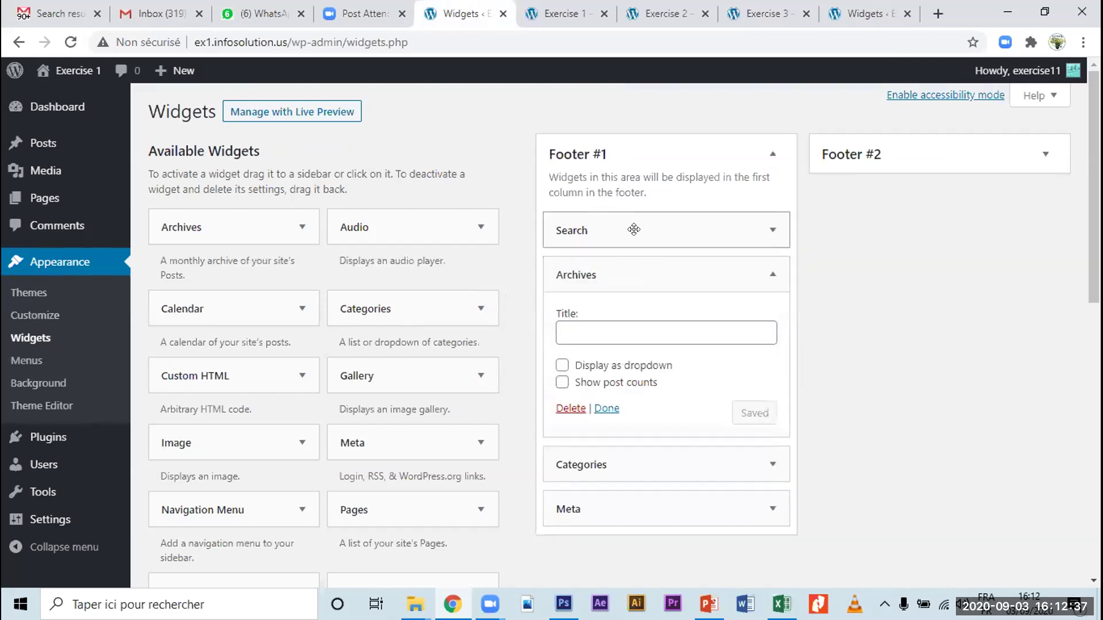
left_click_drag(642, 263, 295, 256)
left_click_drag(632, 274, 379, 302)
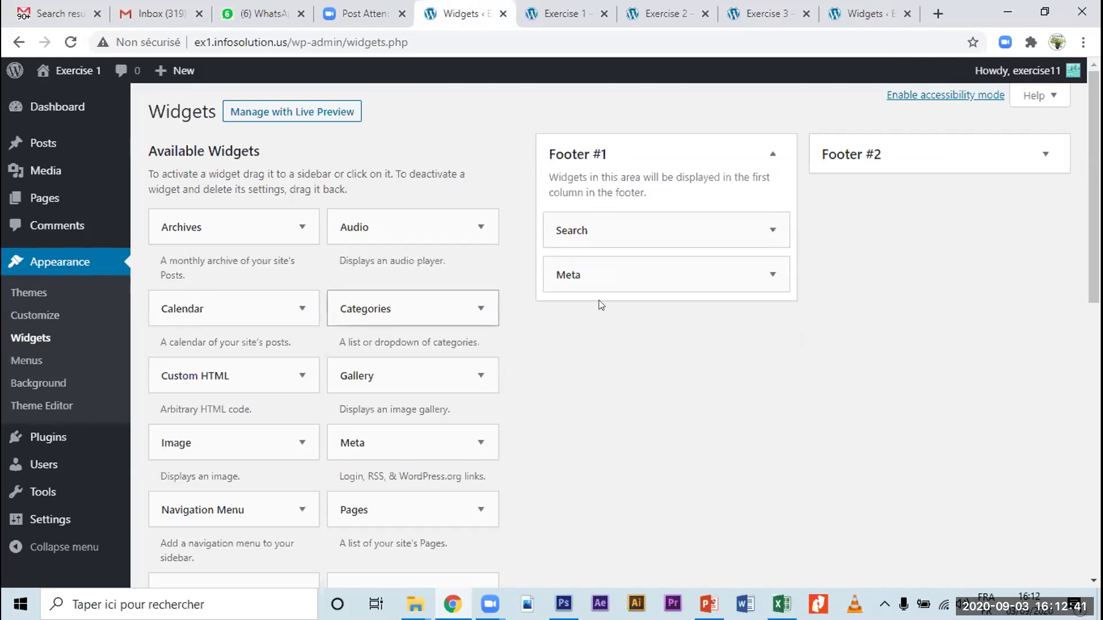
left_click_drag(647, 273, 315, 344)
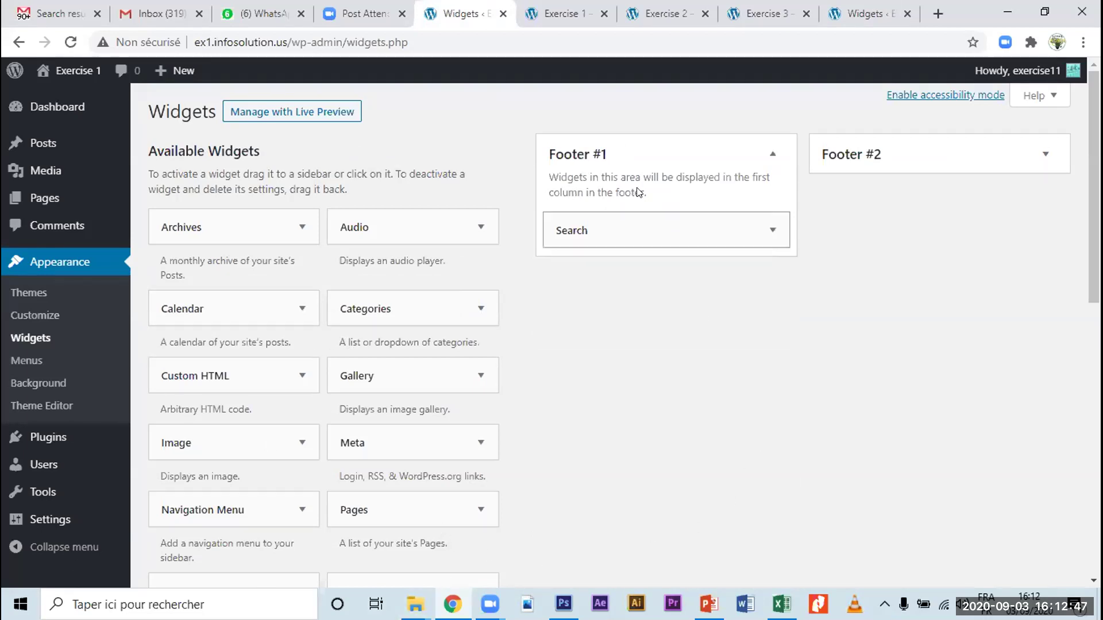
Step: Drag a Navigation Menu widget from Available Widgets into Footer #2
left_click_drag(603, 228, 673, 233)
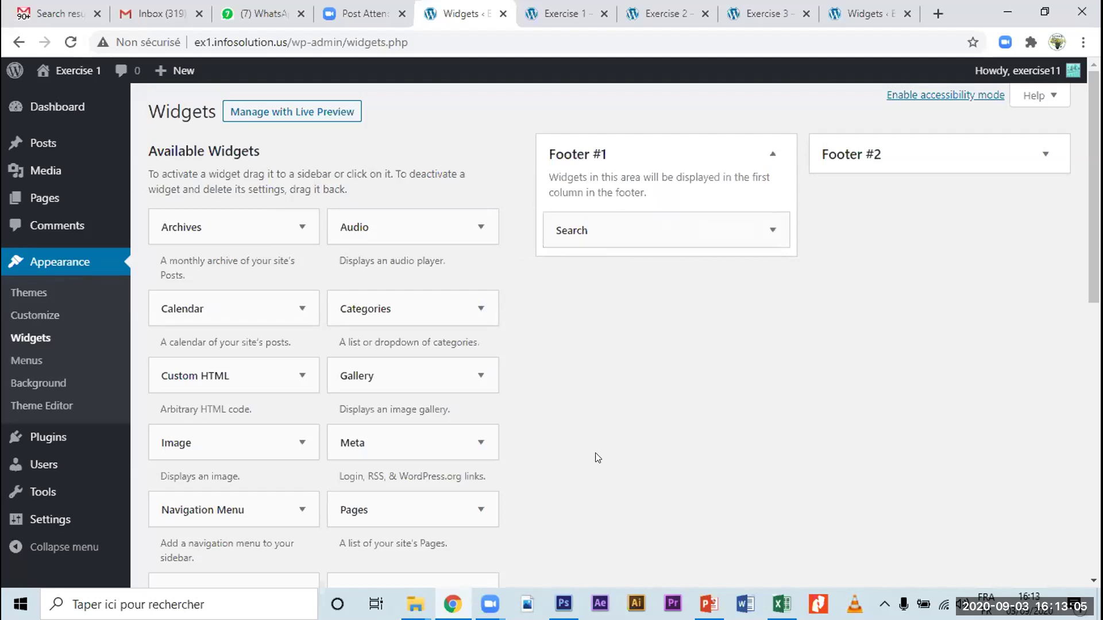
scroll(597, 457, "down", 2)
scroll(598, 457, "up", 2)
left_click_drag(215, 512, 905, 220)
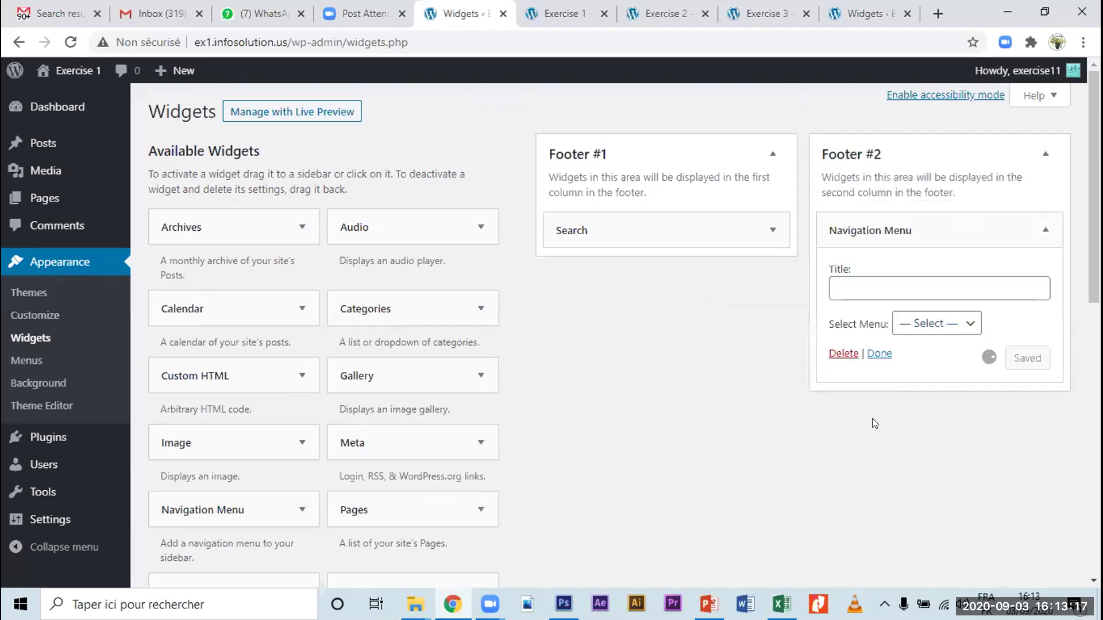
Step: Set the Footer #2 Navigation Menu widget to 'footer menu' and save it
left_click(941, 327)
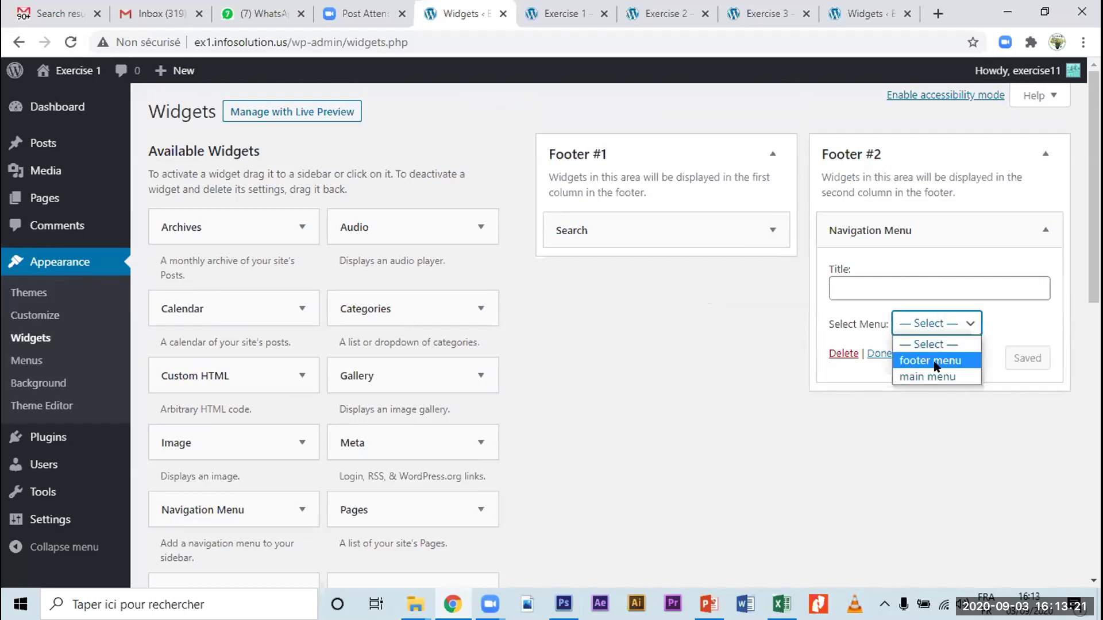
left_click(935, 360)
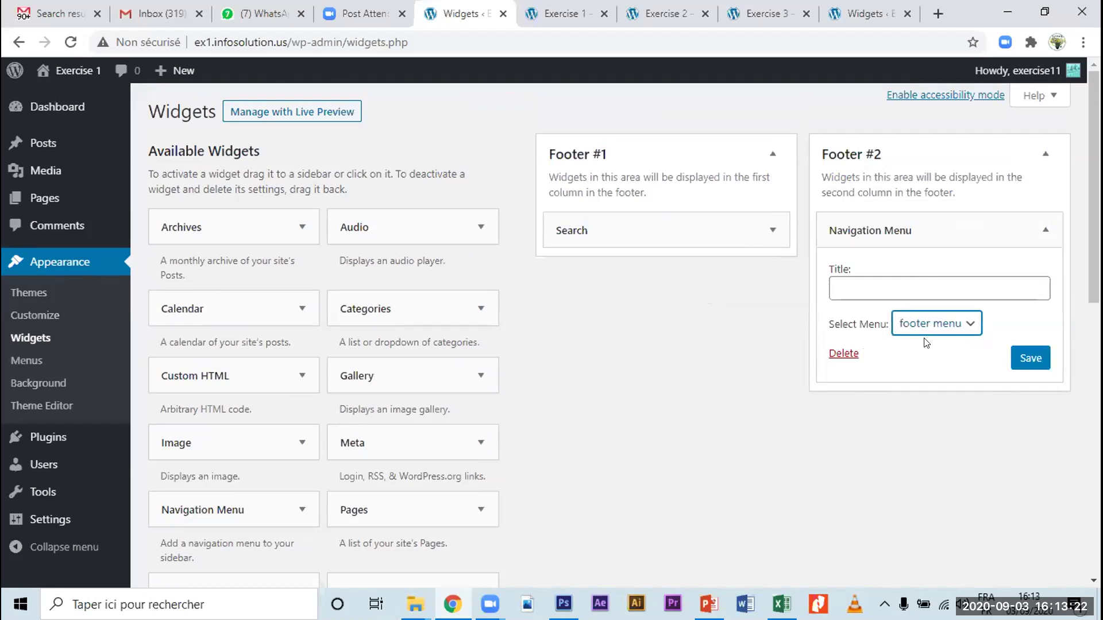
left_click(1030, 359)
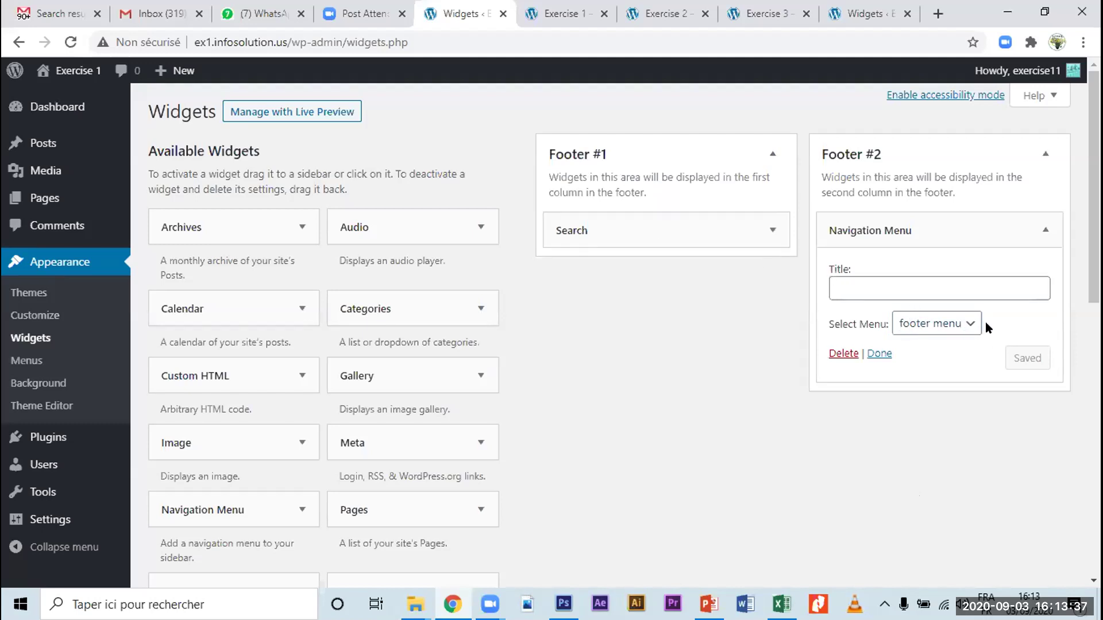
left_click(571, 23)
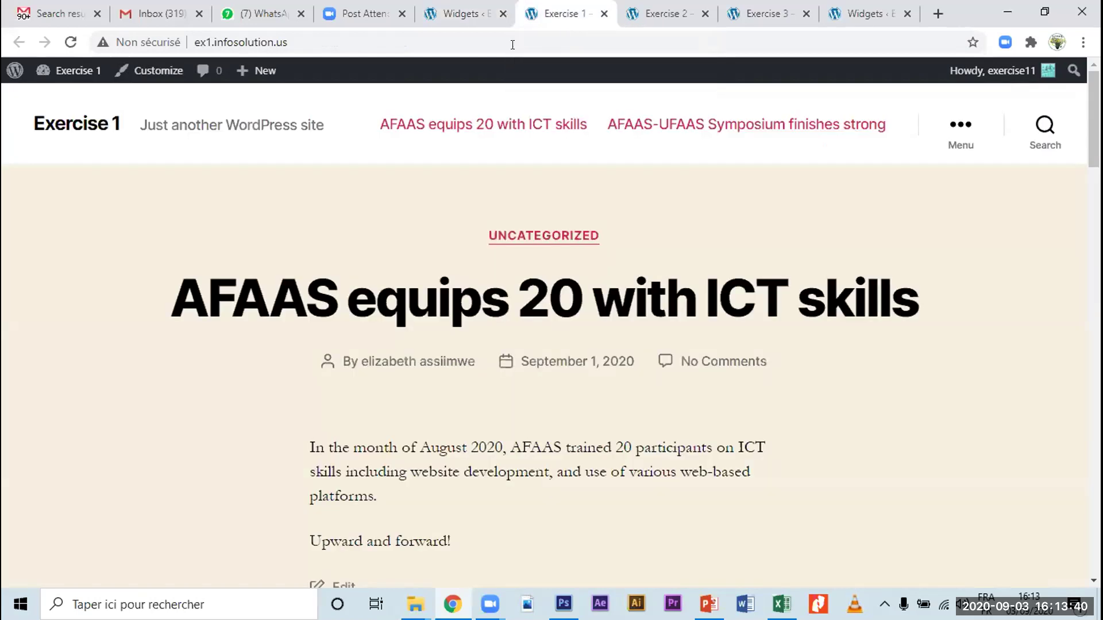
Step: Reload the Exercise 1 site, scroll to the footer and try the search field
left_click(70, 42)
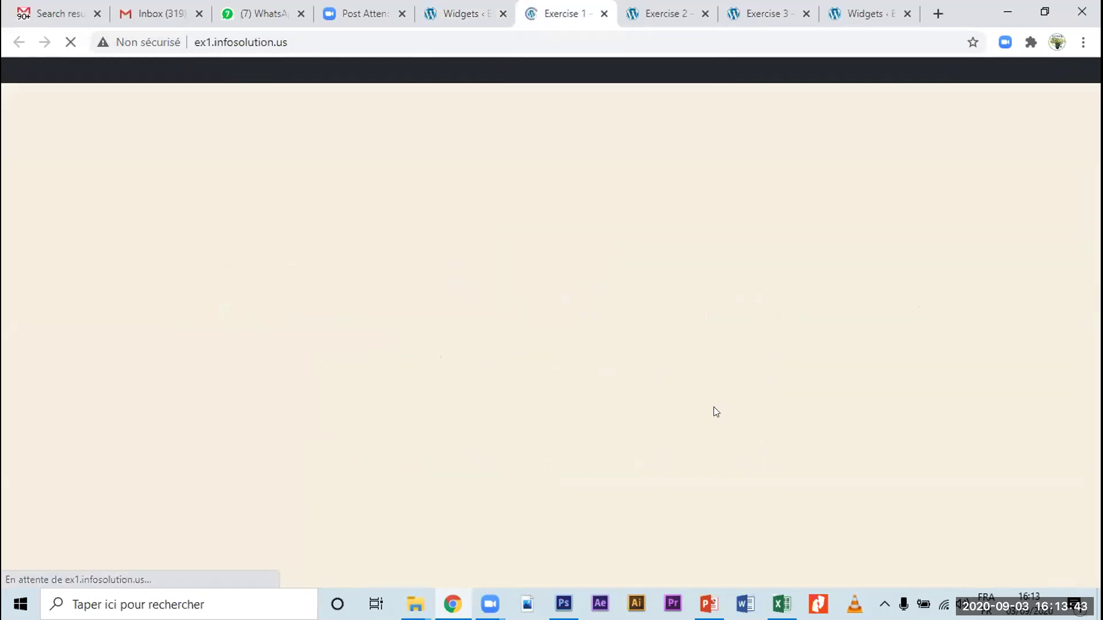
scroll(691, 454, "down", 20)
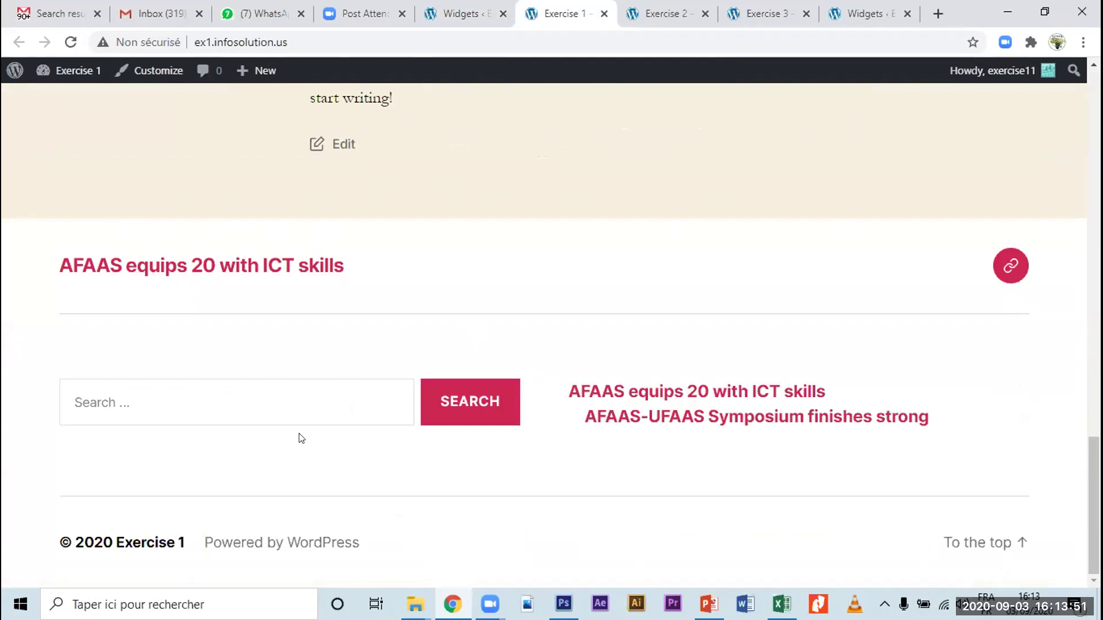
left_click(99, 396)
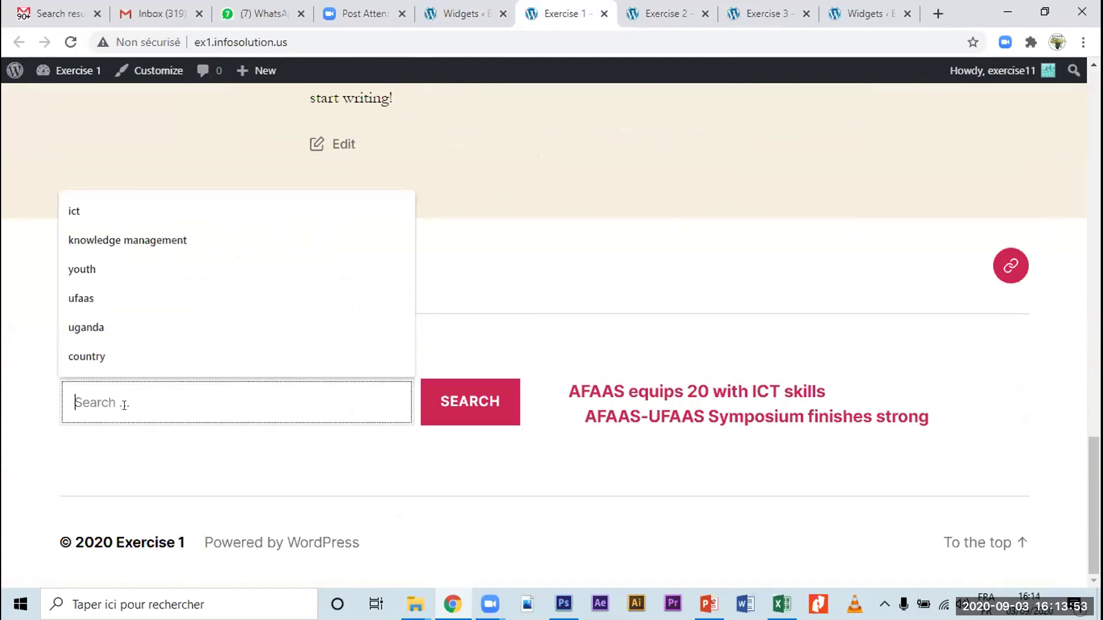
left_click(173, 470)
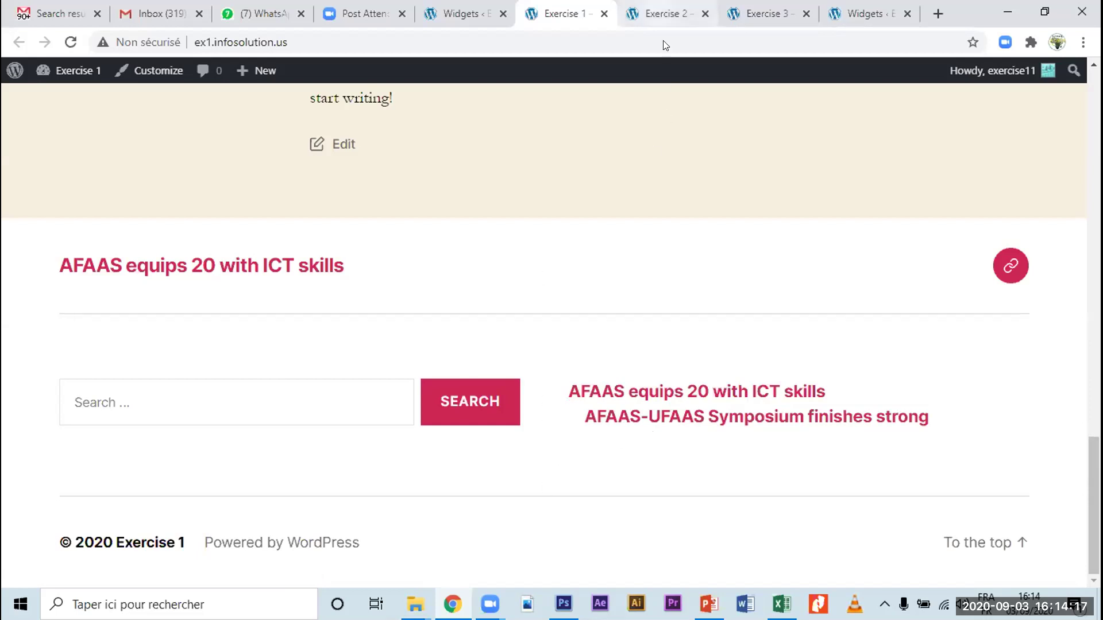
left_click(494, 28)
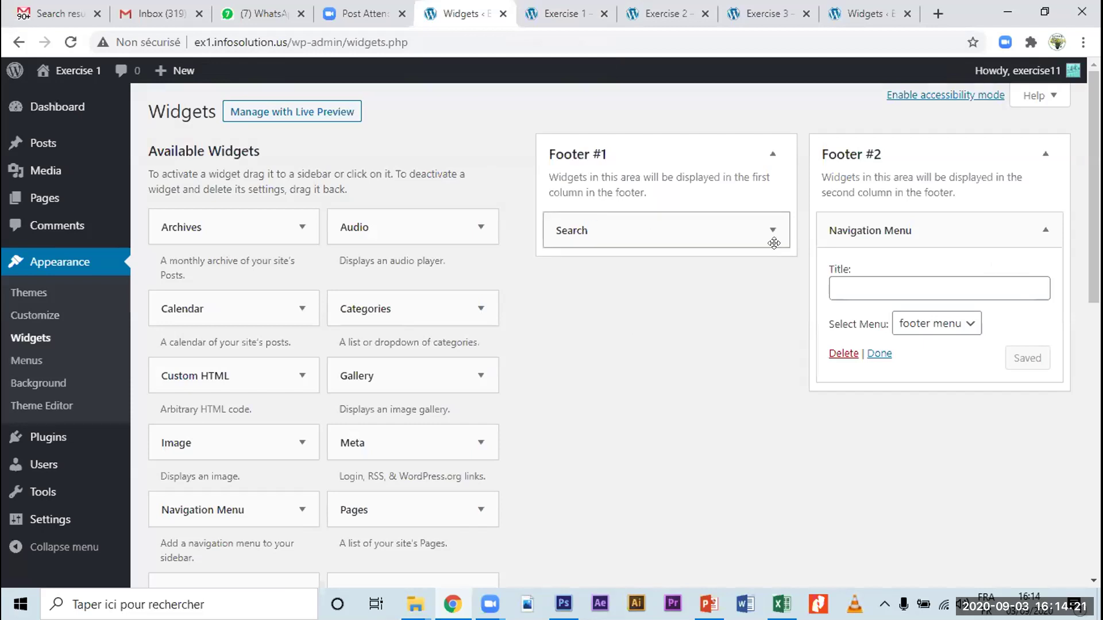
Step: Switch the Footer #2 Navigation Menu widget to 'main menu' and save it
left_click(949, 325)
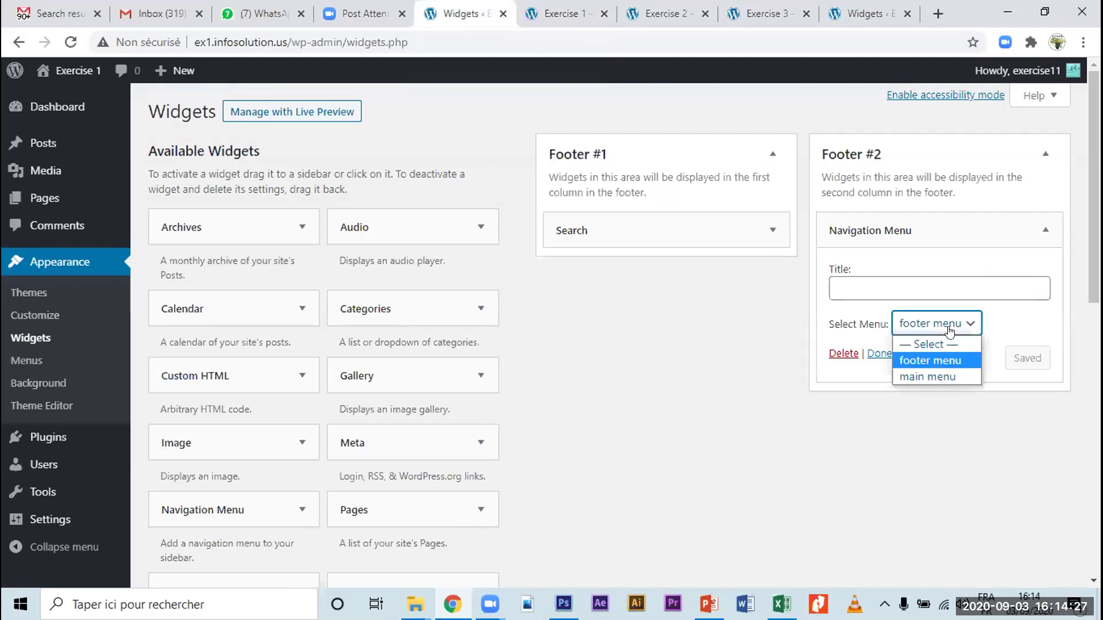
left_click(933, 378)
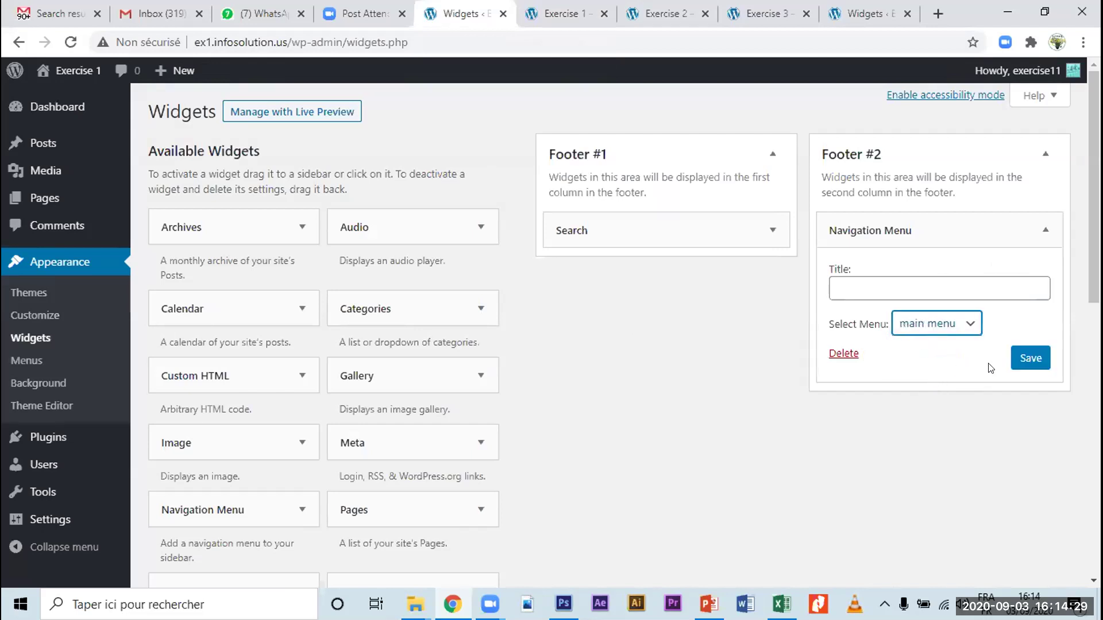
left_click(1017, 357)
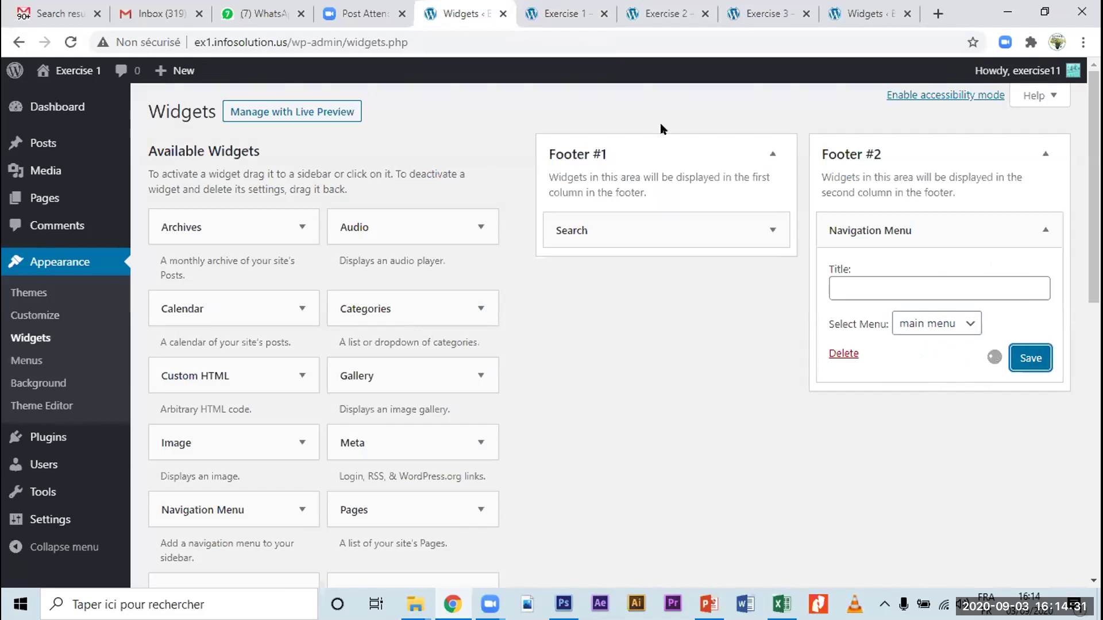
left_click(553, 22)
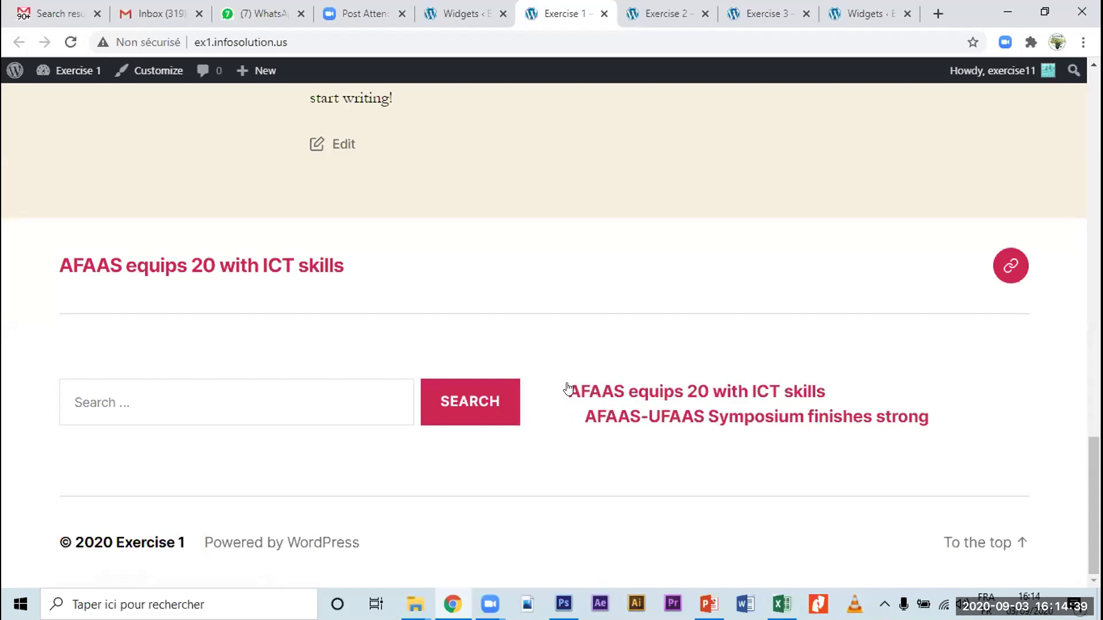
Step: Reload the Exercise 1 site to check the updated footer, then return to Widgets
left_click(71, 44)
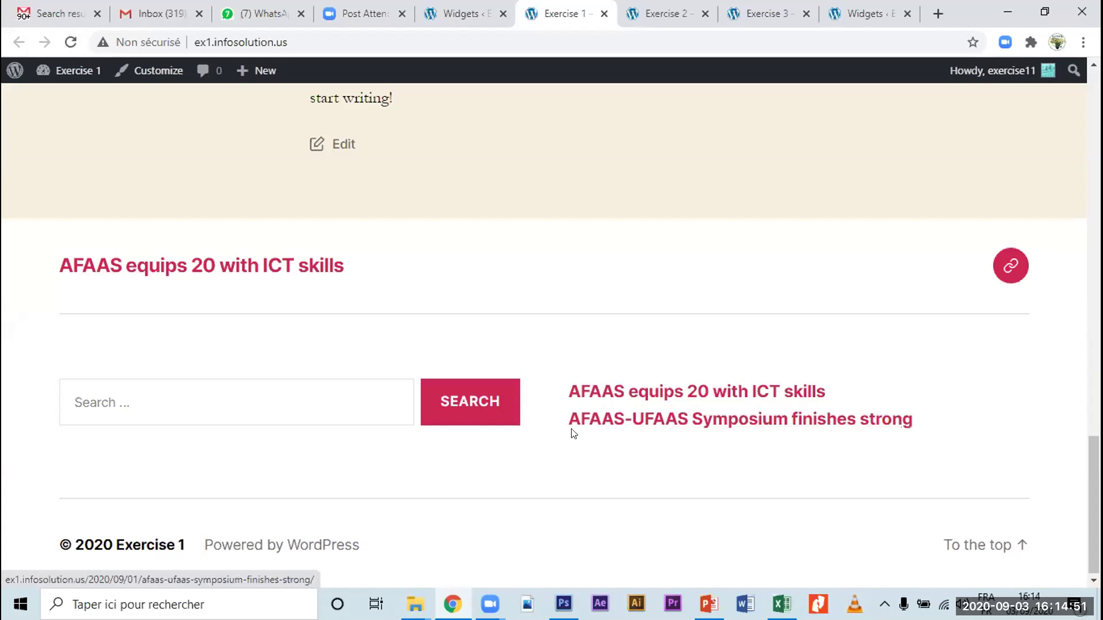
scroll(574, 450, "up", 20)
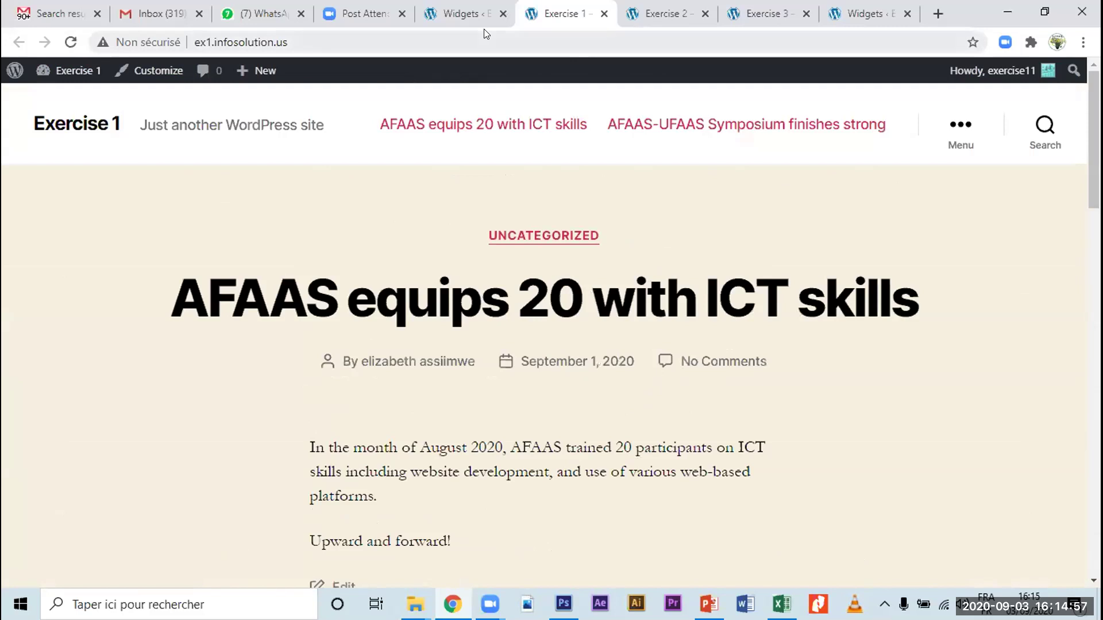
left_click(460, 27)
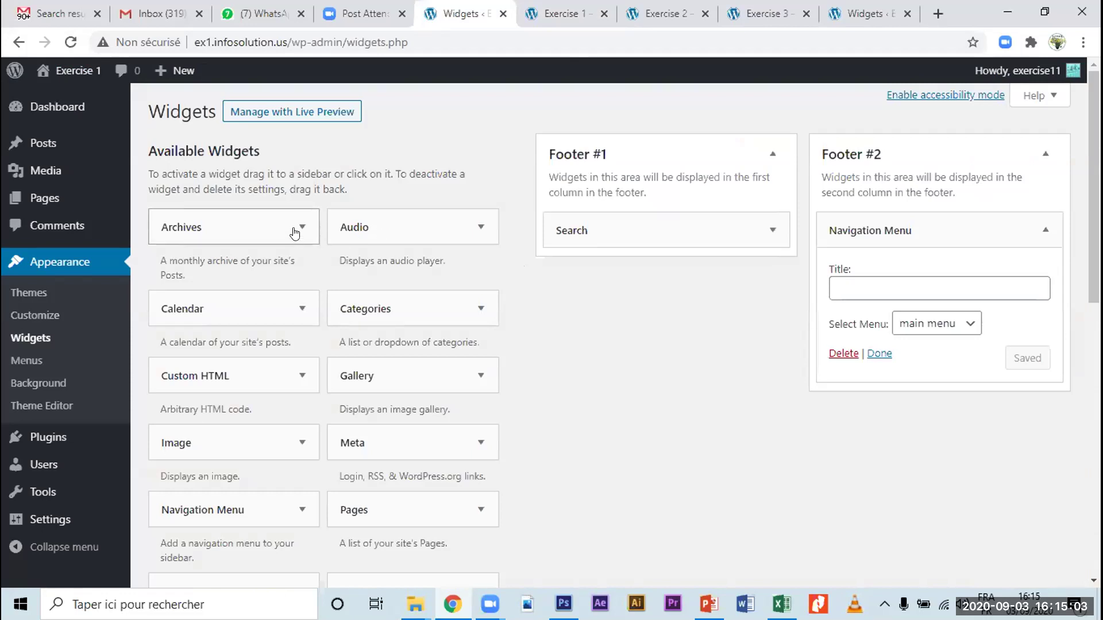
left_click(295, 233)
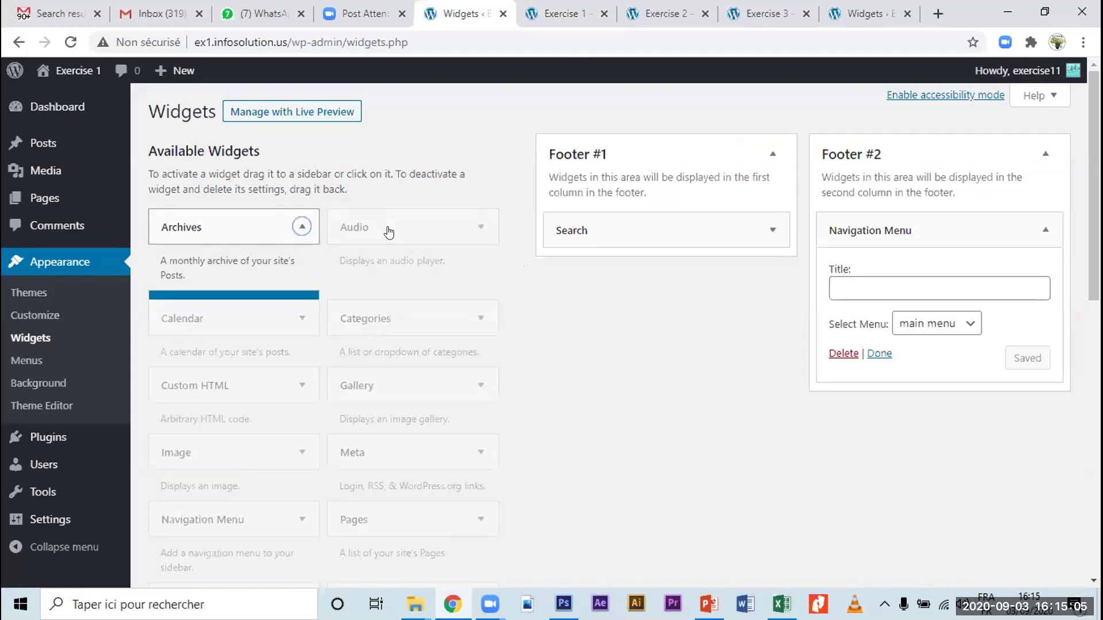
left_click(388, 231)
left_click(390, 231)
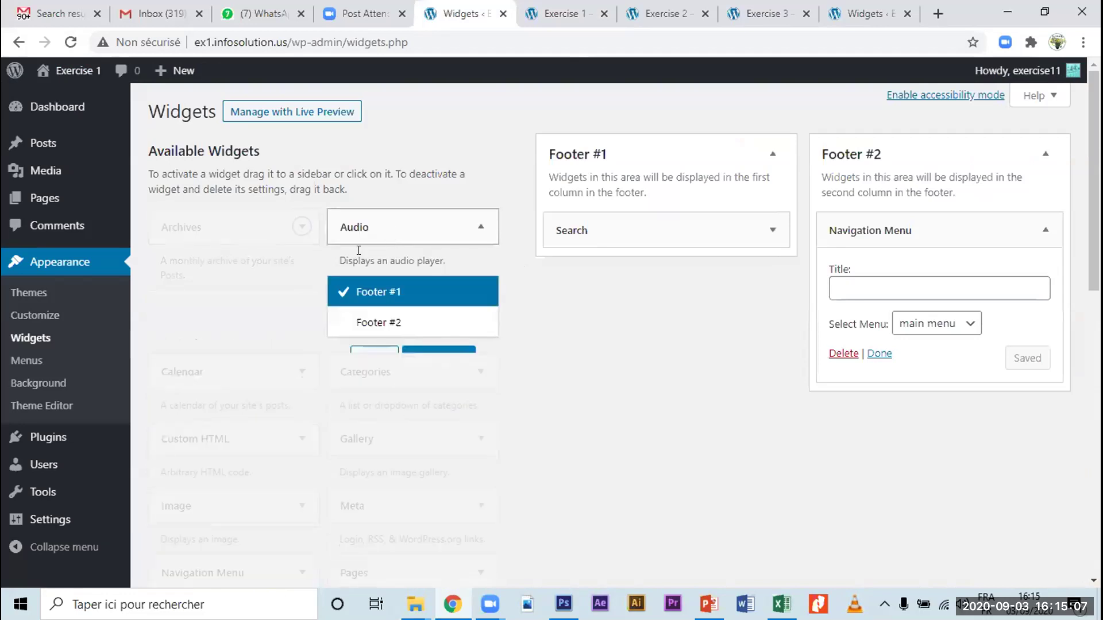
left_click(283, 320)
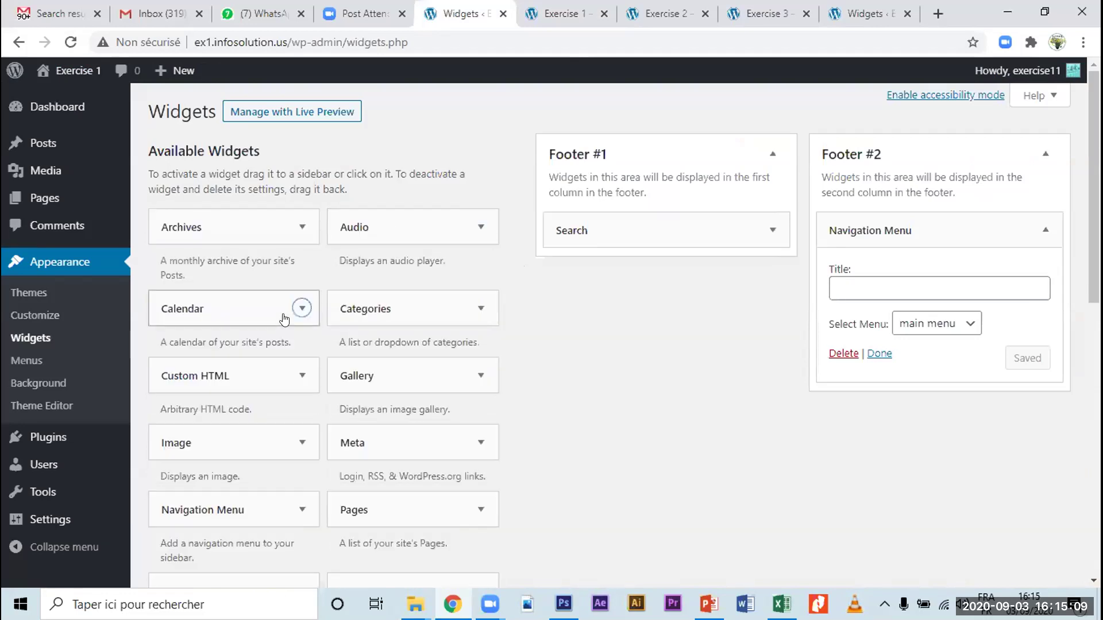
left_click(301, 308)
left_click(421, 310)
left_click(421, 310)
left_click(396, 385)
left_click(395, 384)
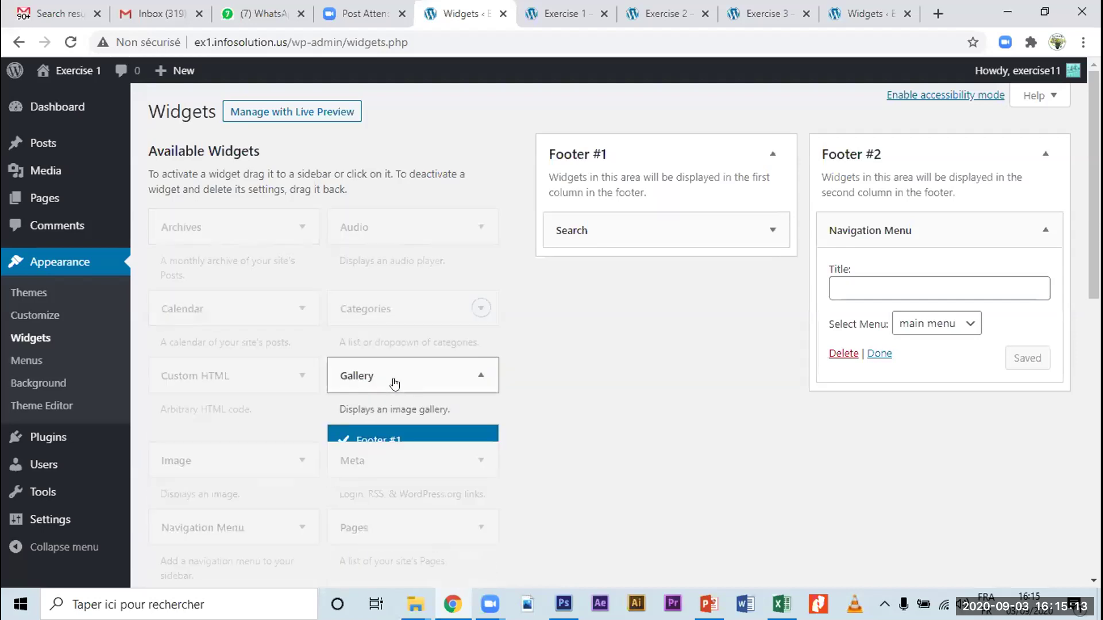
left_click(376, 386)
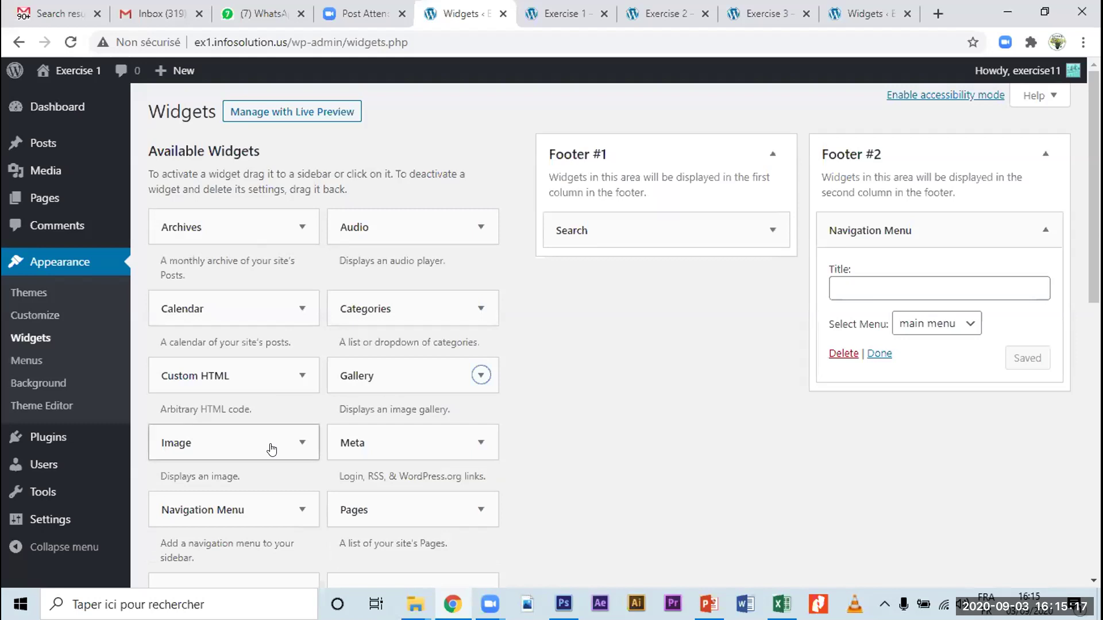
scroll(272, 449, "down", 3)
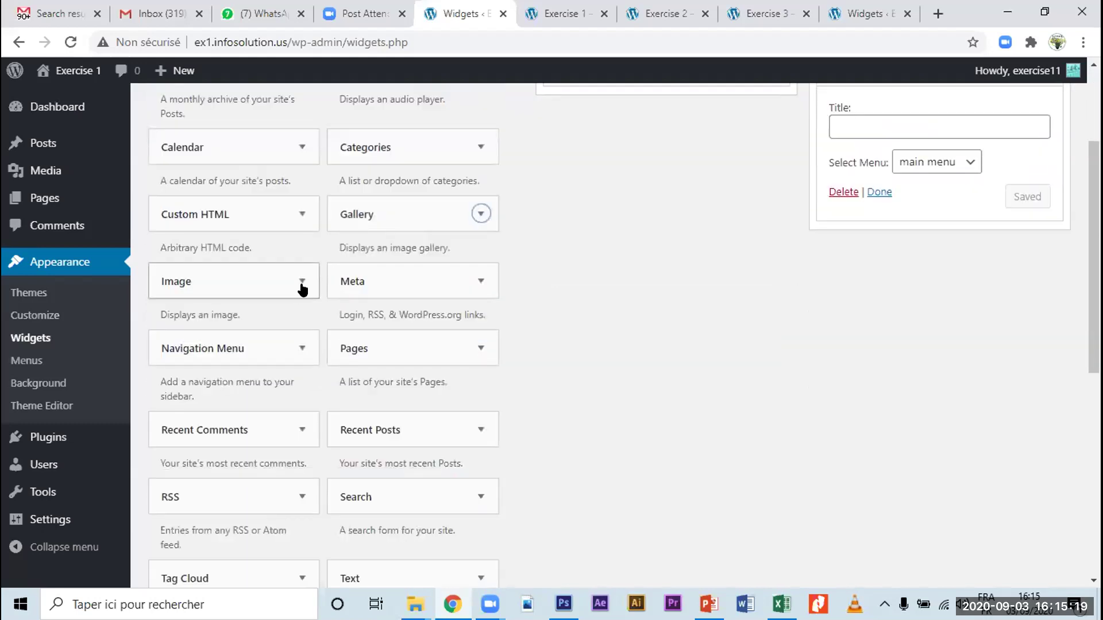
left_click(302, 287)
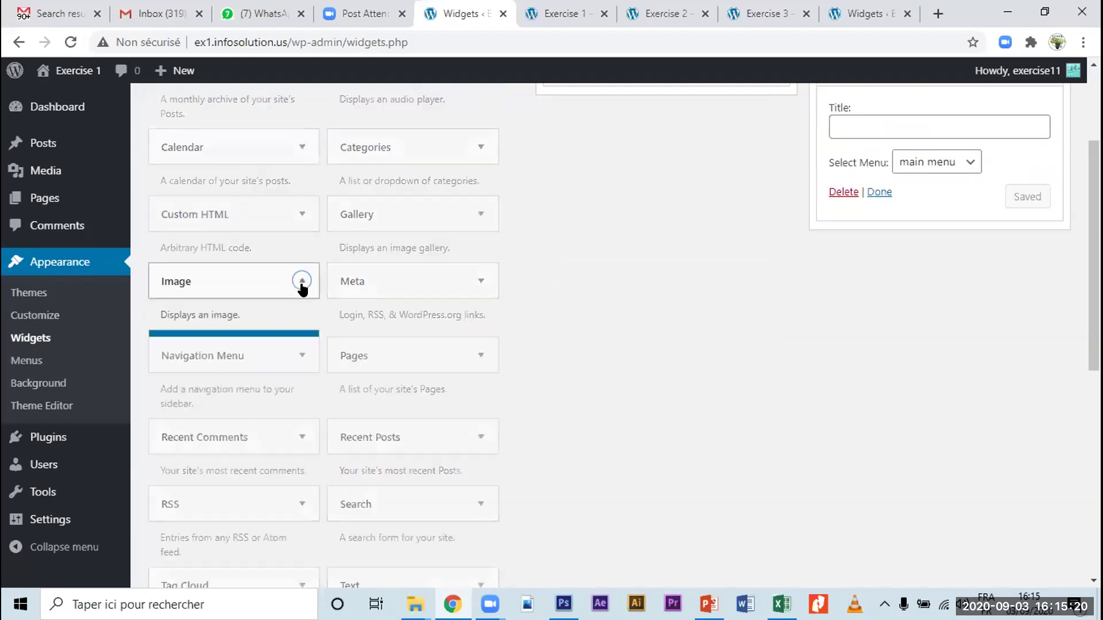
left_click(267, 288)
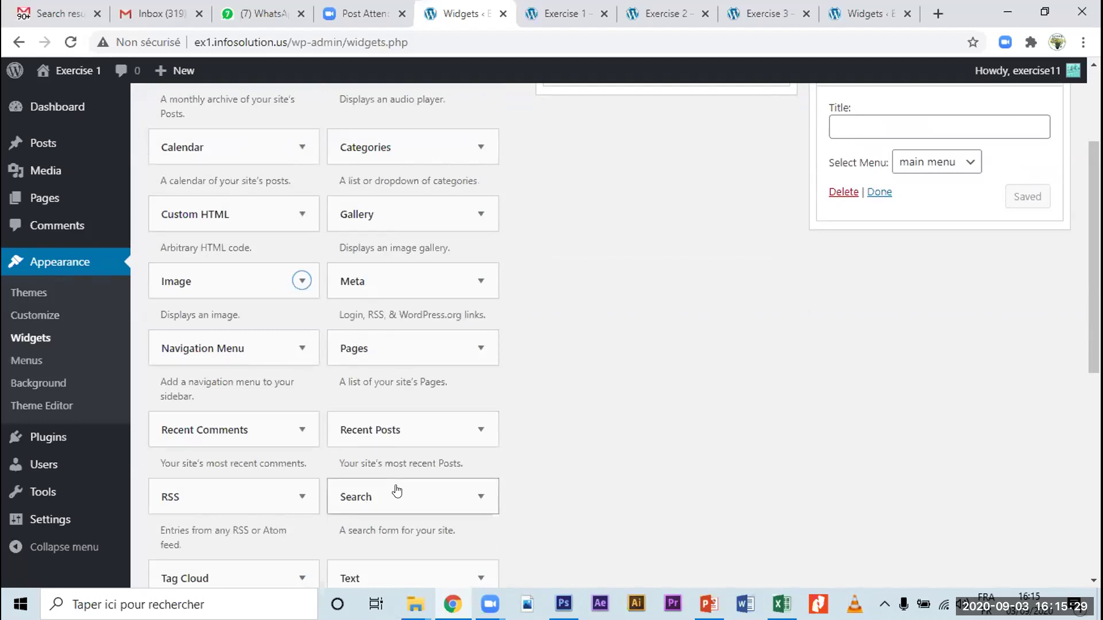
scroll(395, 489, "up", 3)
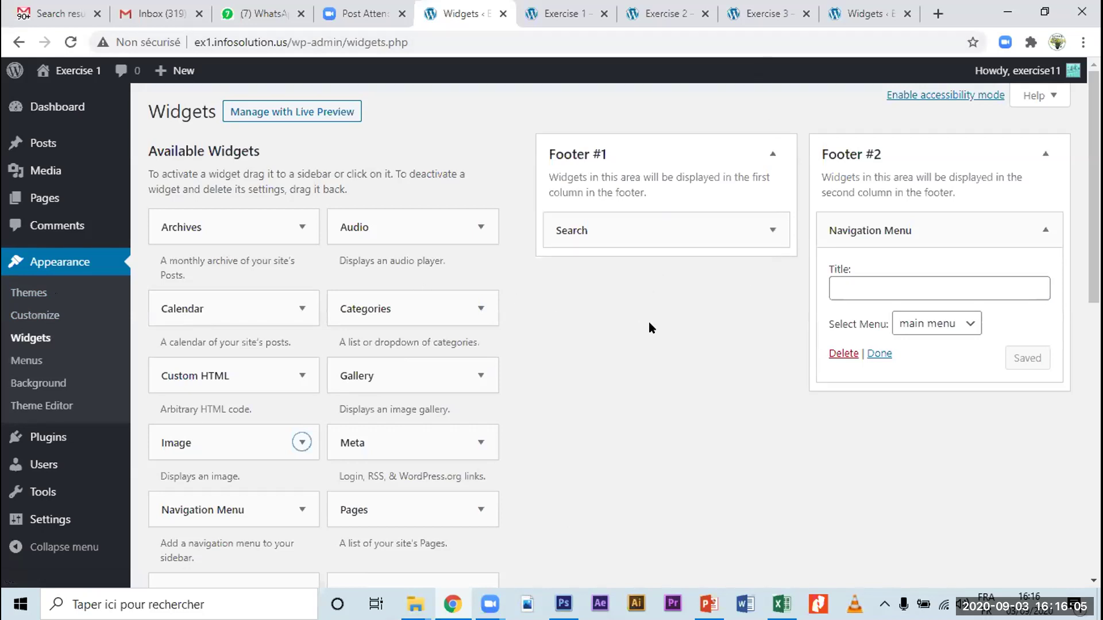
Step: Go to the Exercise 3 site and load its /wp-admin login page
left_click(764, 13)
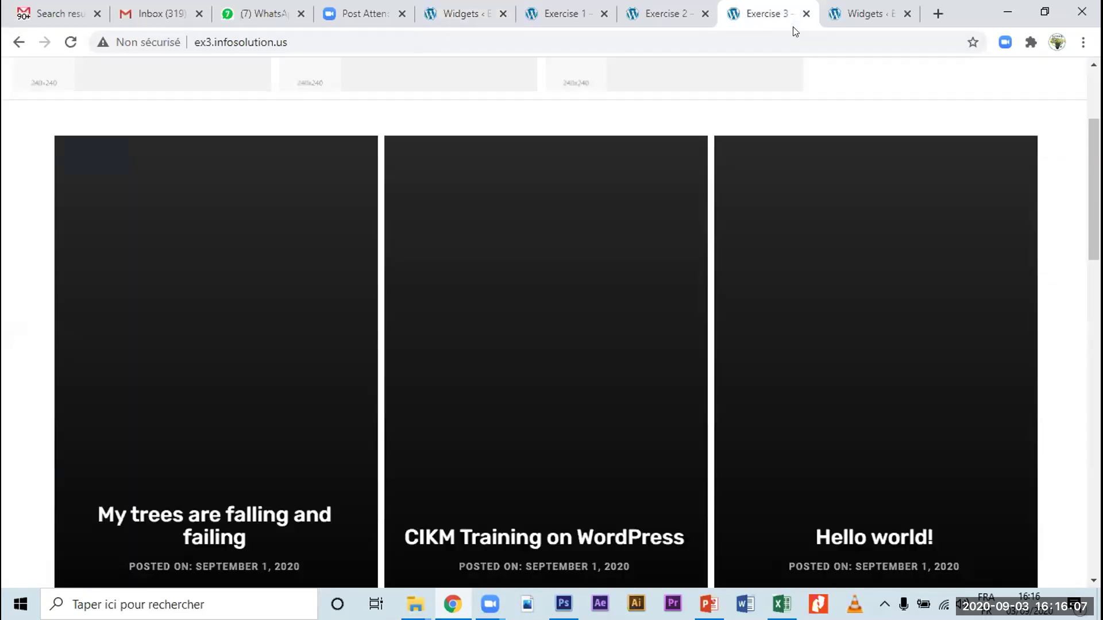
scroll(617, 417, "up", 3)
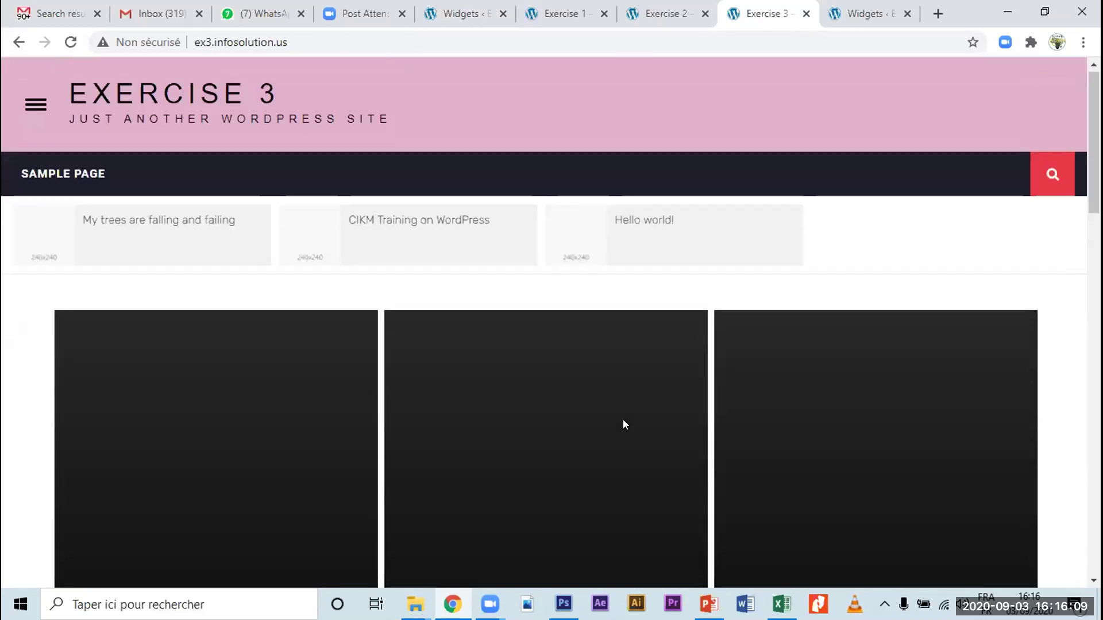
scroll(625, 423, "down", 10)
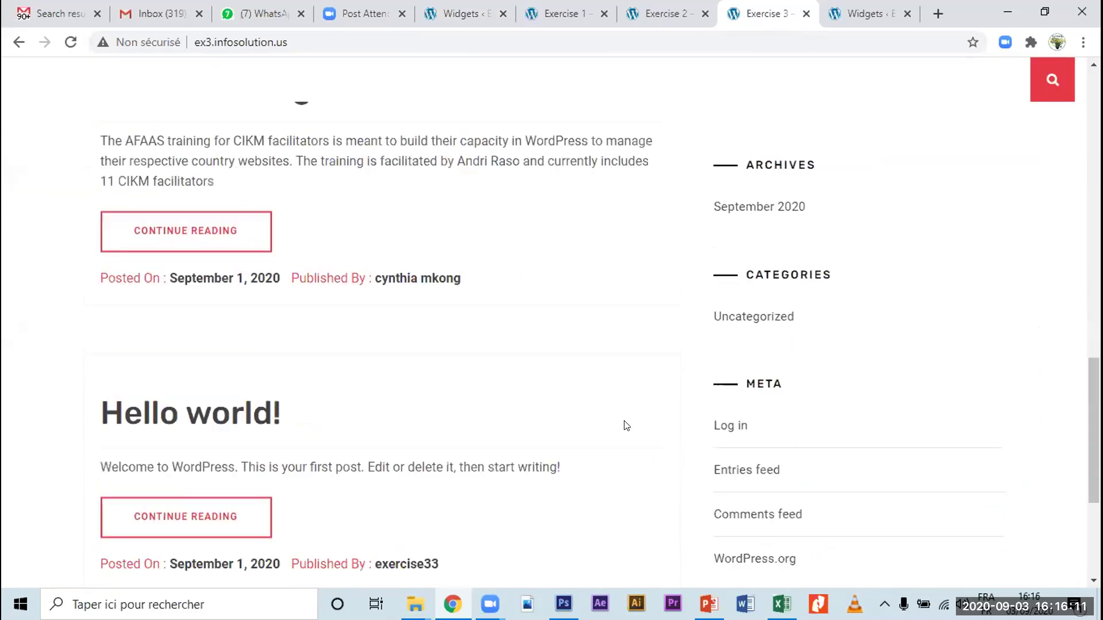
scroll(625, 412, "up", 10)
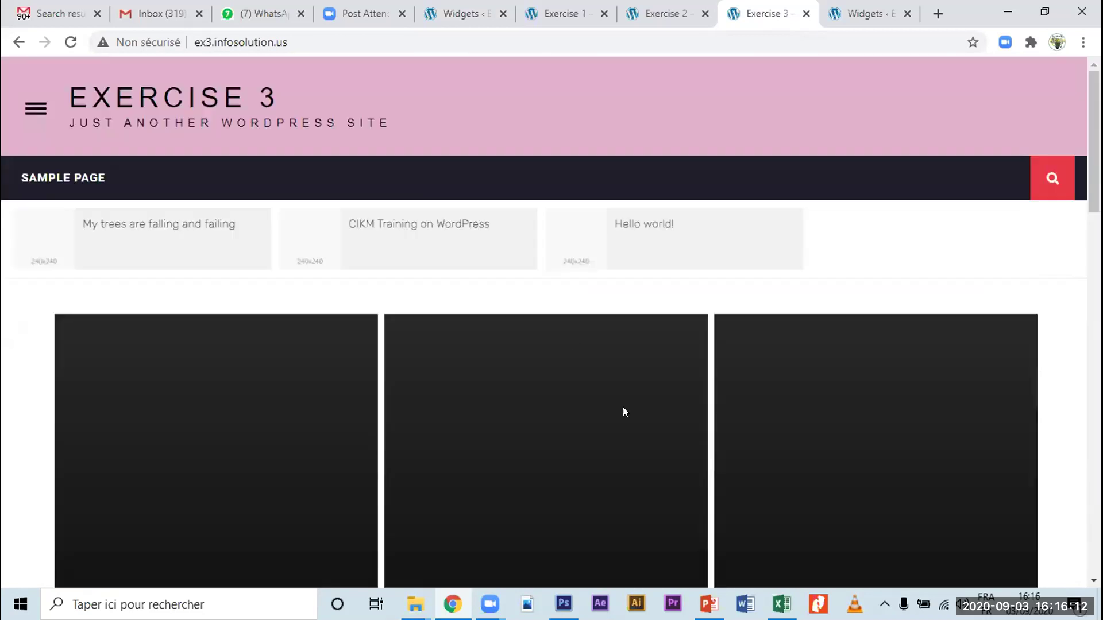
left_click(306, 37)
left_click(309, 35)
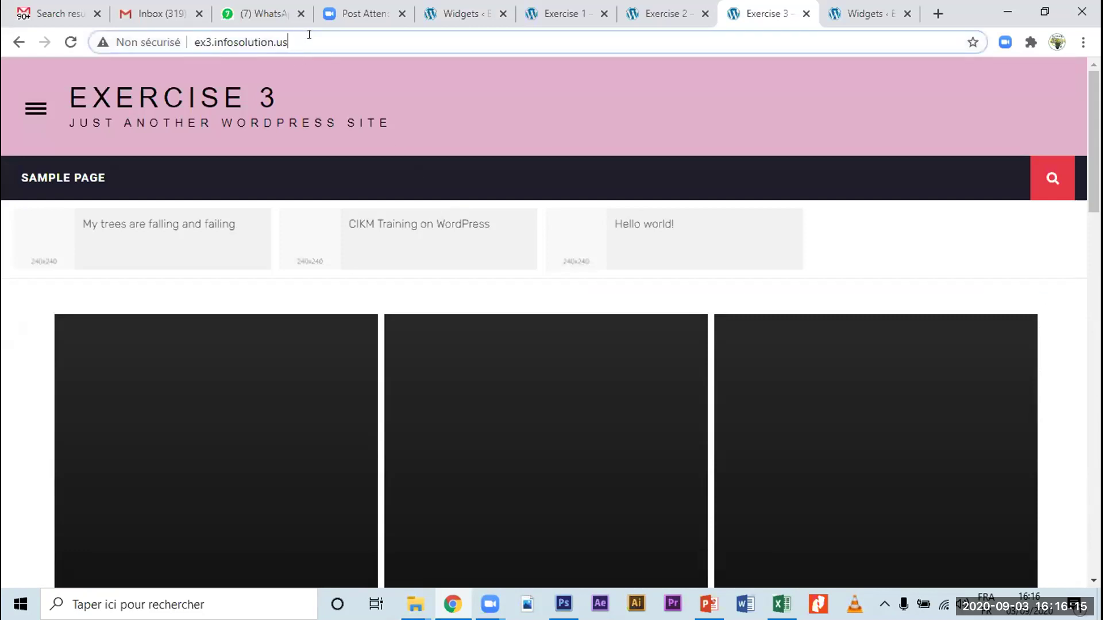
type("/wp")
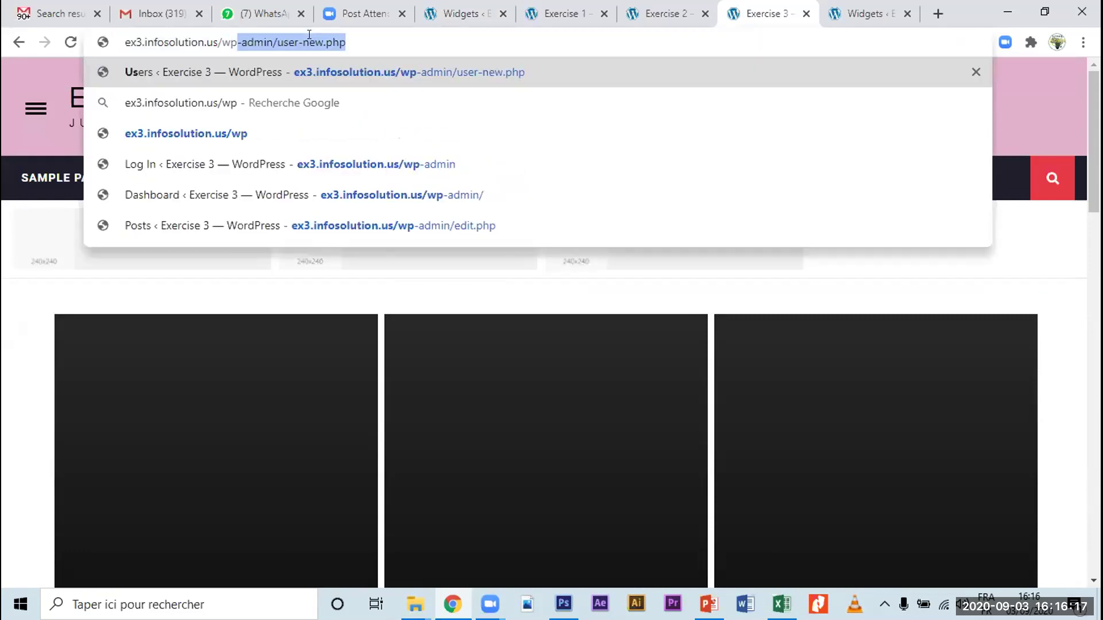
key("Down")
key("Down")
key("Down")
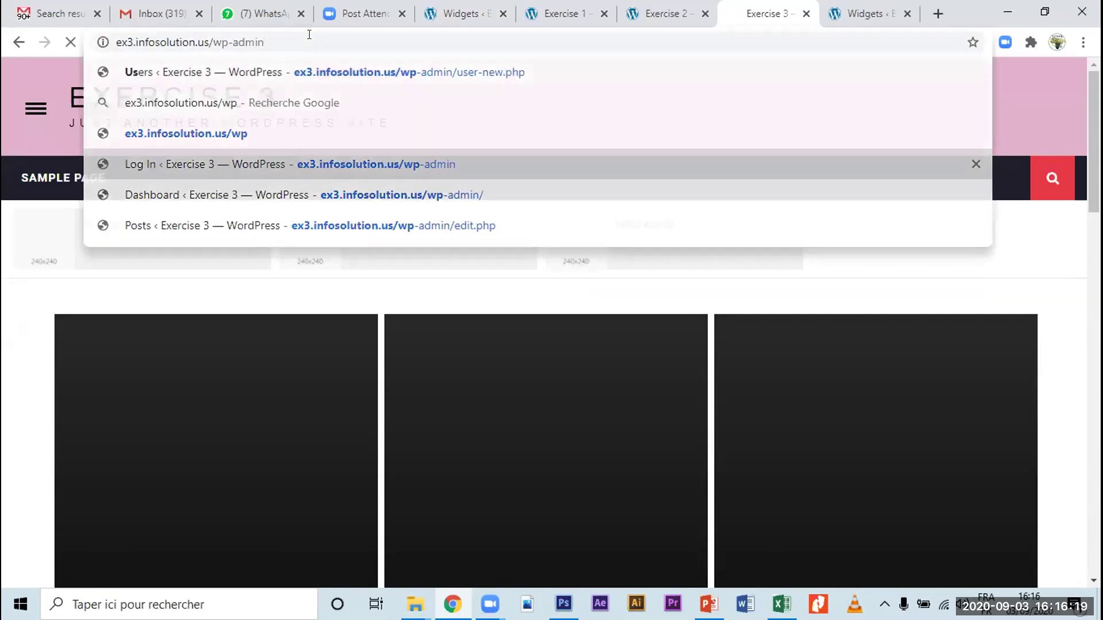
key("Return")
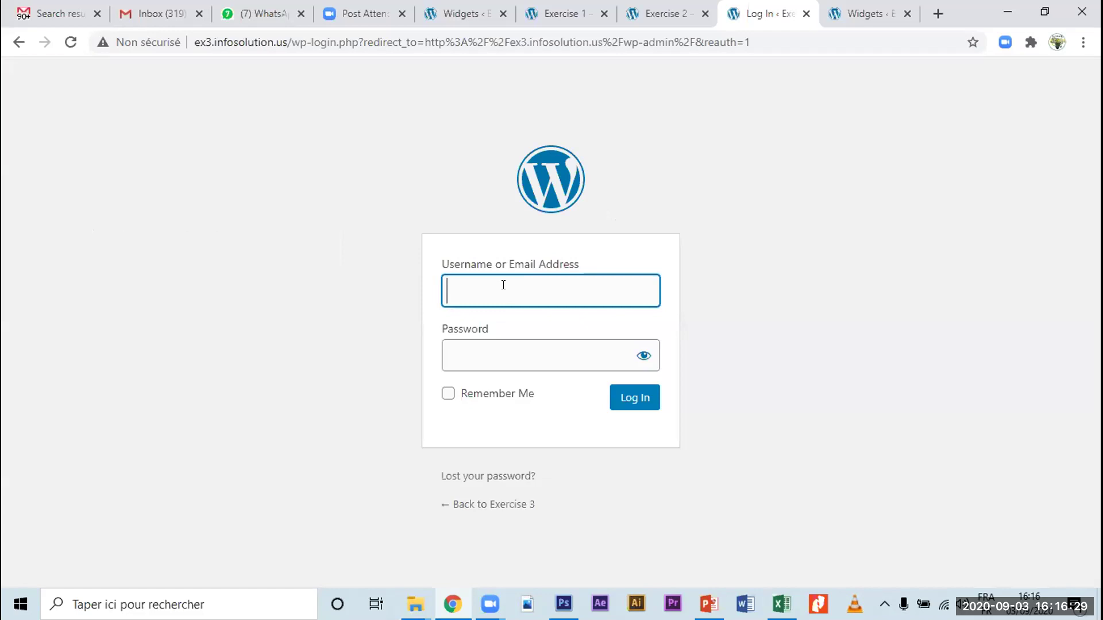
Step: Log in to Exercise 3 with the saved username and pasted password, then open Appearance > Widgets
type("e")
key("Down")
key("Down")
key("Down")
key("Down")
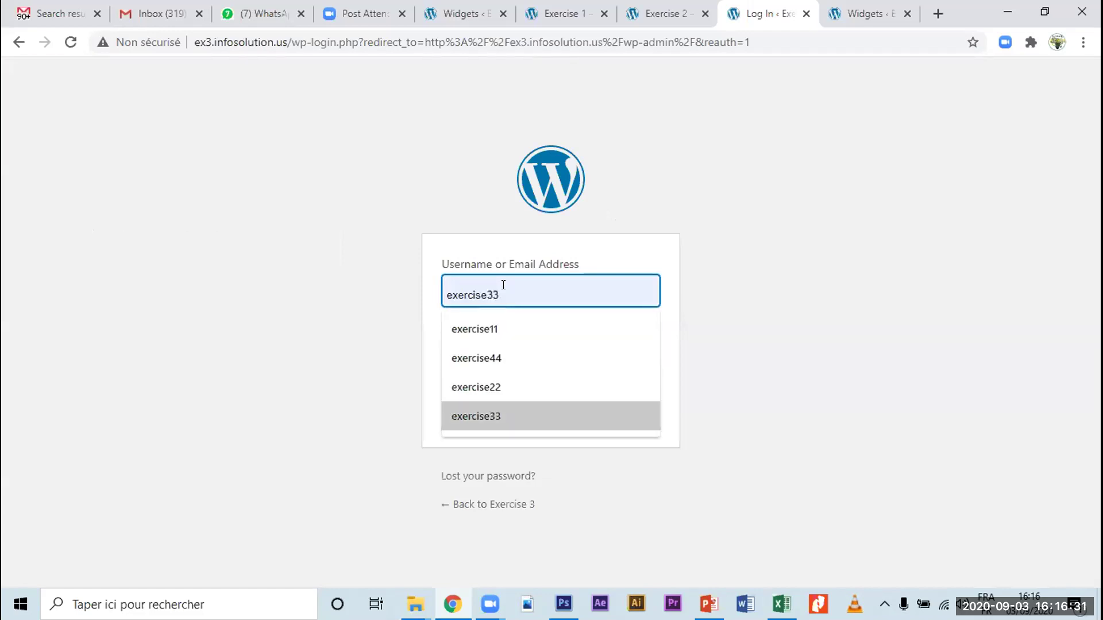
key("Return")
key("Tab")
type("exer")
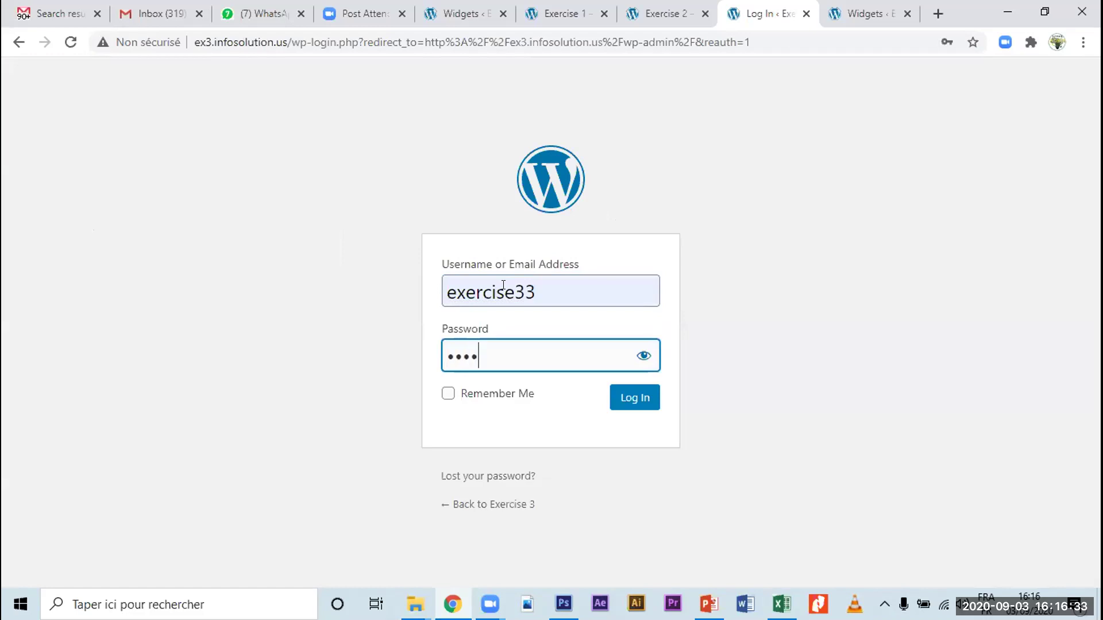
key("shift+Tab")
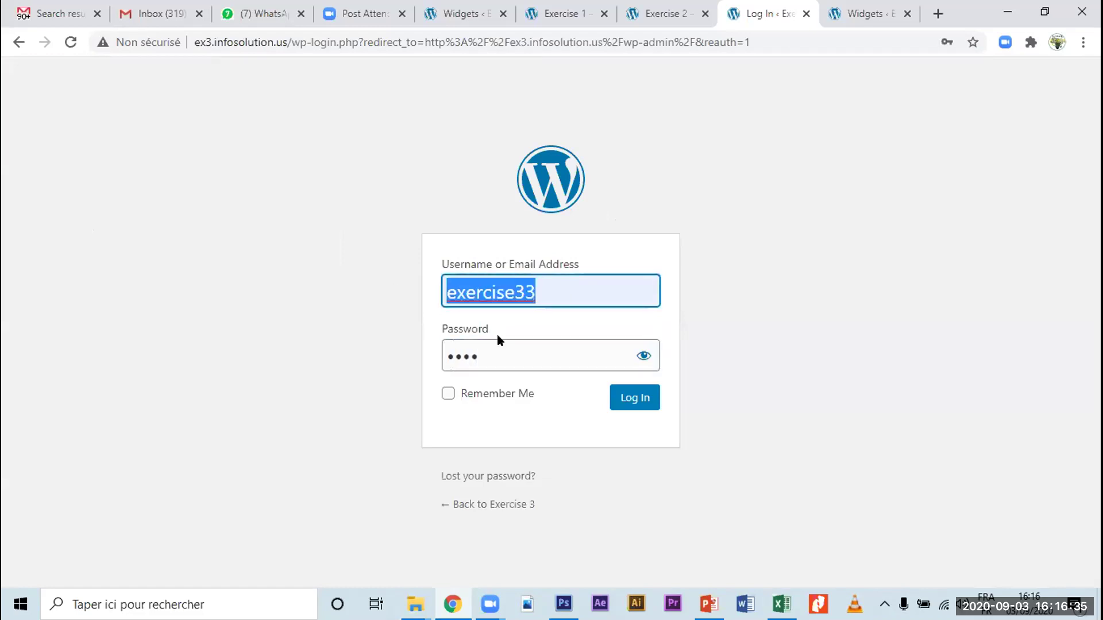
key("Tab")
key("ctrl+v")
left_click(640, 409)
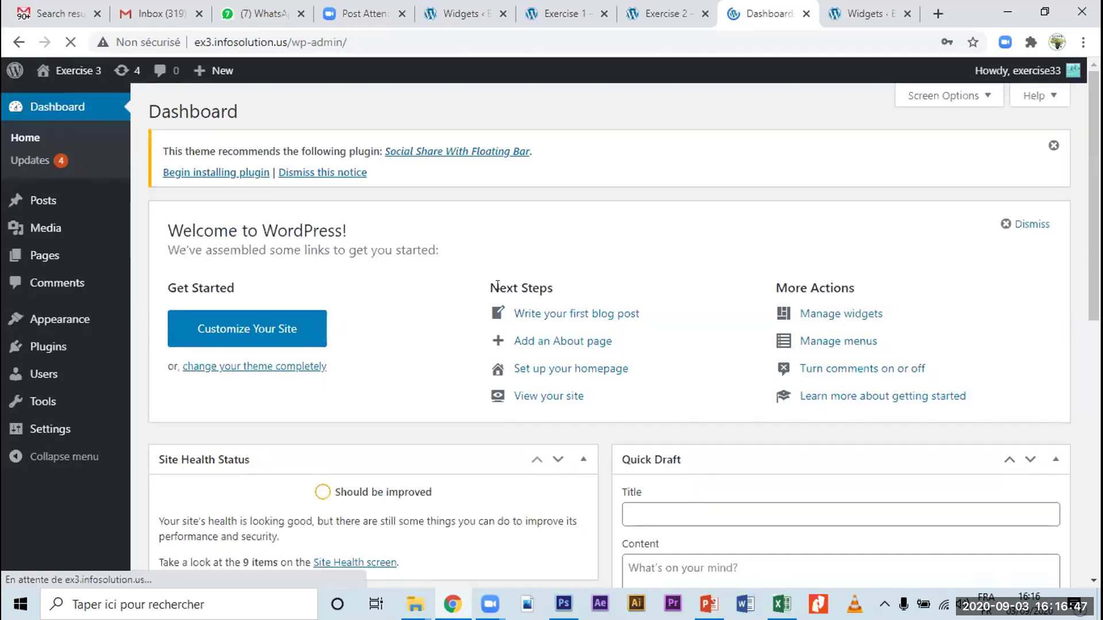
mouse_move(48, 322)
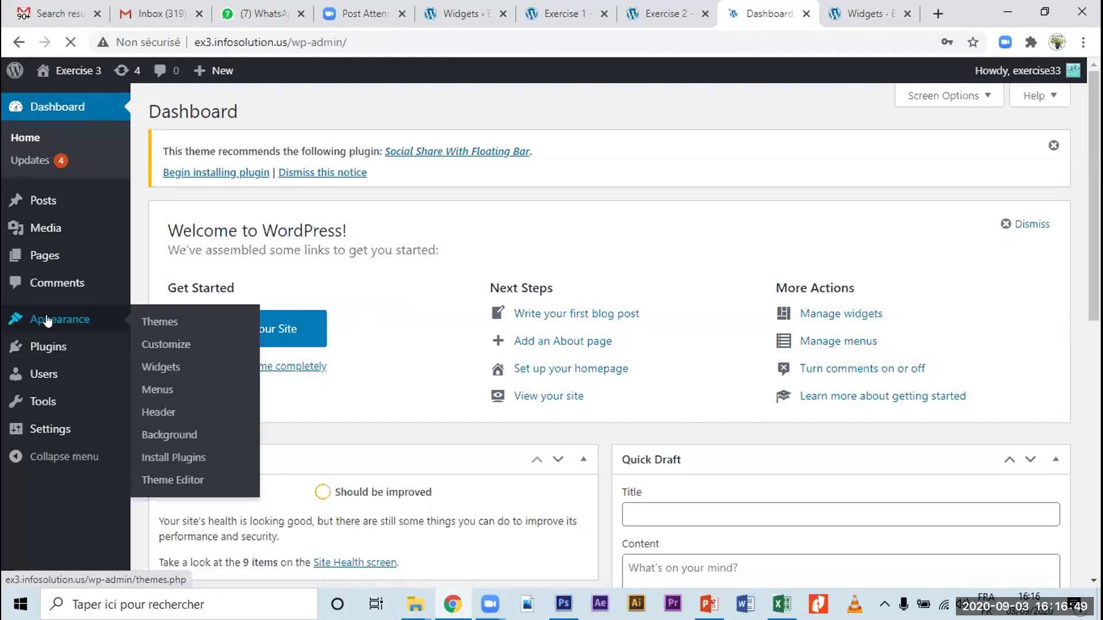
left_click(163, 369)
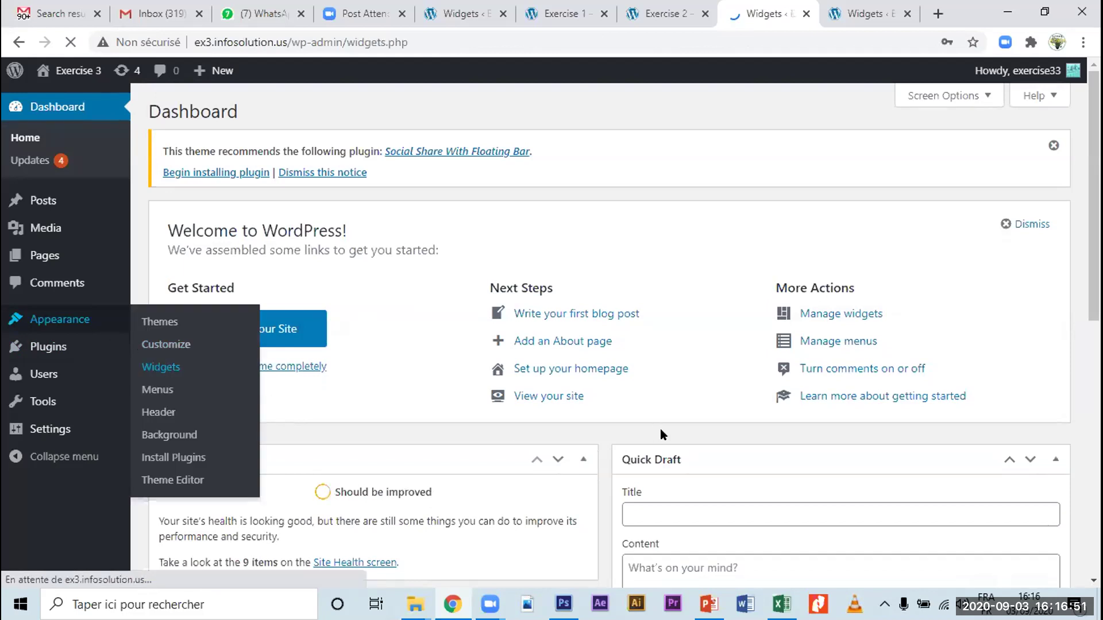
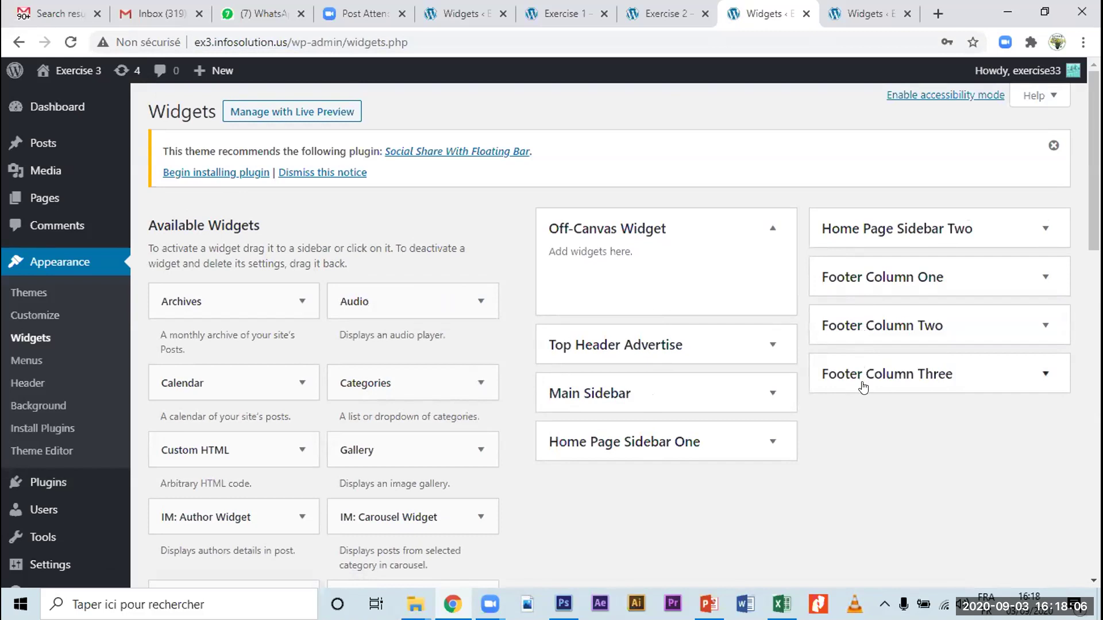
Step: Scroll through Exercise 3's Available Widgets list and its empty sidebar and footer areas
scroll(265, 330, "down", 4)
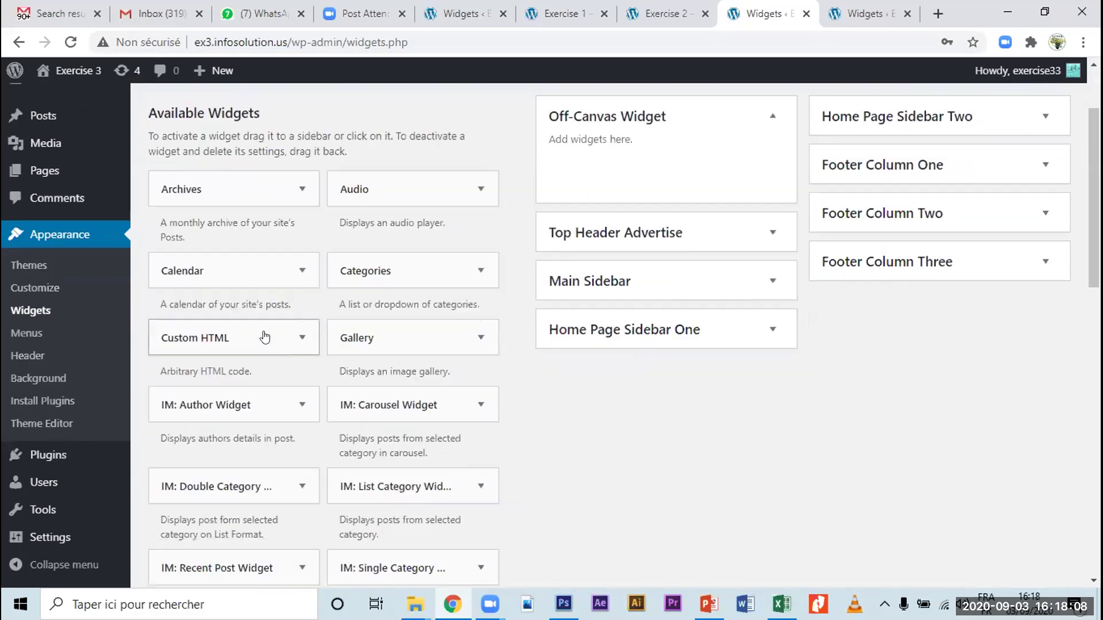
scroll(266, 336, "up", 4)
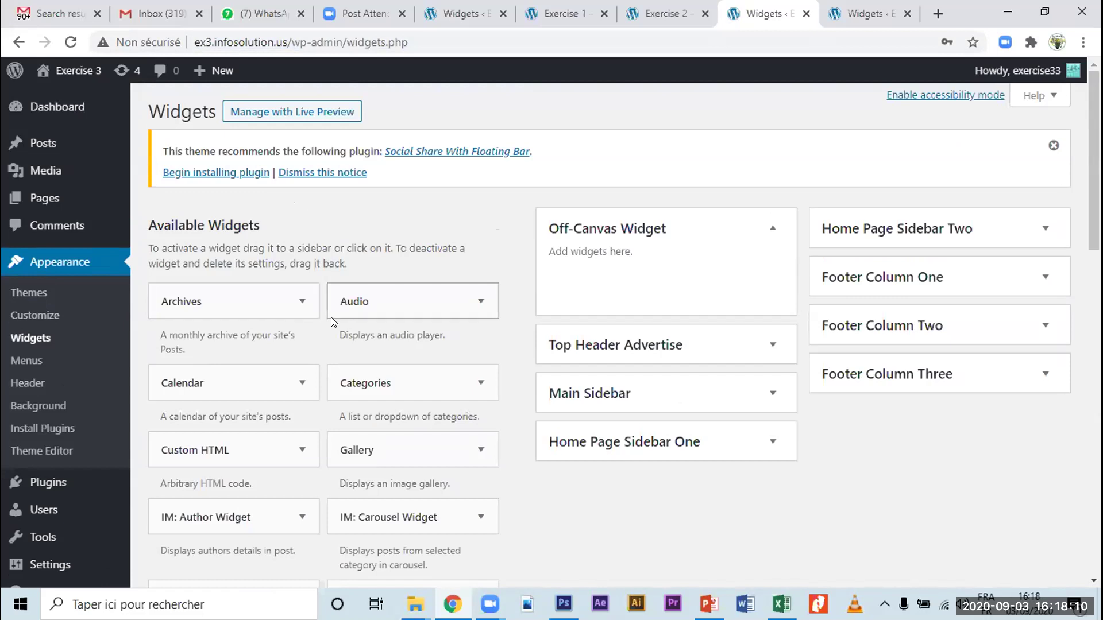
scroll(331, 322, "down", 3)
scroll(332, 334, "down", 10)
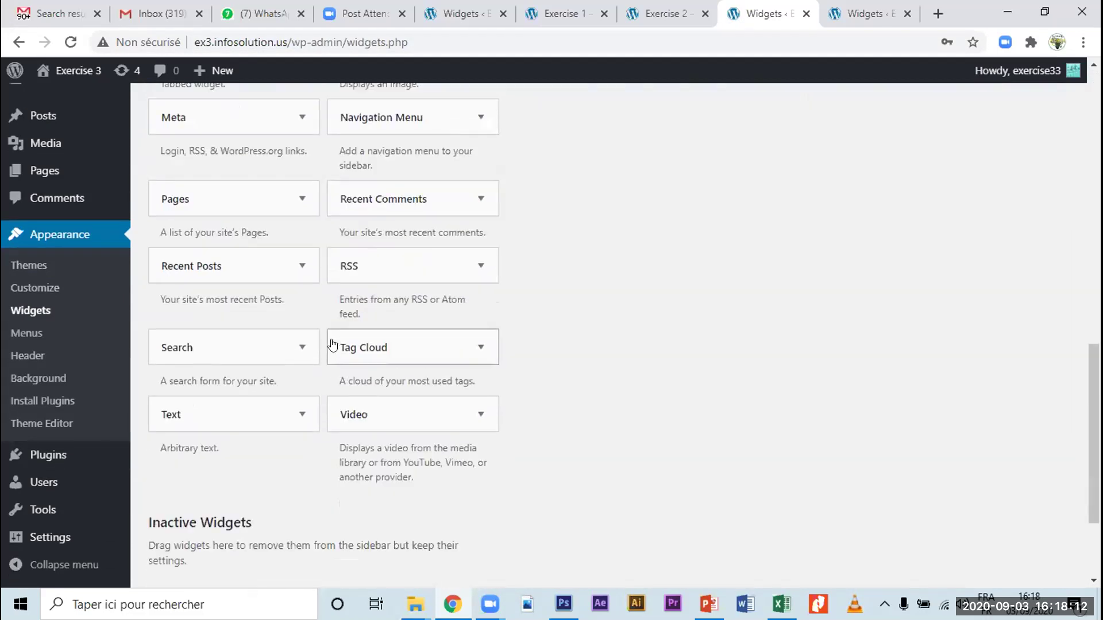
scroll(331, 357, "up", 12)
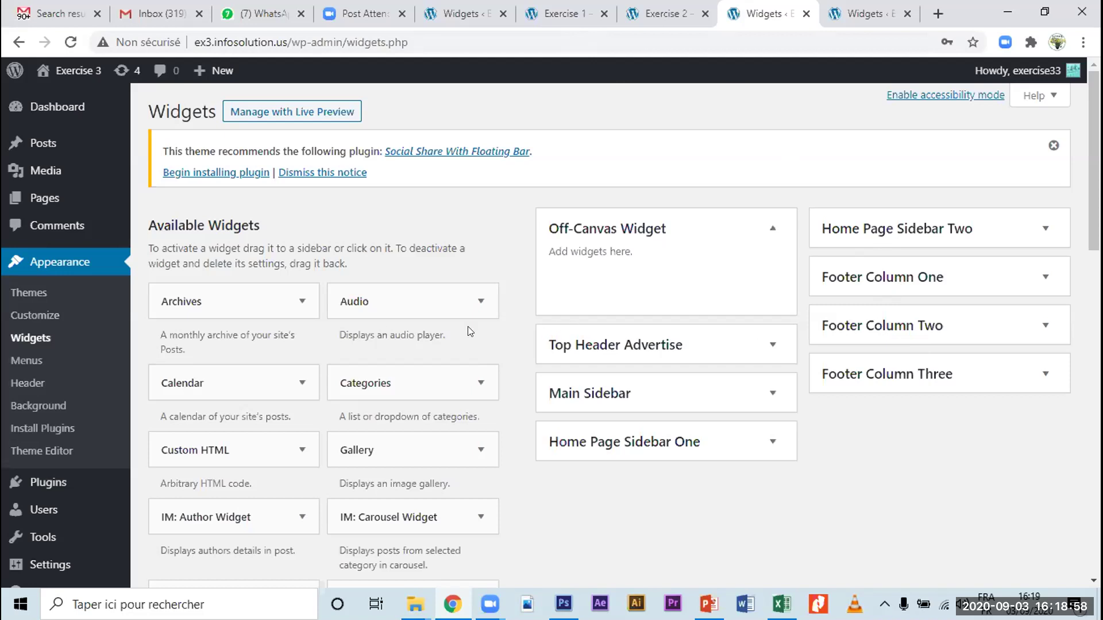
scroll(388, 322, "down", 4)
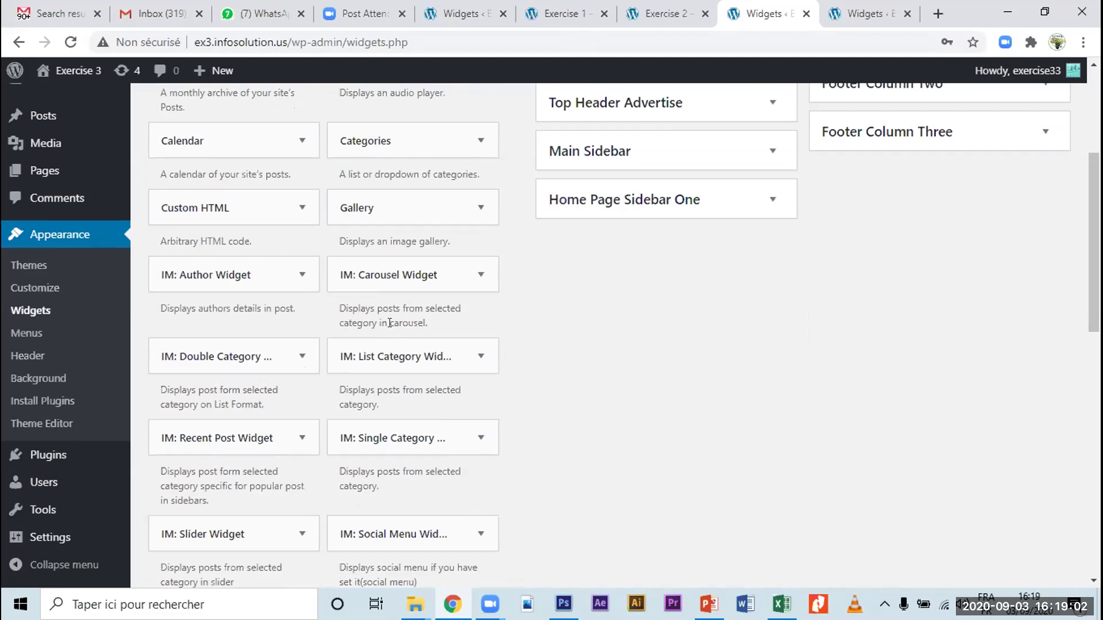
scroll(390, 323, "down", 1)
scroll(392, 325, "down", 1)
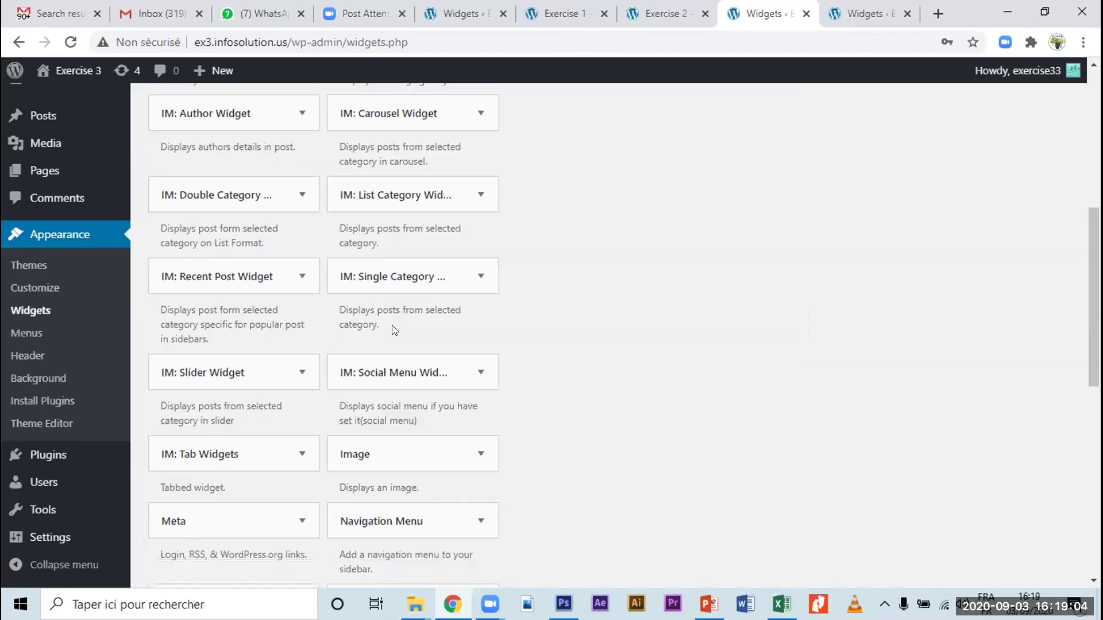
scroll(316, 283, "down", 3)
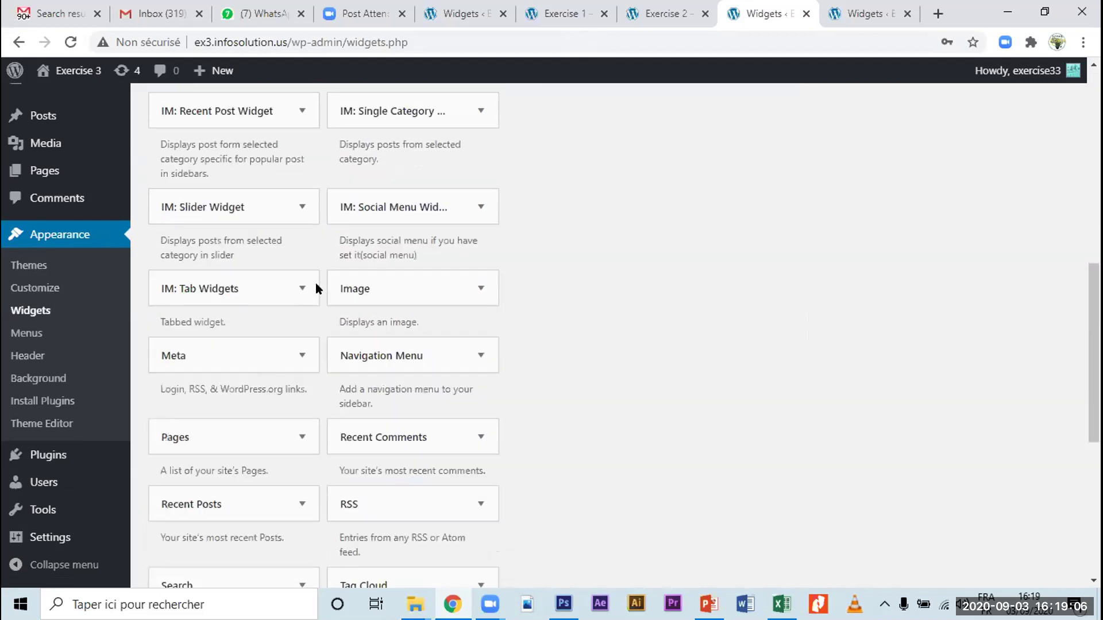
Step: View the Exercise 2 and Exercise 1 front pages, then bring up Exercise 1's Widgets page
left_click(624, 25)
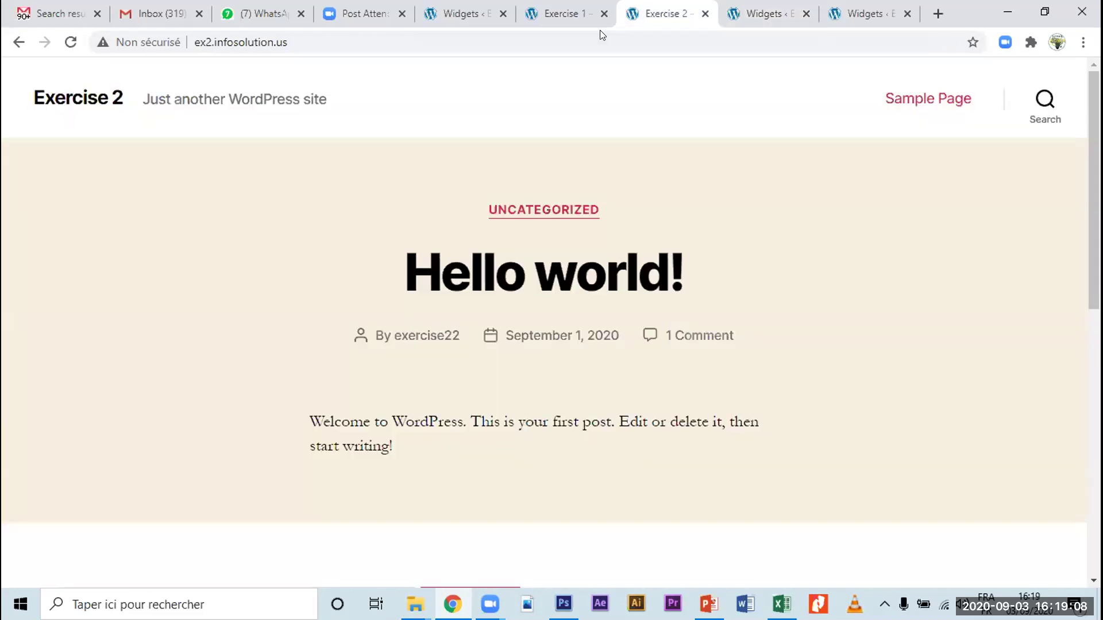
left_click(598, 23)
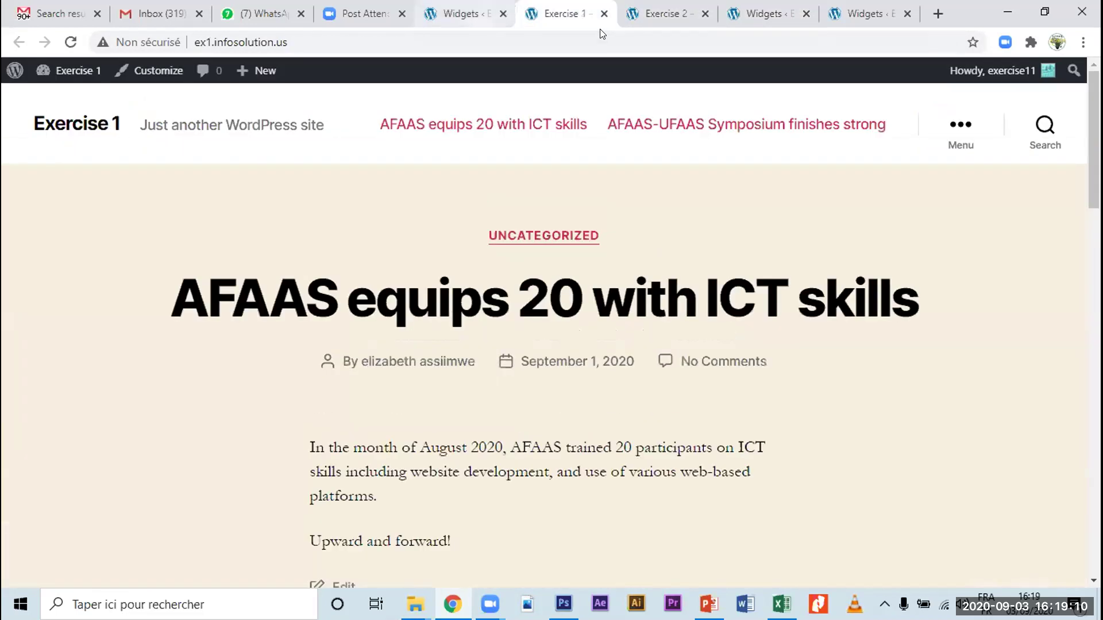
left_click(463, 14)
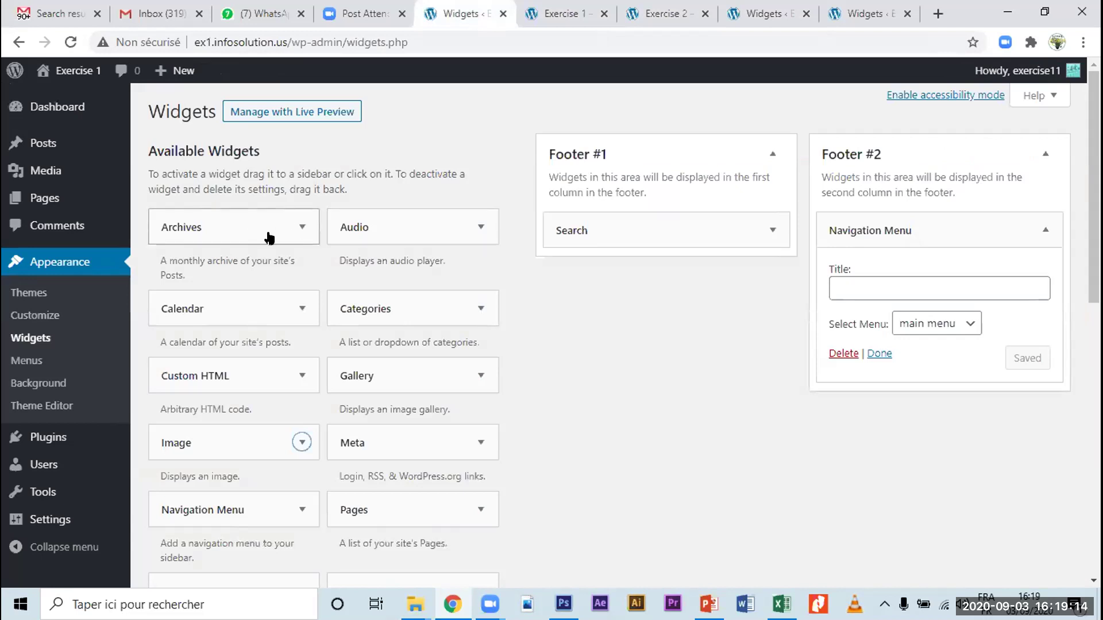
Step: Review Exercise 1's Search and Navigation Menu footer widgets, then return to Exercise 3's Widgets
scroll(268, 238, "down", 5)
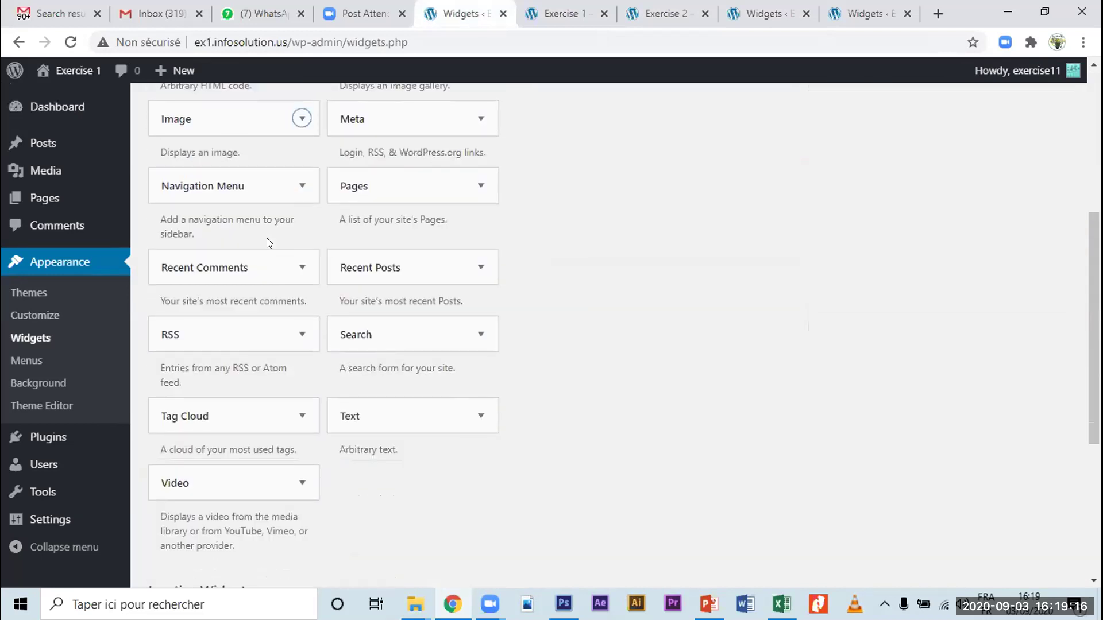
scroll(267, 238, "down", 3)
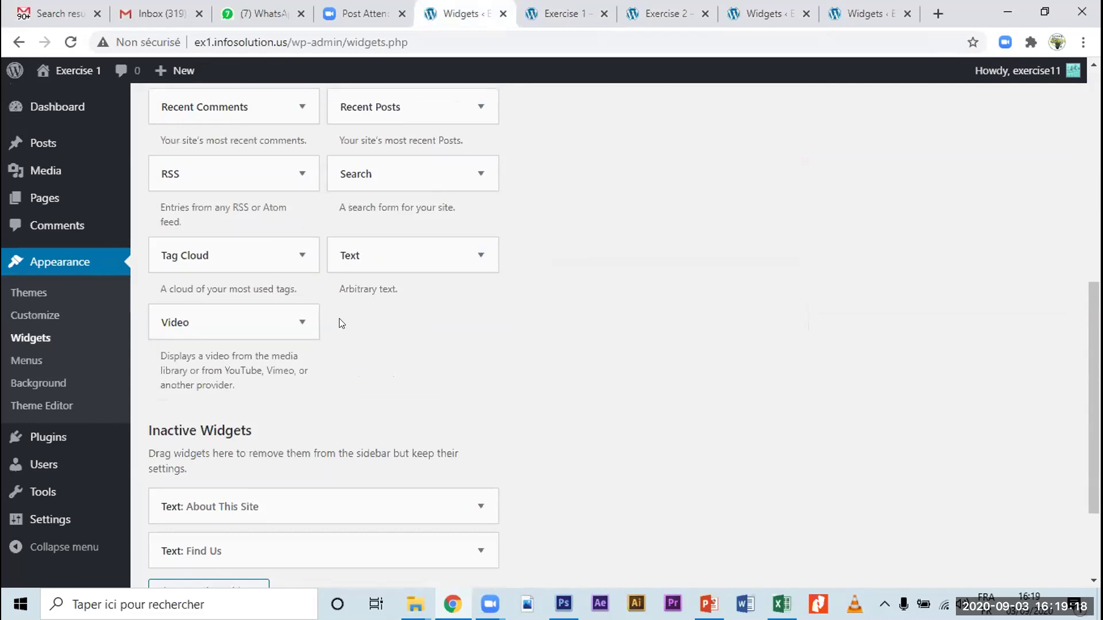
scroll(339, 318, "up", 5)
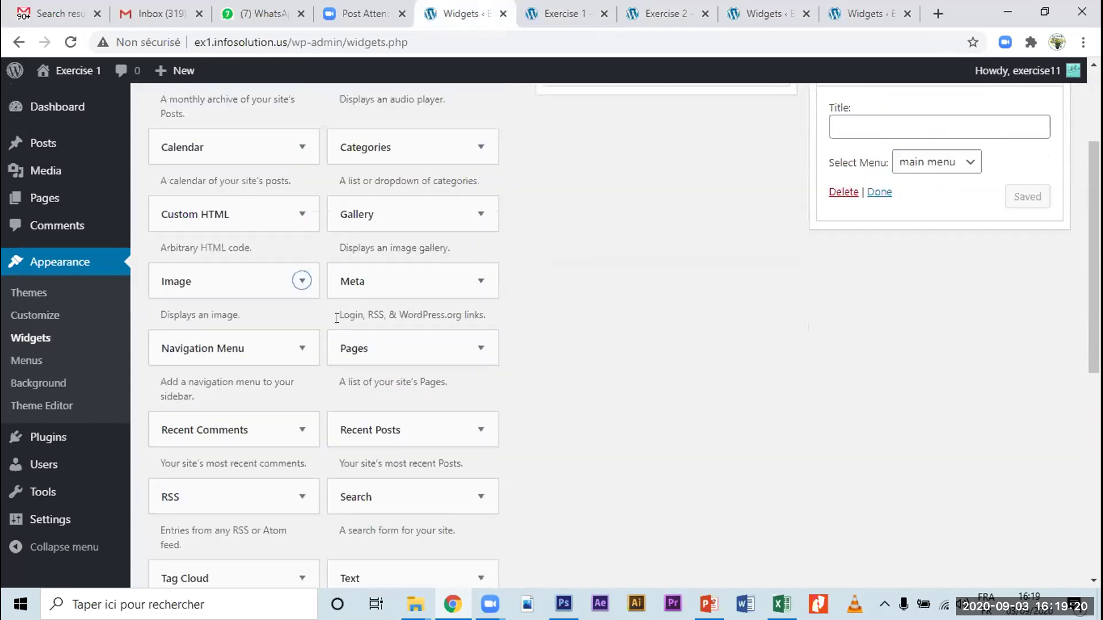
scroll(338, 317, "up", 1)
scroll(427, 297, "down", 3)
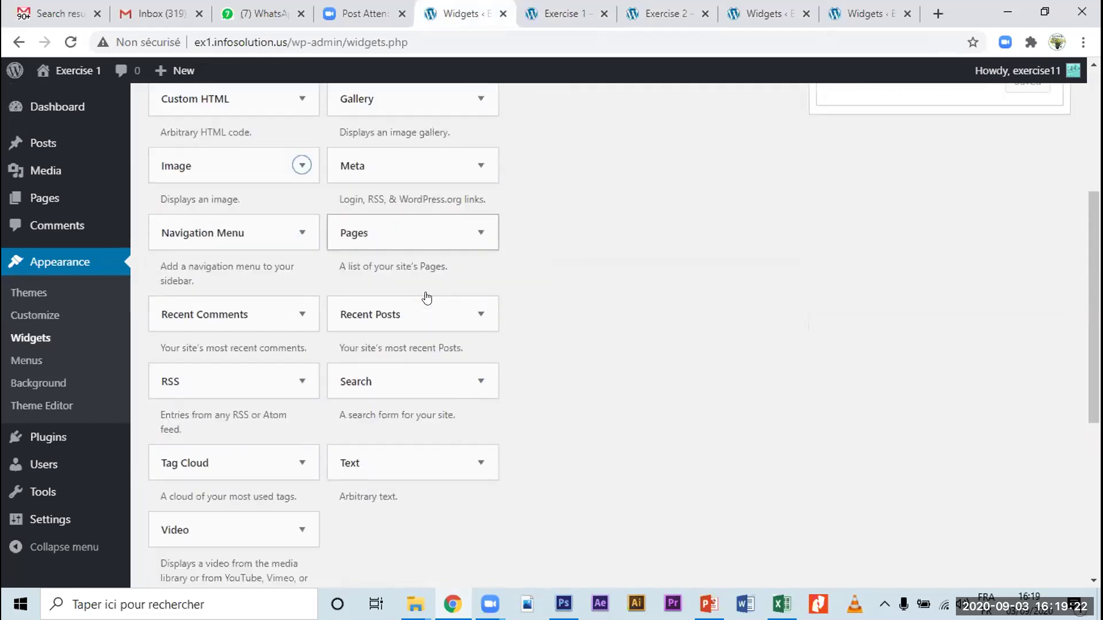
scroll(425, 290, "up", 5)
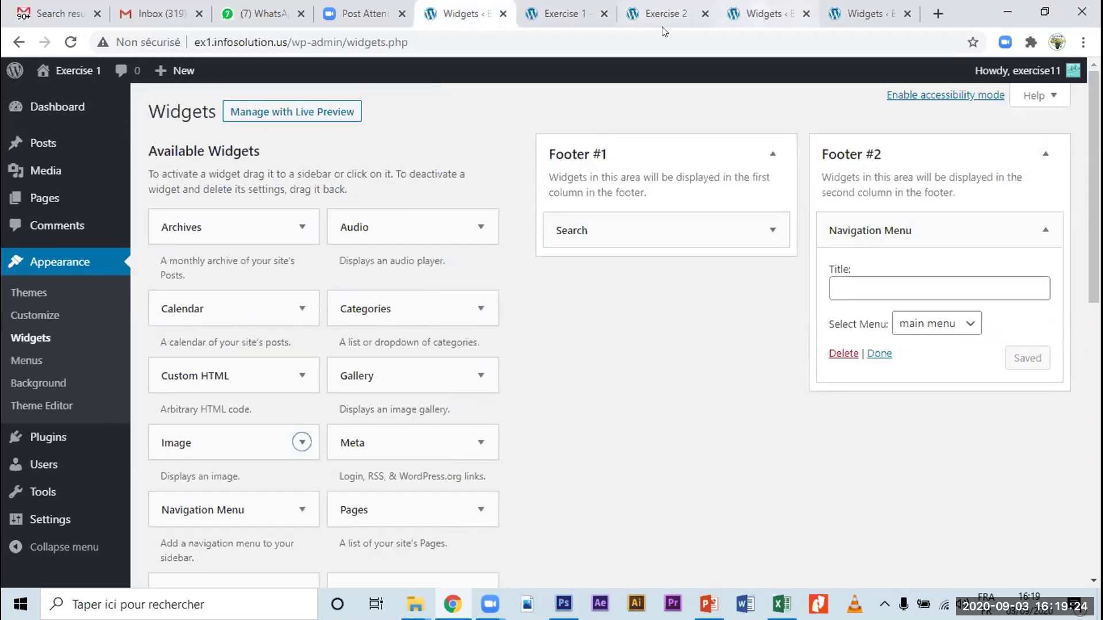
left_click(764, 13)
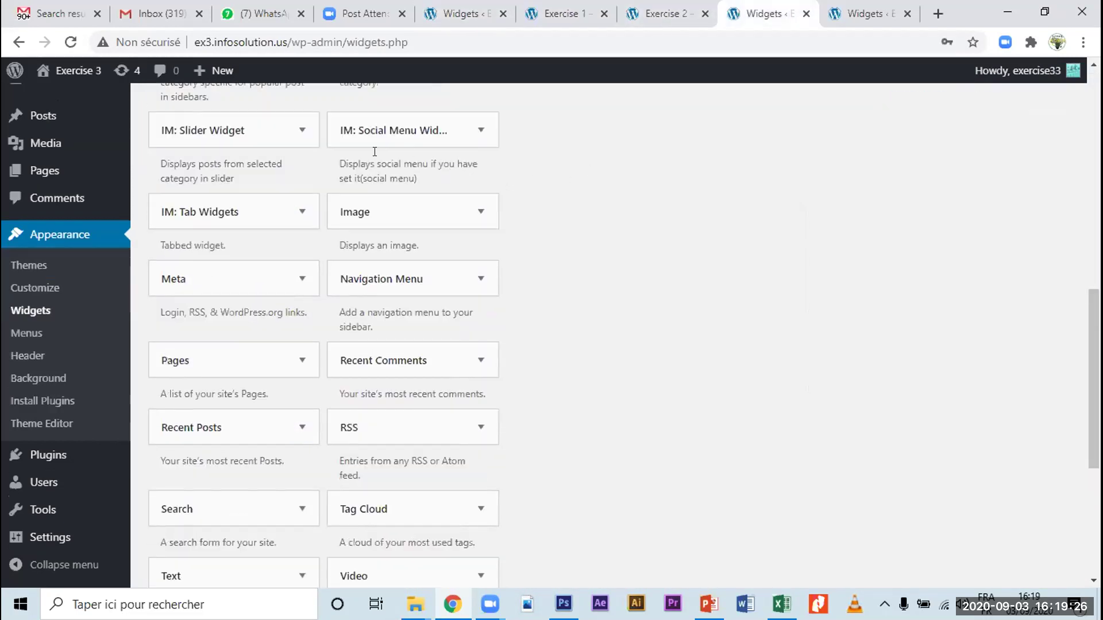
scroll(374, 151, "down", 5)
scroll(370, 152, "up", 4)
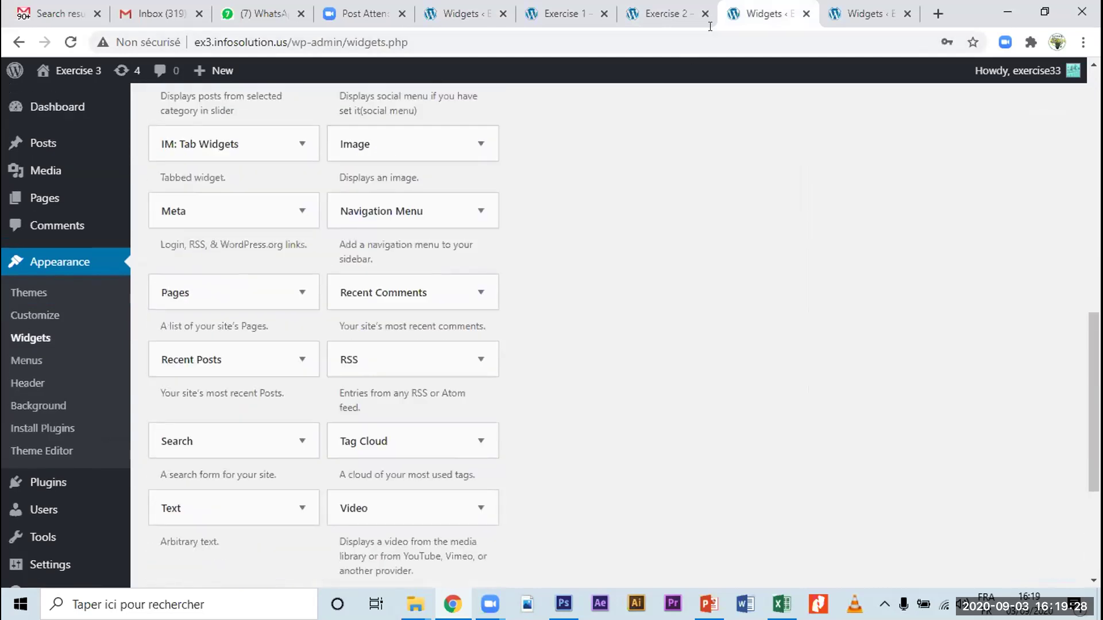
scroll(574, 183, "up", 3)
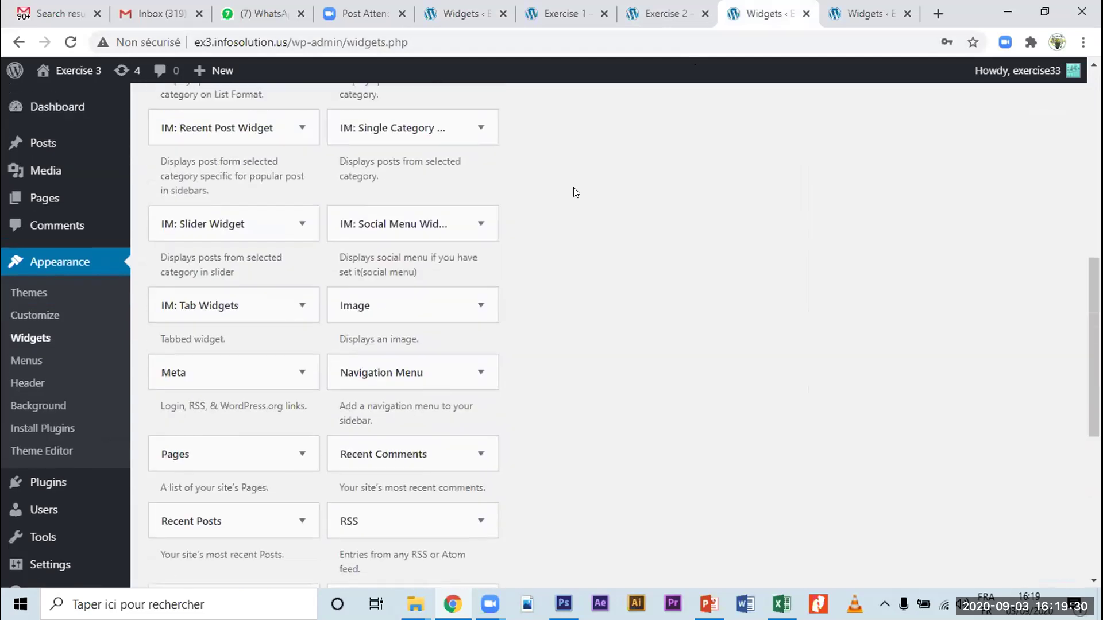
scroll(573, 192, "up", 1)
scroll(506, 175, "up", 4)
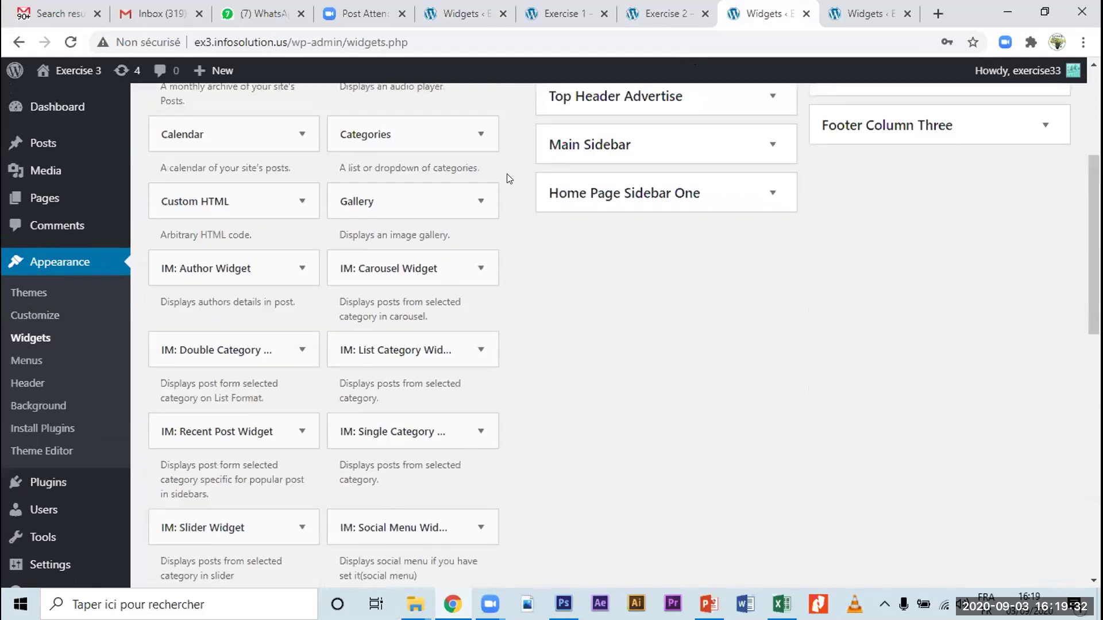
scroll(419, 207, "up", 2)
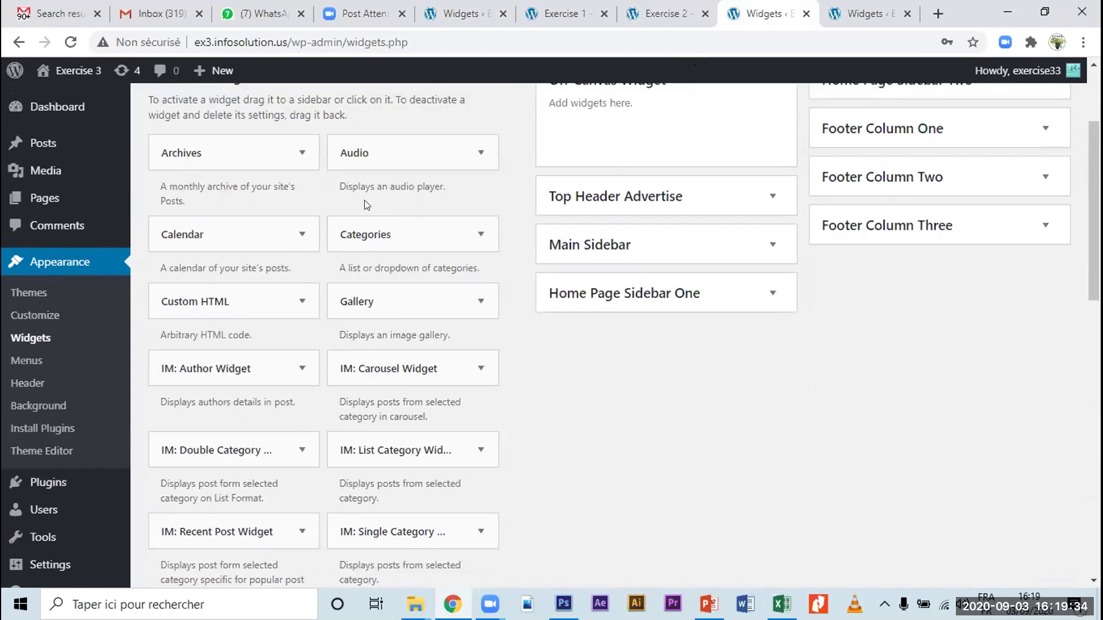
scroll(221, 266, "down", 1)
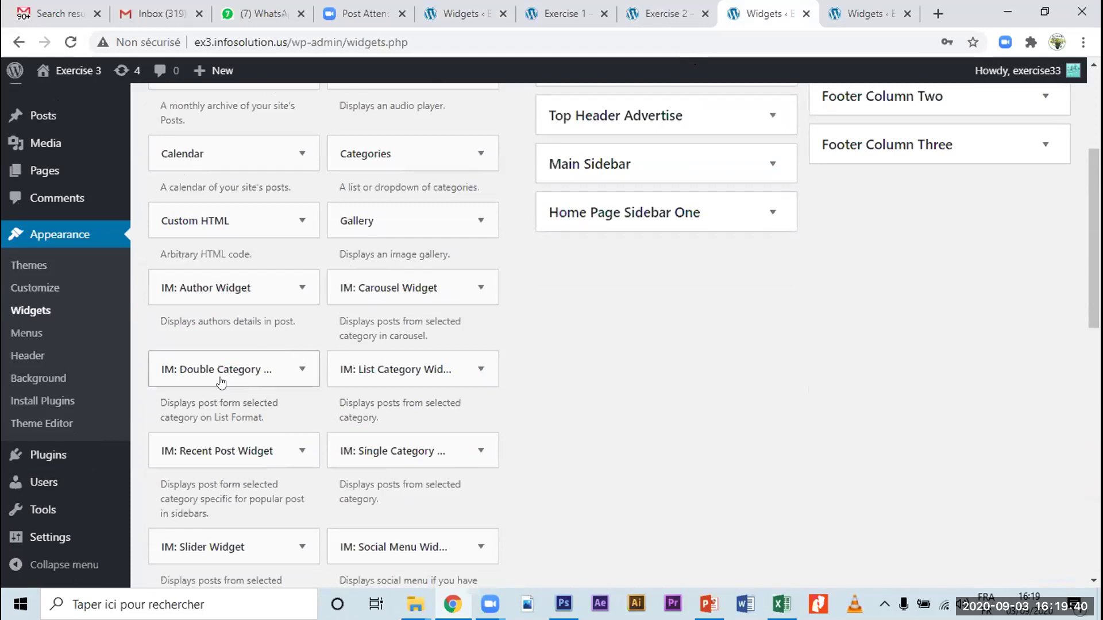
scroll(344, 367, "down", 1)
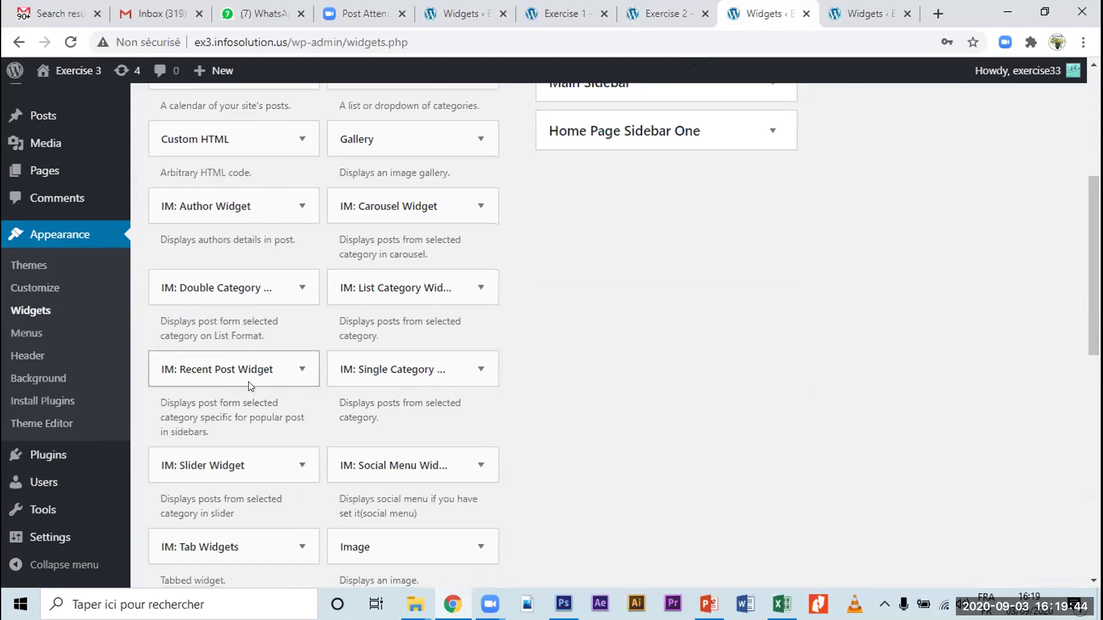
scroll(250, 386, "down", 2)
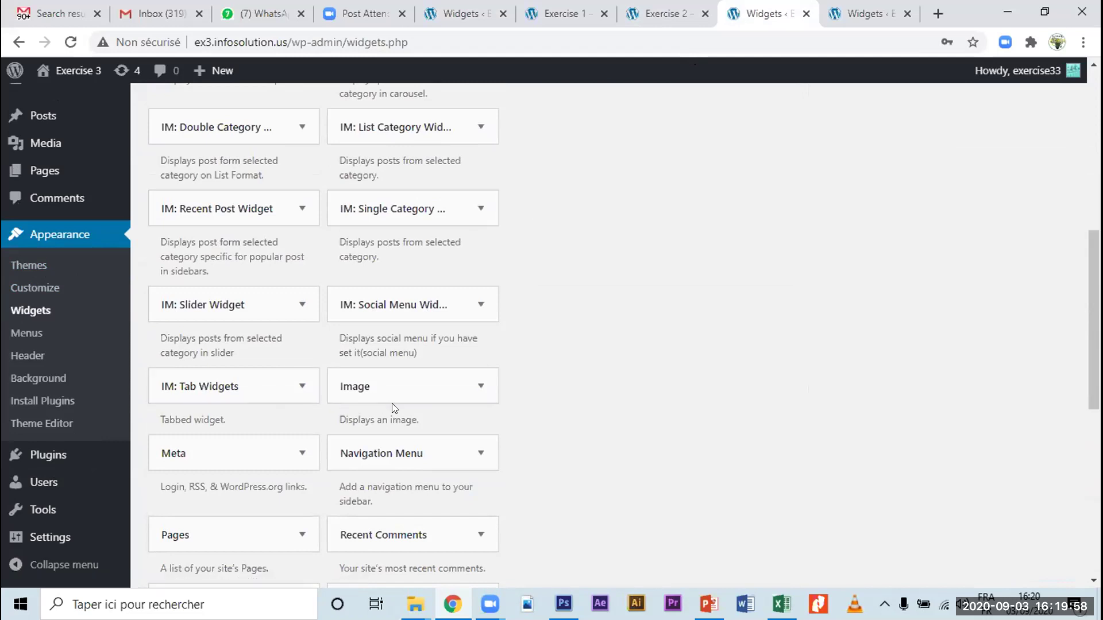
scroll(393, 405, "down", 3)
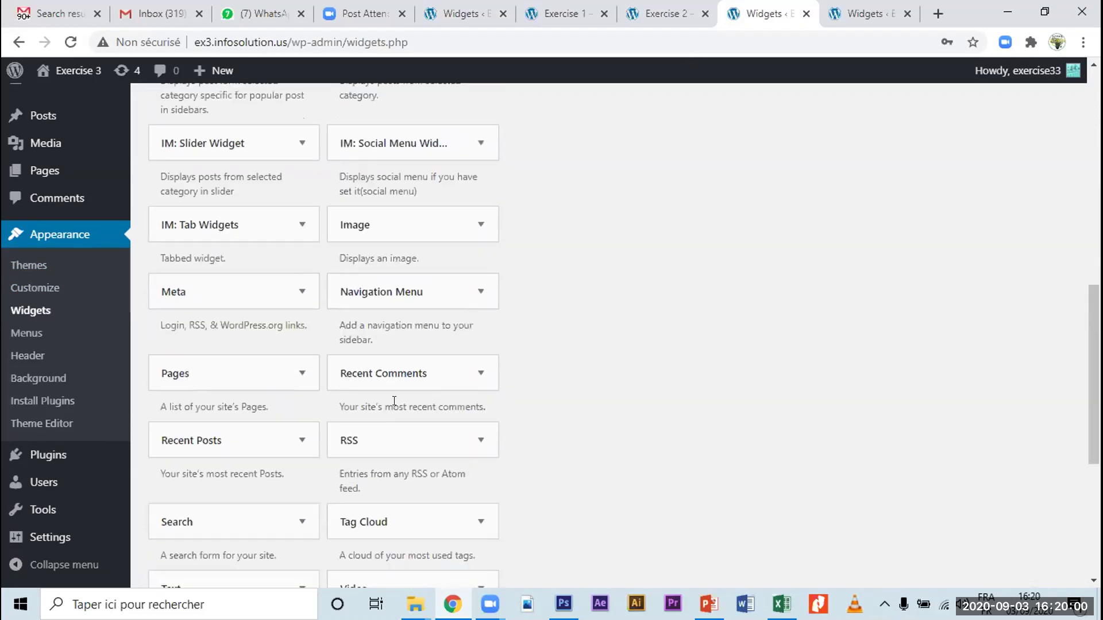
scroll(394, 400, "down", 2)
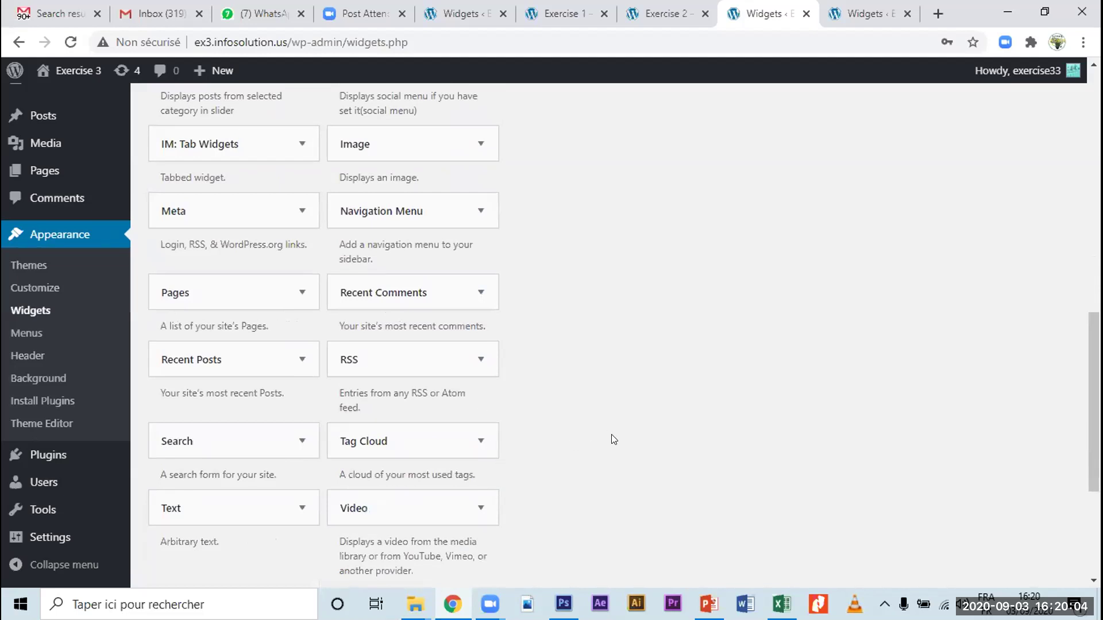
scroll(613, 440, "up", 10)
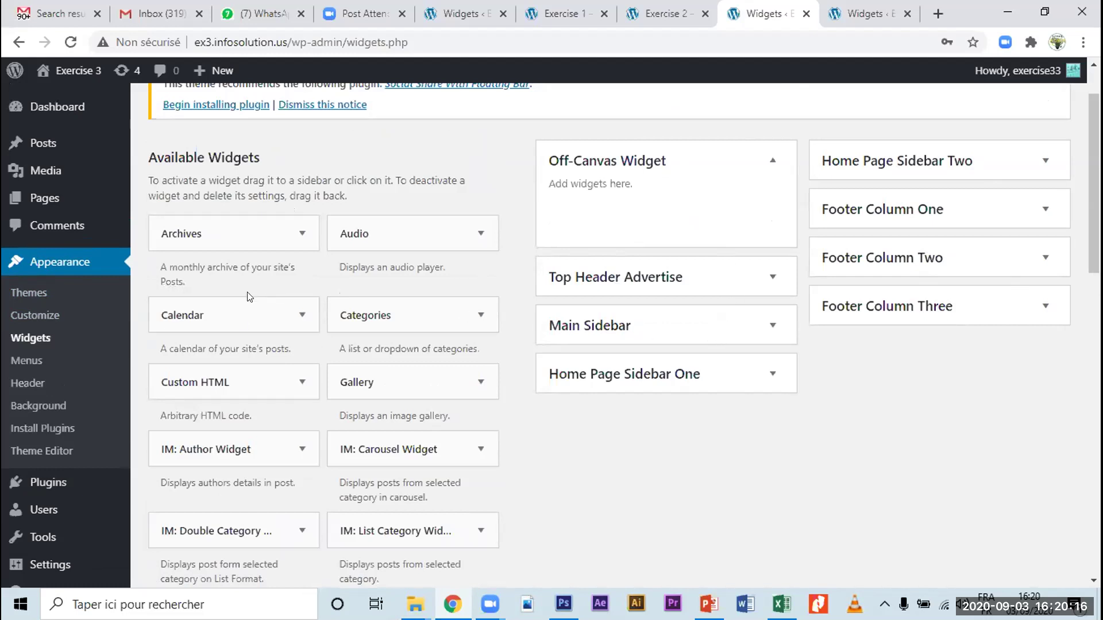
scroll(235, 321, "down", 1)
scroll(235, 321, "down", 2)
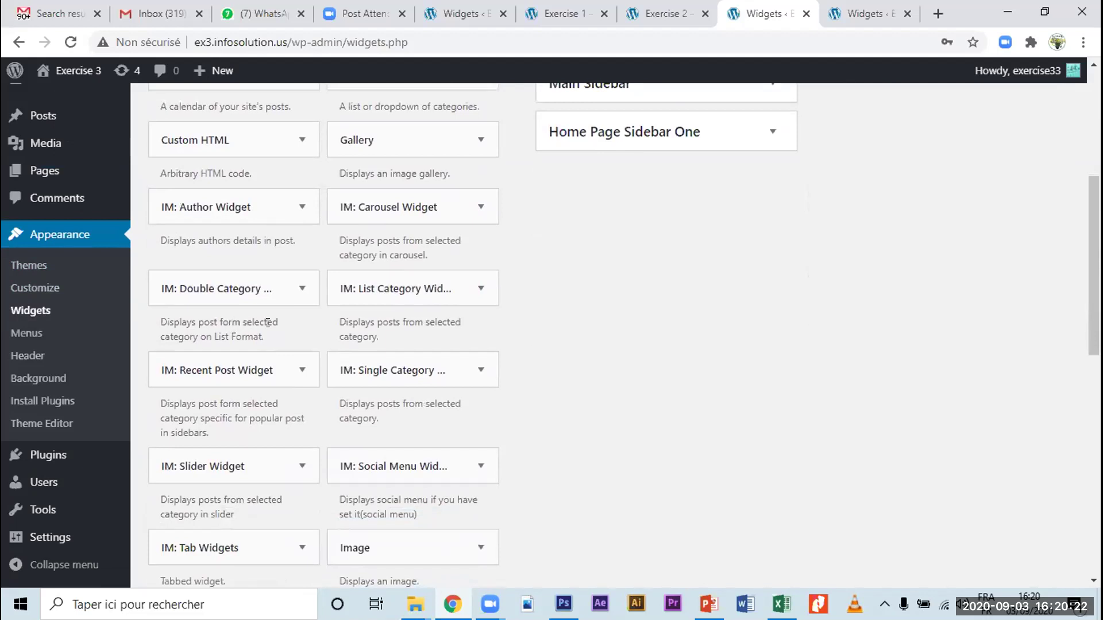
scroll(267, 323, "down", 4)
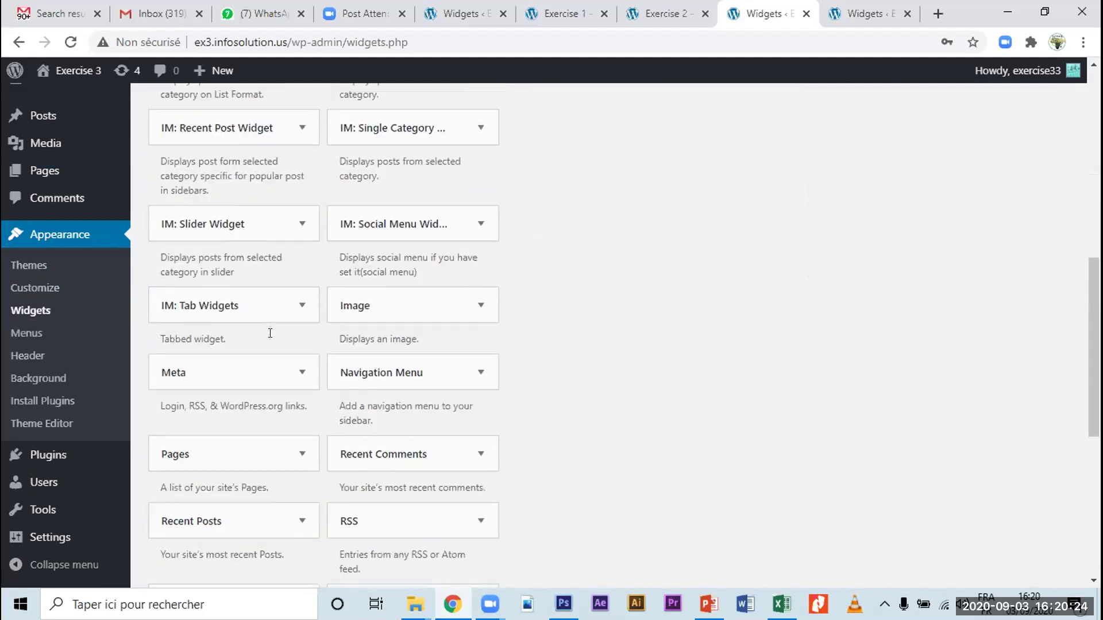
scroll(271, 336, "up", 10)
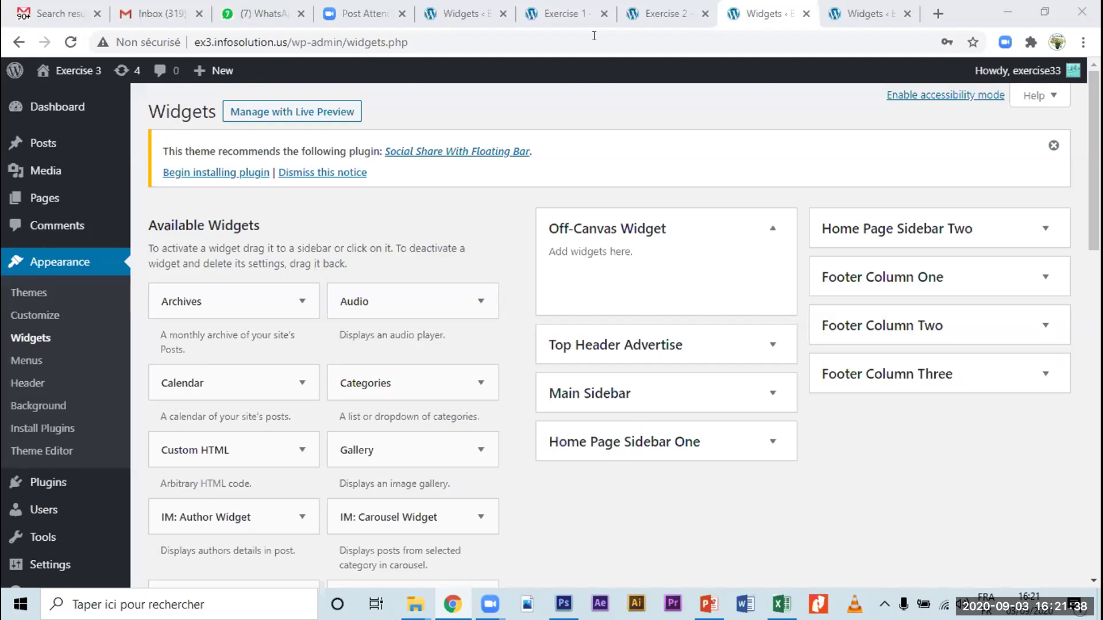
Step: Go from the Exercise 3 site's installed Themes to the Add Themes page
left_click(32, 296)
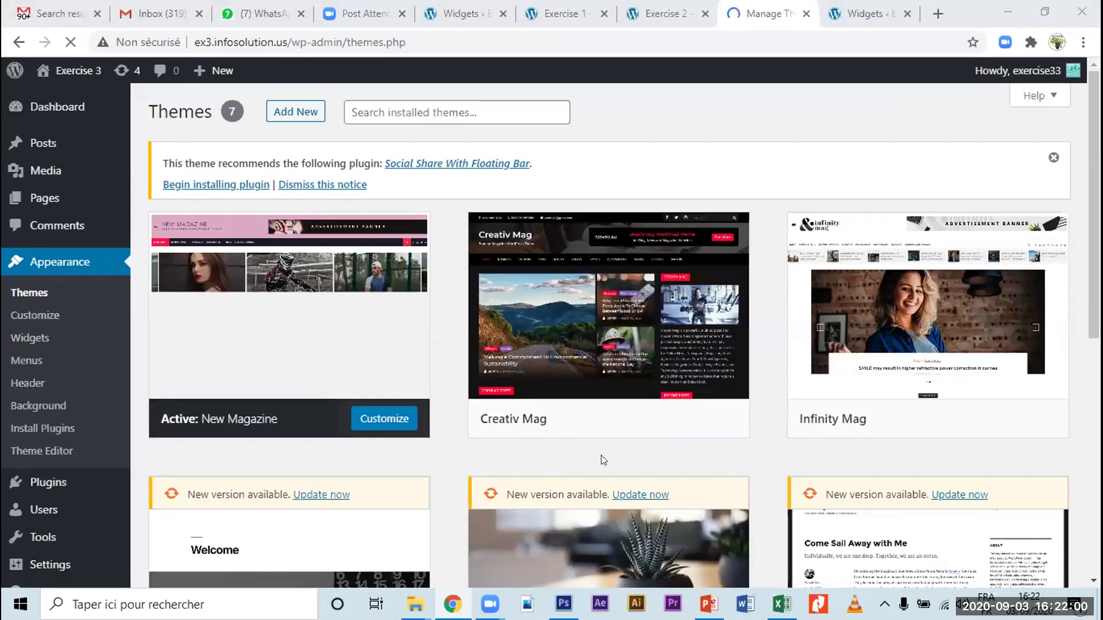
mouse_move(677, 372)
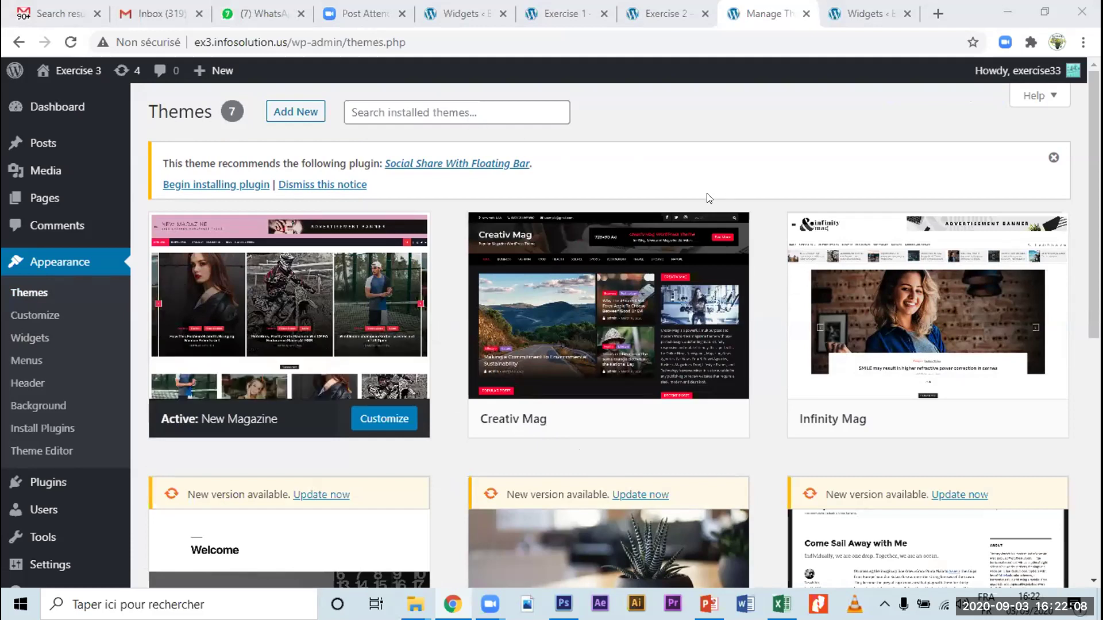
left_click(292, 112)
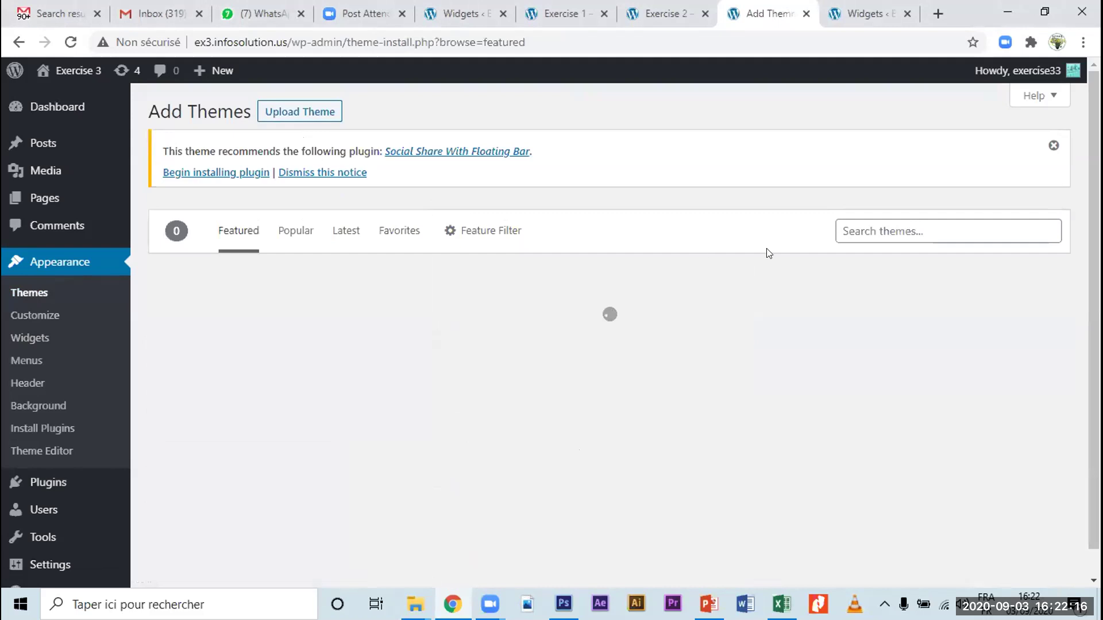
Step: Search the theme catalogue for '10 widget', correcting the typo
left_click(891, 228)
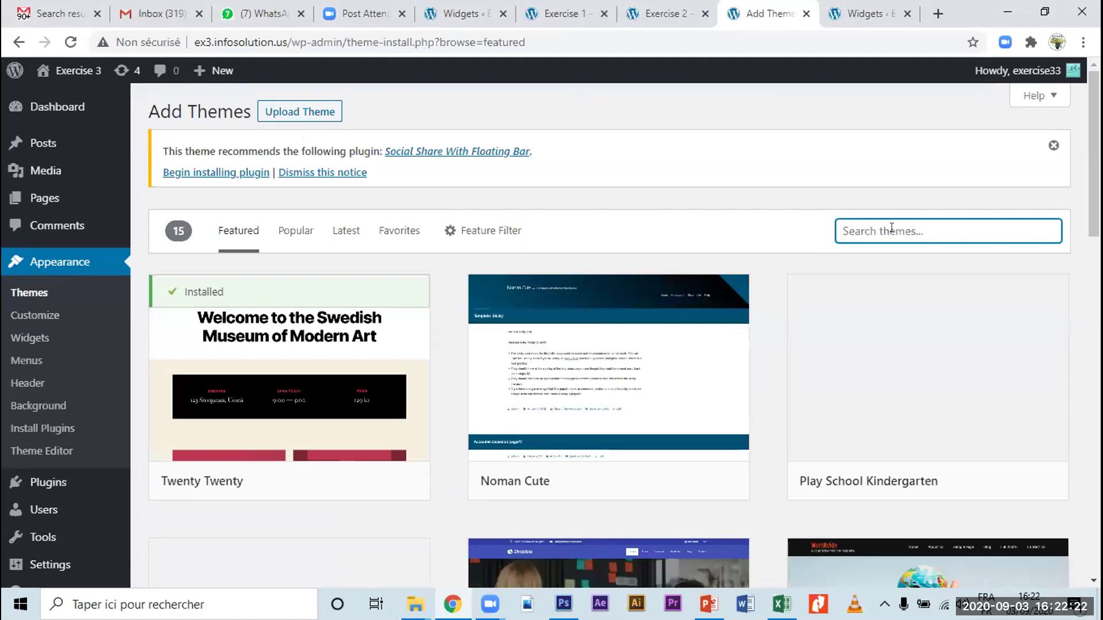
type("10 widget")
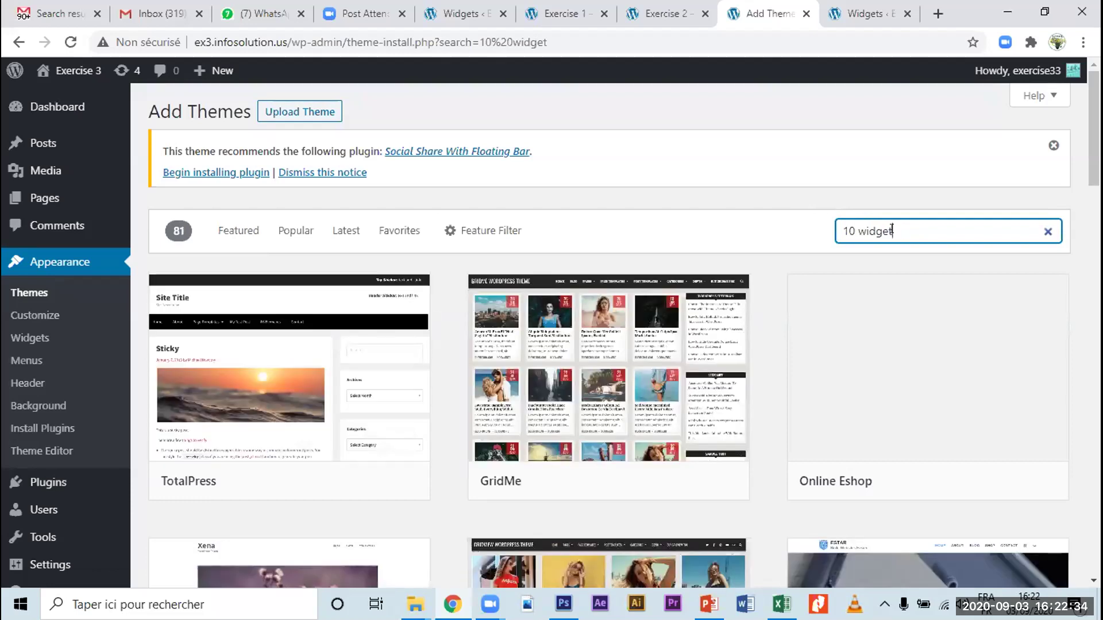
Step: Replace the query with 'lot of widget' and scroll through the 145 matching themes
left_click_drag(890, 228, 795, 235)
key("BackSpace")
type("lot of widget")
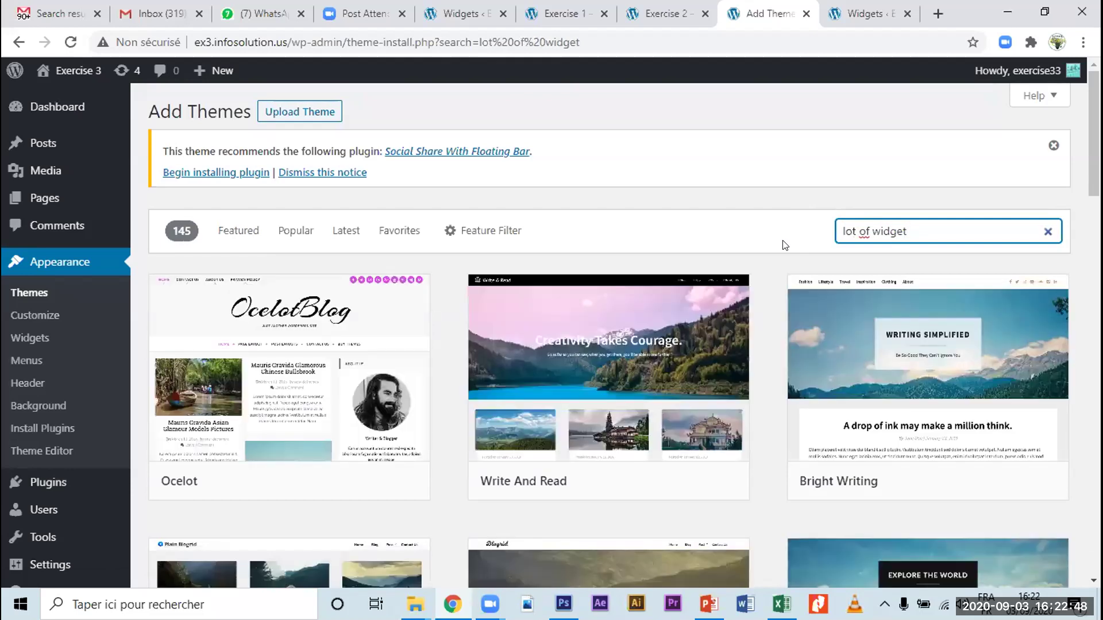
mouse_move(581, 368)
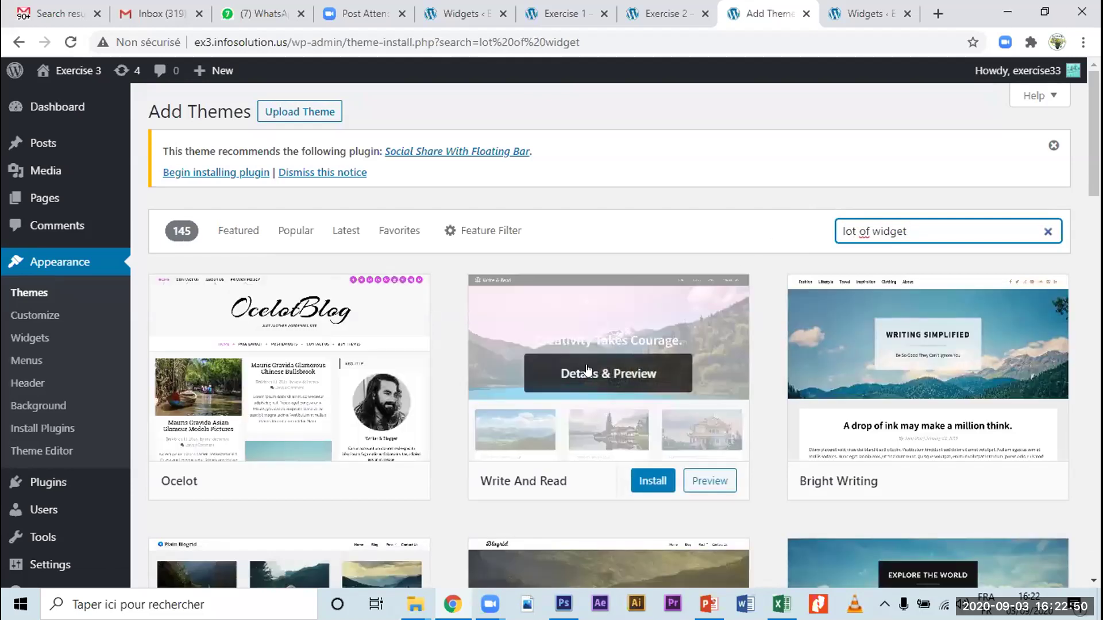
scroll(581, 368, "down", 8)
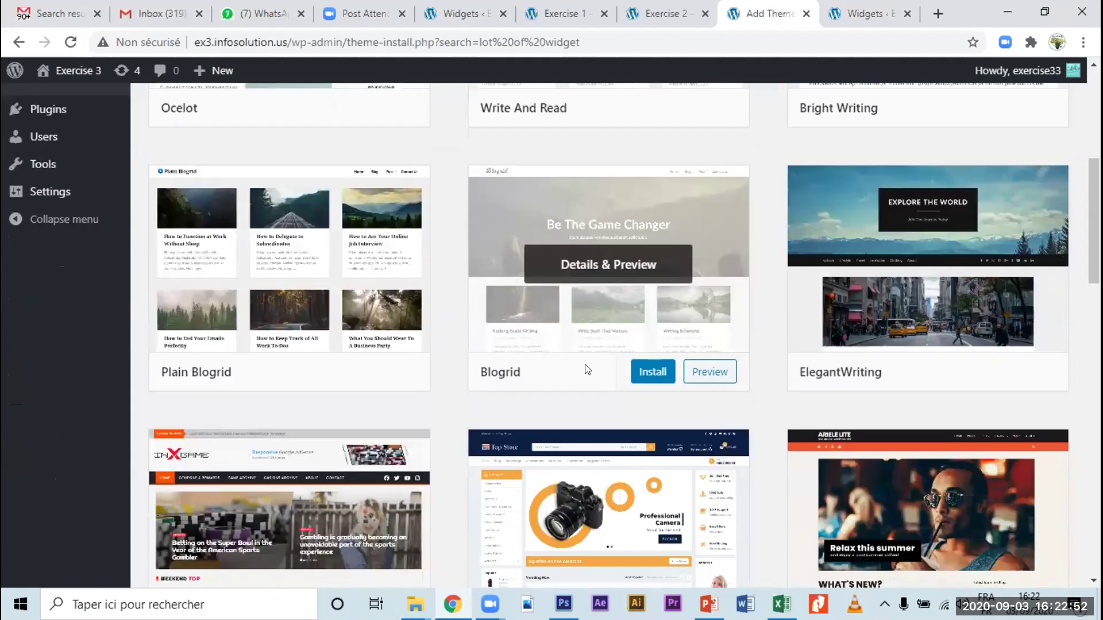
scroll(583, 370, "down", 5)
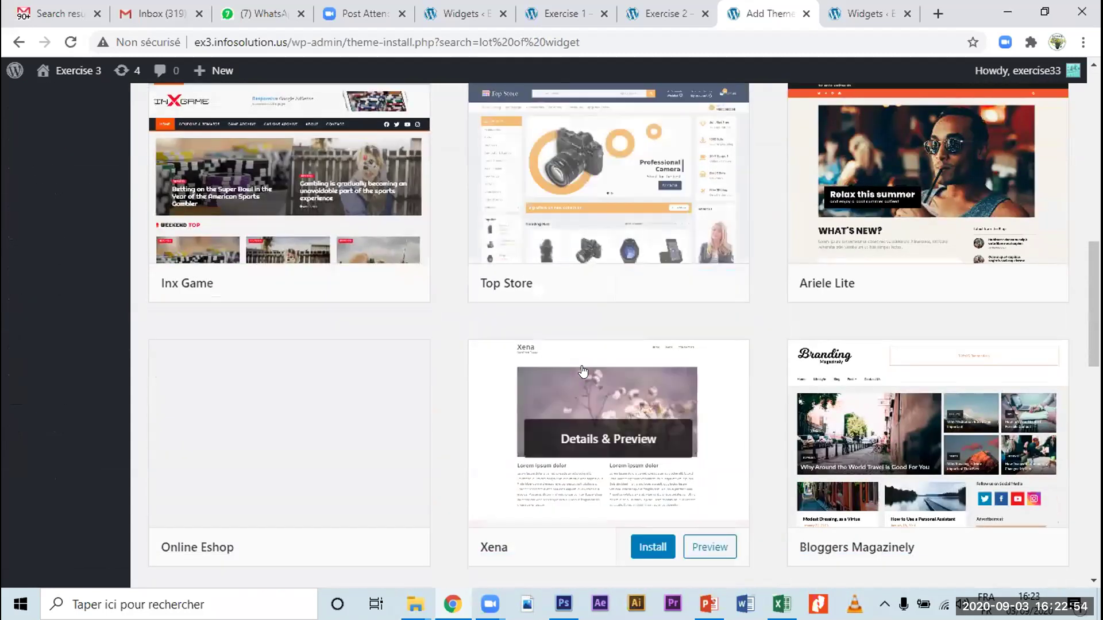
scroll(586, 365, "up", 5)
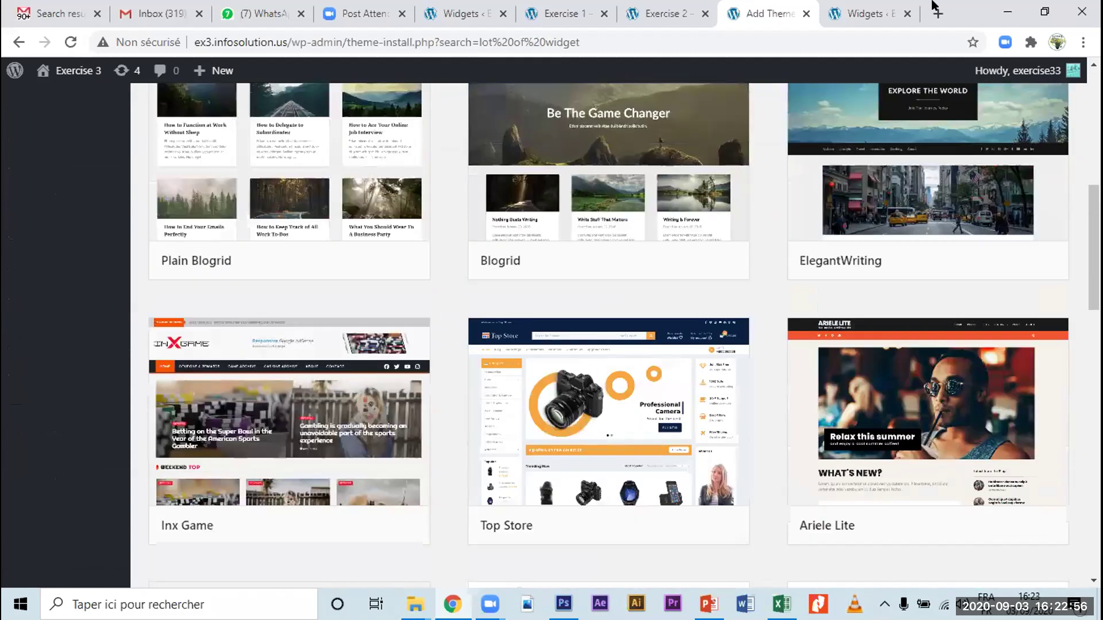
scroll(947, 23, "up", 5)
left_click(937, 14)
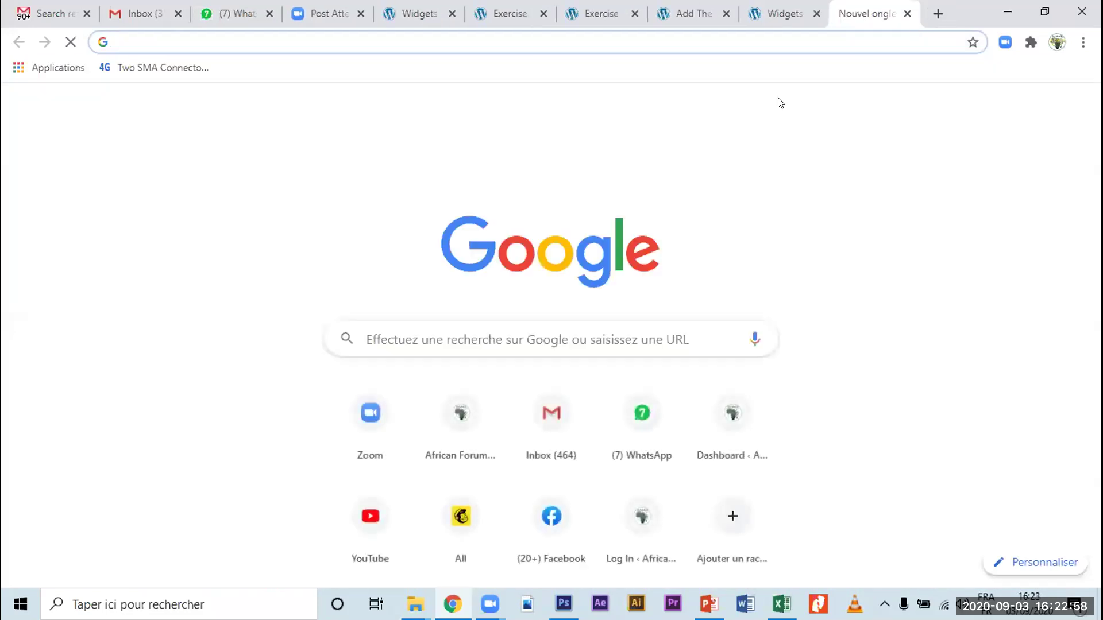
type("wo")
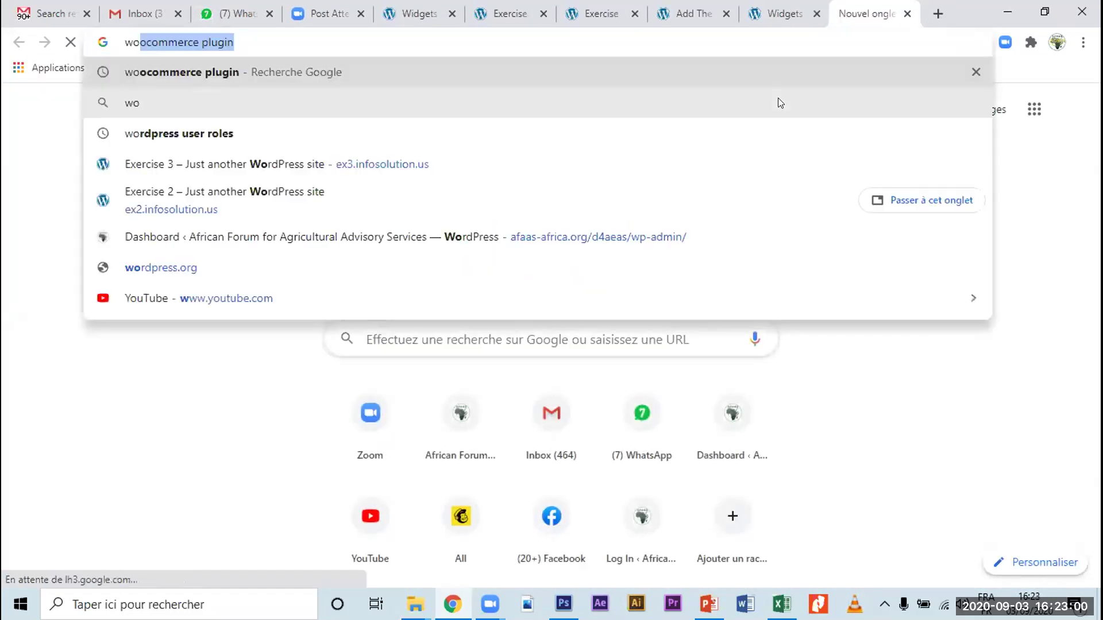
type("rdpress theme w")
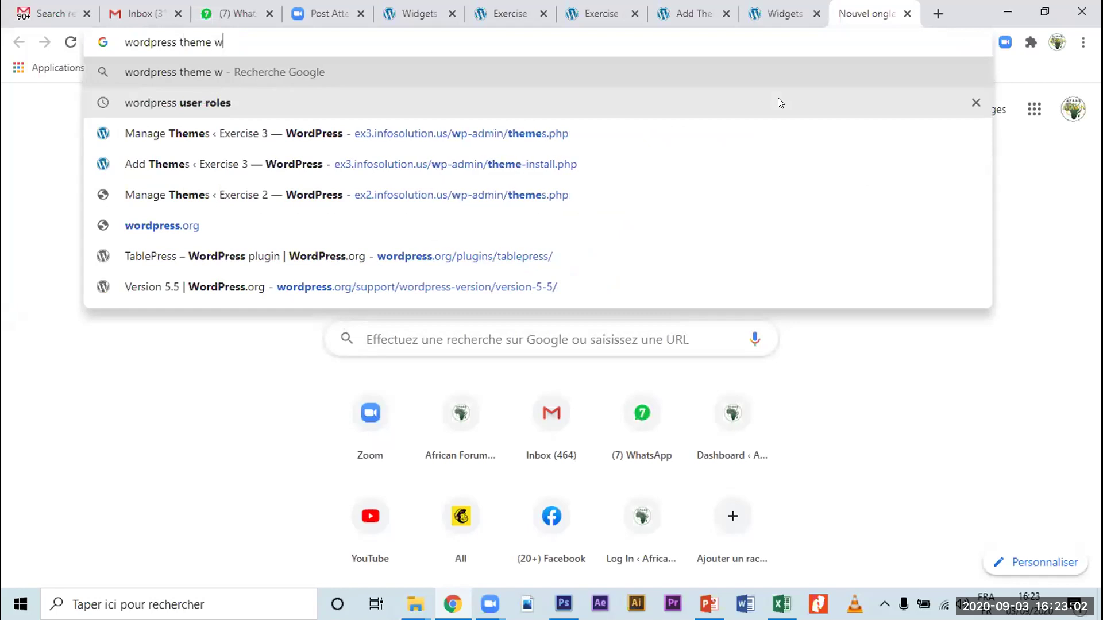
type("ith lots of widgets")
key("Return")
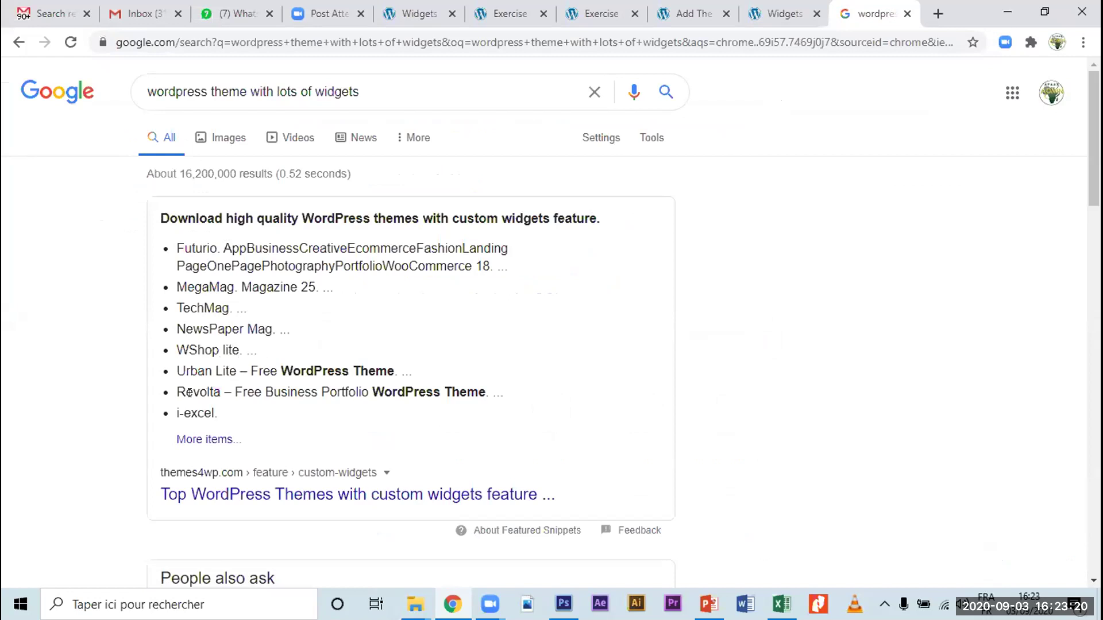
scroll(290, 410, "down", 2)
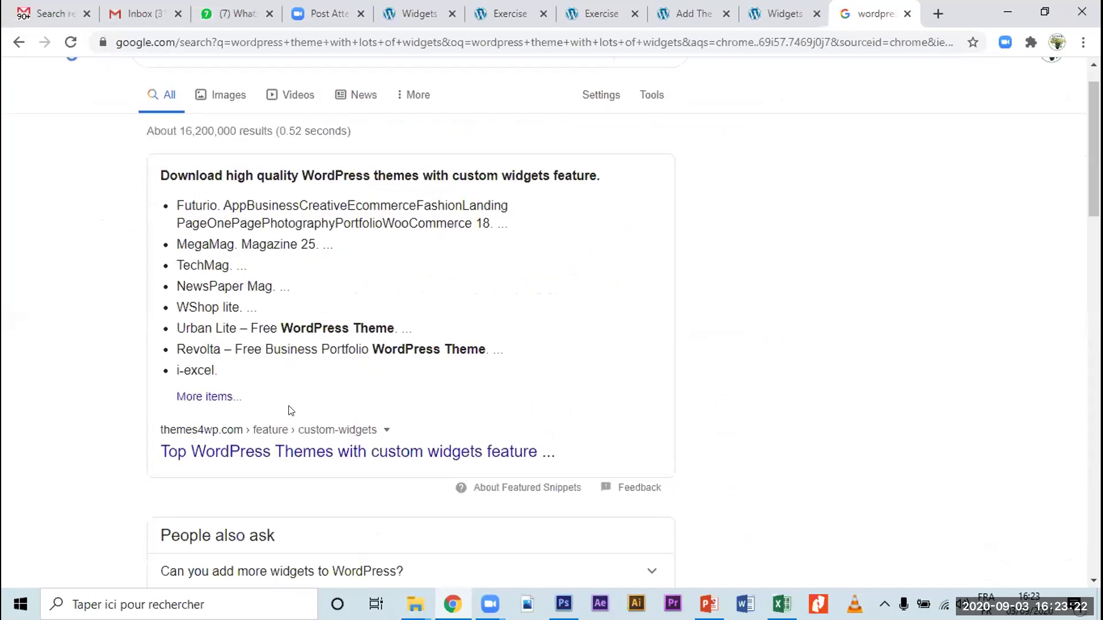
scroll(293, 411, "down", 5)
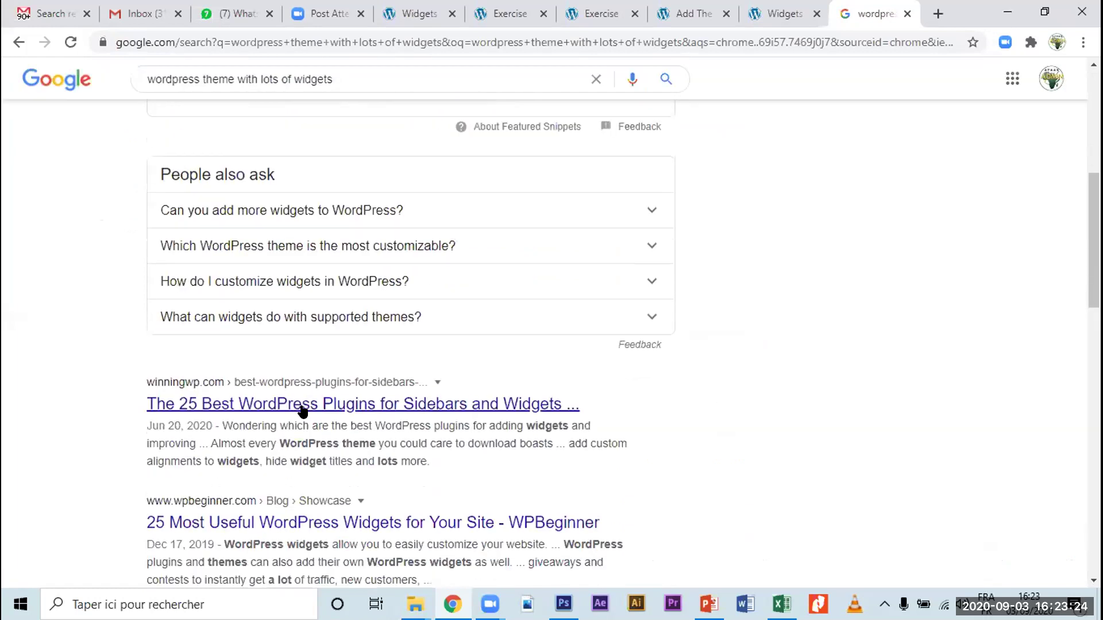
scroll(327, 411, "down", 3)
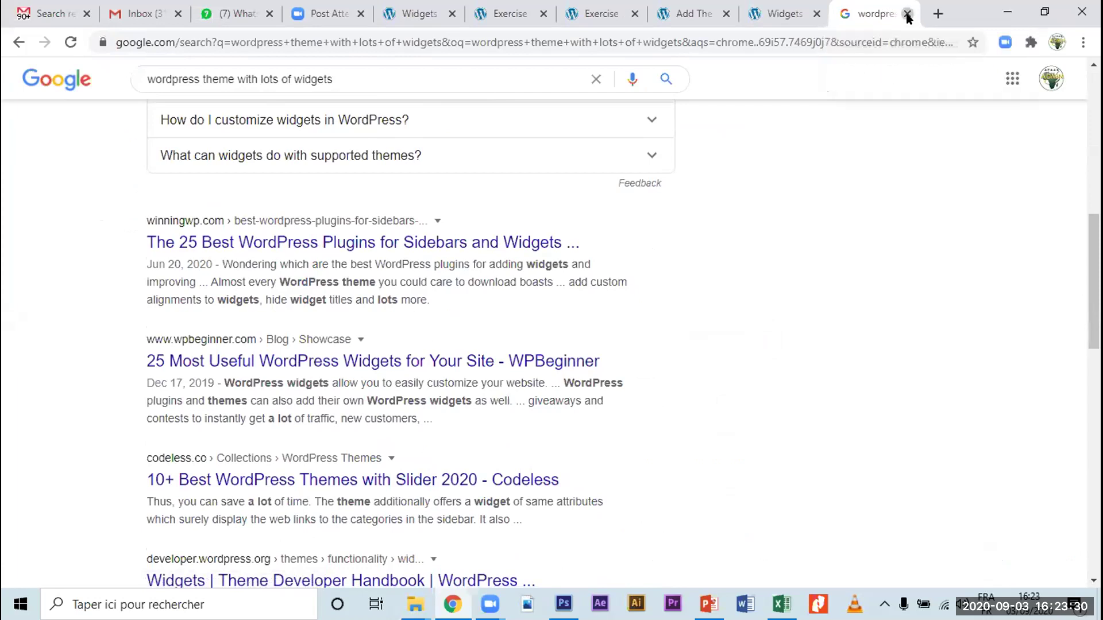
left_click(907, 14)
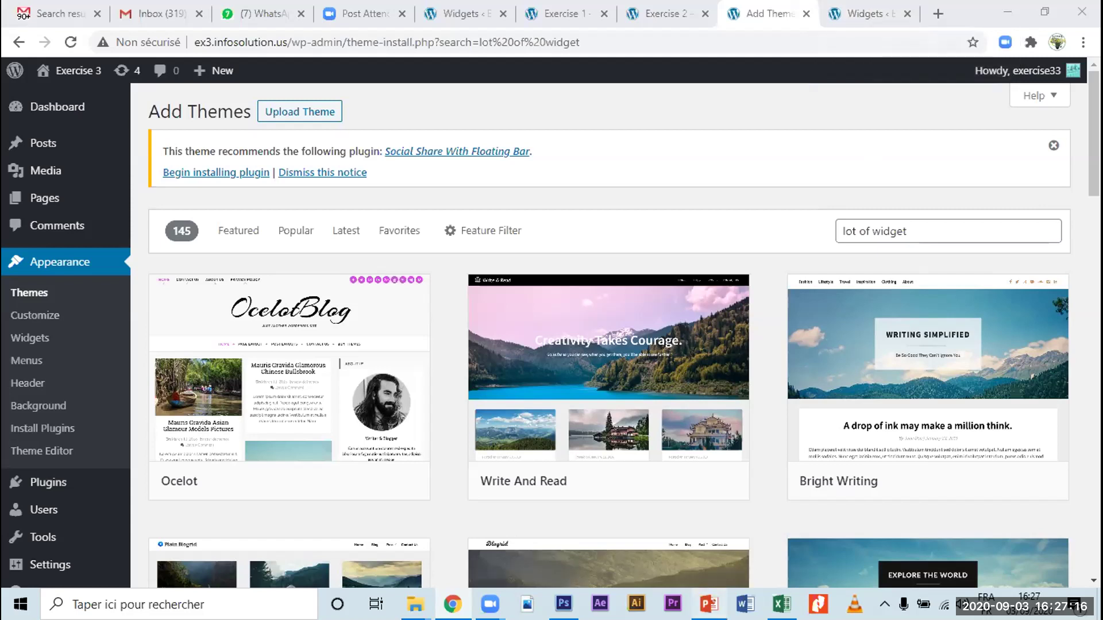
Step: Bring the Training 2 deck forward and select slide 9, 'Some essential plugins to explore'
key("alt+Tab")
left_click(90, 516)
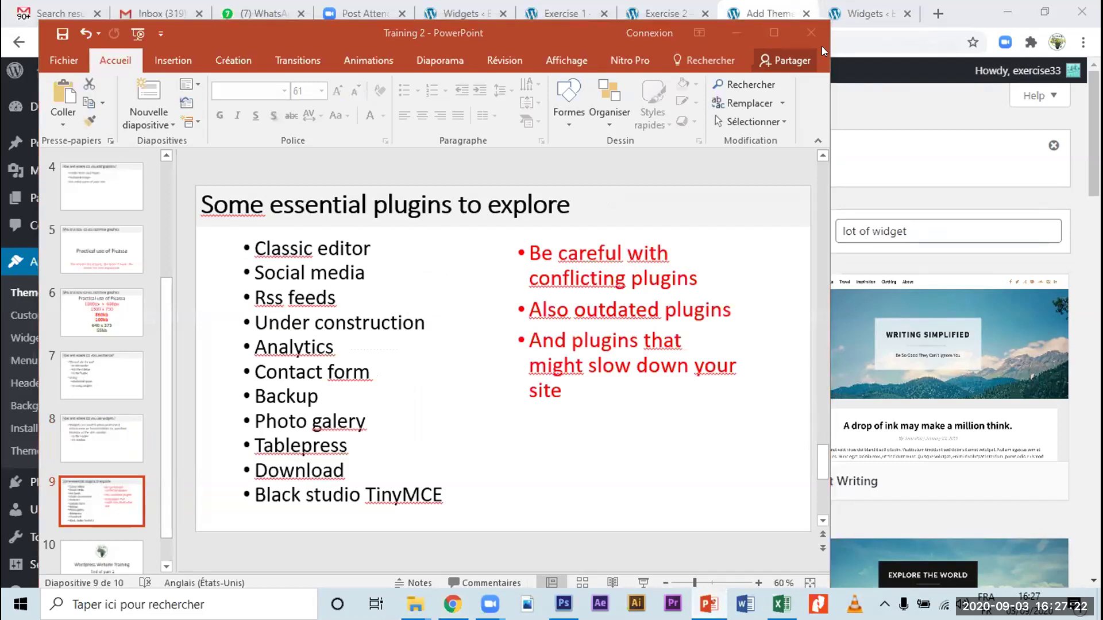
Step: Present slide 9, 'Some essential plugins to explore', as a full-screen slide show
left_click(524, 468)
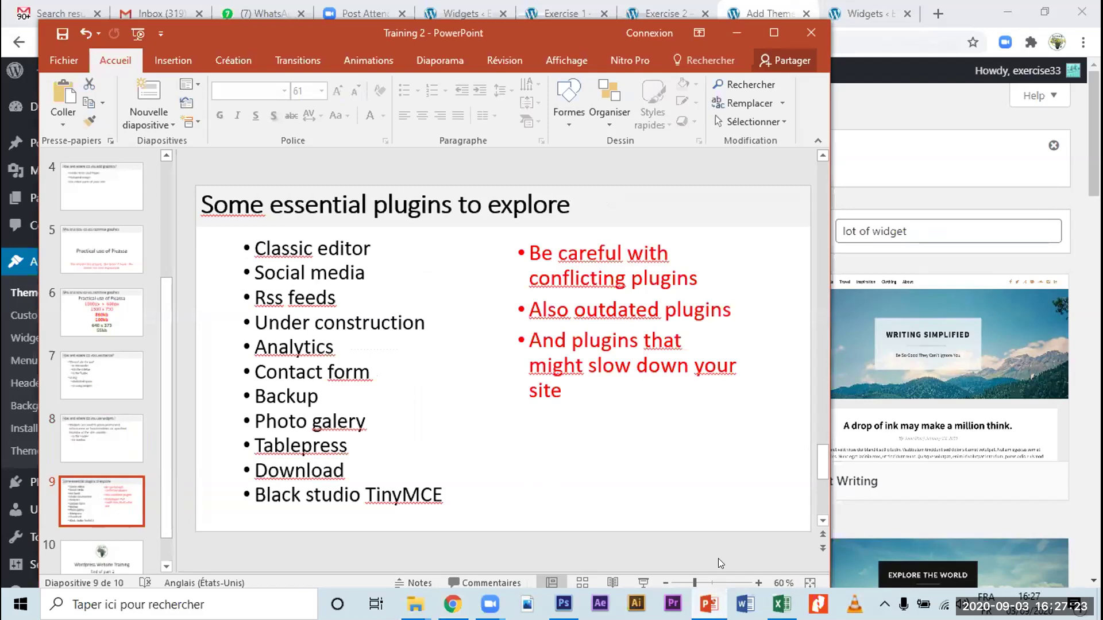
left_click(640, 580)
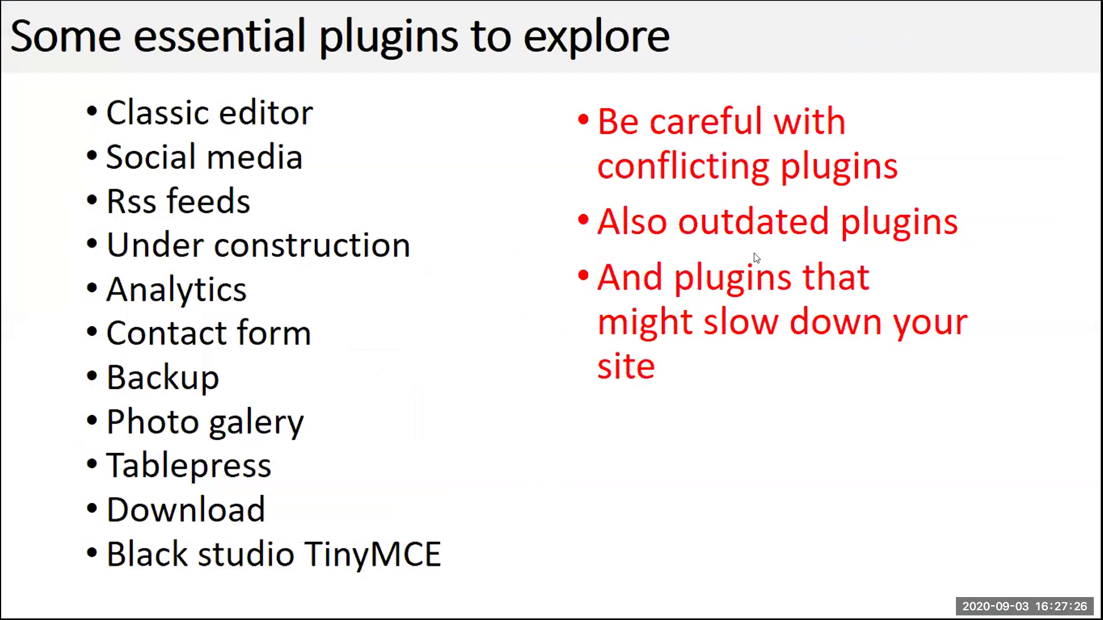
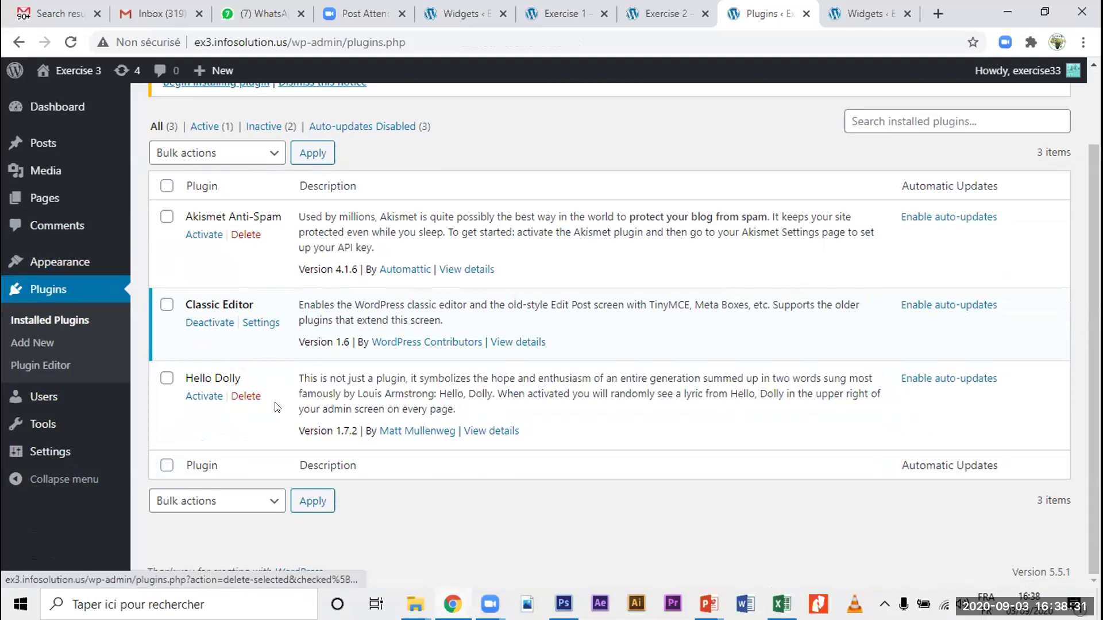
Step: Scroll to the top of the installed plugins: Akismet Anti-Spam, Classic Editor and Hello Dolly
scroll(240, 420, "up", 2)
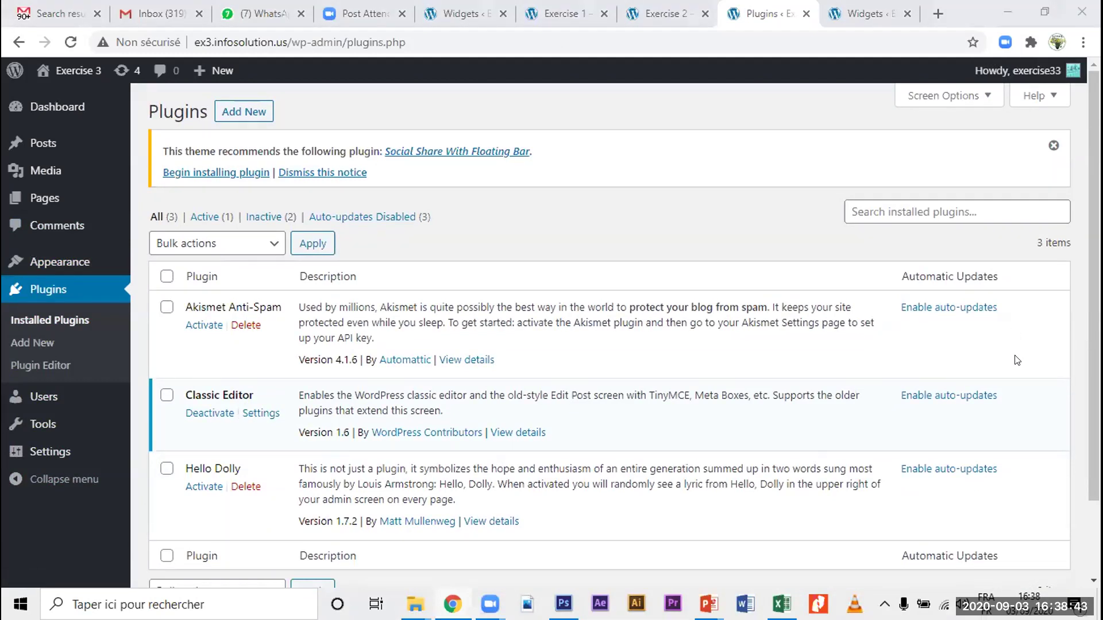
Step: Go to Add Plugins and search the plugin directory for 'under construction'
left_click(889, 213)
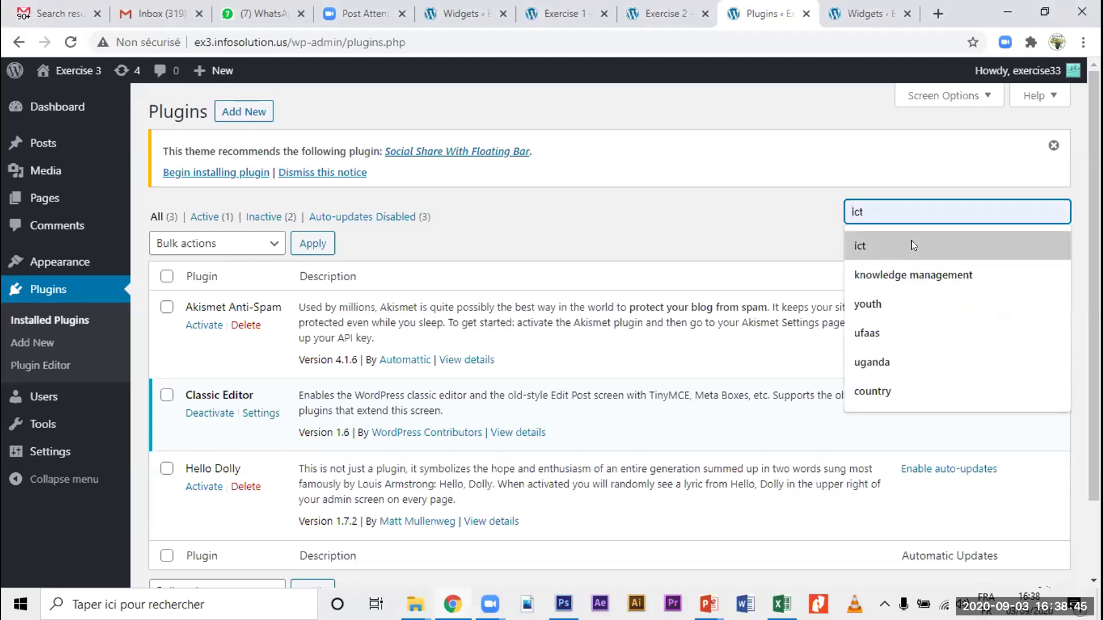
left_click(232, 112)
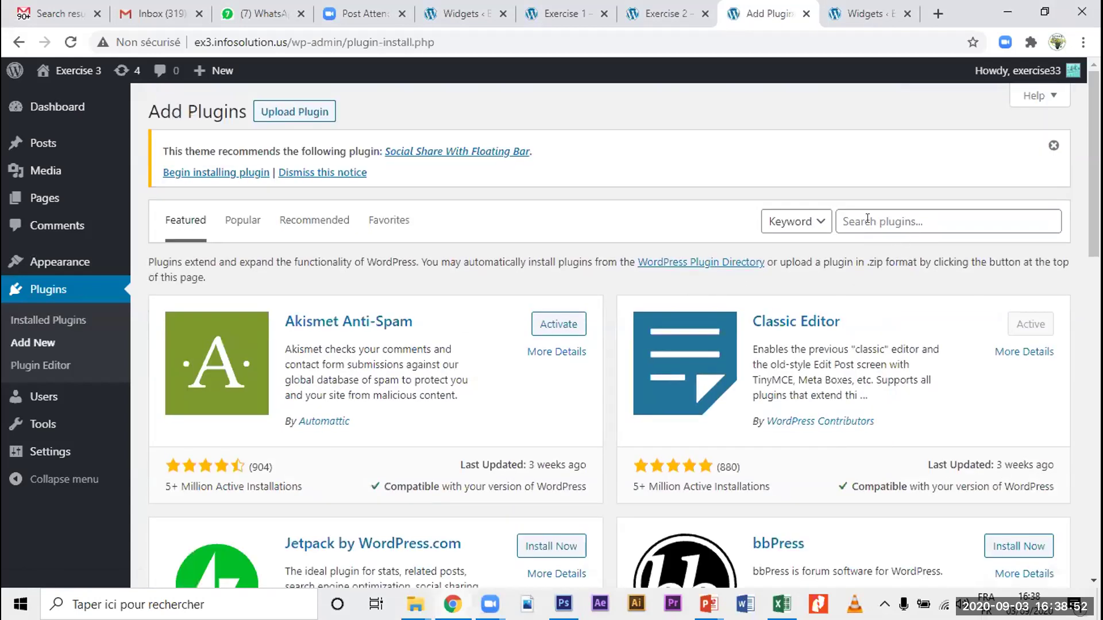
left_click(867, 219)
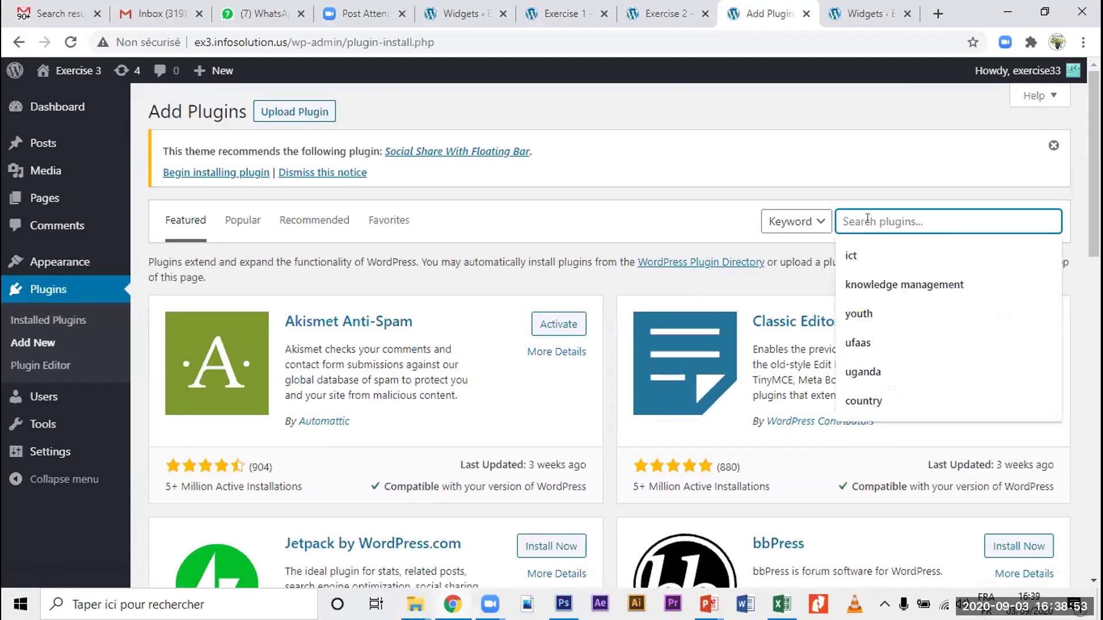
type("unse")
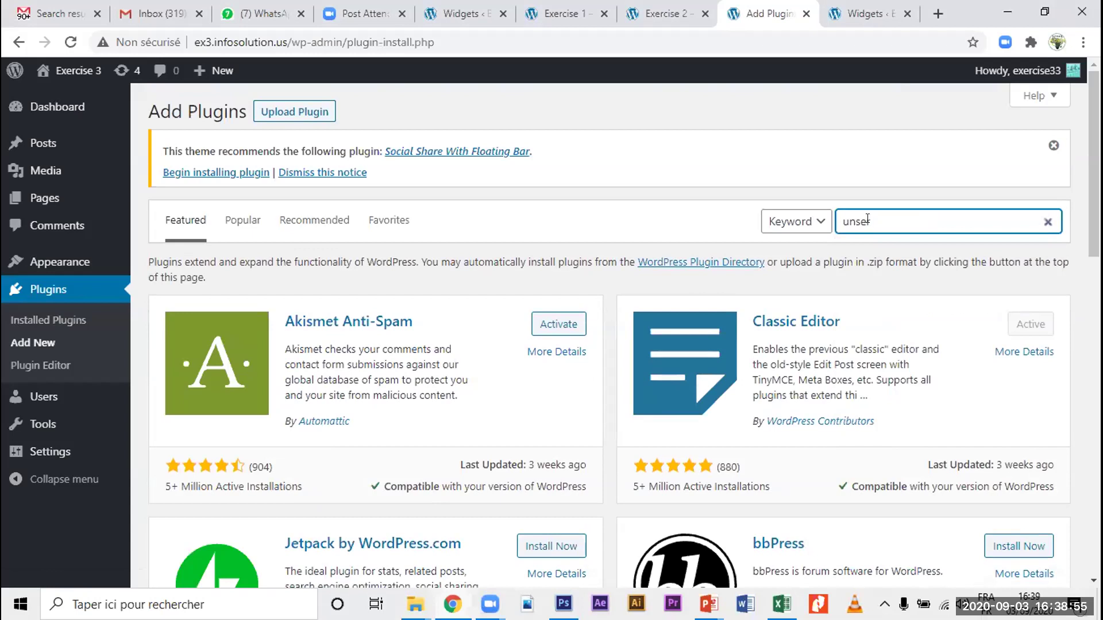
type("er construction")
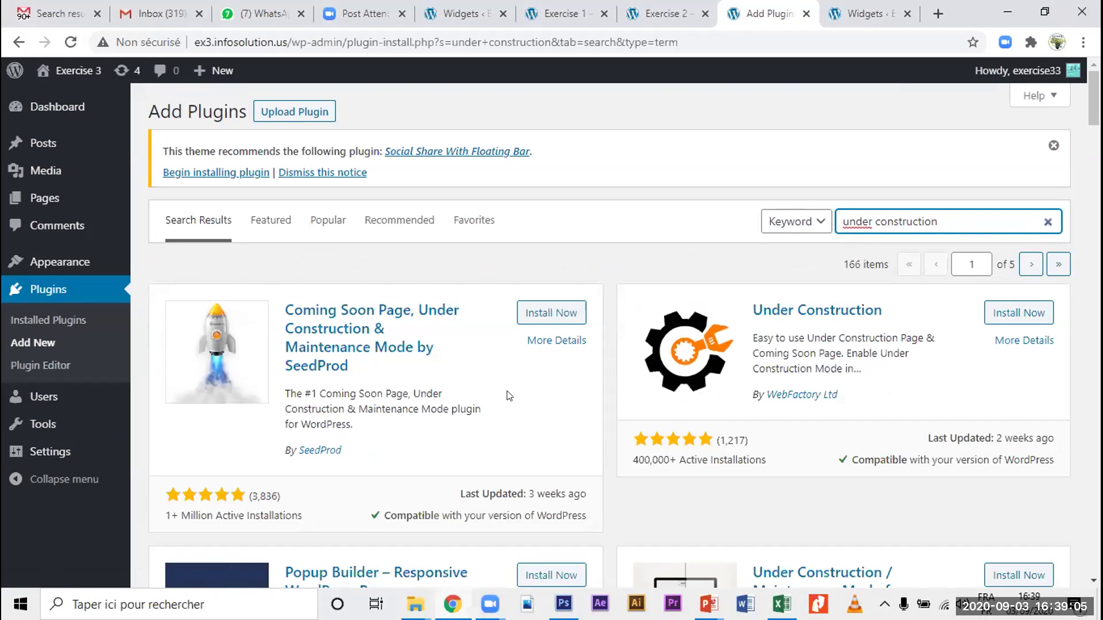
Step: Scroll through the 166 'under construction' results, returning up to WebFactory's Under Construction plugin
scroll(507, 396, "down", 5)
scroll(506, 393, "down", 20)
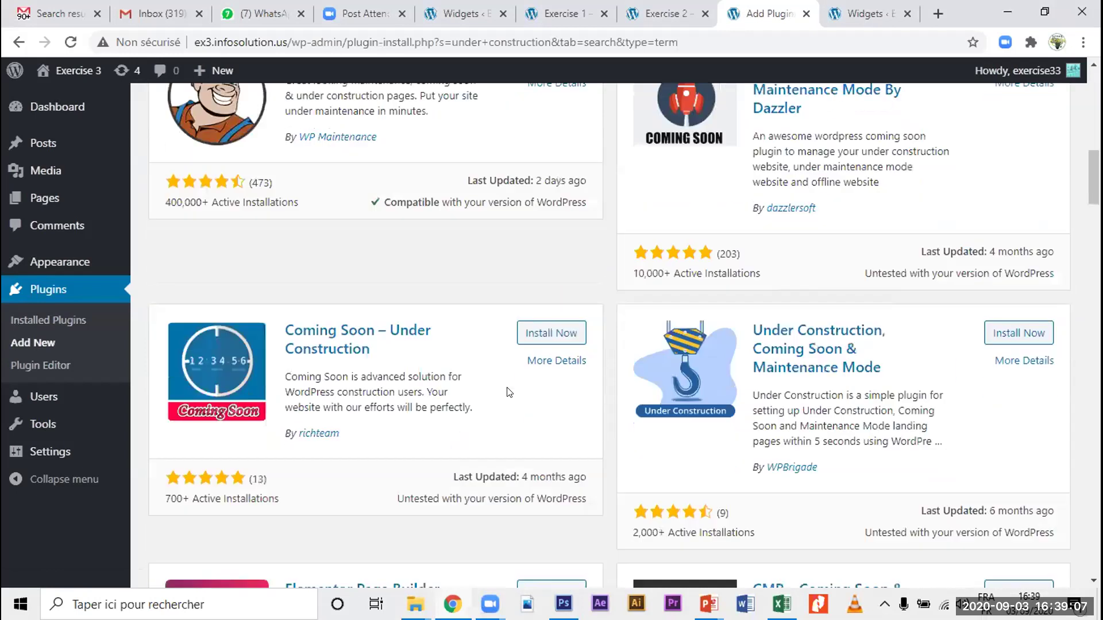
scroll(507, 394, "down", 12)
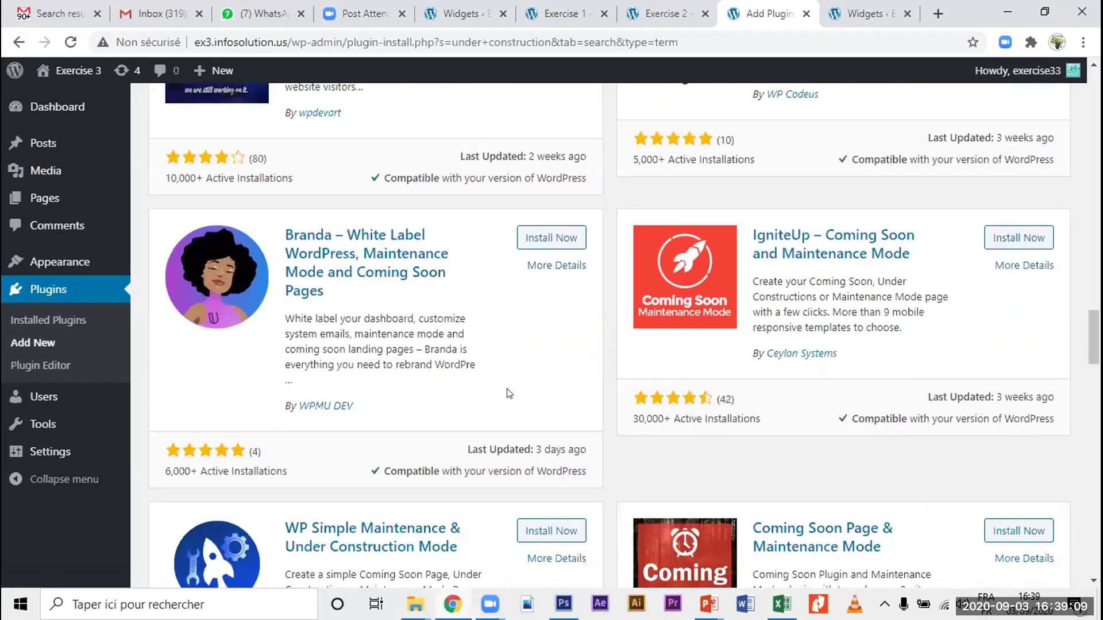
scroll(509, 394, "up", 15)
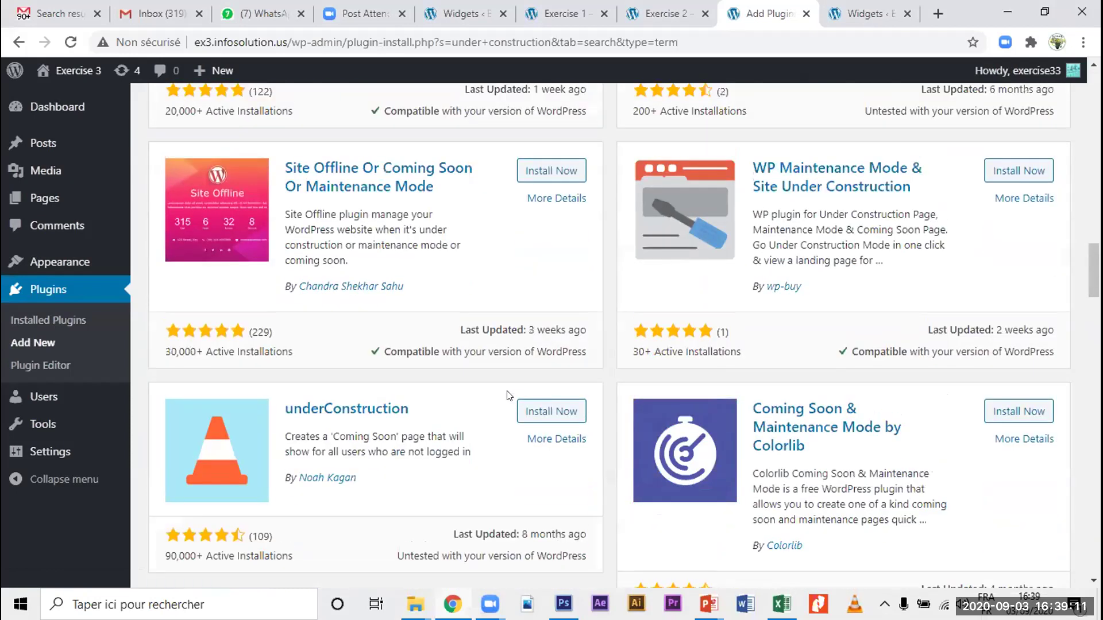
scroll(512, 394, "up", 15)
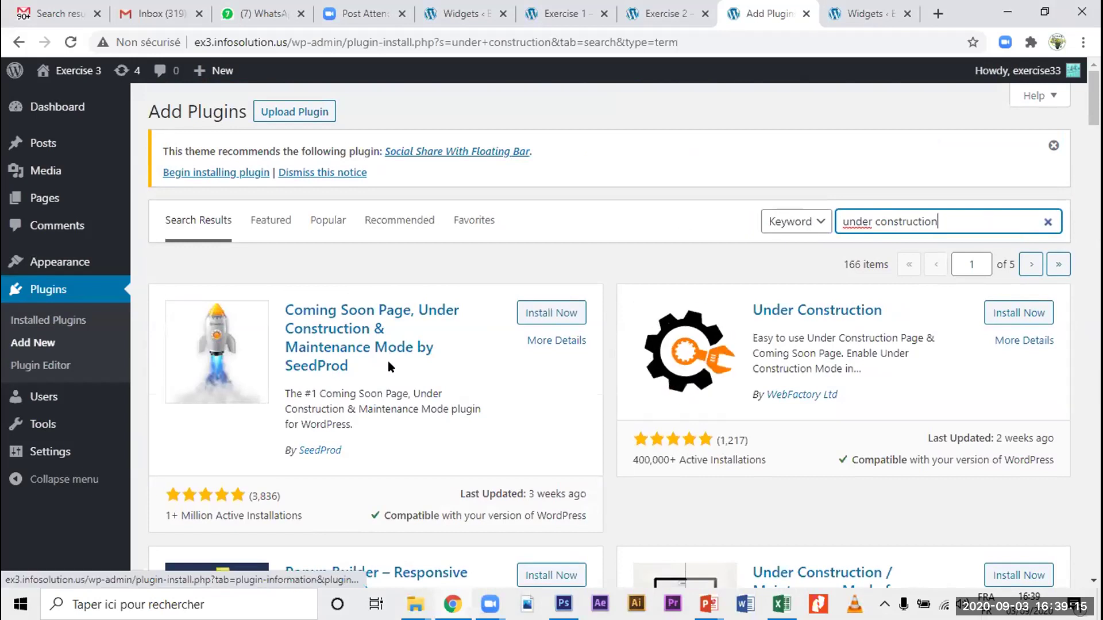
scroll(818, 411, "down", 4)
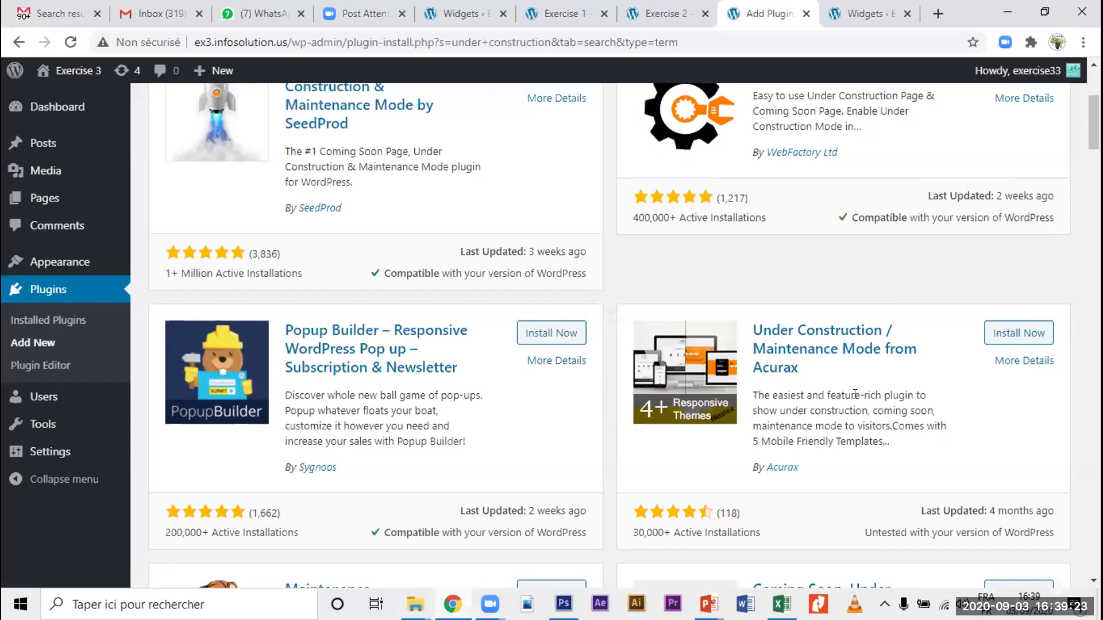
scroll(854, 396, "up", 4)
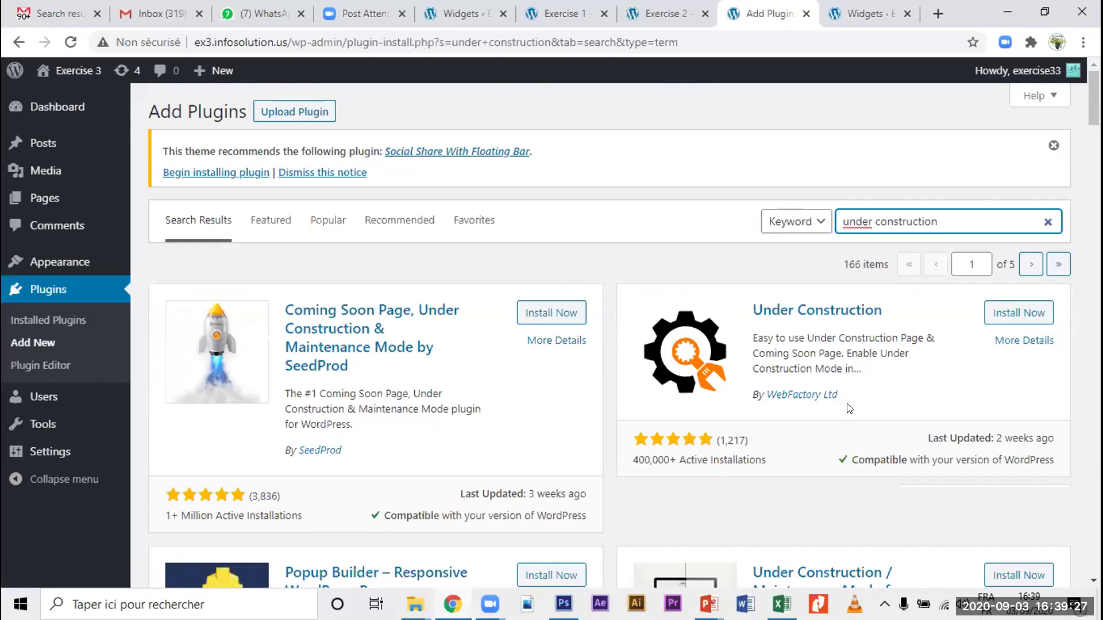
scroll(849, 408, "down", 1)
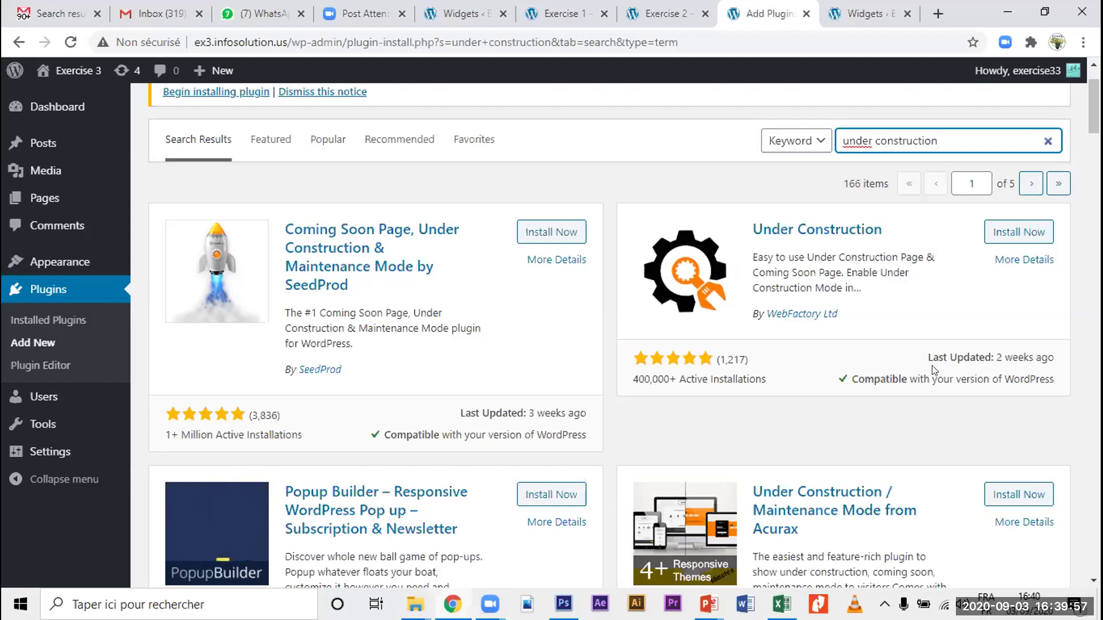
scroll(939, 383, "down", 1)
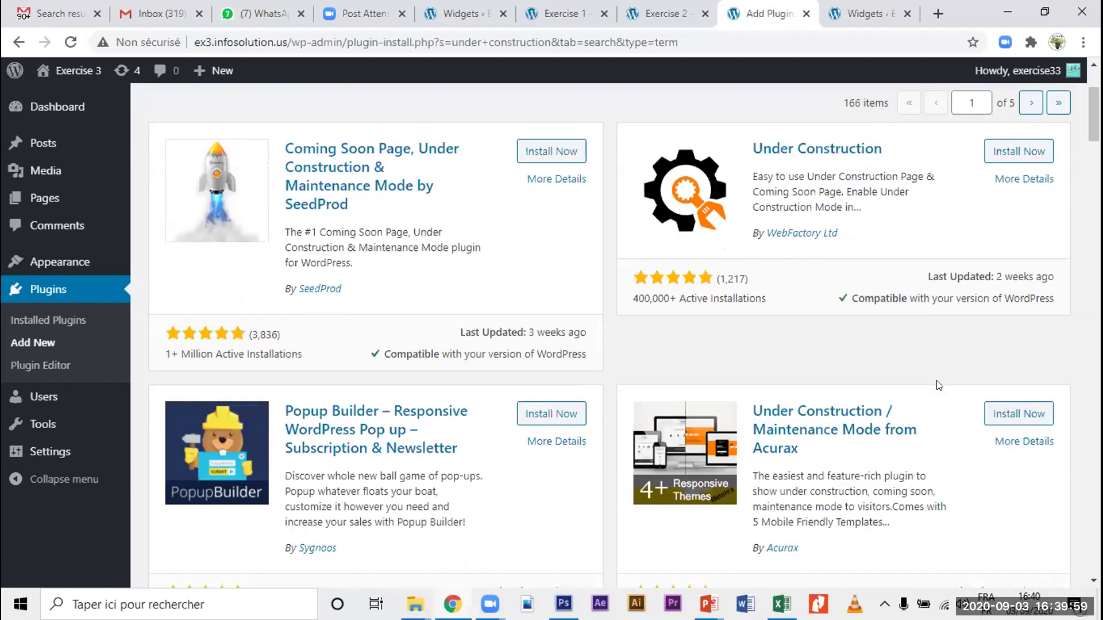
scroll(939, 385, "down", 1)
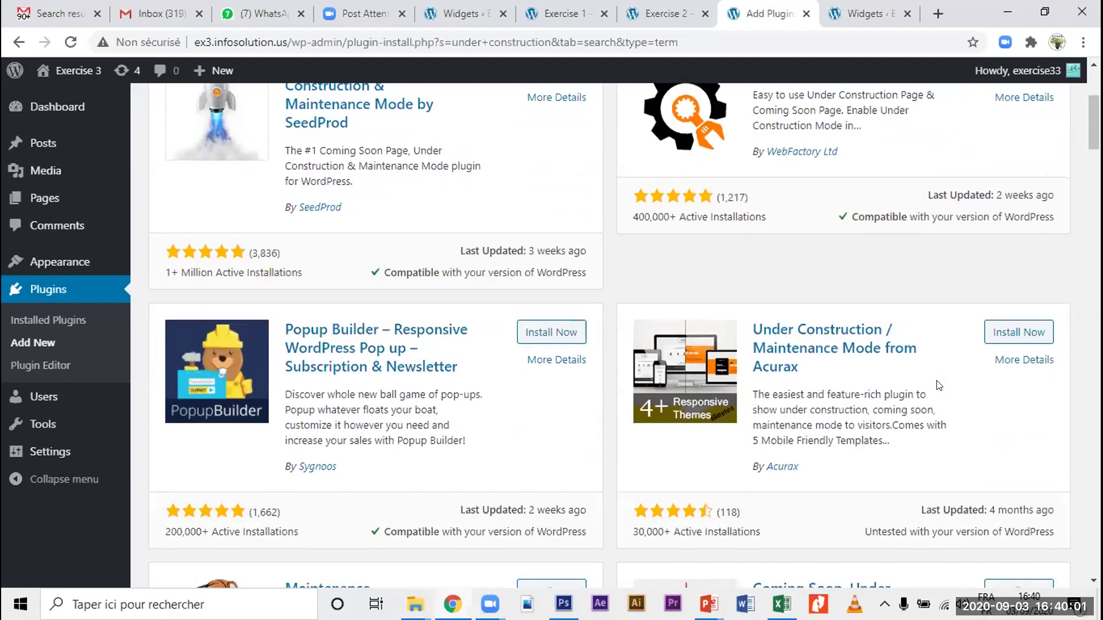
scroll(939, 385, "down", 1)
scroll(939, 385, "down", 7)
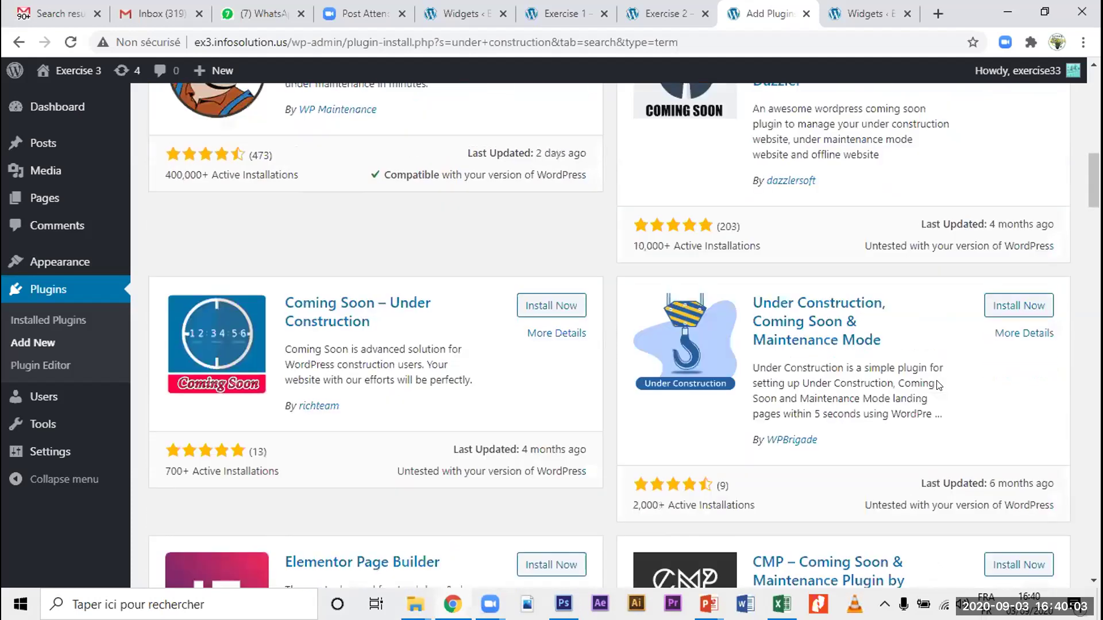
scroll(939, 384, "down", 3)
scroll(938, 385, "down", 4)
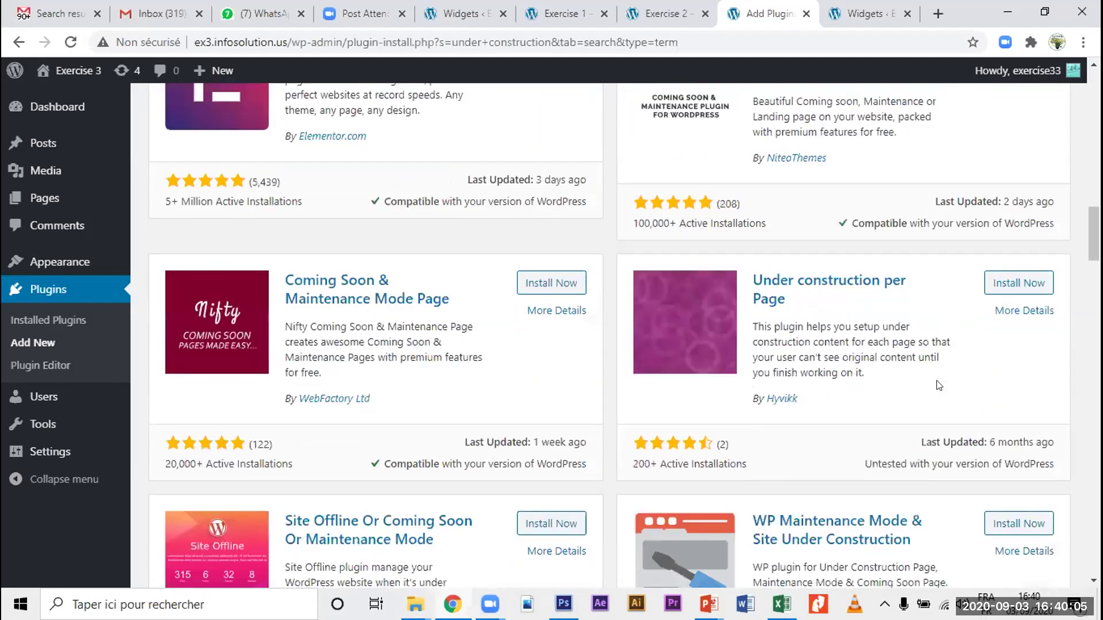
scroll(939, 385, "up", 3)
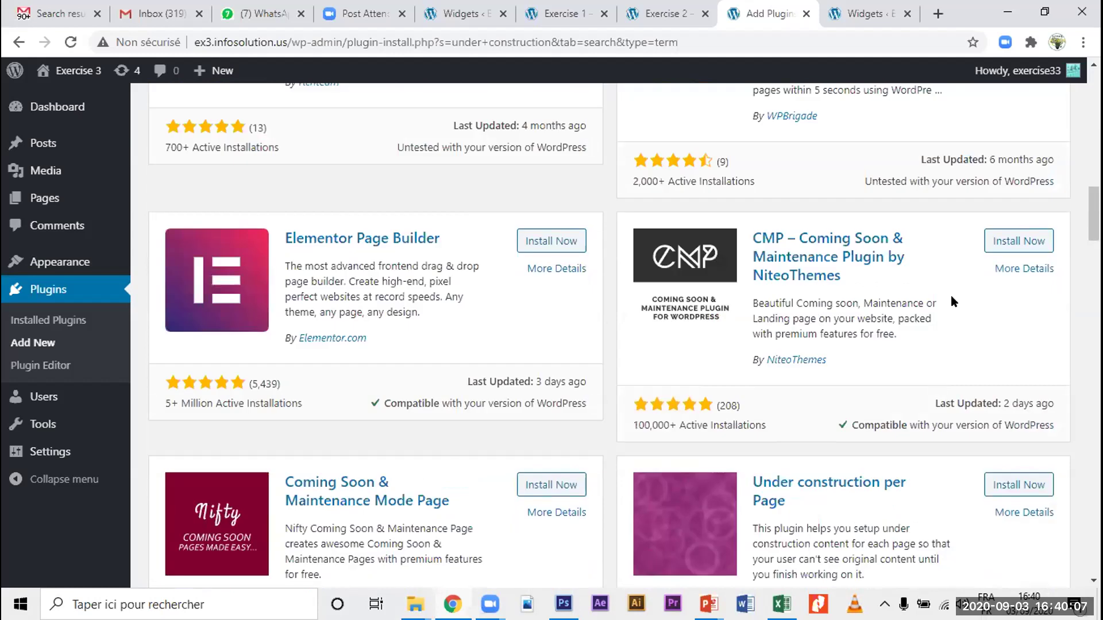
scroll(951, 296, "up", 2)
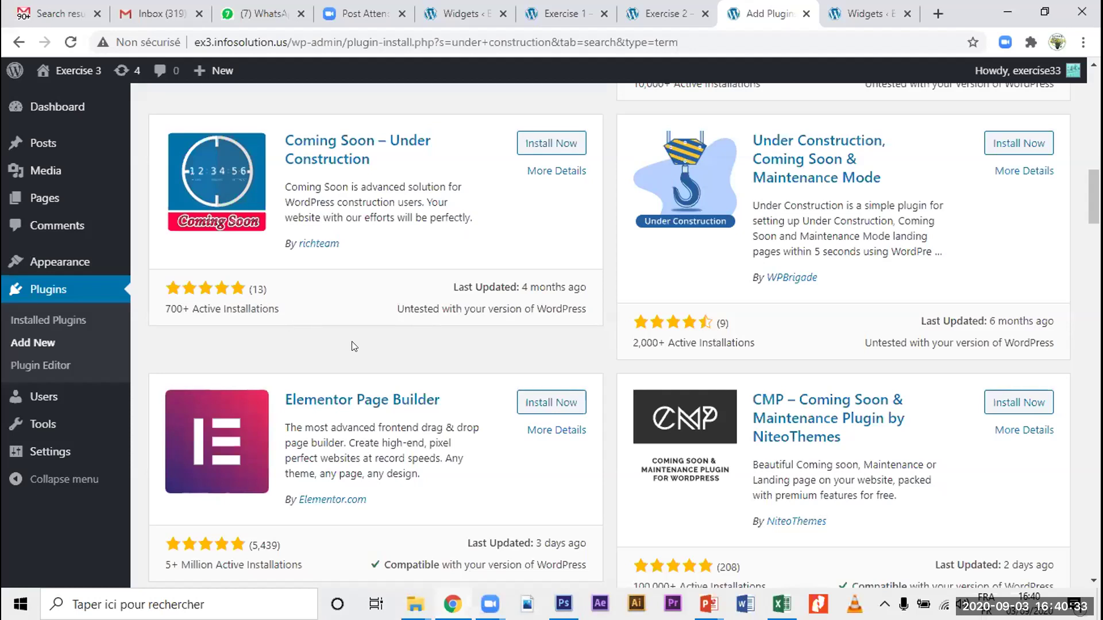
scroll(353, 345, "up", 15)
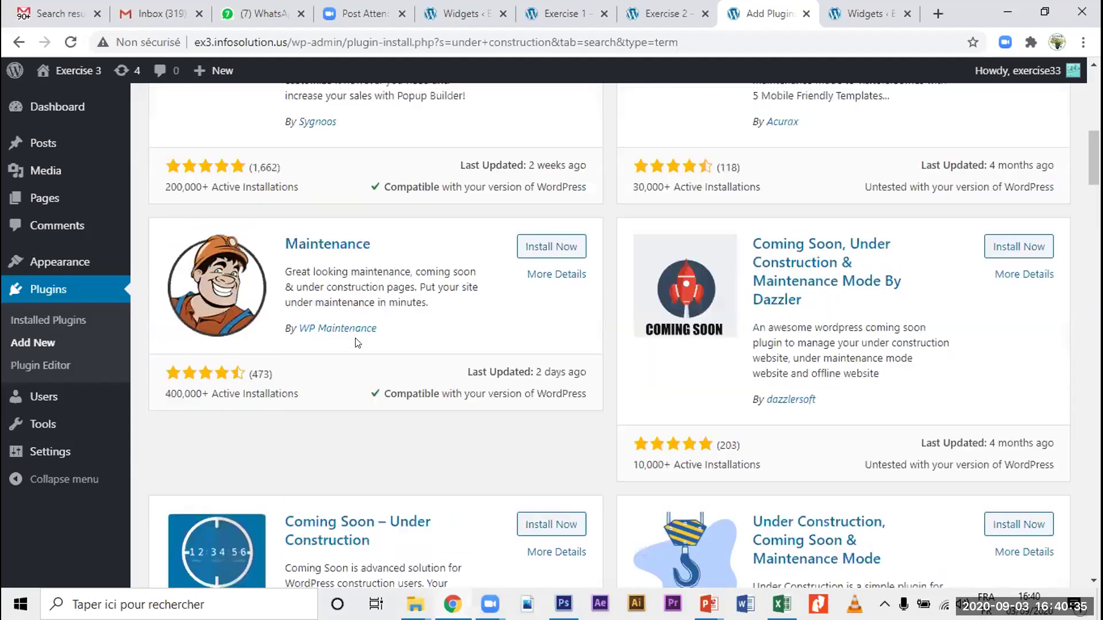
scroll(695, 299, "up", 1)
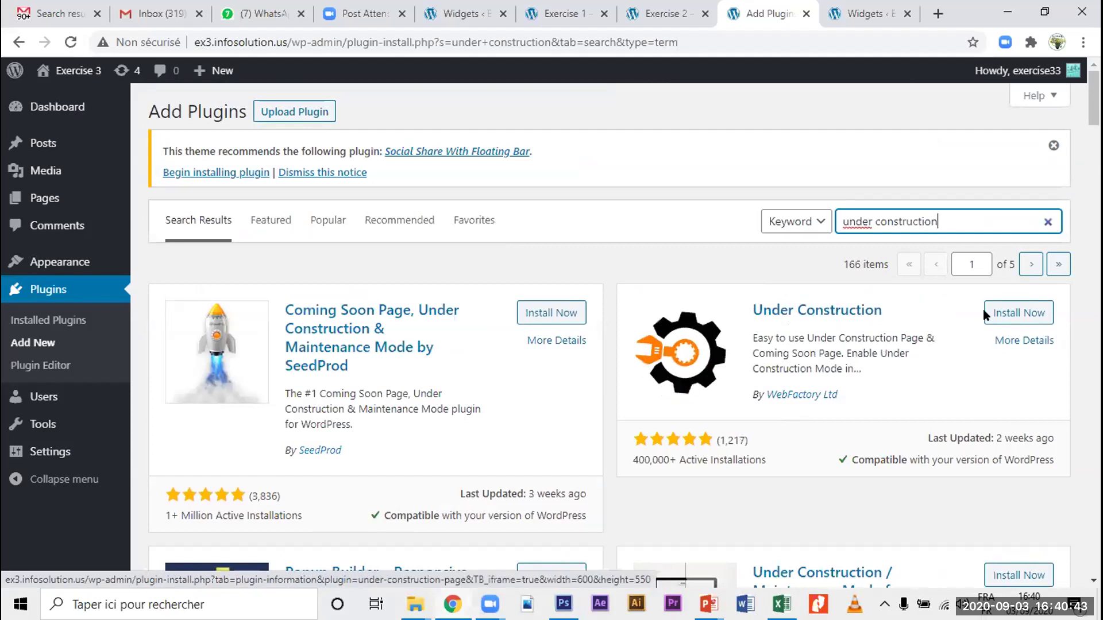
Step: Install the Under Construction plugin by WebFactory Ltd, then activate it
left_click(1015, 315)
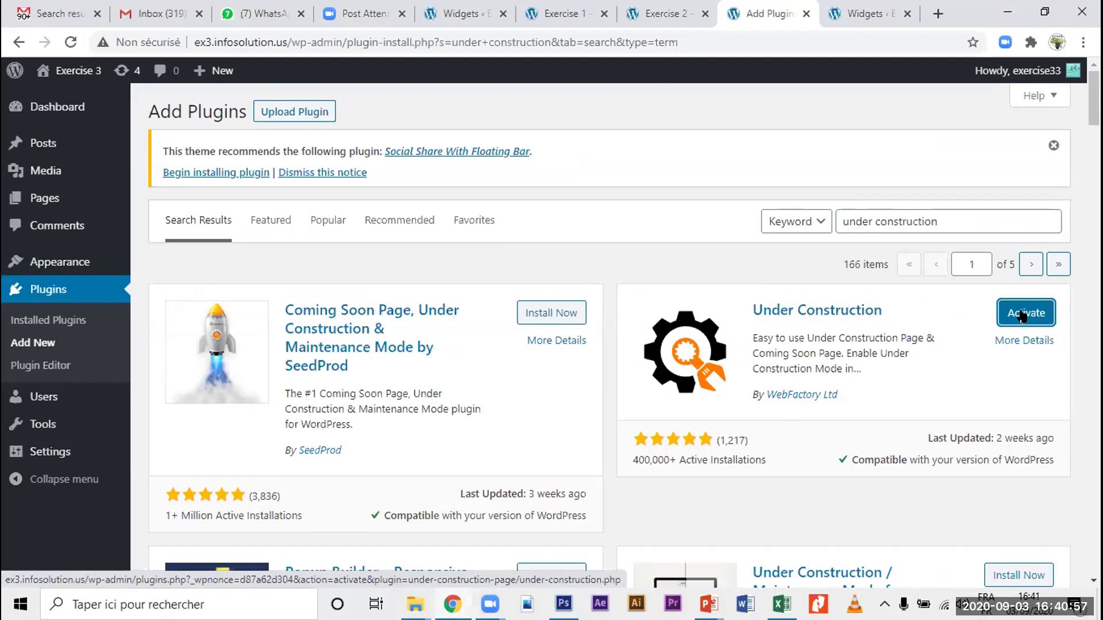
left_click(1022, 315)
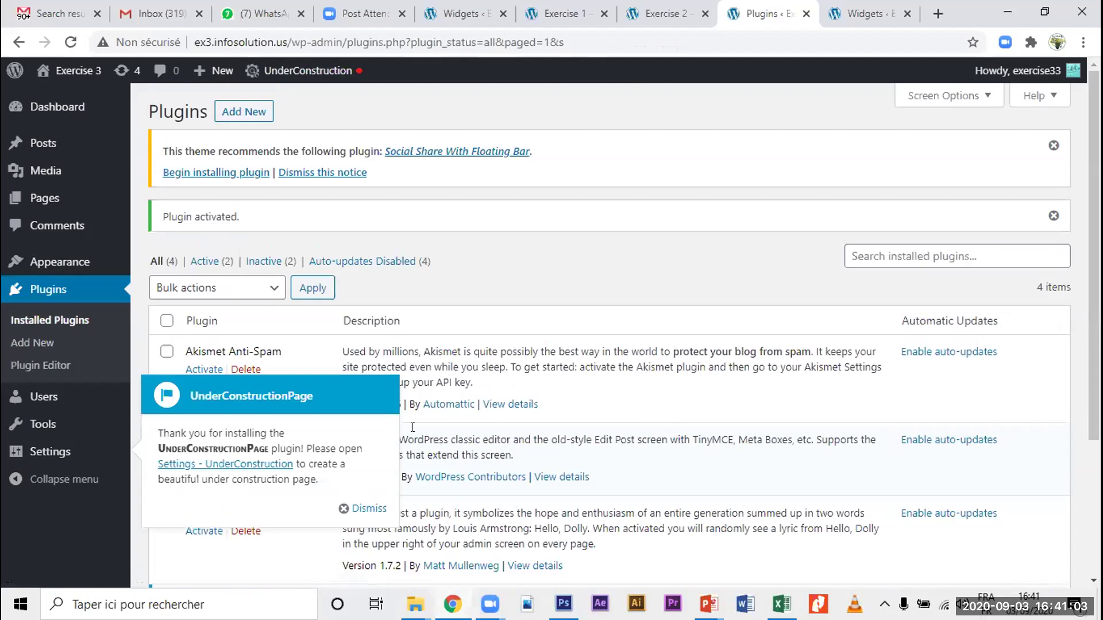
Step: Dismiss the welcome message and open Settings > UnderConstruction
left_click(357, 509)
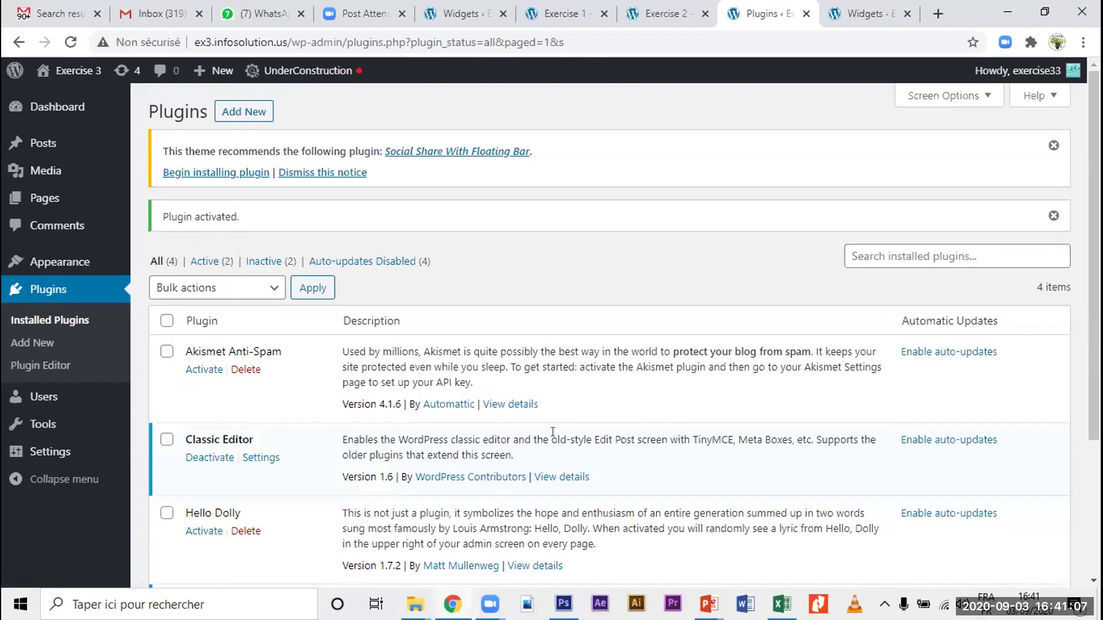
mouse_move(58, 452)
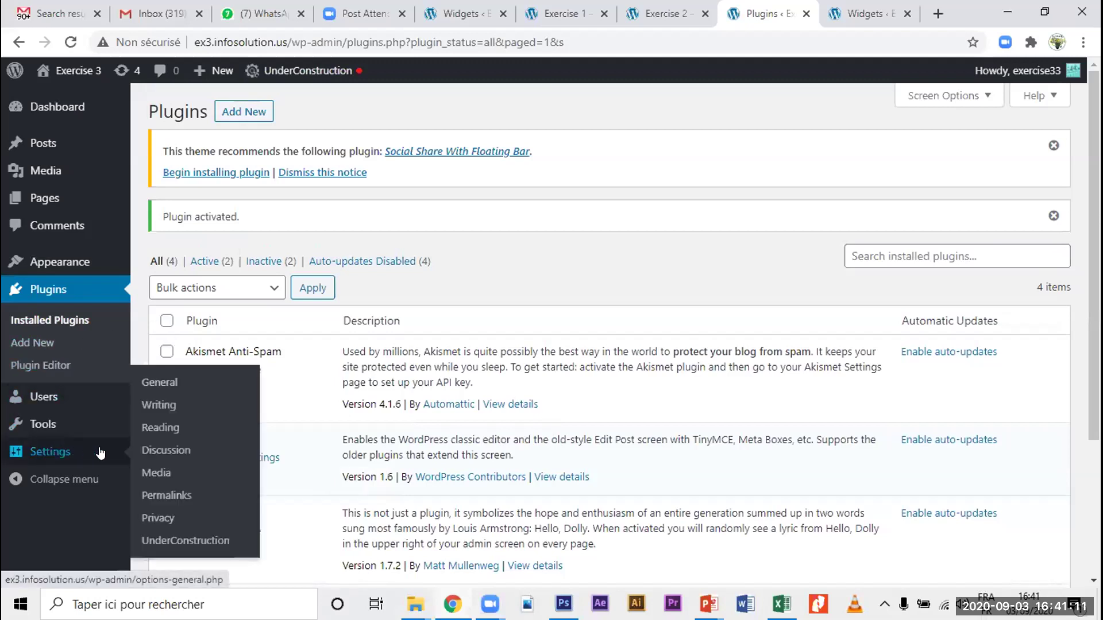
left_click(182, 542)
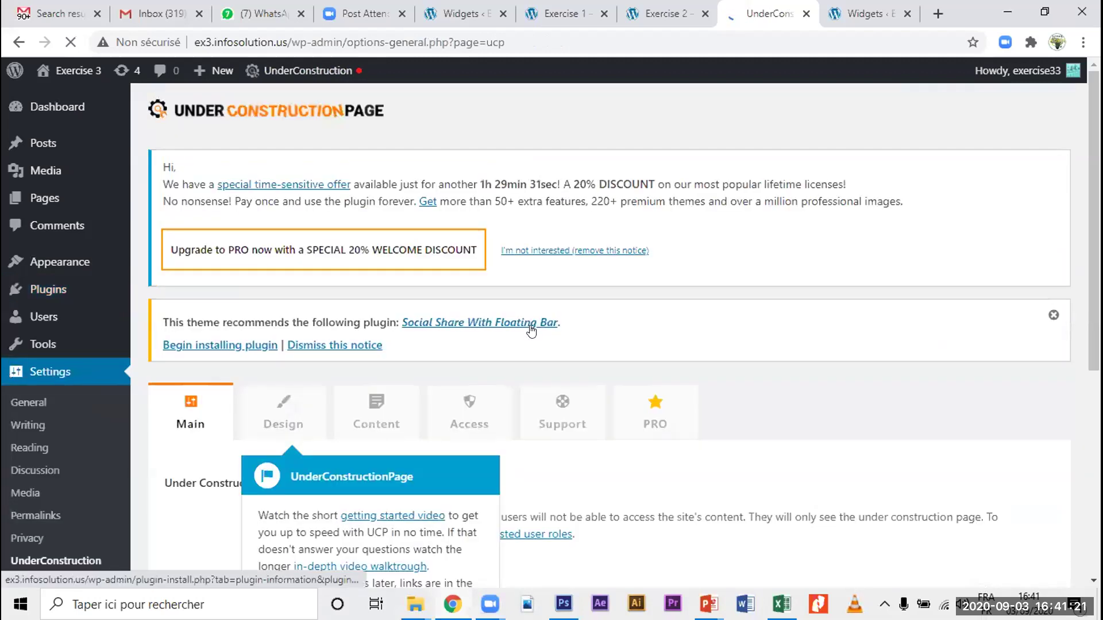
Step: Dismiss the tip and switch Under Construction Mode on, then back off
scroll(533, 330, "down", 2)
left_click(462, 466)
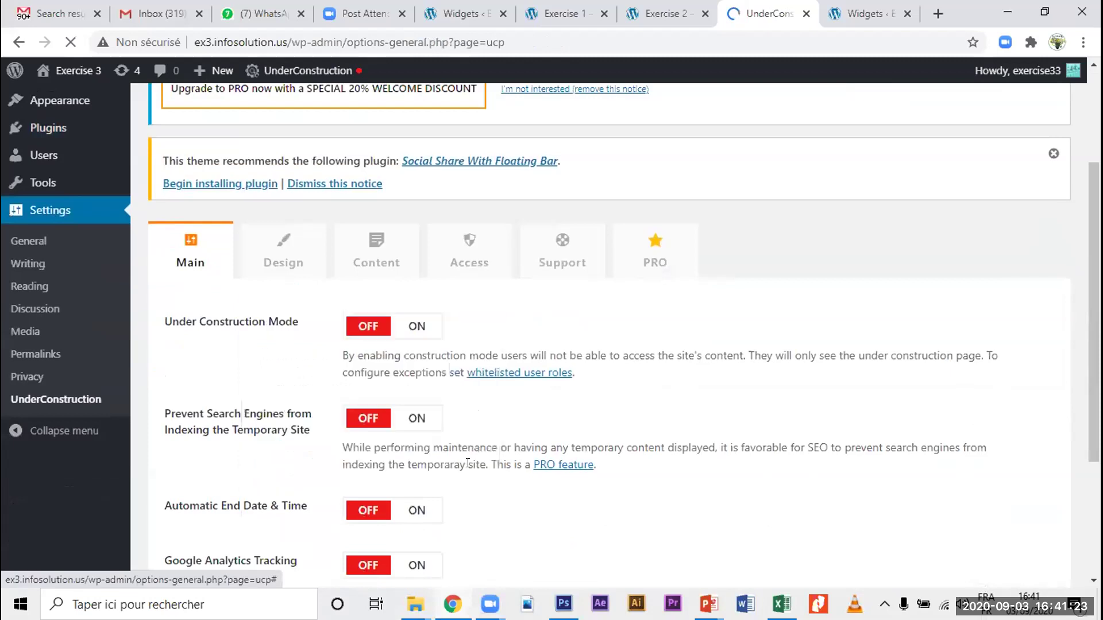
scroll(545, 476, "down", 1)
scroll(546, 476, "down", 2)
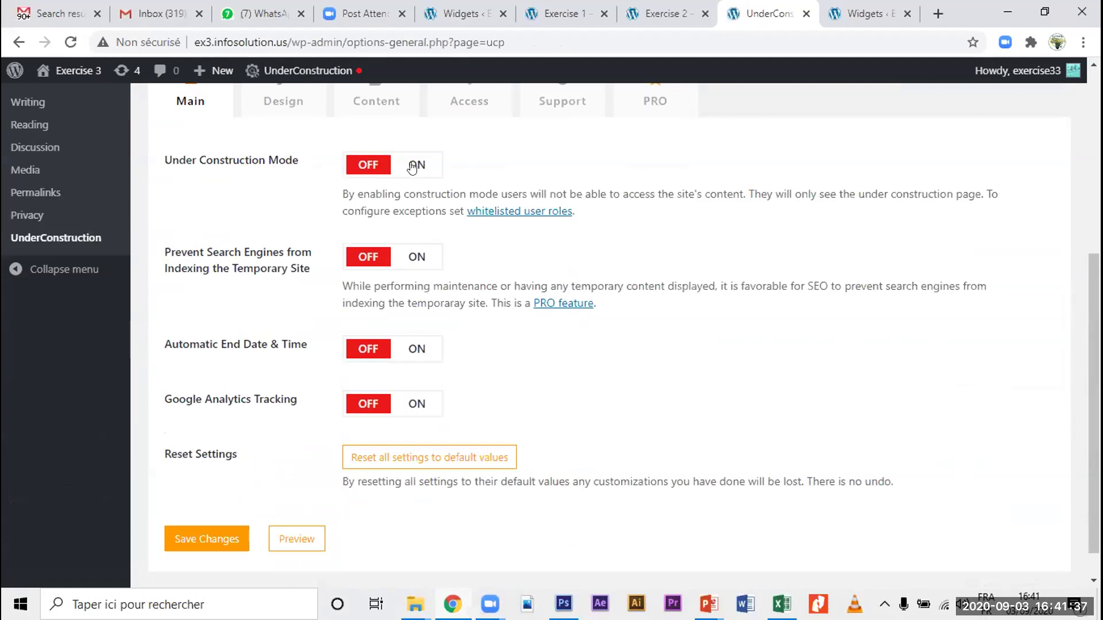
left_click(411, 167)
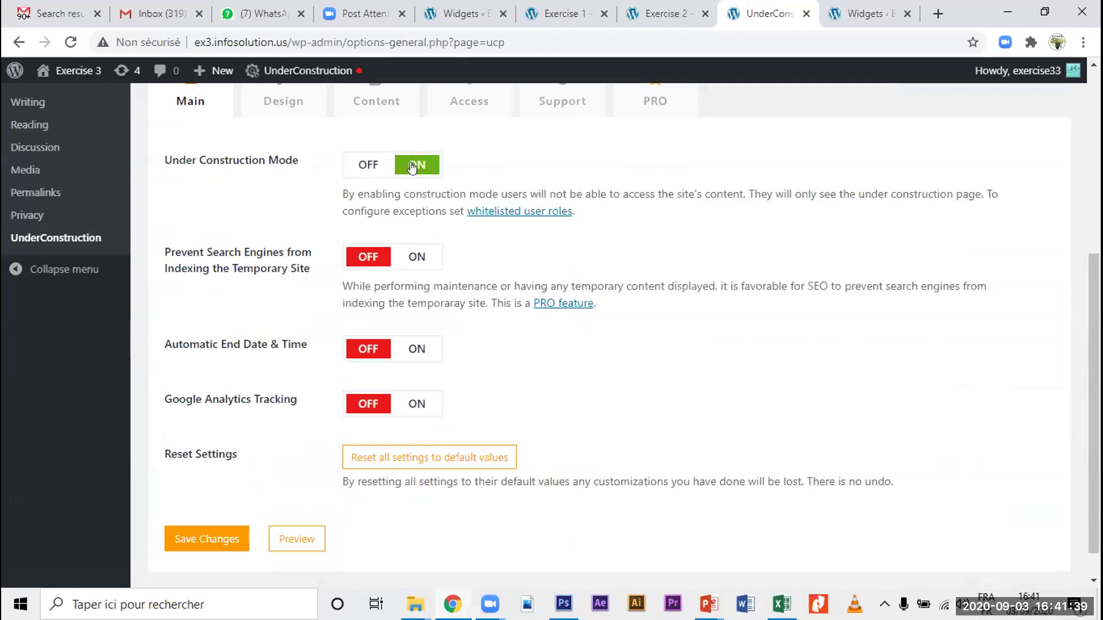
left_click(364, 166)
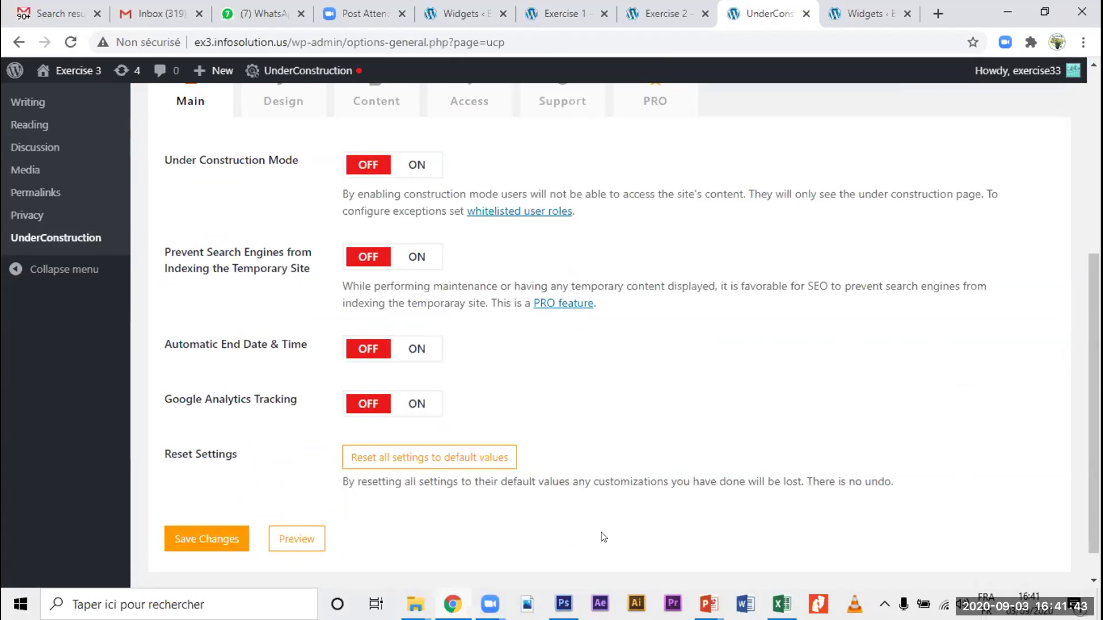
Step: Return to the PowerPoint slideshow and step back to 'Practical use of Picassa'
scroll(599, 536, "up", 6)
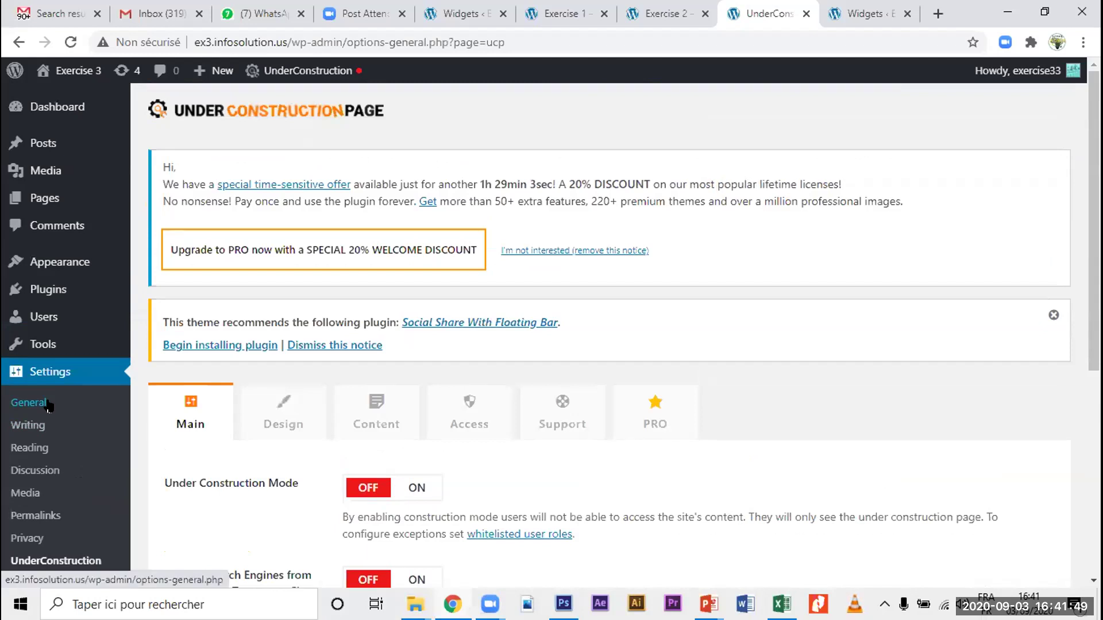
mouse_move(52, 304)
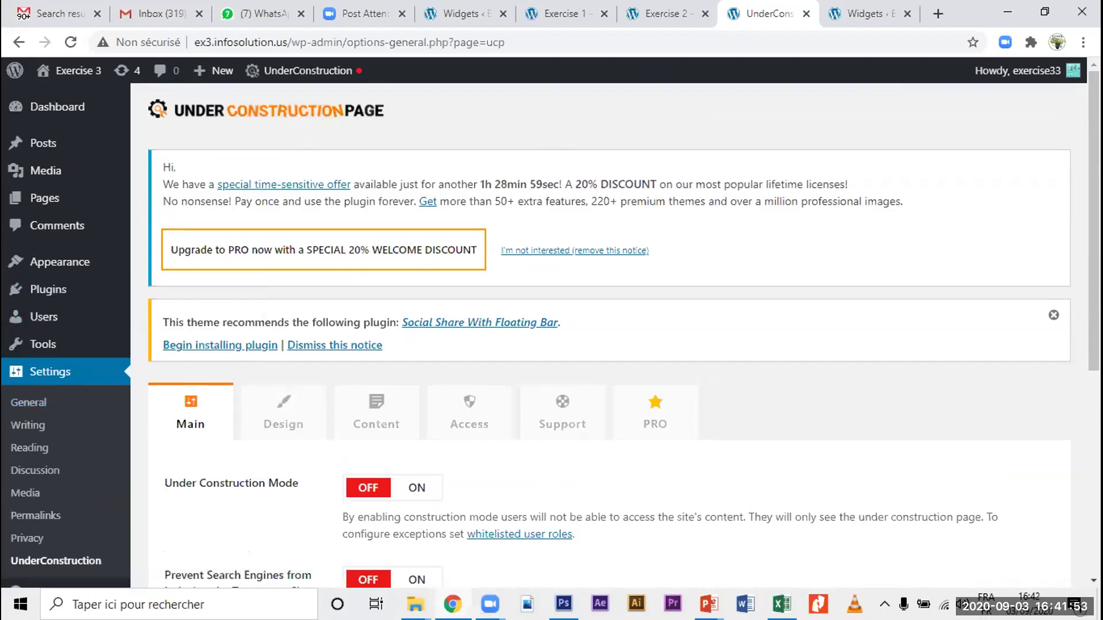
mouse_move(707, 592)
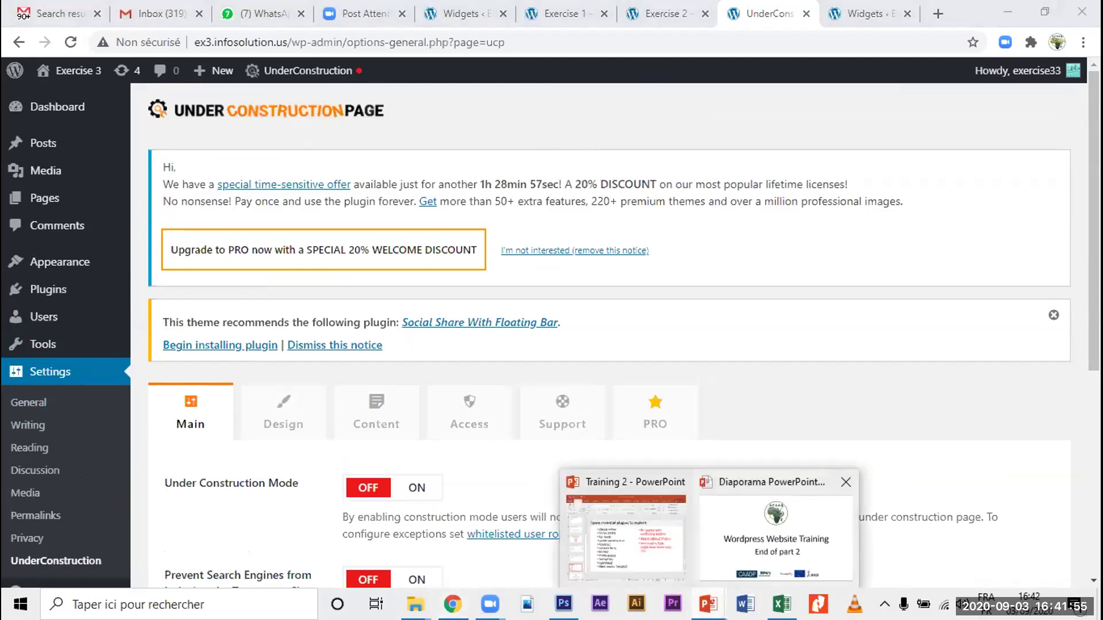
left_click(776, 537)
key("Left")
key("Left")
key("Left")
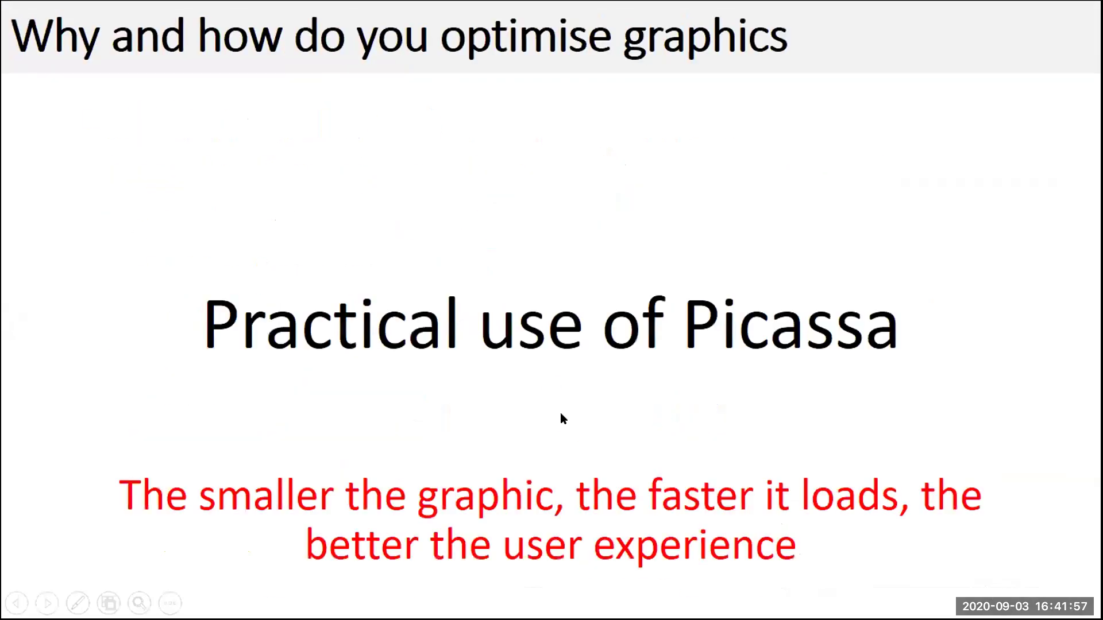